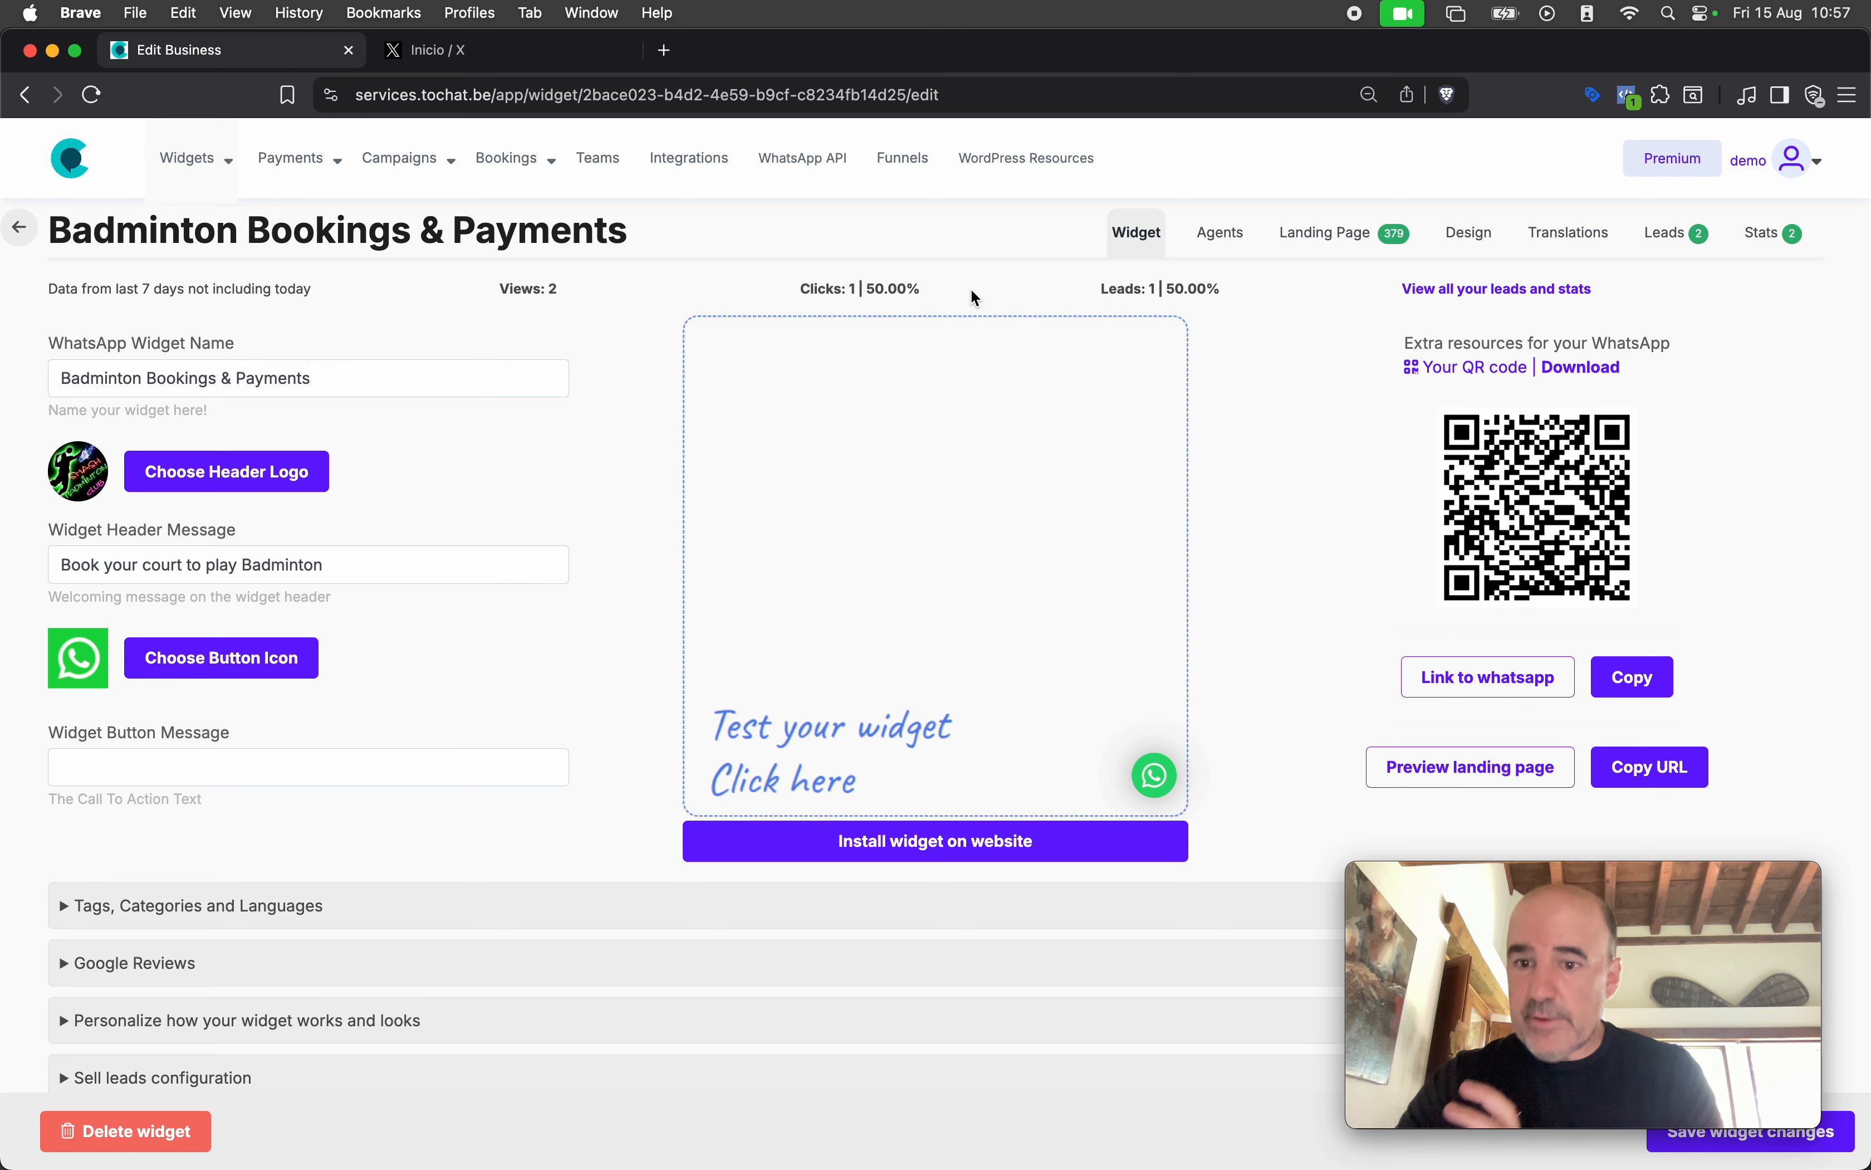
Open the Badminton Bookings & Payments widget's design settings and preview the chat widget in its current theme
click(1473, 235)
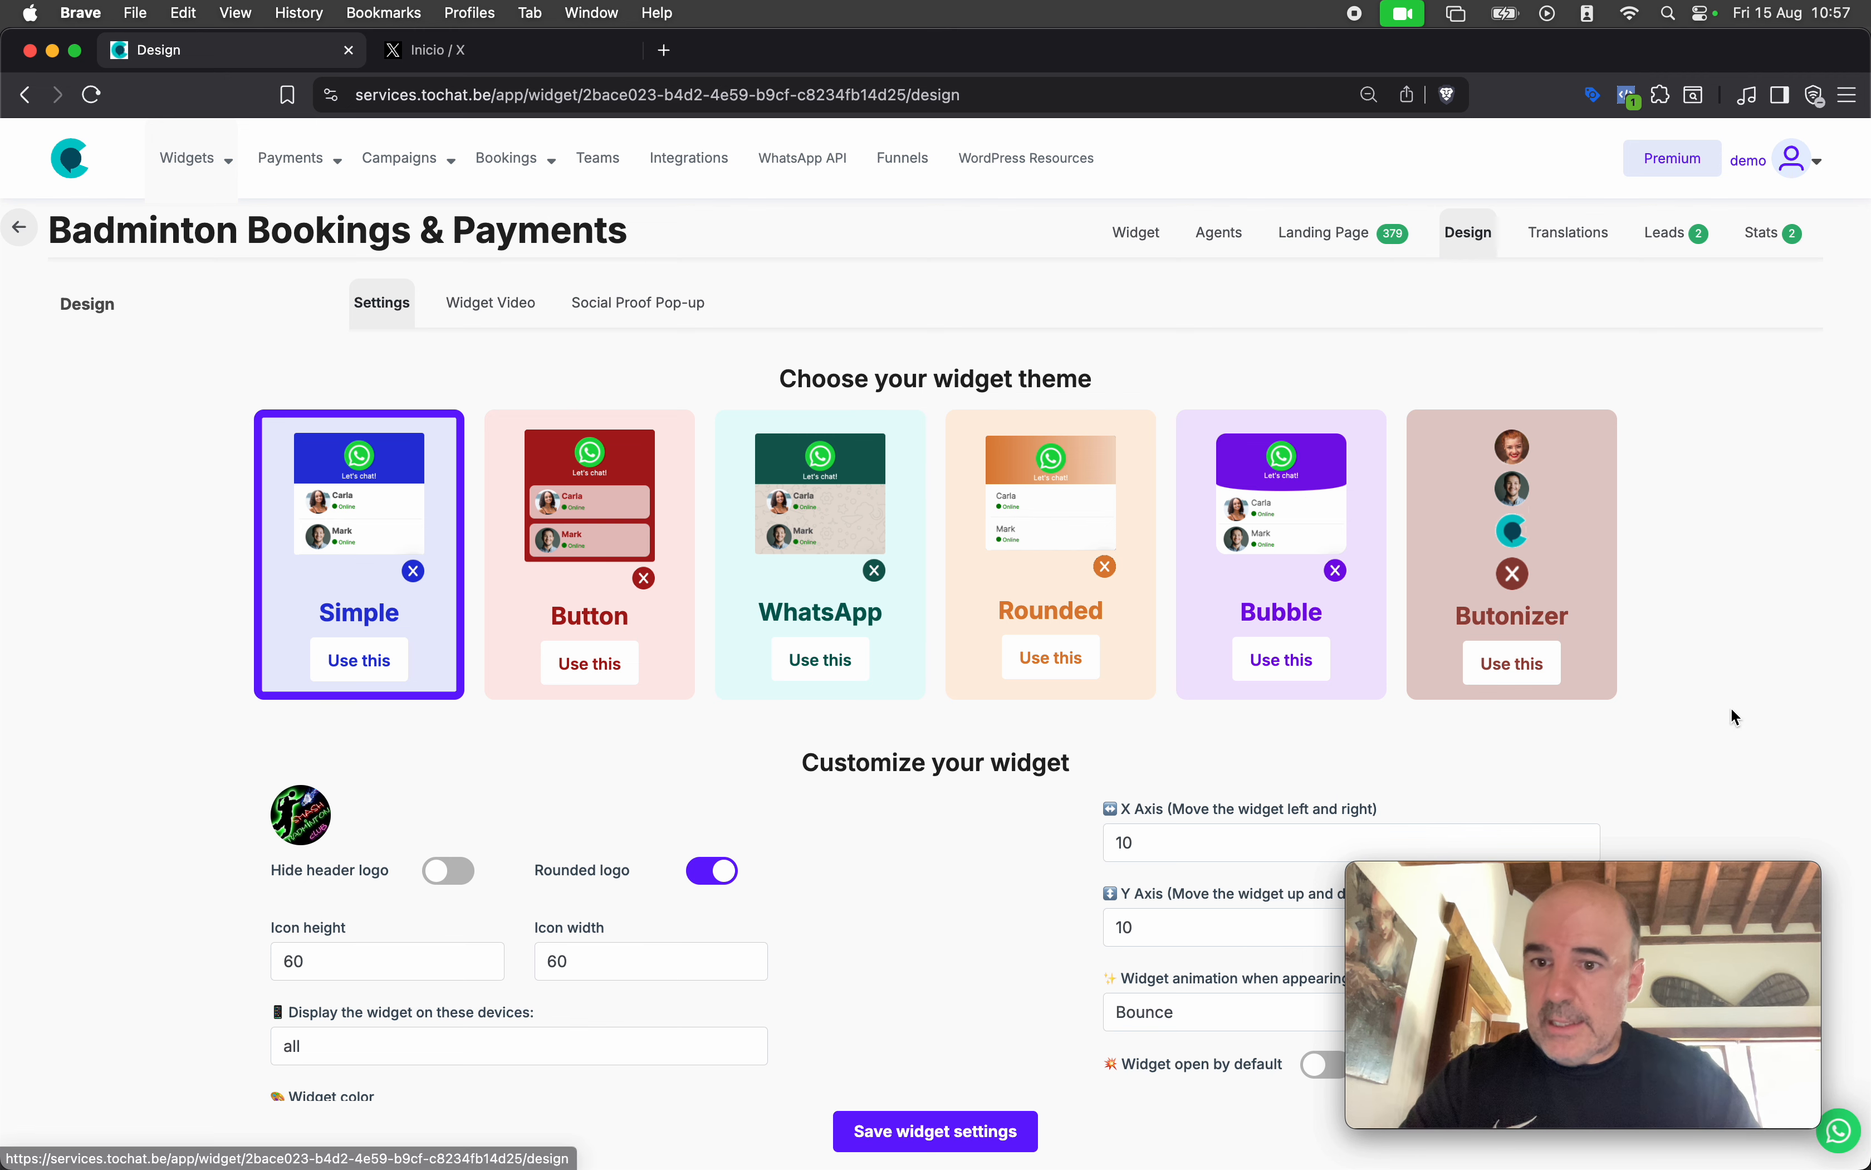
drag(1661, 871, 388, 864)
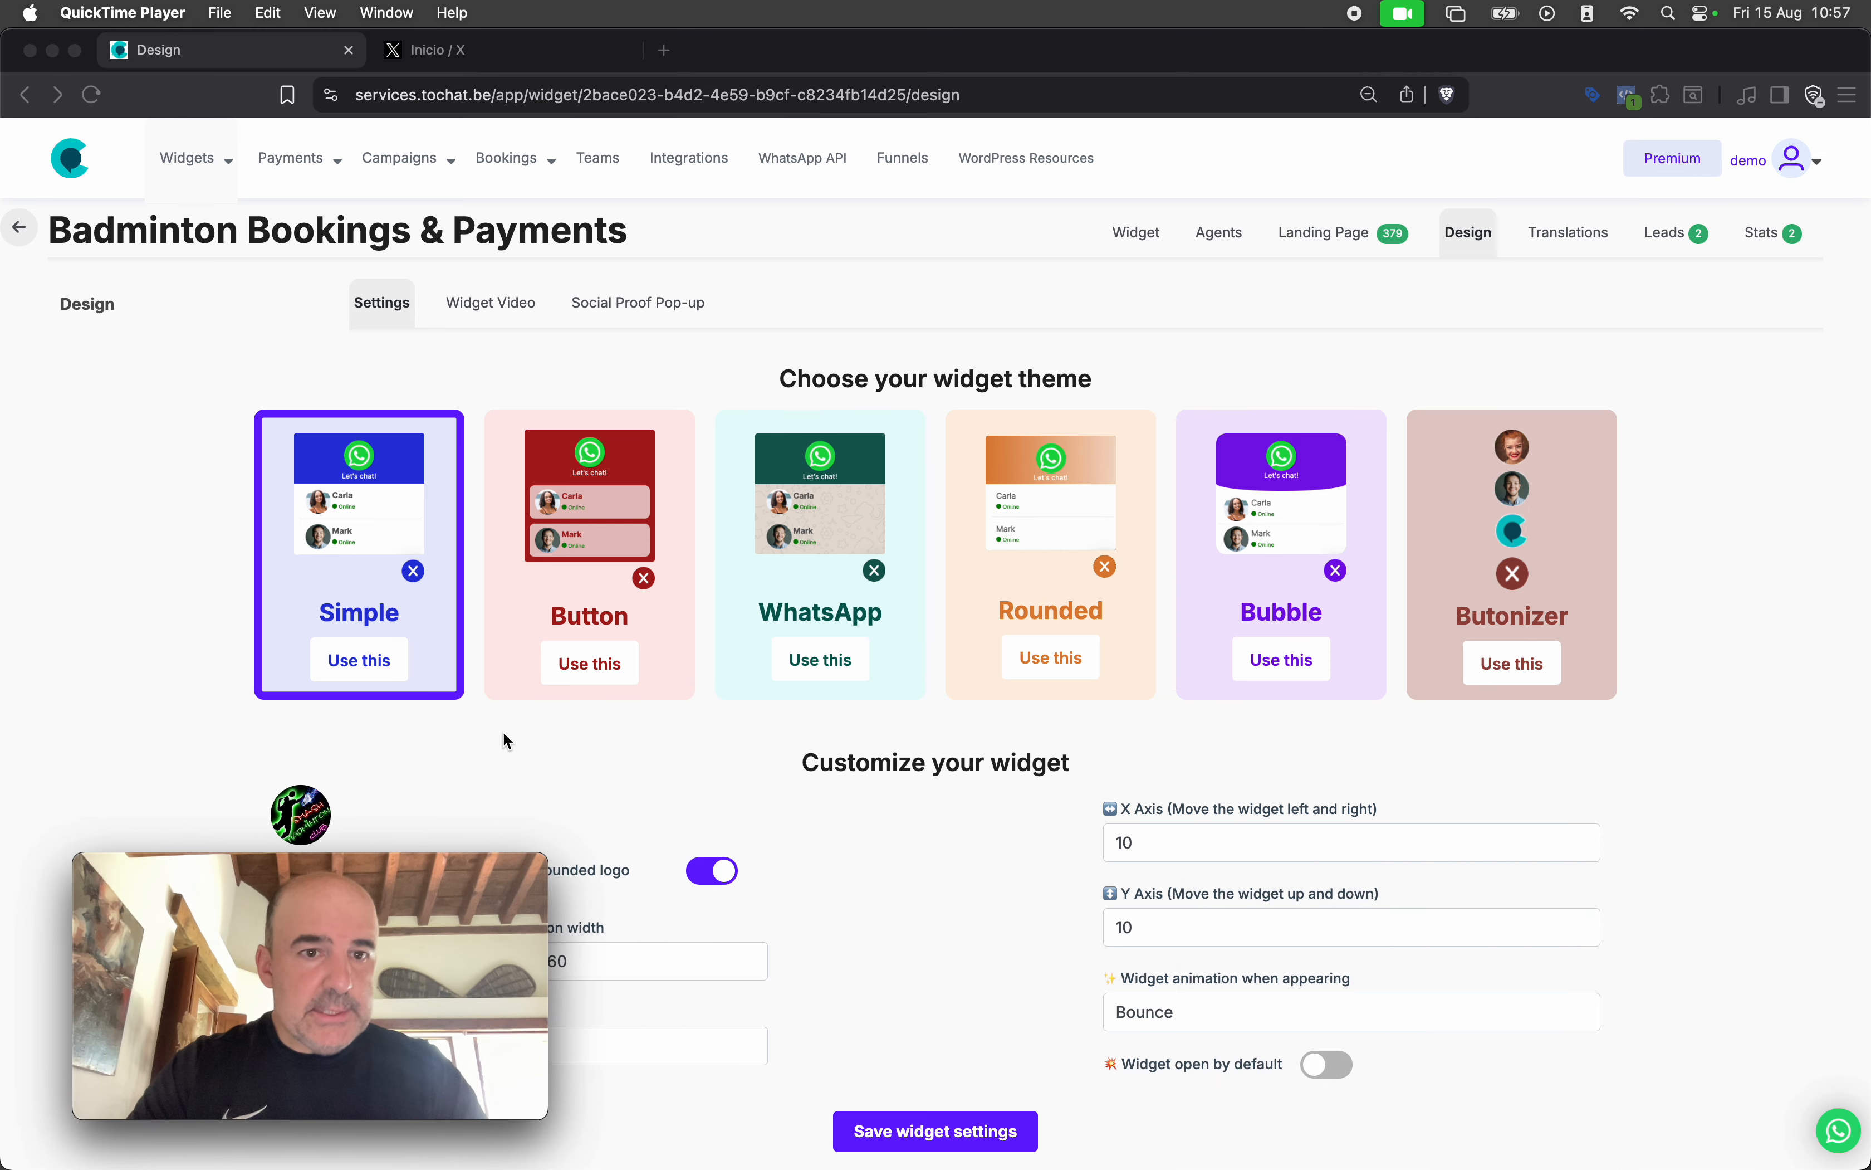
scroll(524, 738, down, 3)
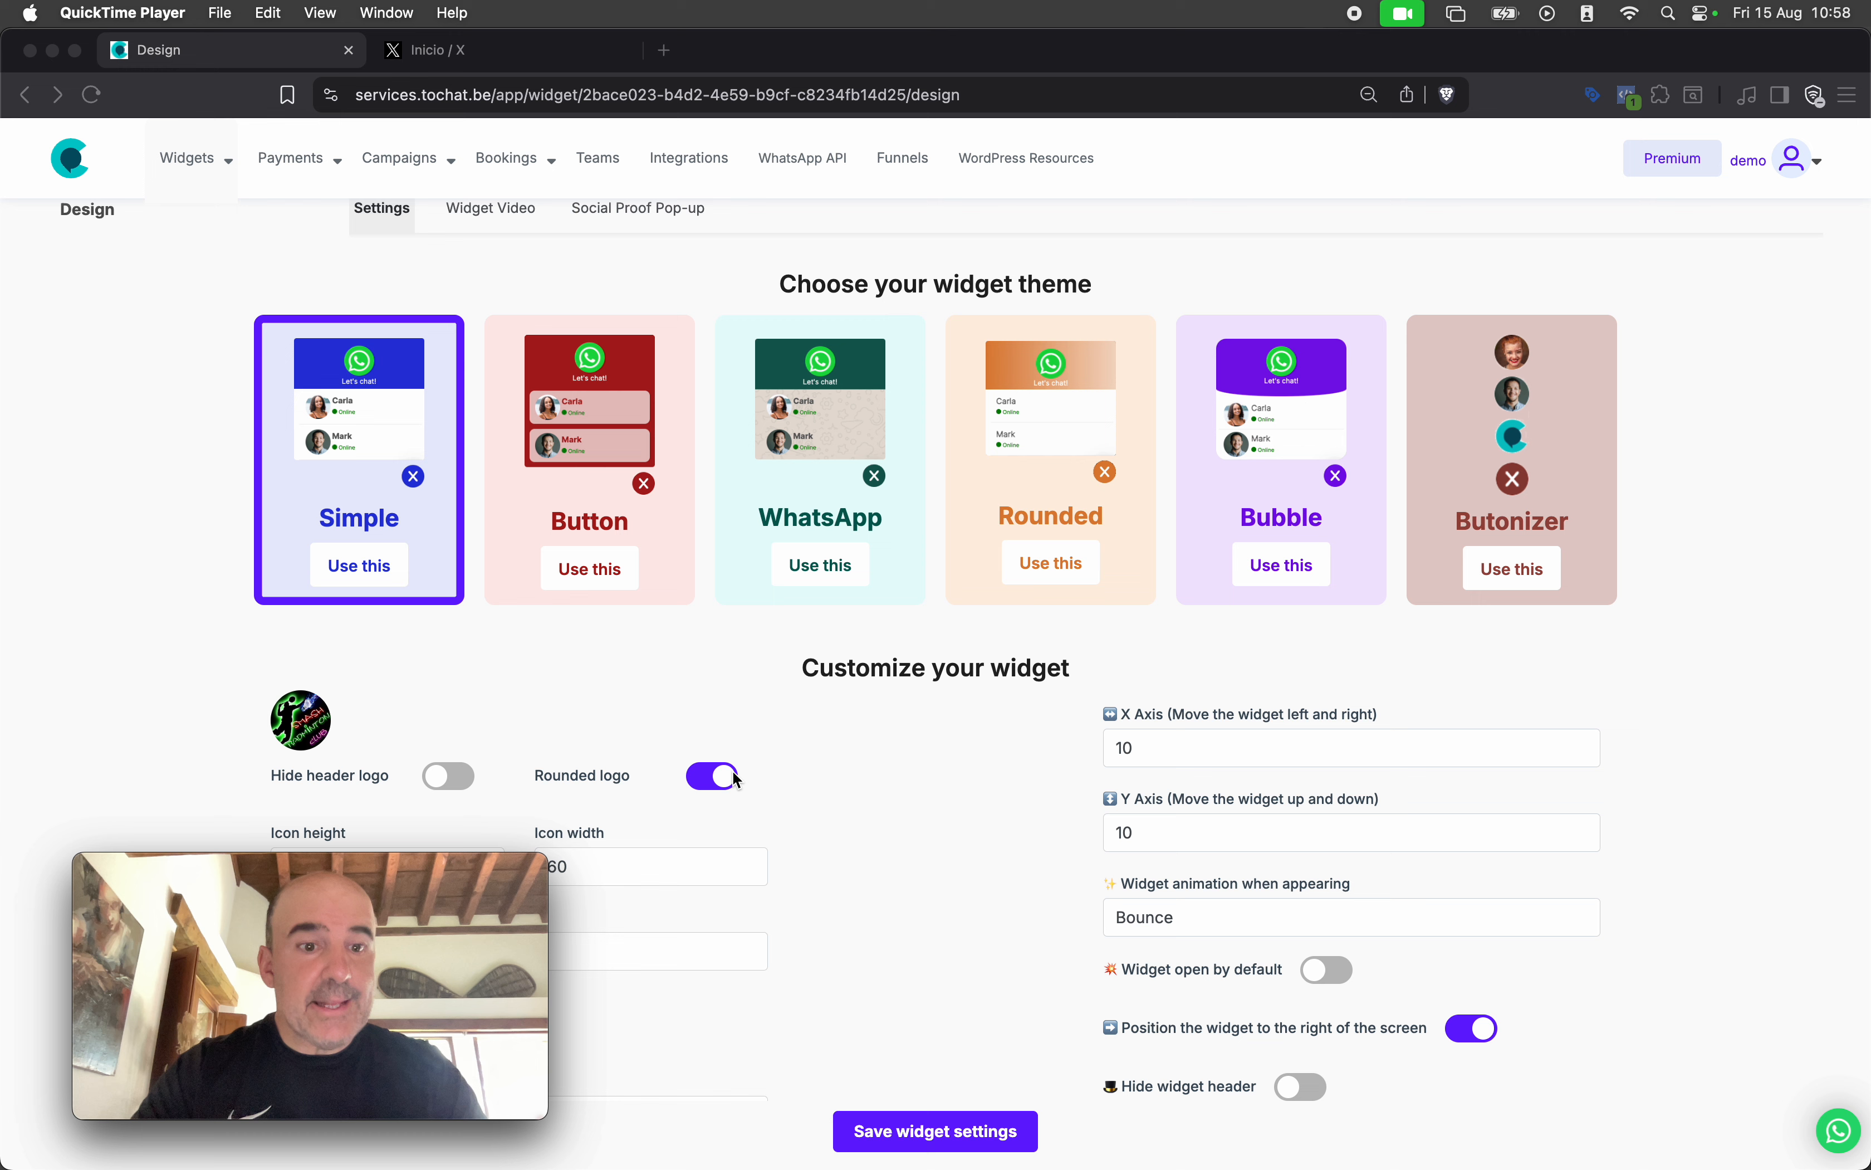
click(998, 874)
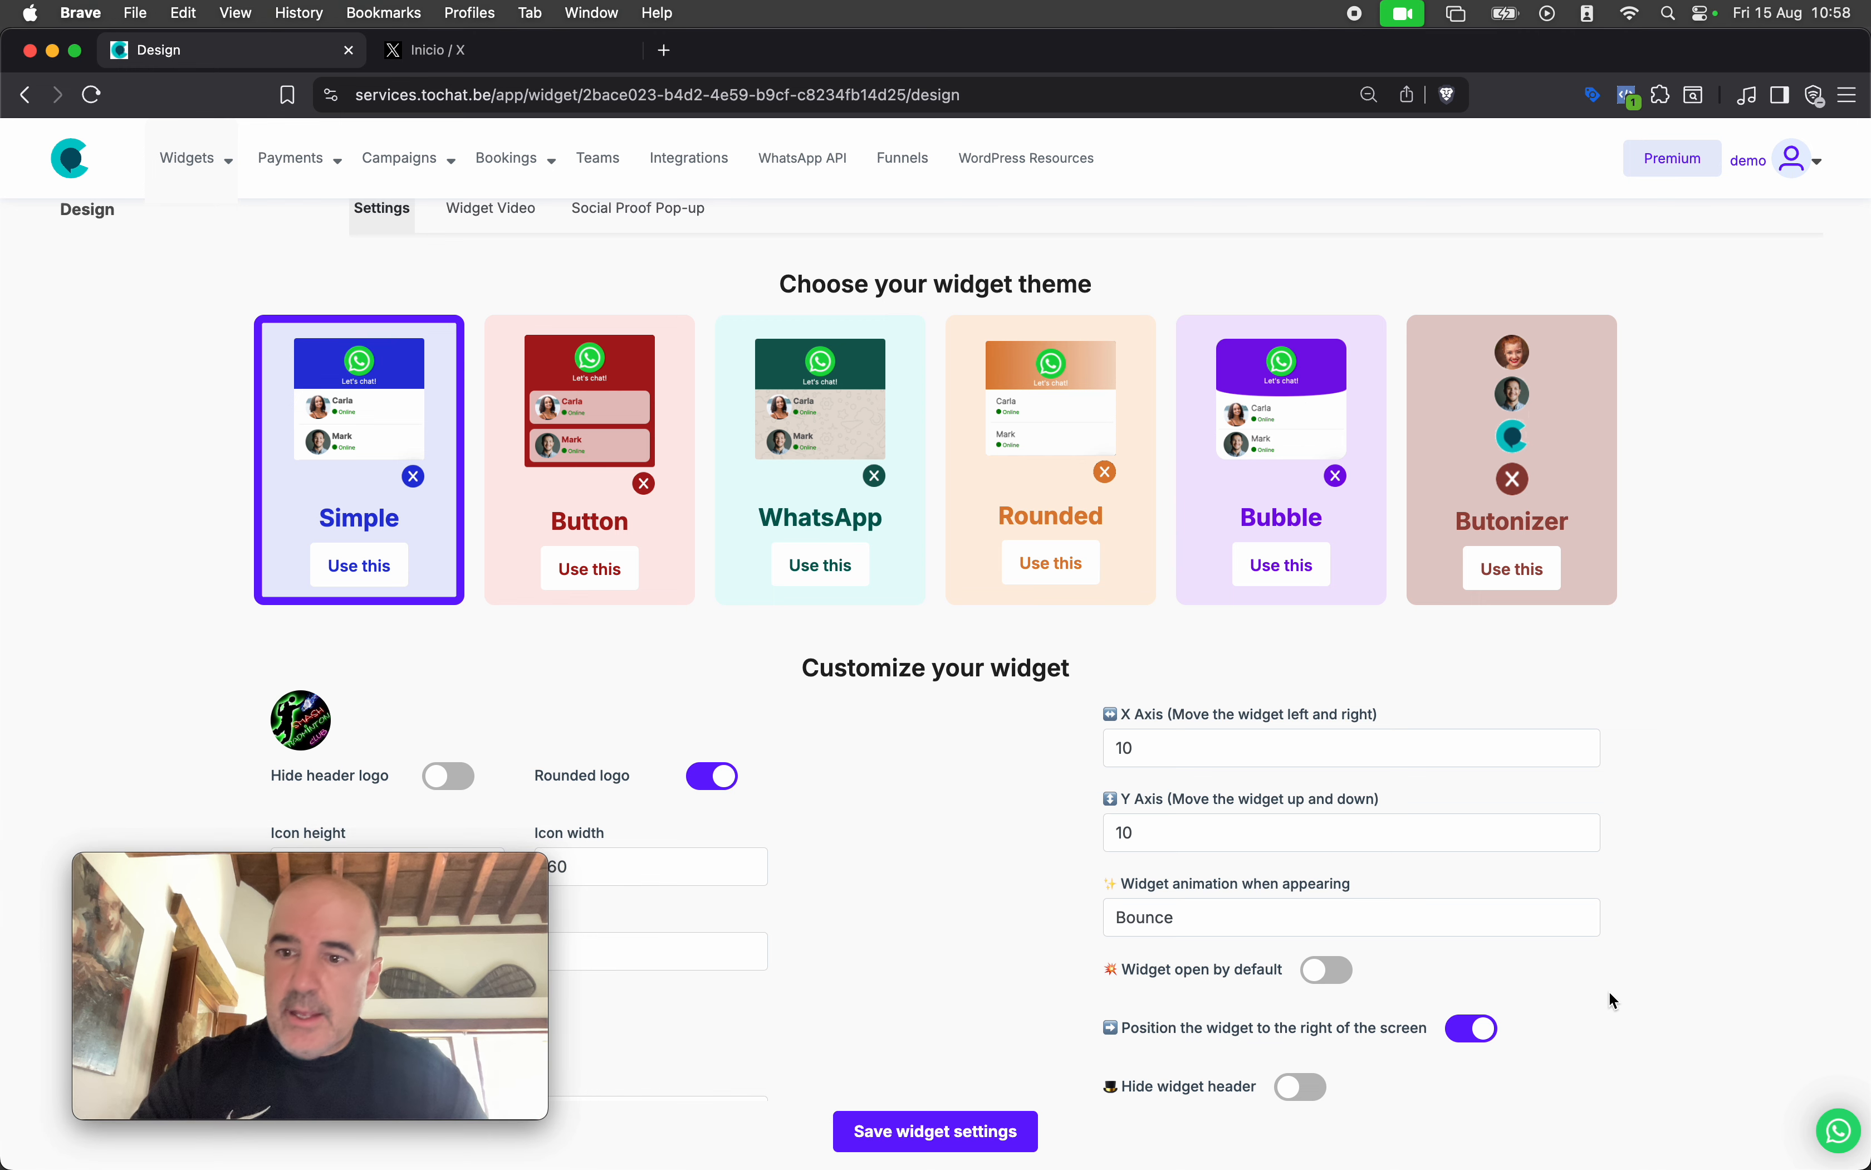
click(1839, 1136)
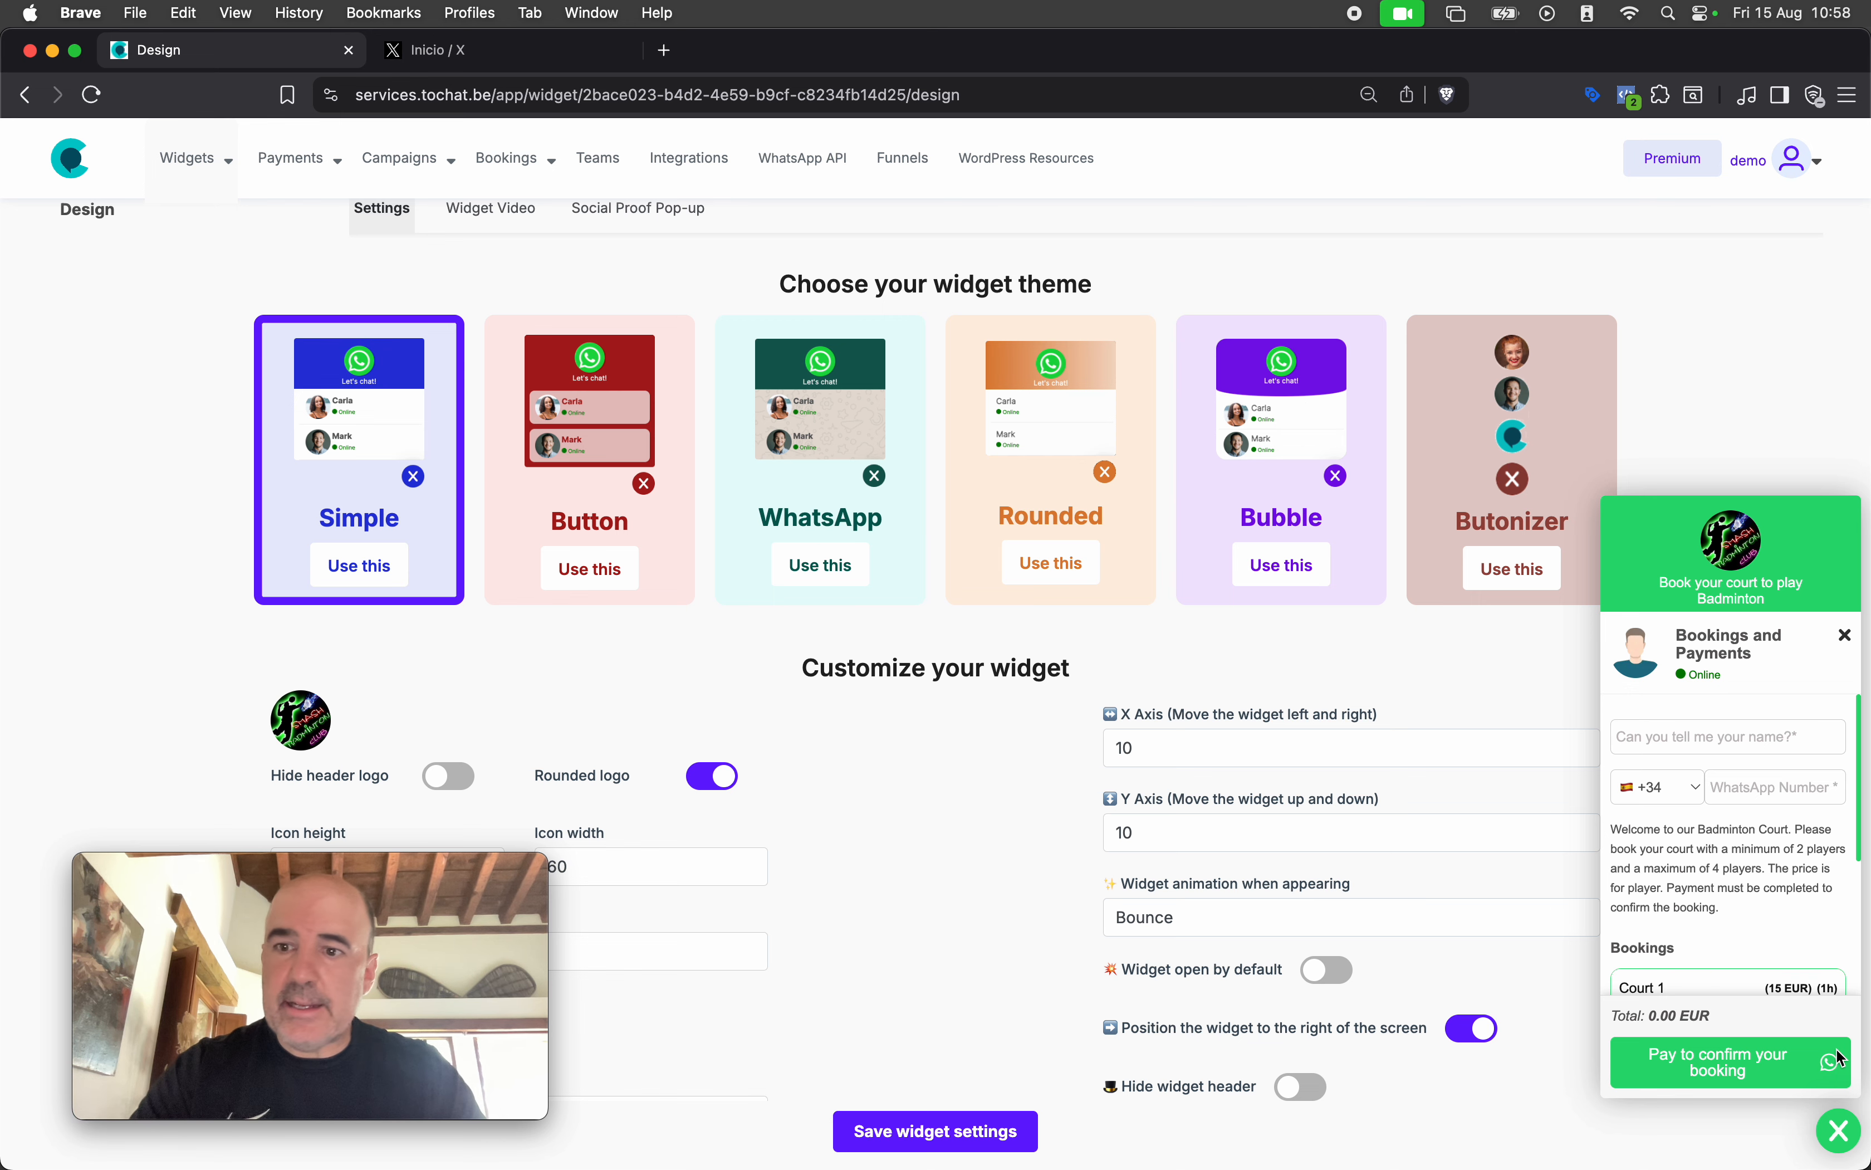
click(1839, 1130)
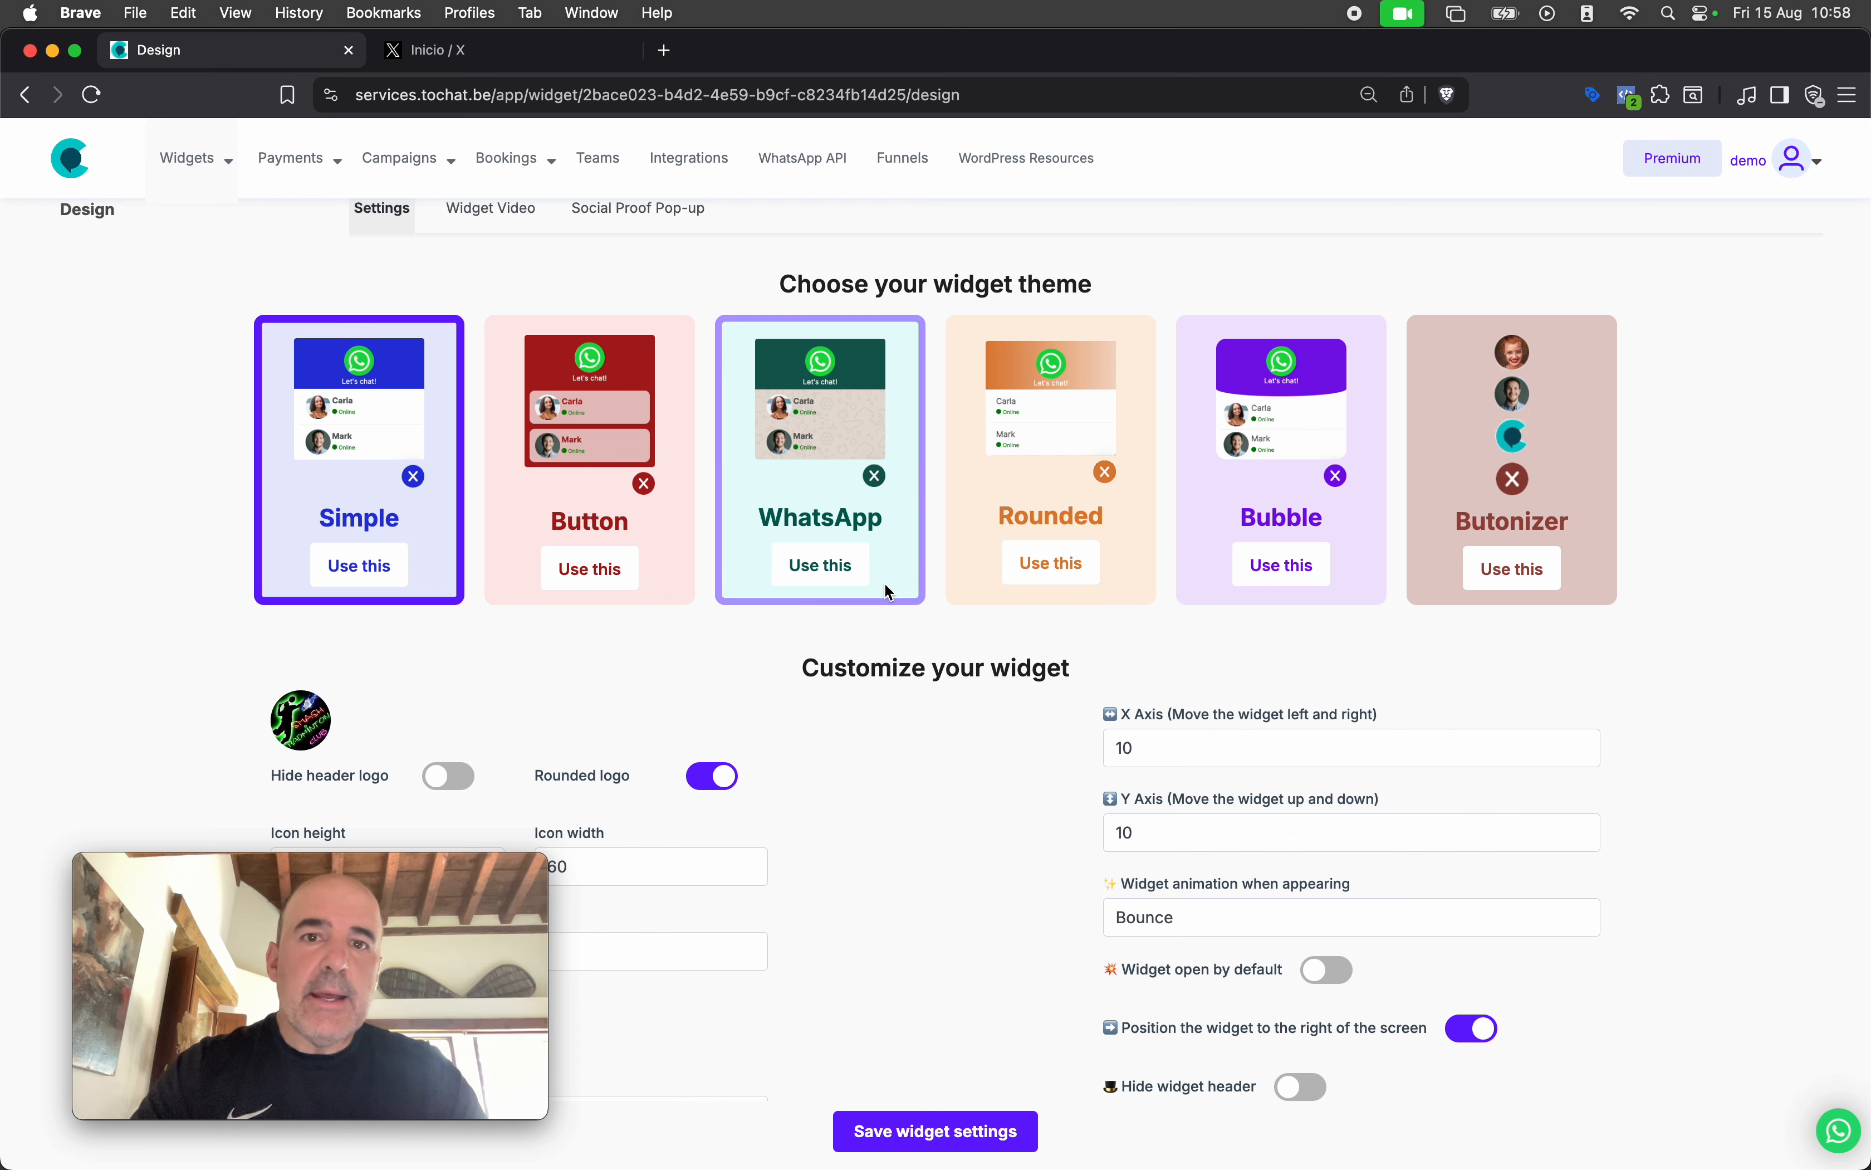
Apply the Bubble theme to the widget, save the settings and look through the booking form in the preview
scroll(734, 517, up, 3)
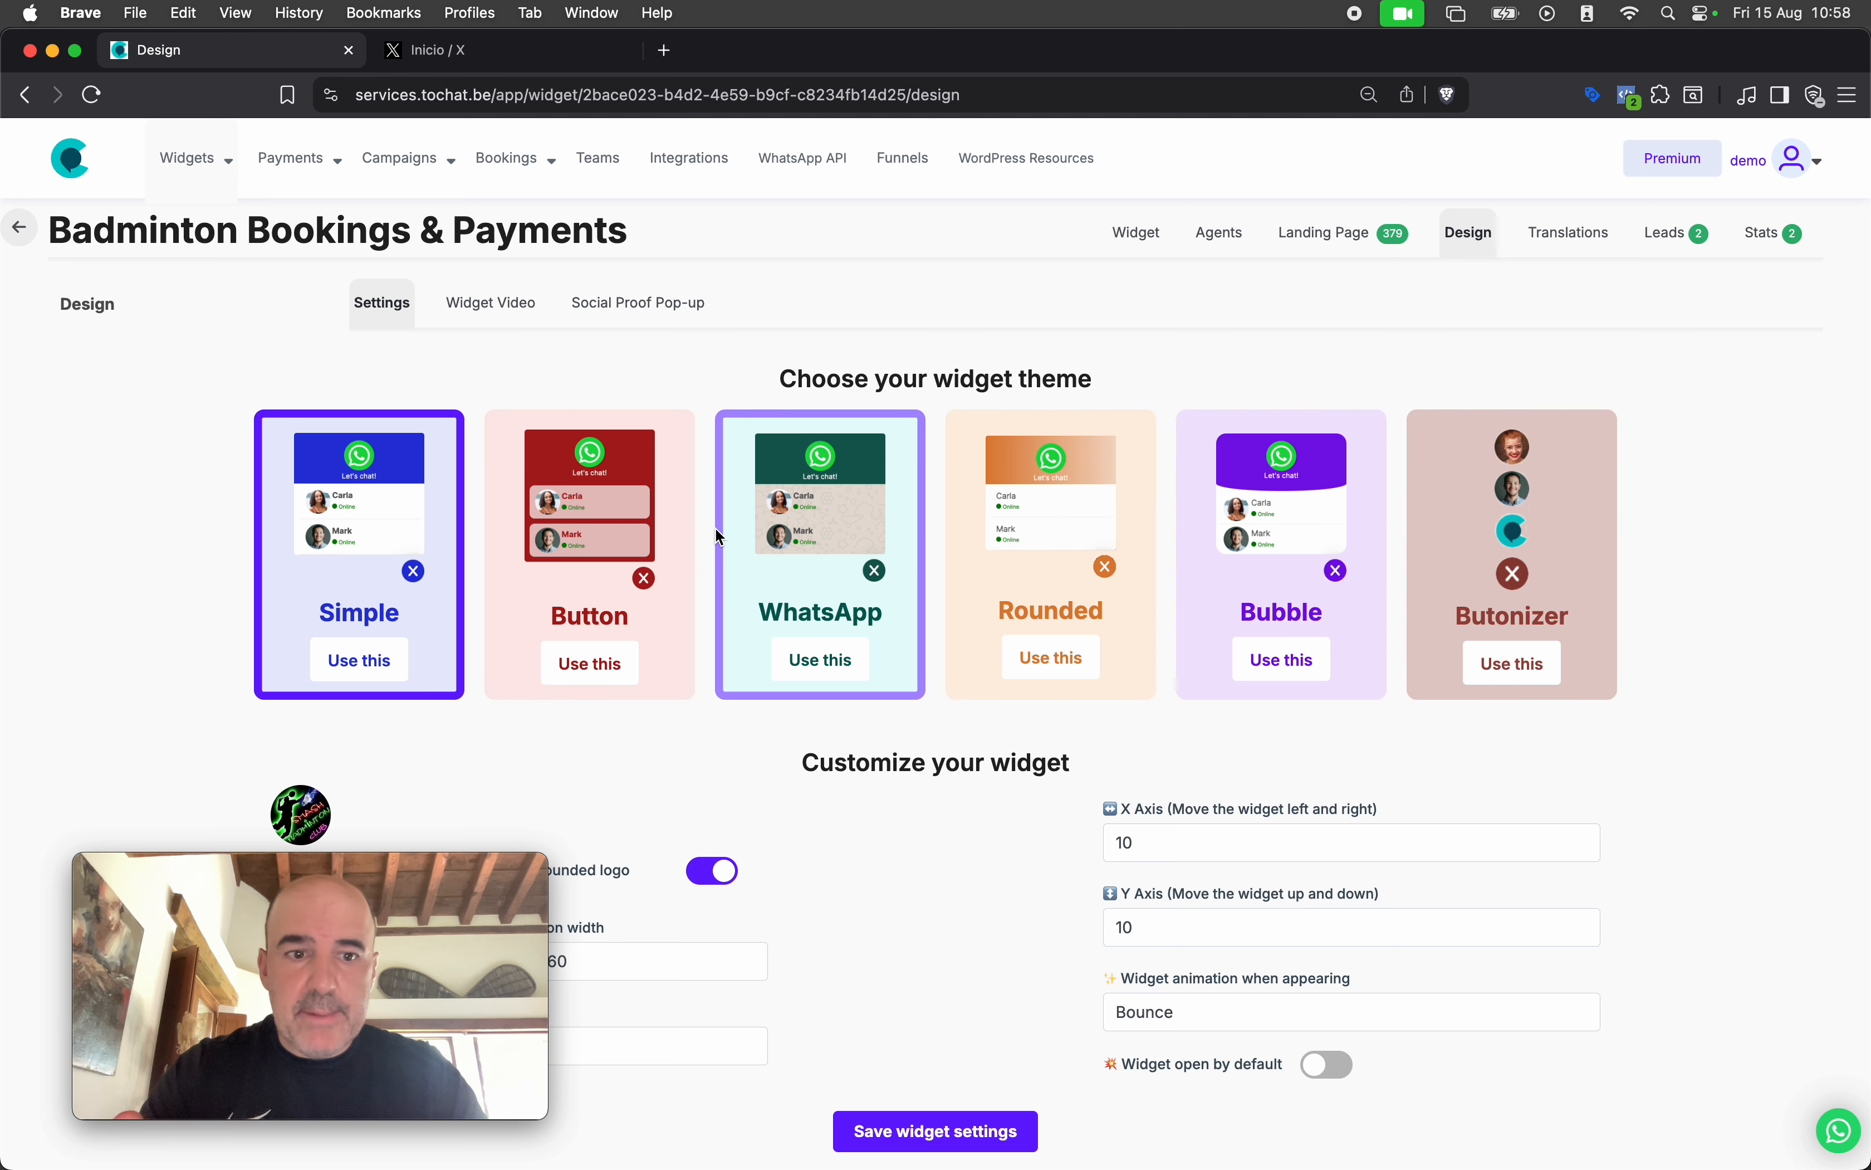
click(1242, 570)
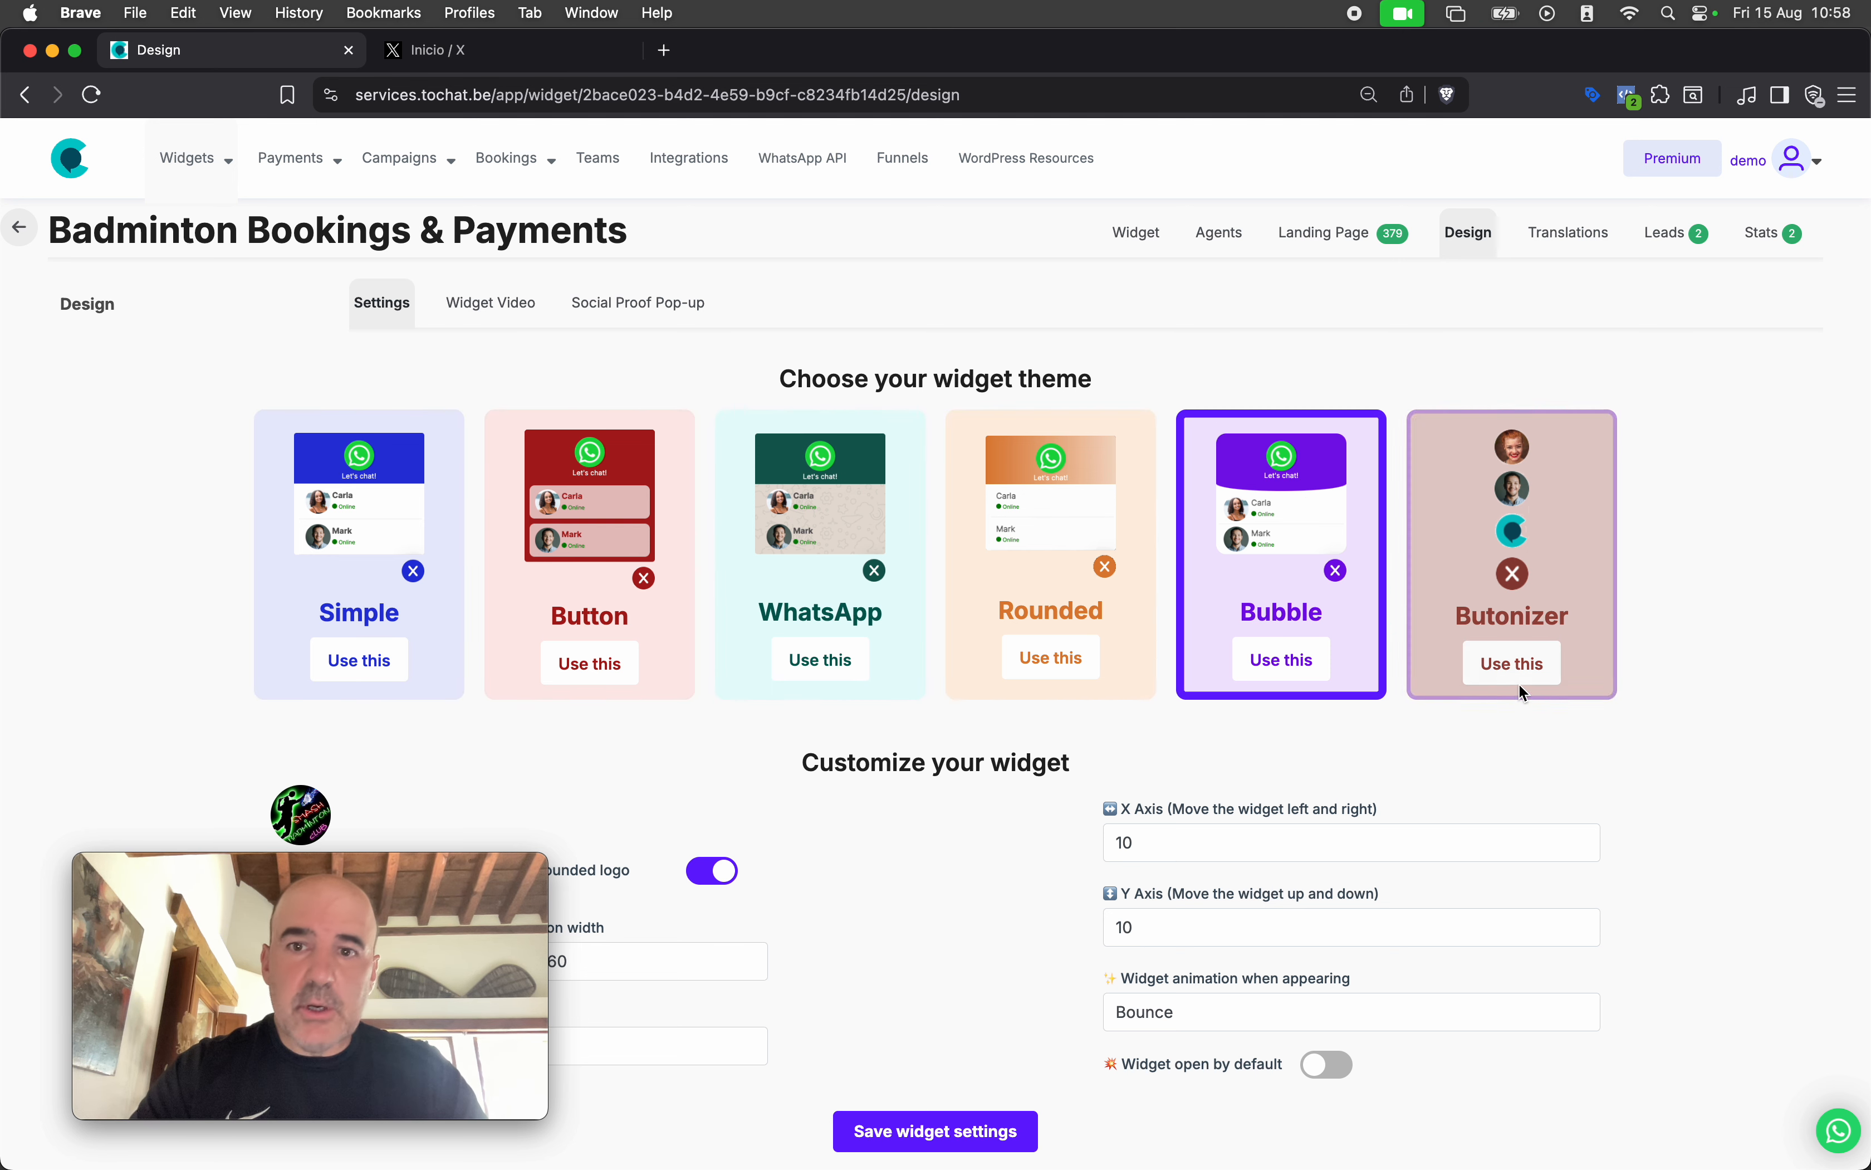
click(979, 1138)
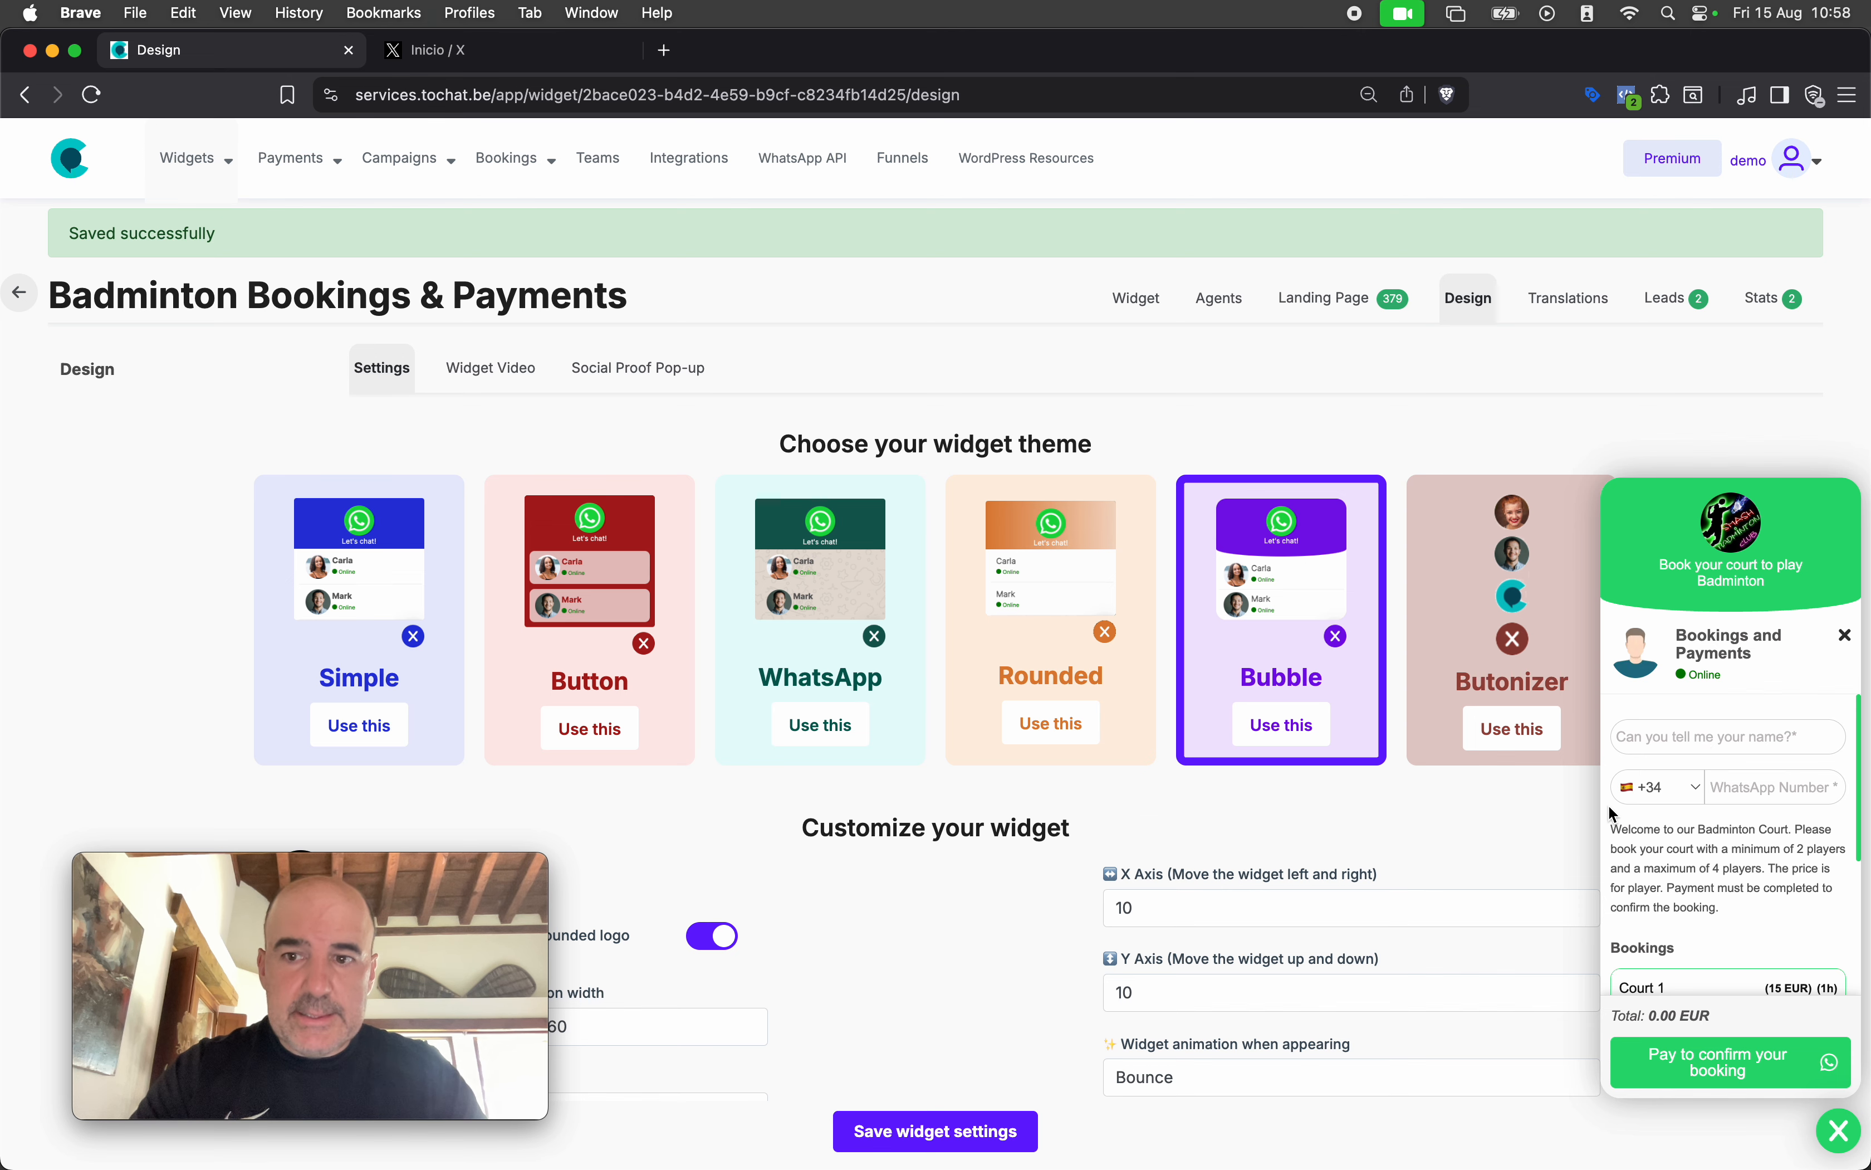
key(super+equal)
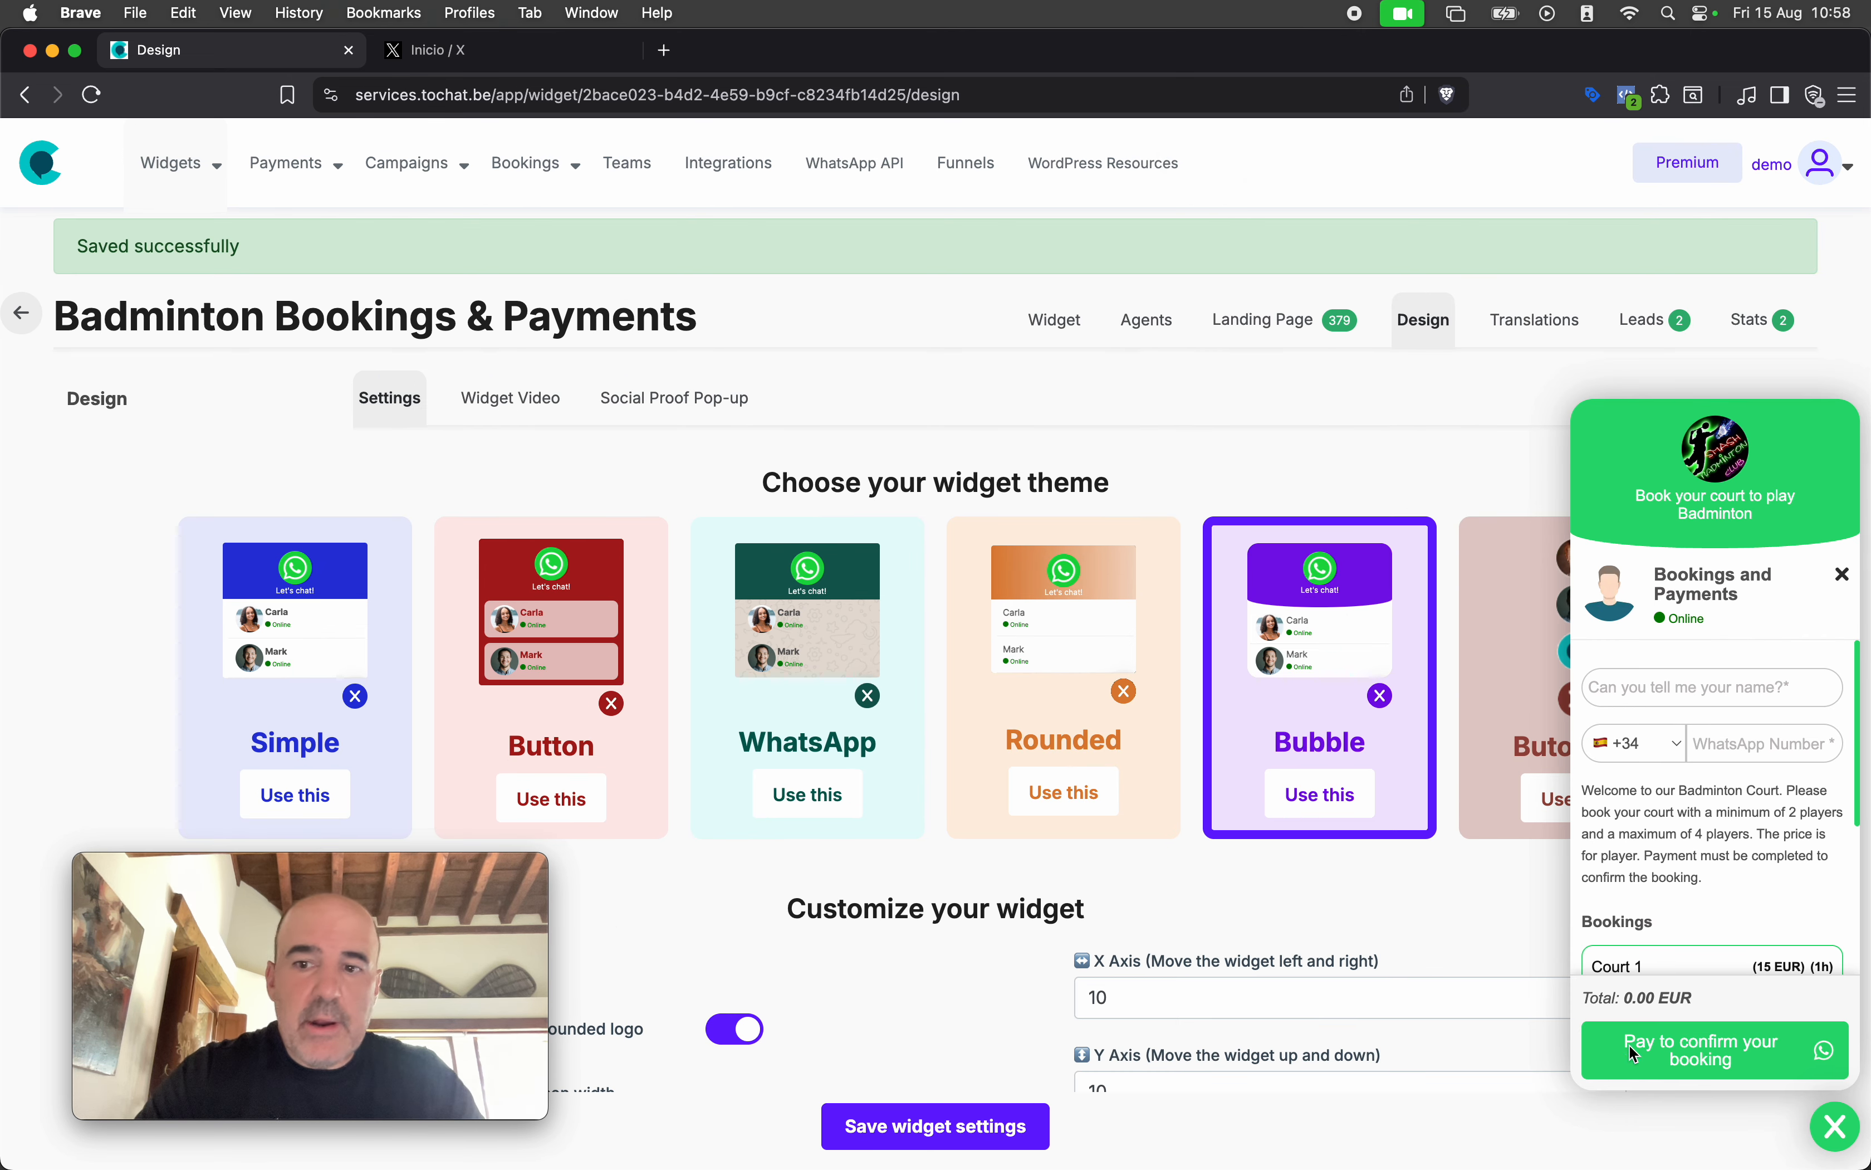
scroll(1664, 878, down, 4)
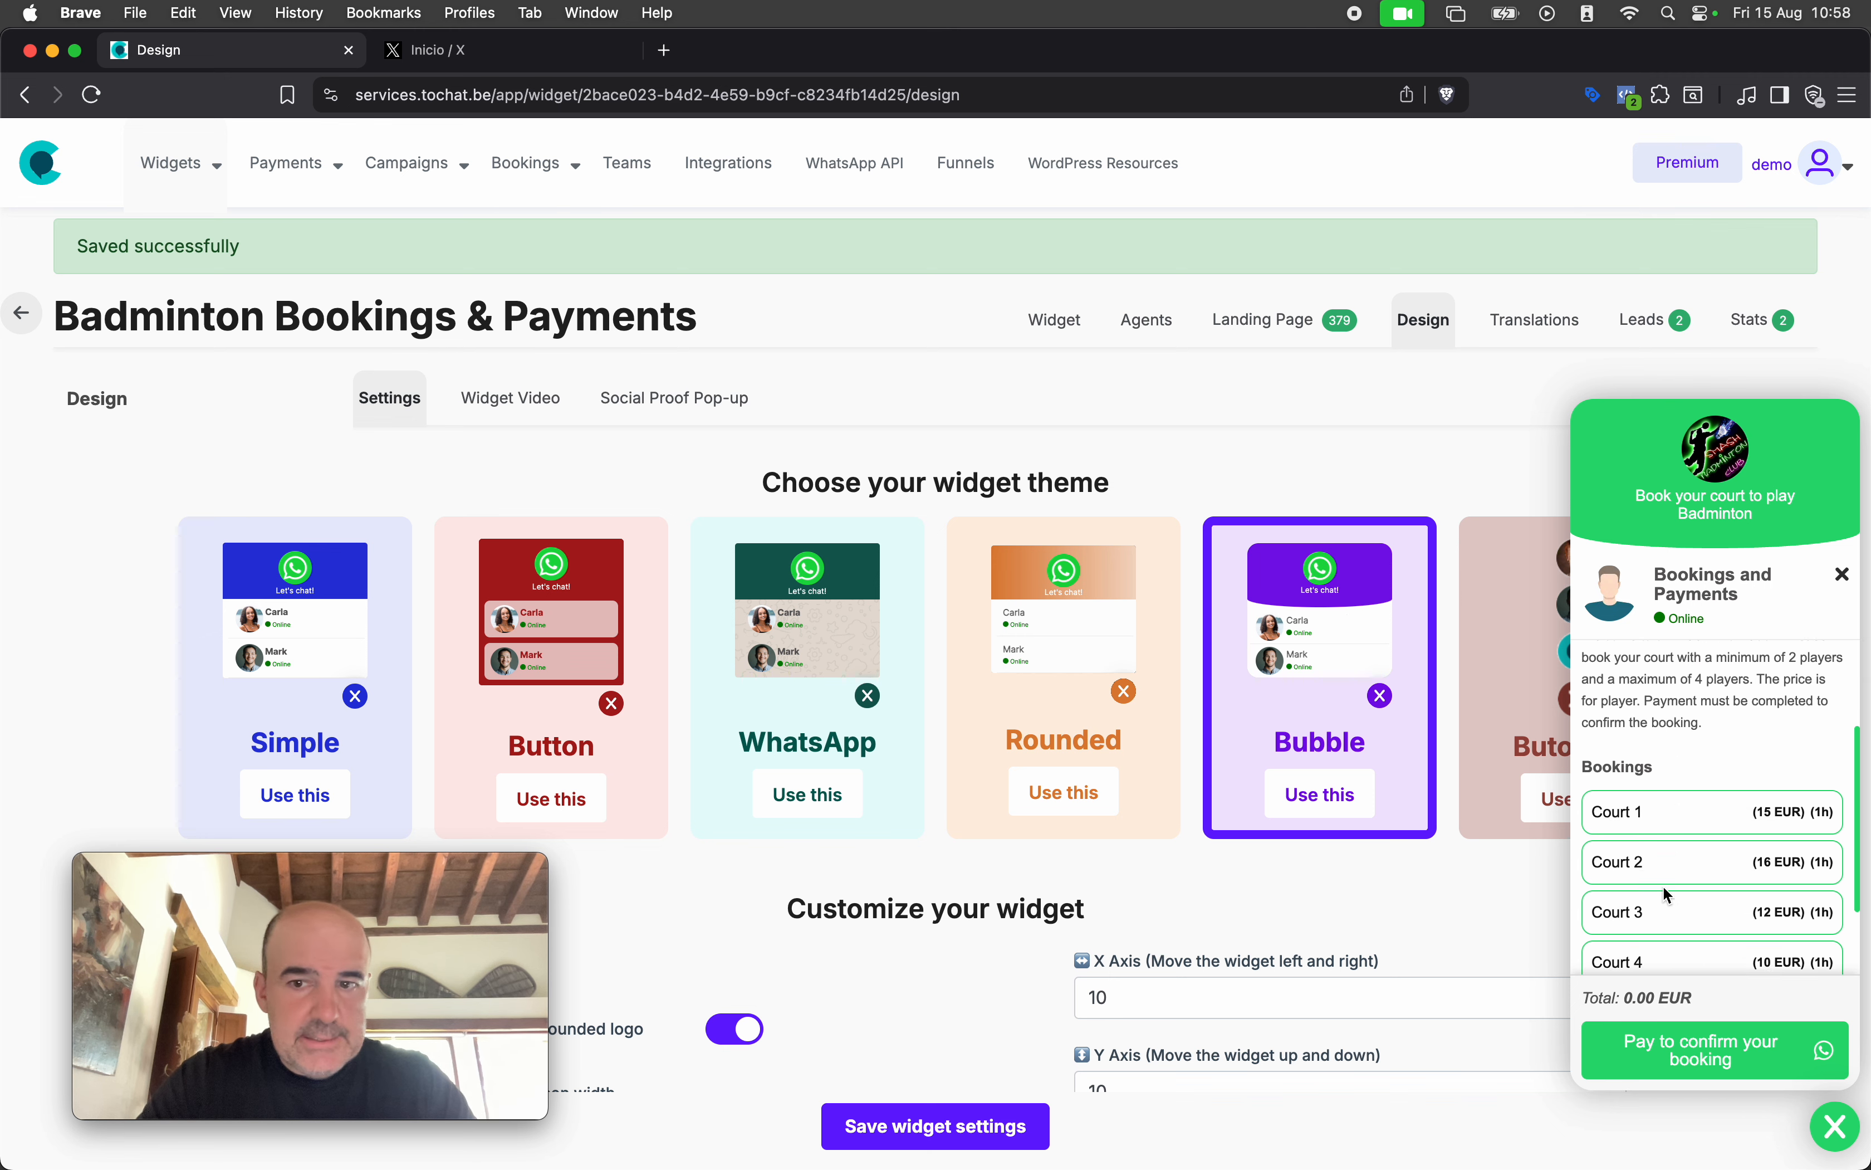
scroll(1664, 885, up, 4)
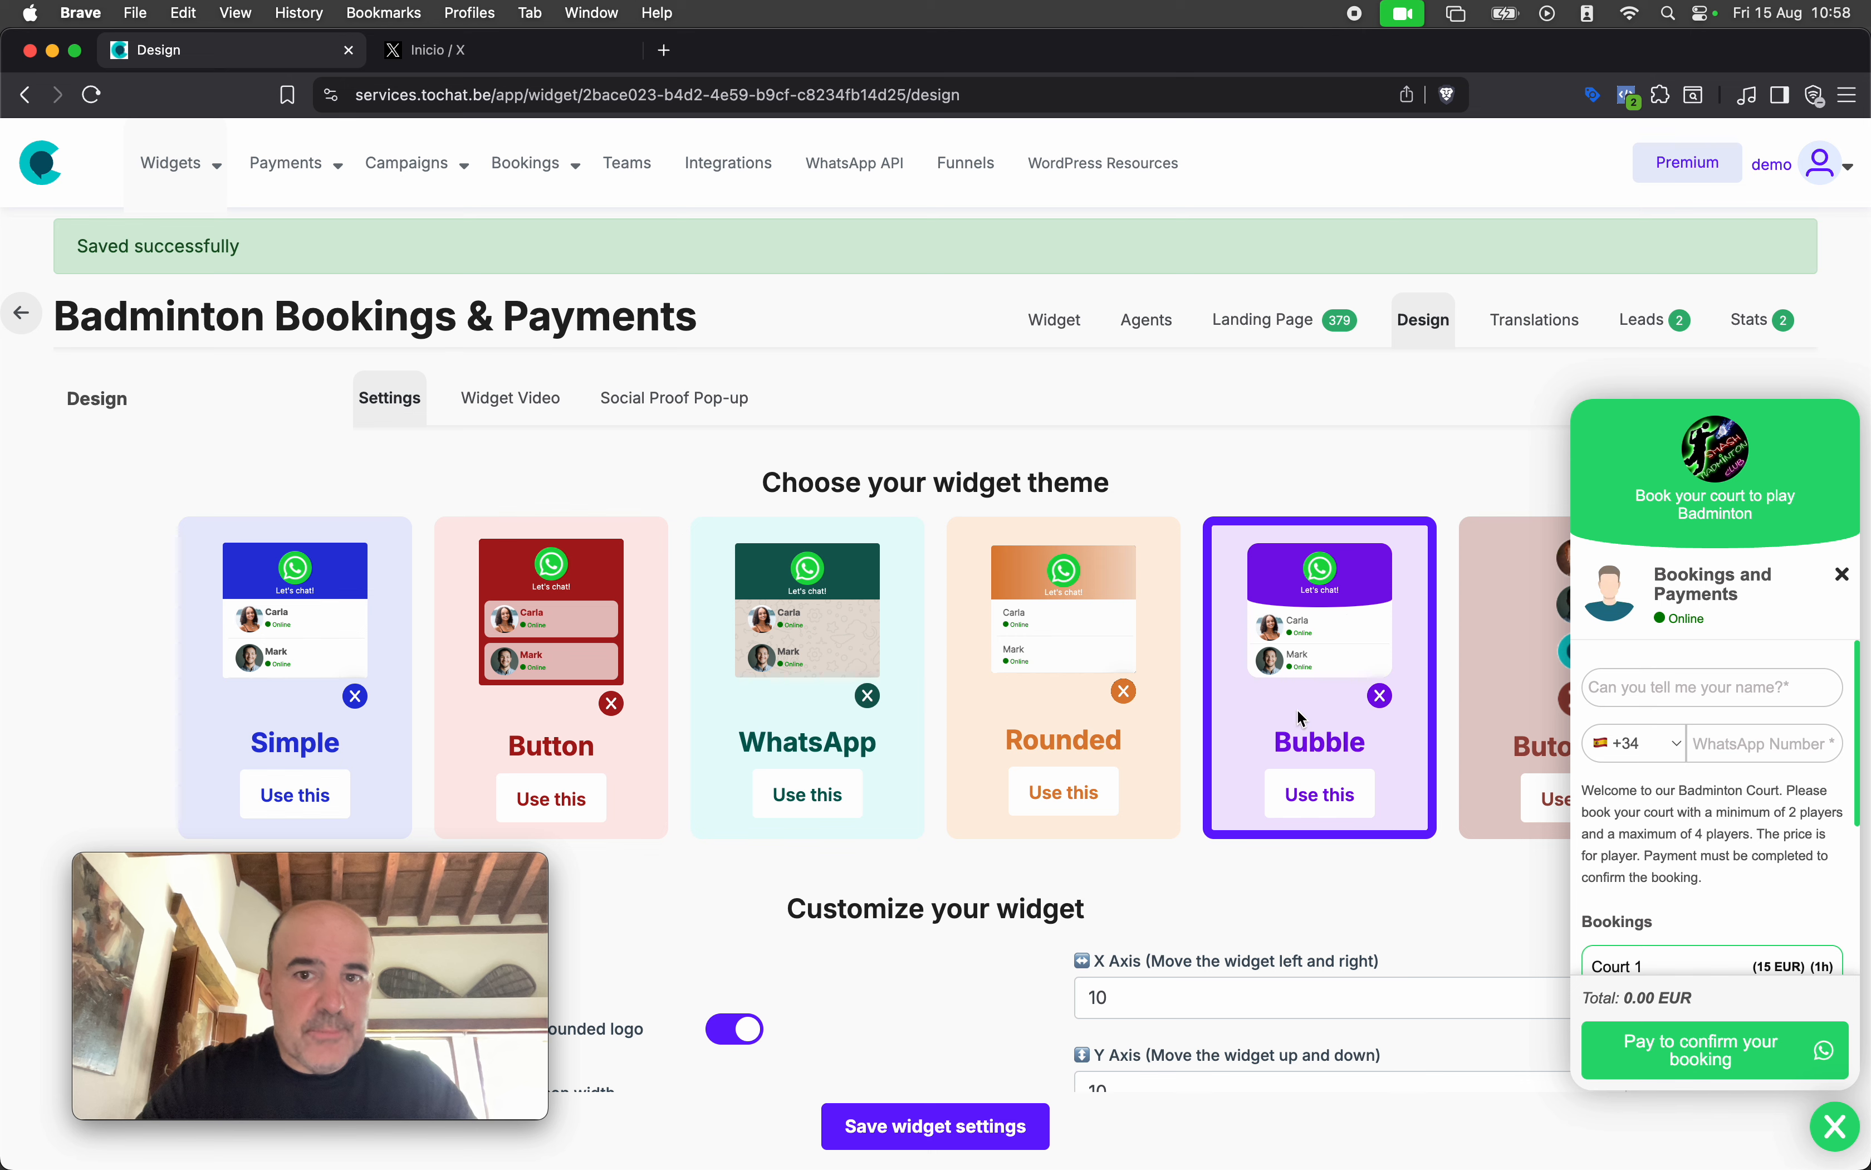
Change the widget theme to WhatsApp, save the settings and look through the restyled booking form
click(766, 700)
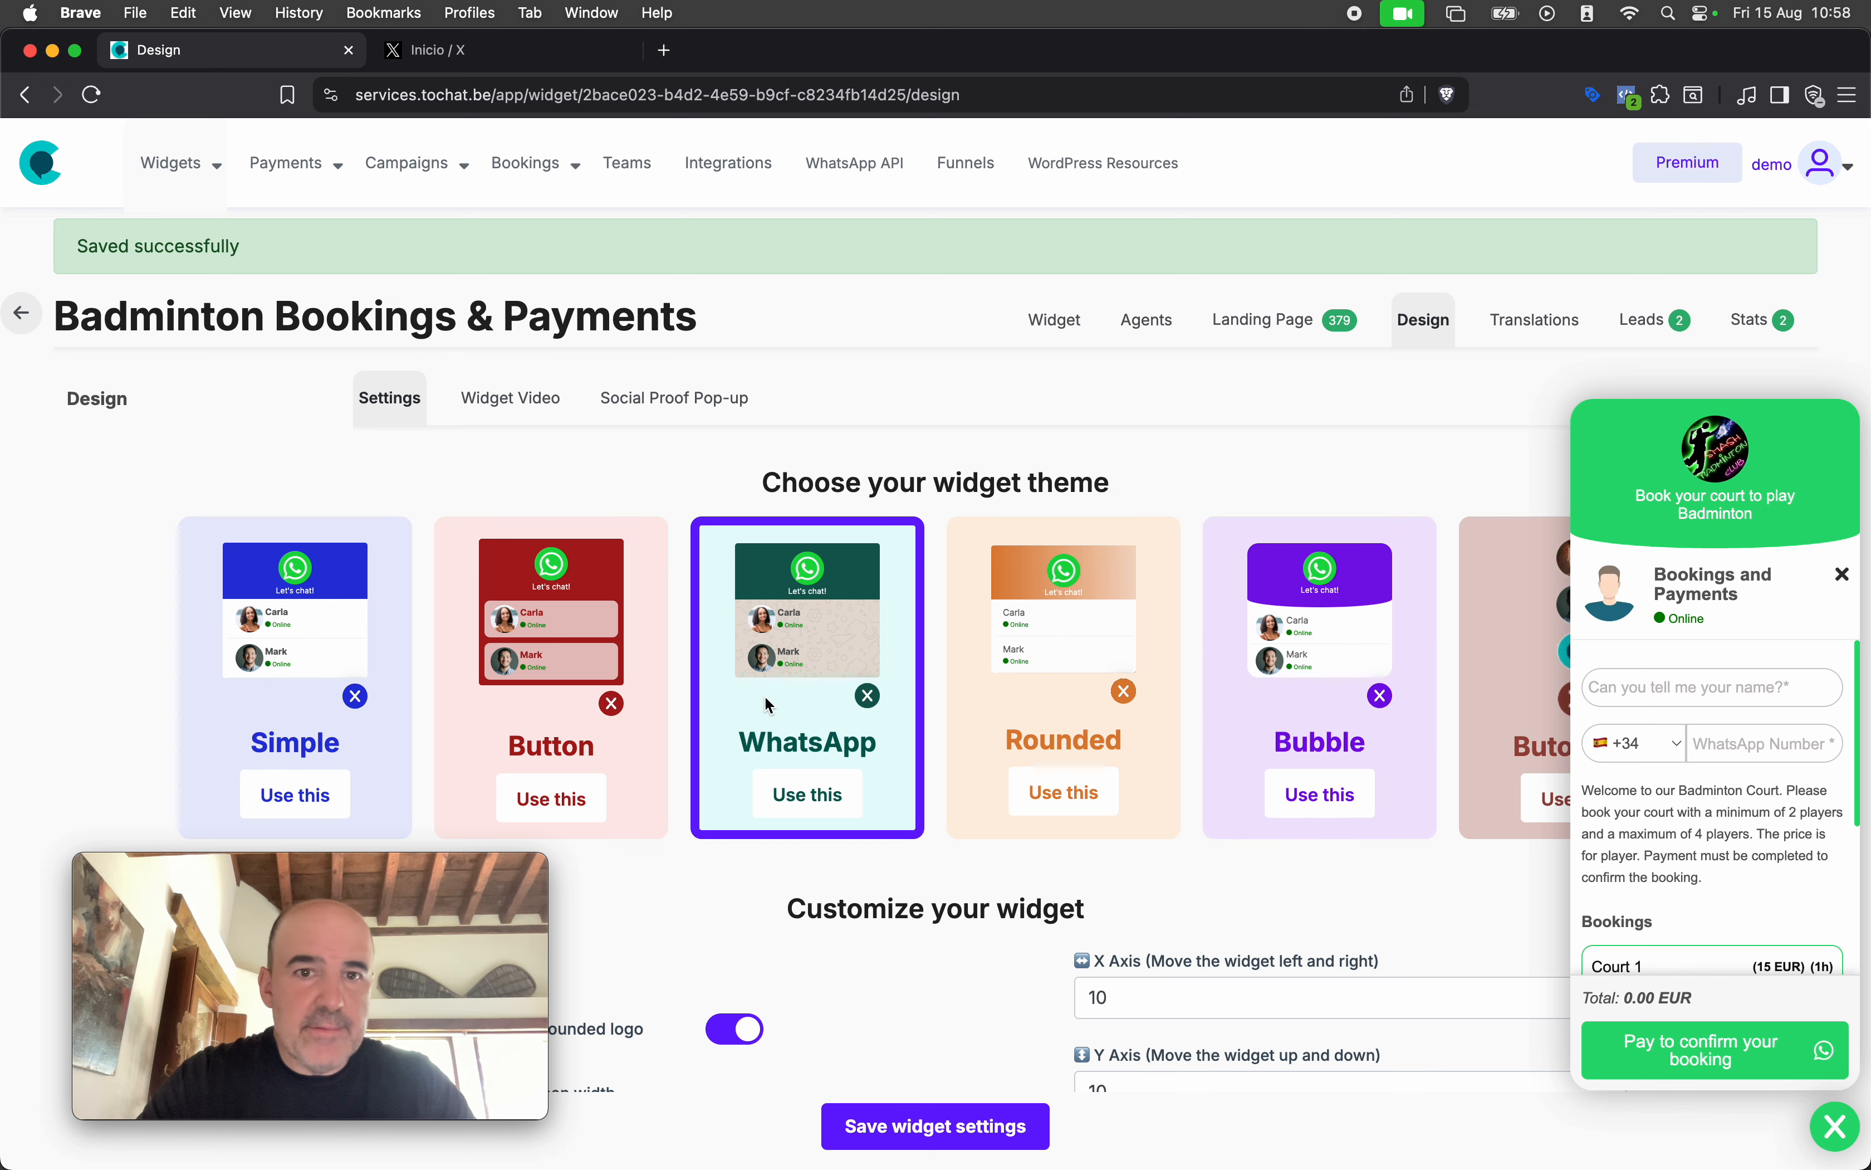
click(986, 1142)
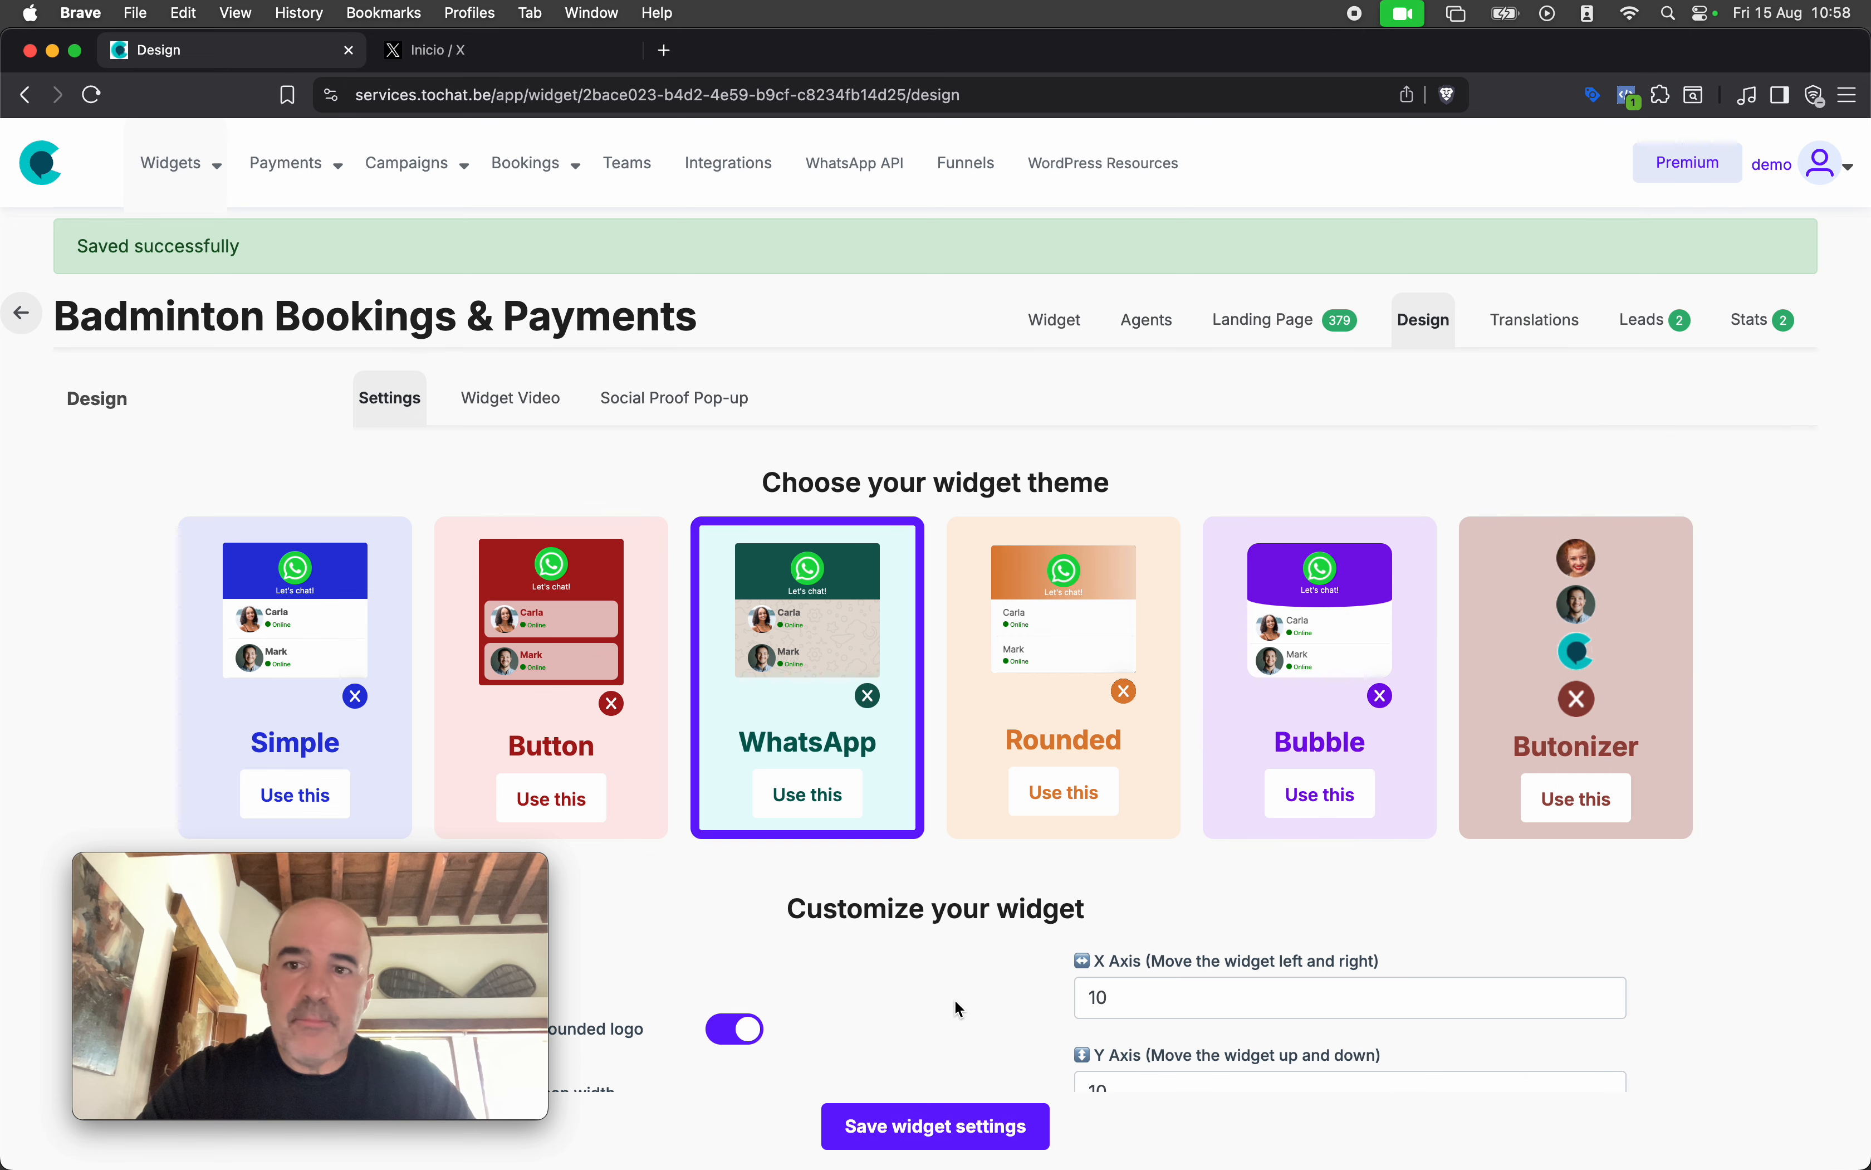
click(1839, 1138)
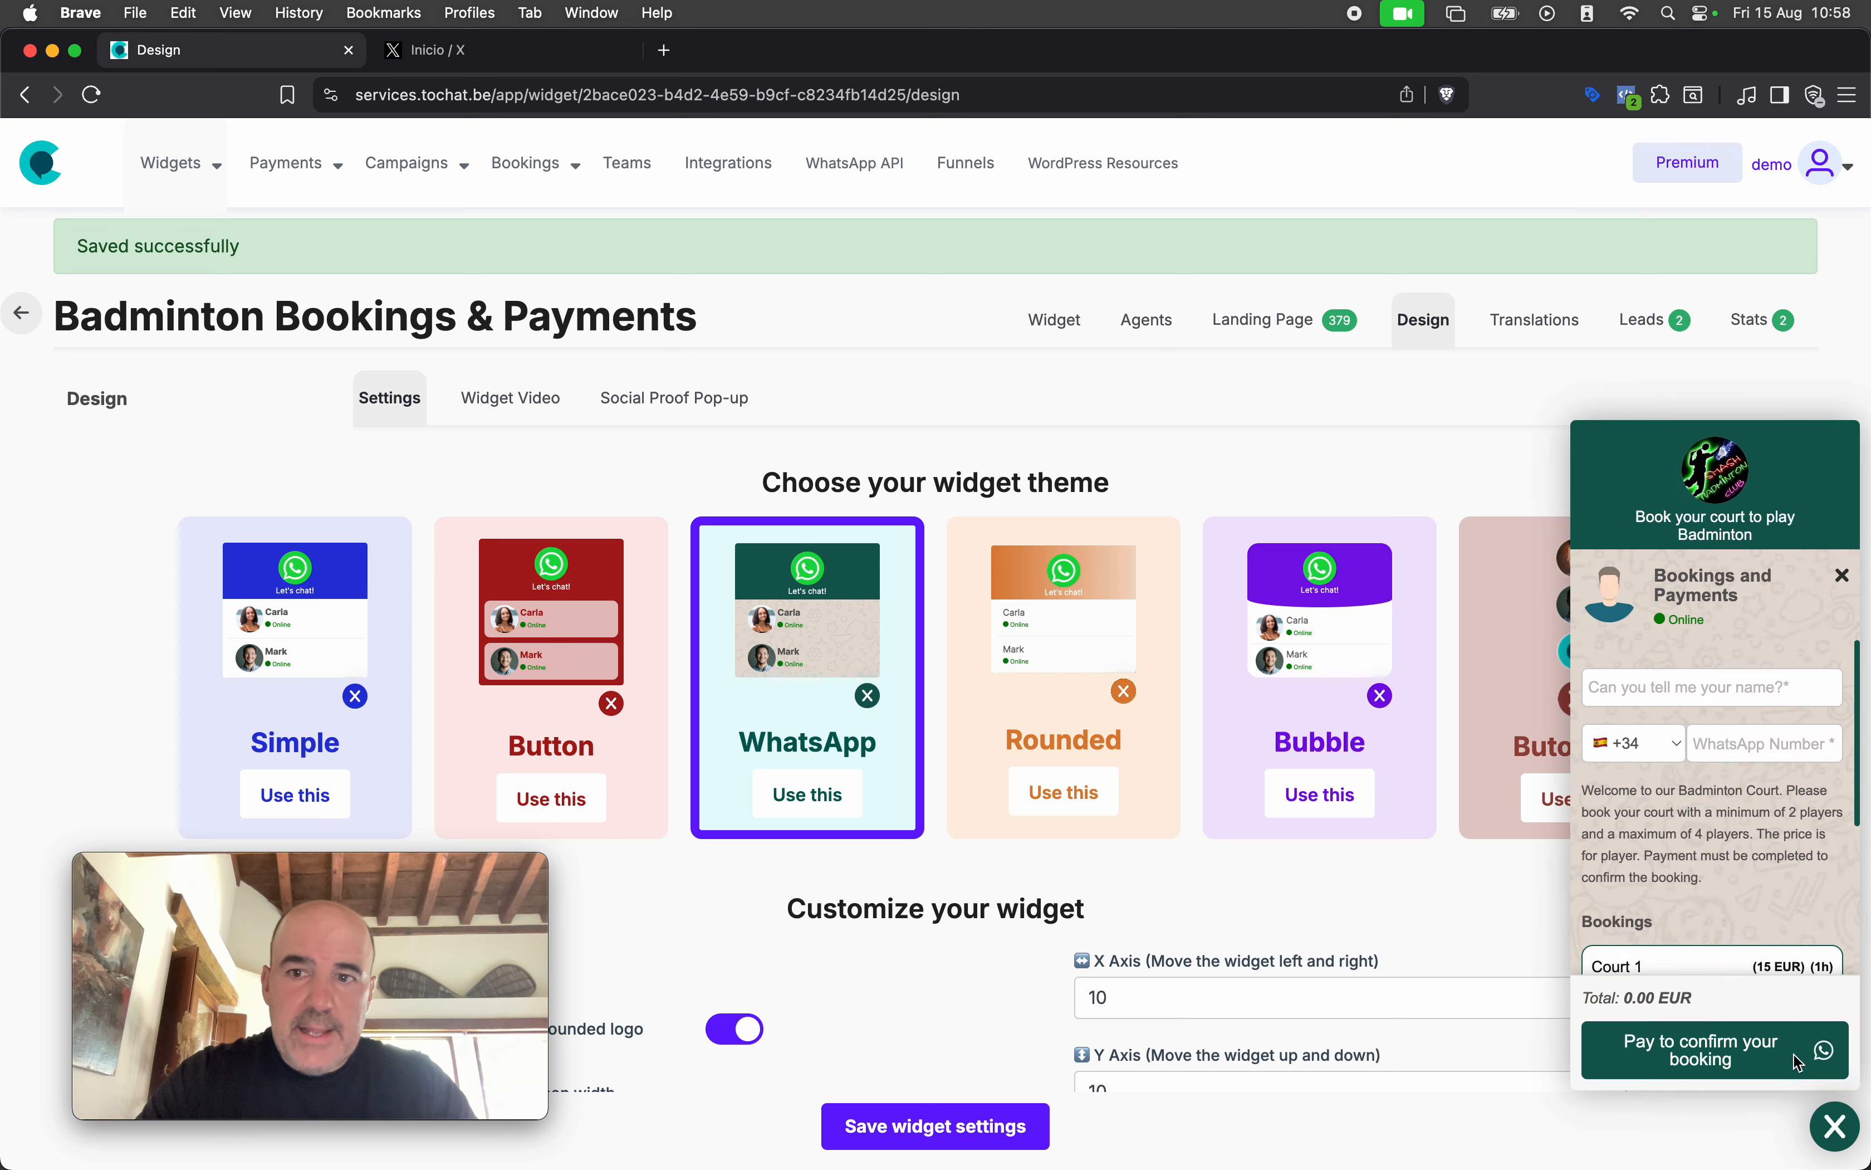
scroll(1723, 725, down, 5)
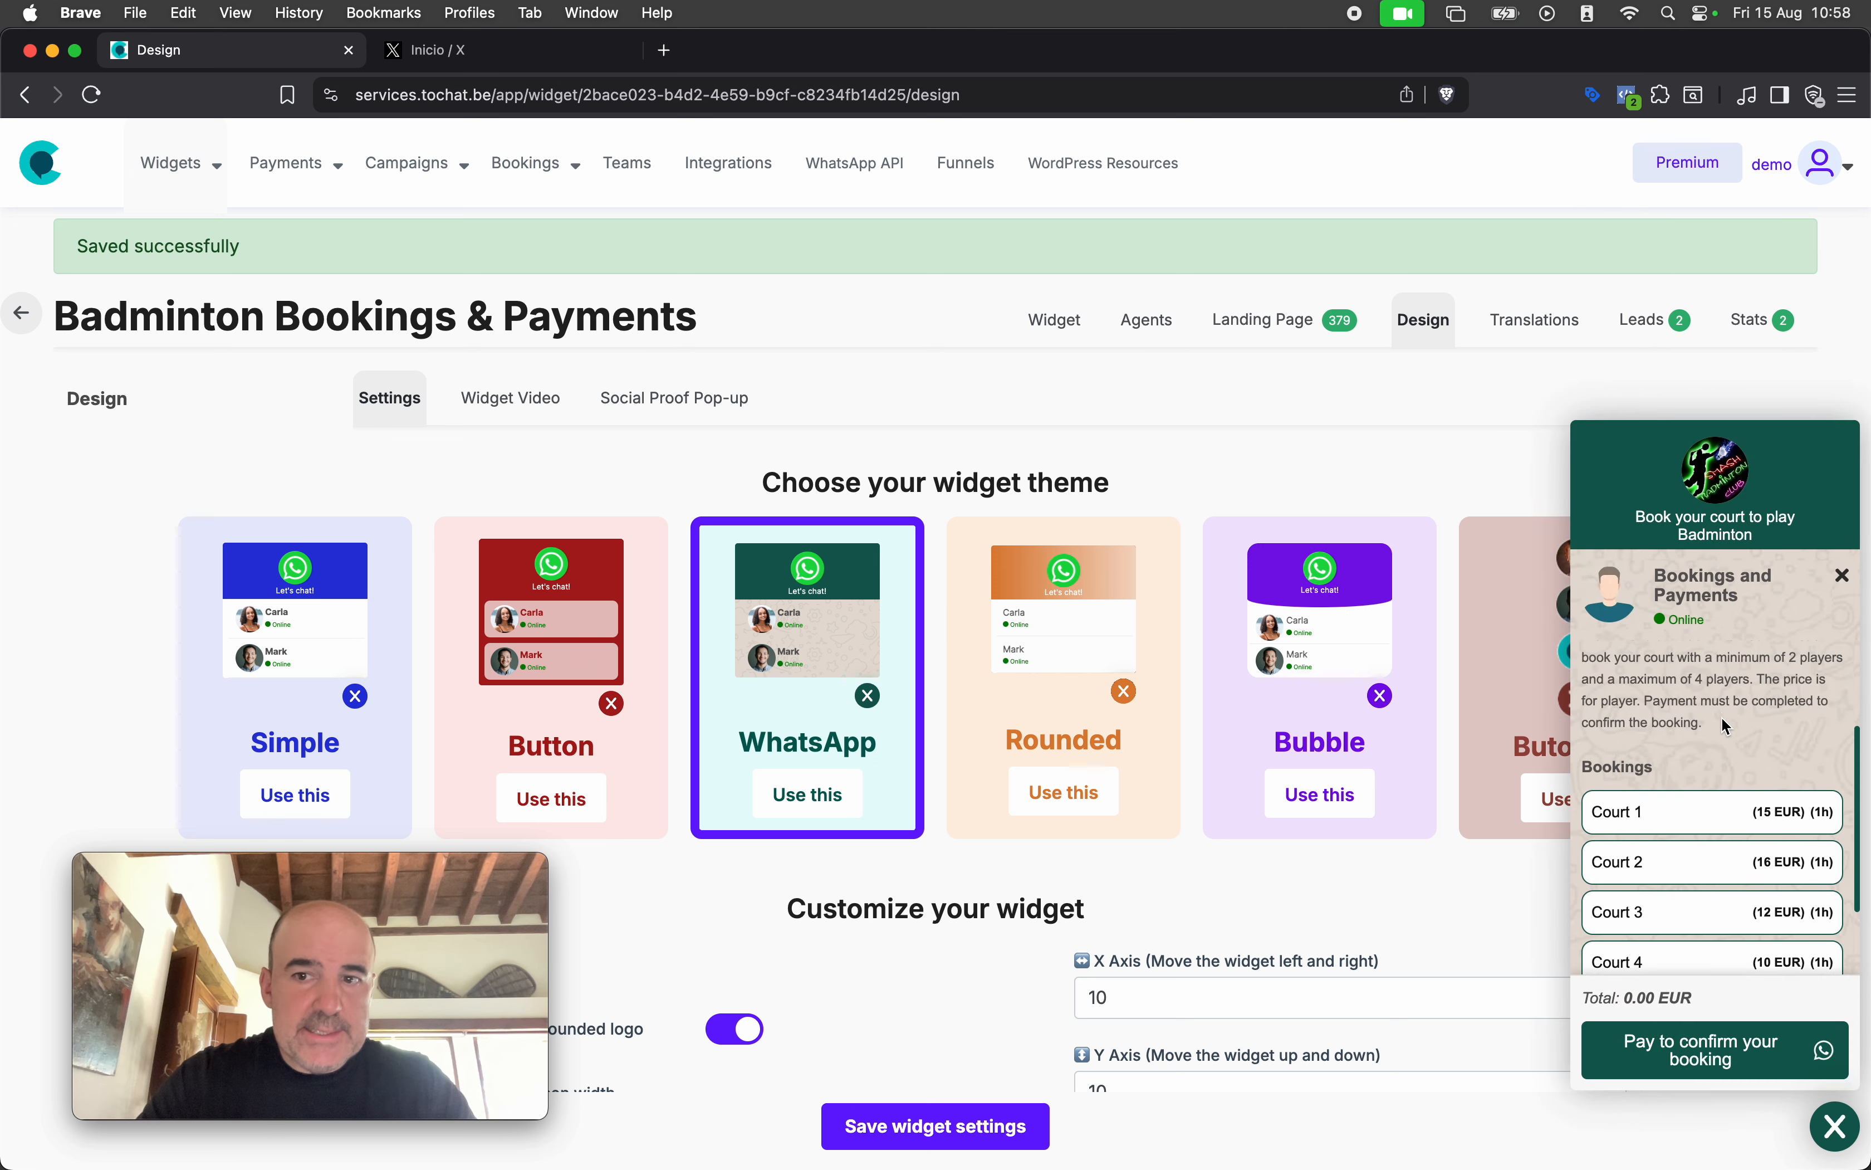
scroll(1725, 728, up, 4)
scroll(1725, 727, up, 1)
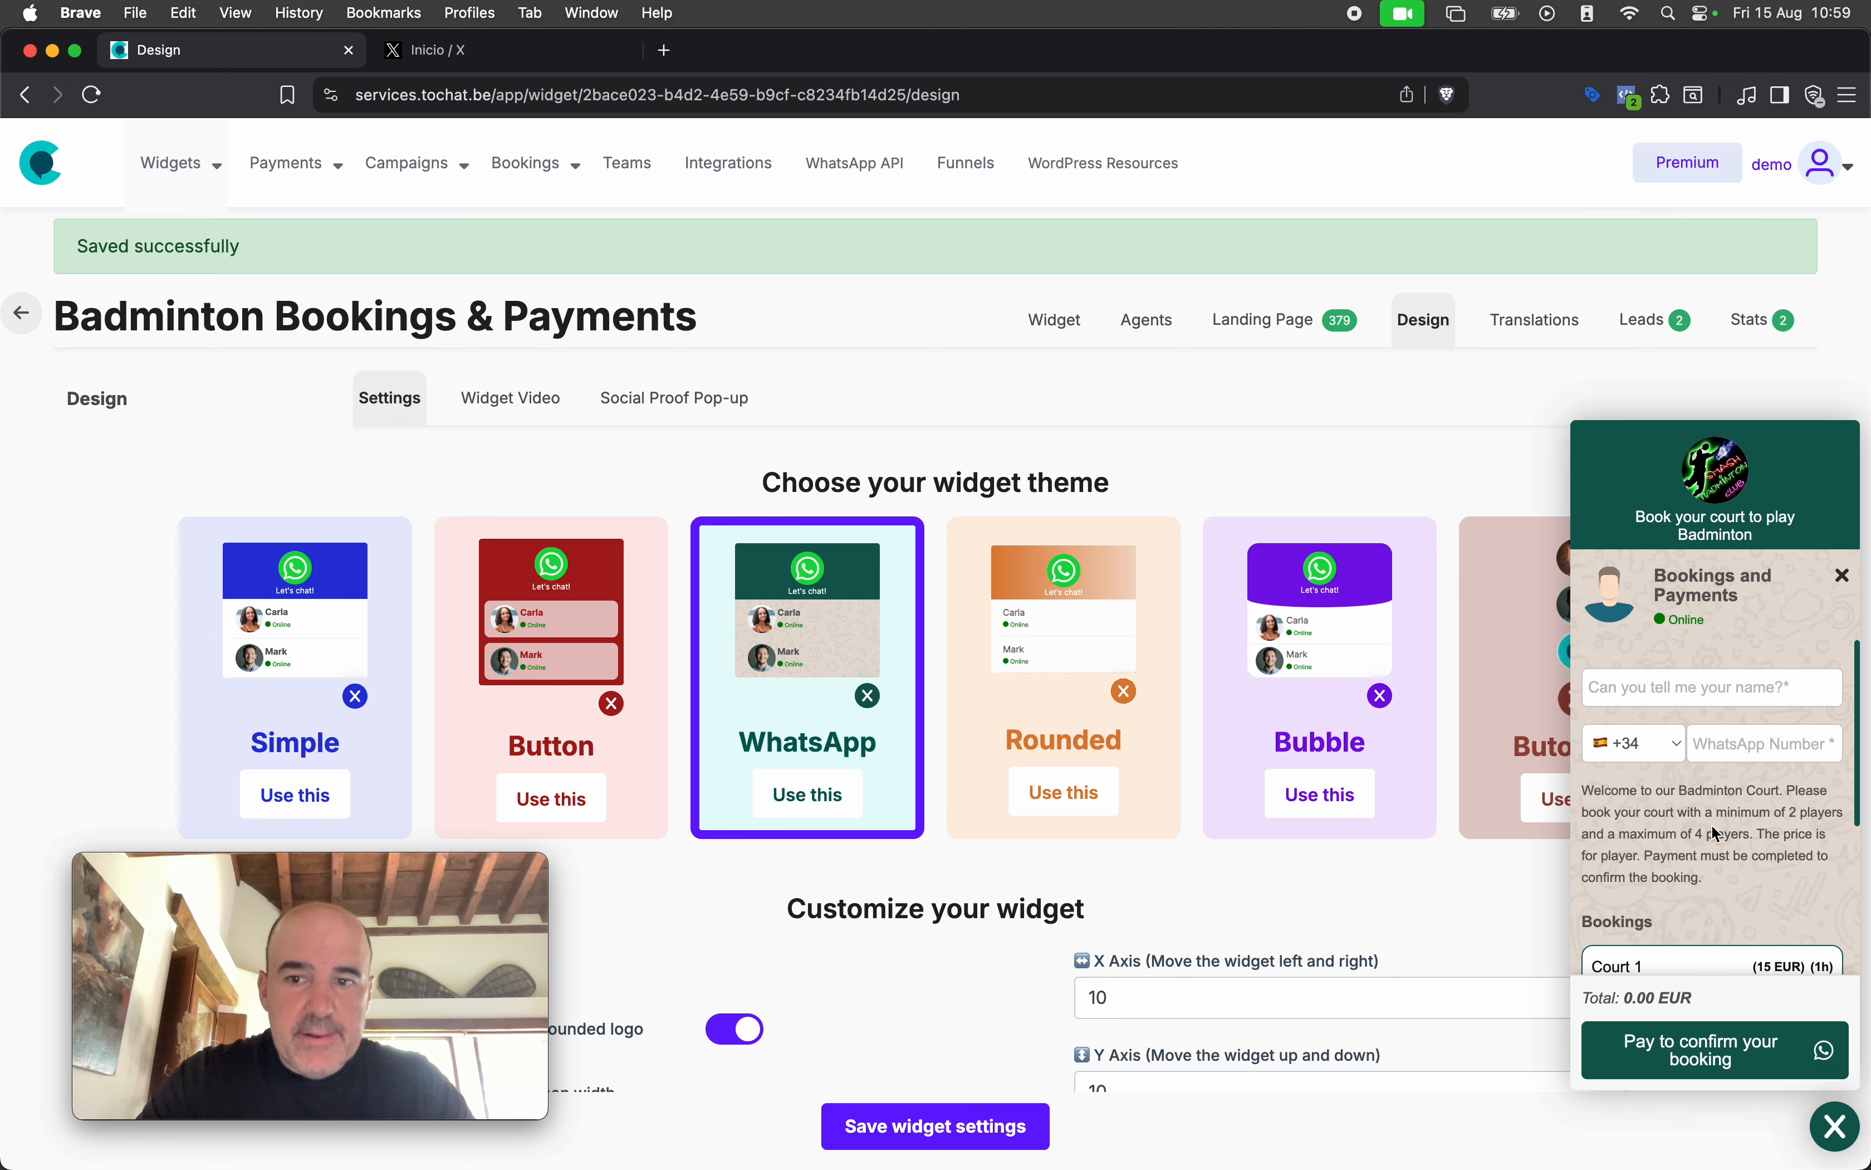
scroll(1713, 833, down, 4)
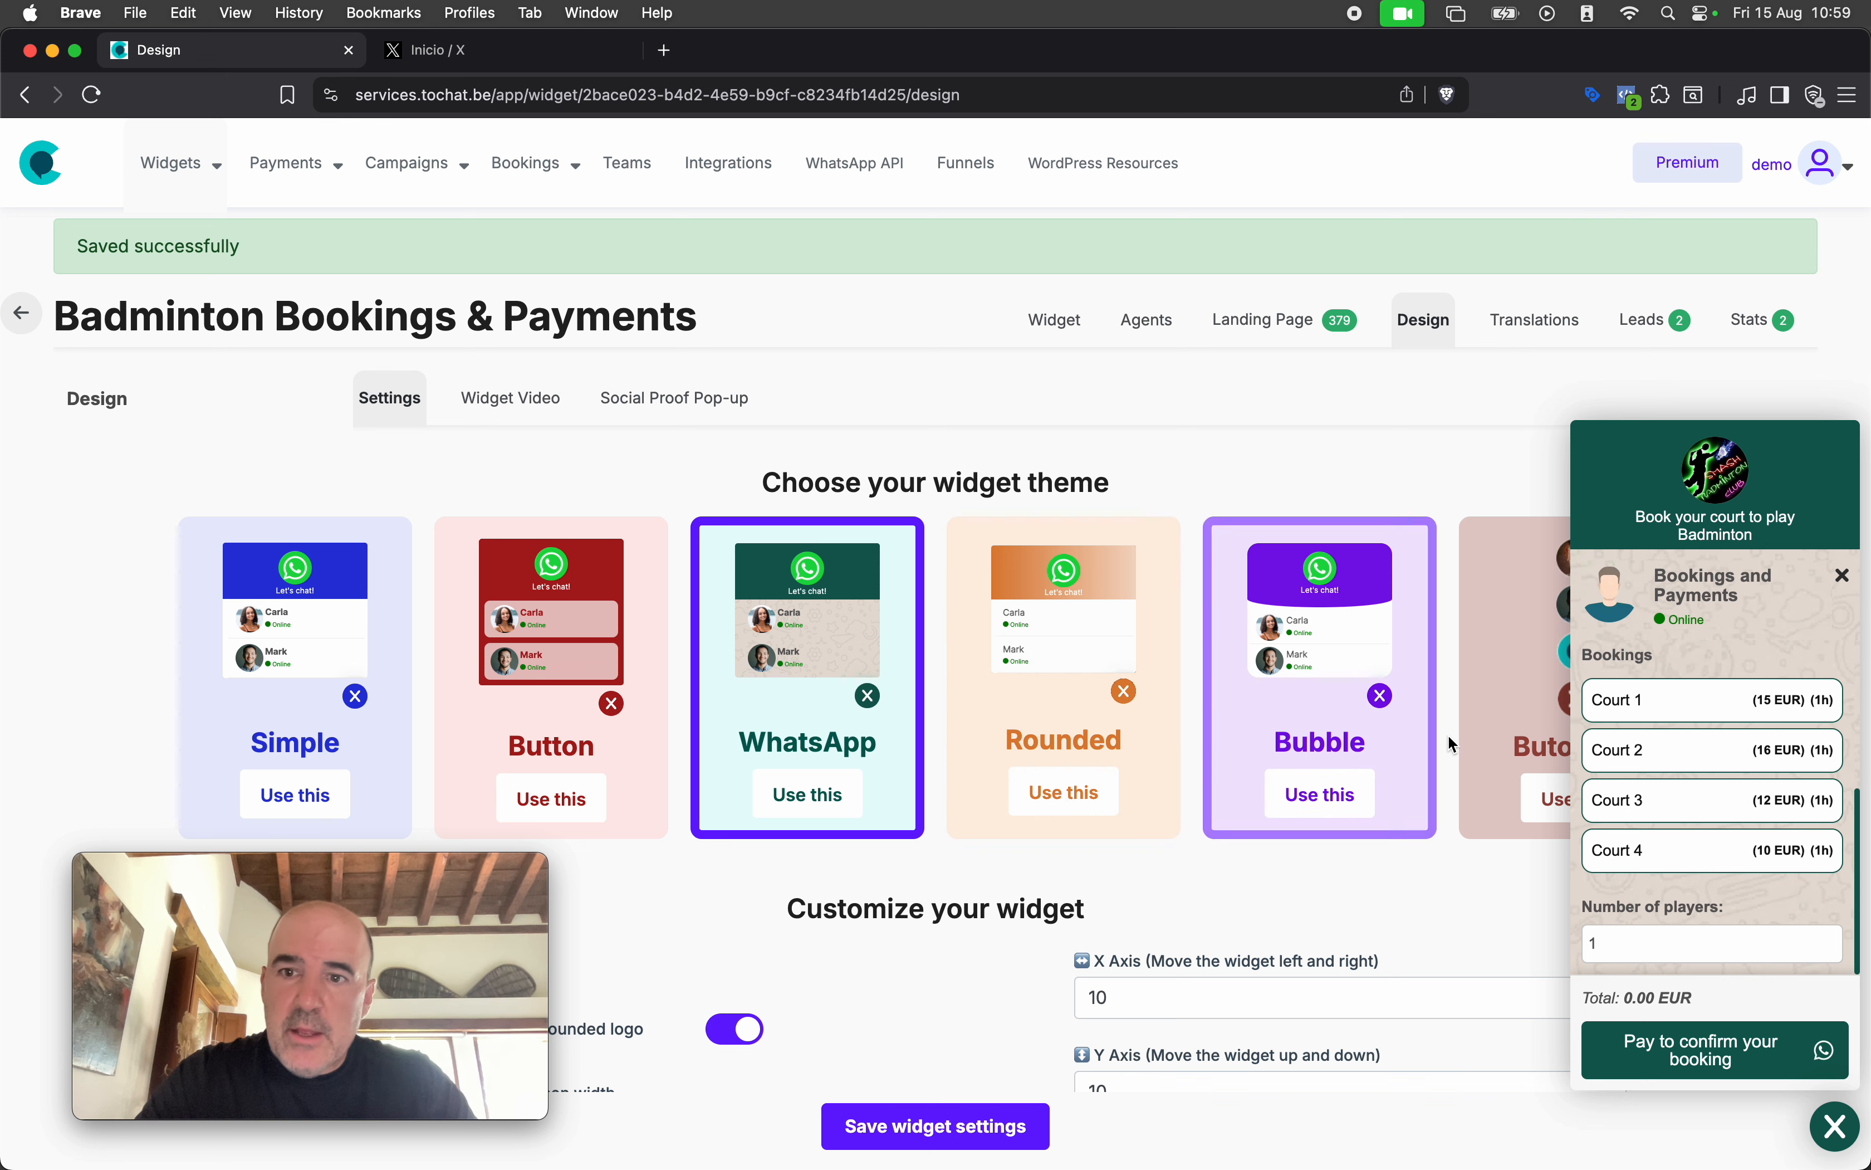
Try the Butonizer theme, save it, and check how the agent's booking form opens and closes in the preview
click(1526, 730)
click(1040, 1123)
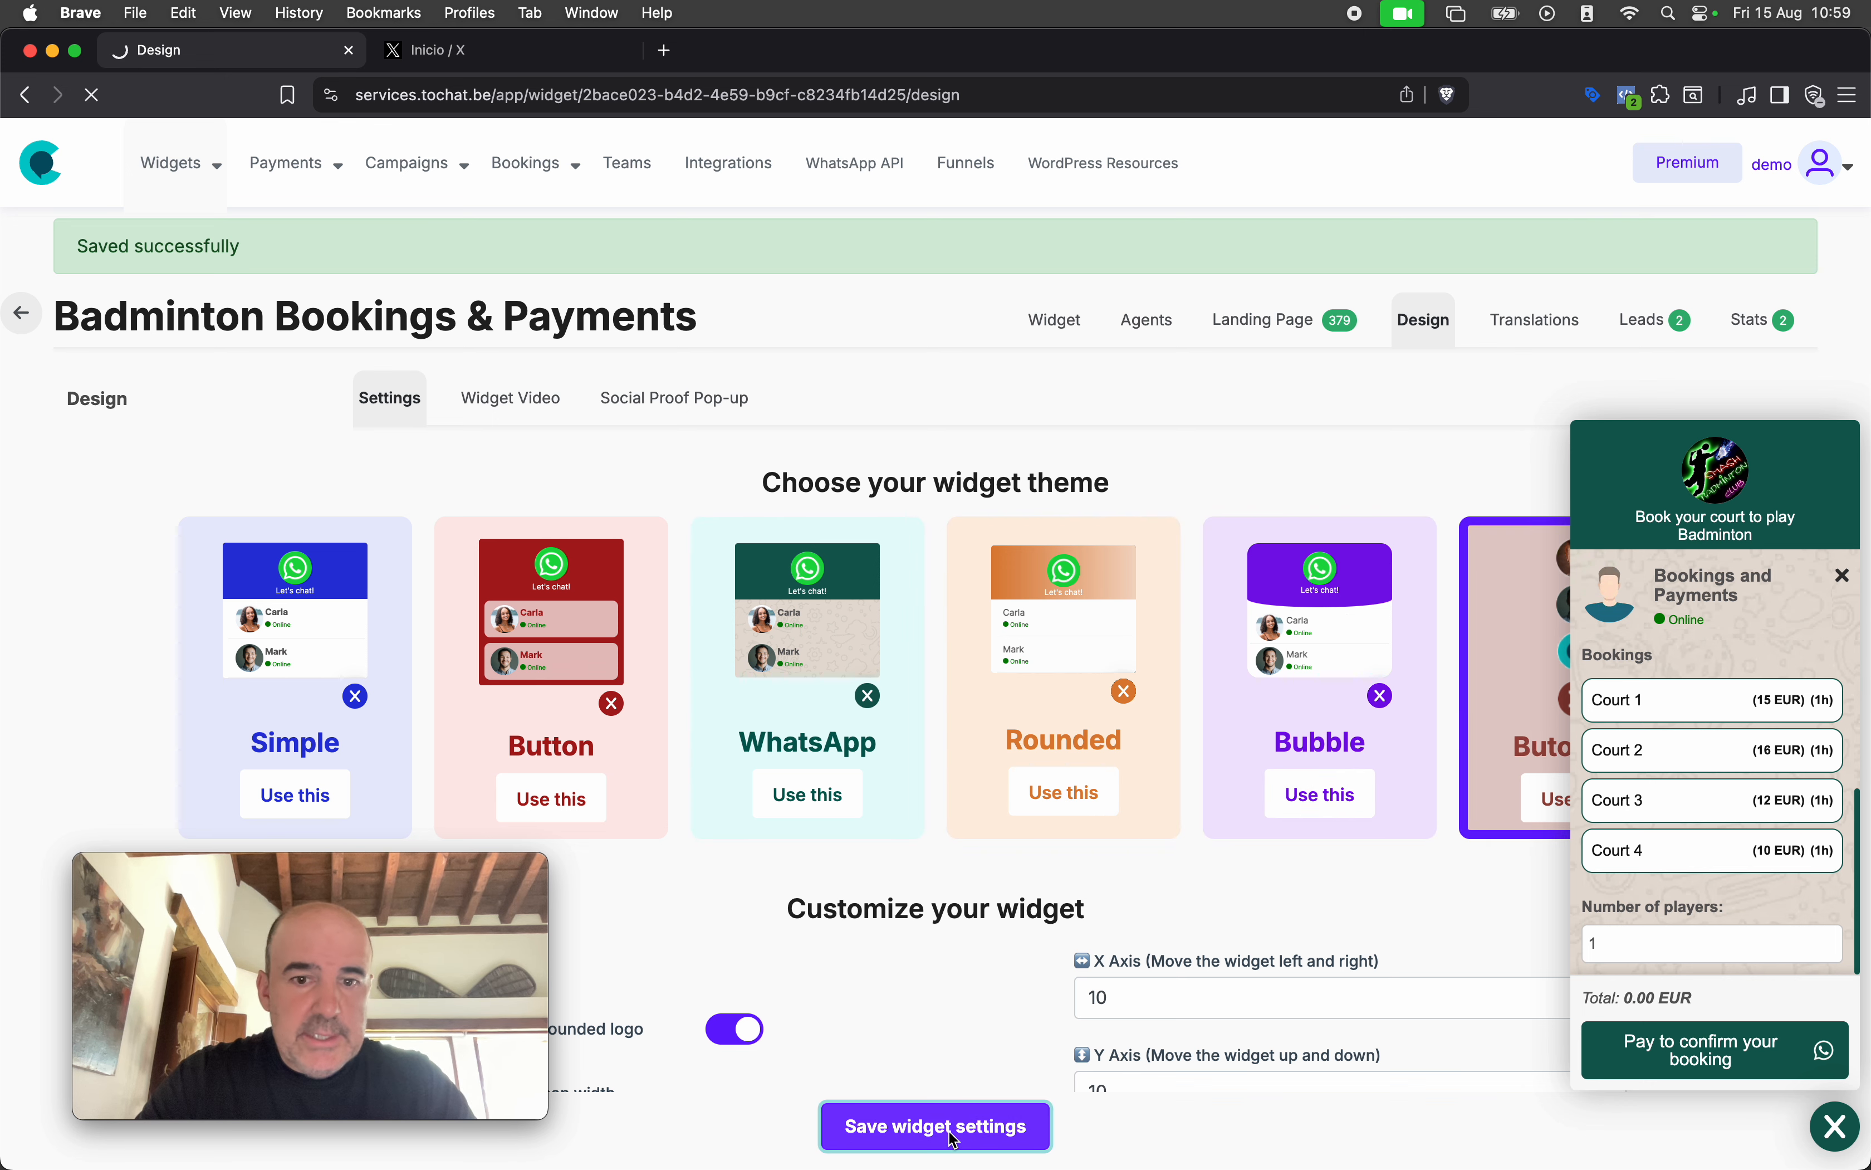
click(1839, 1128)
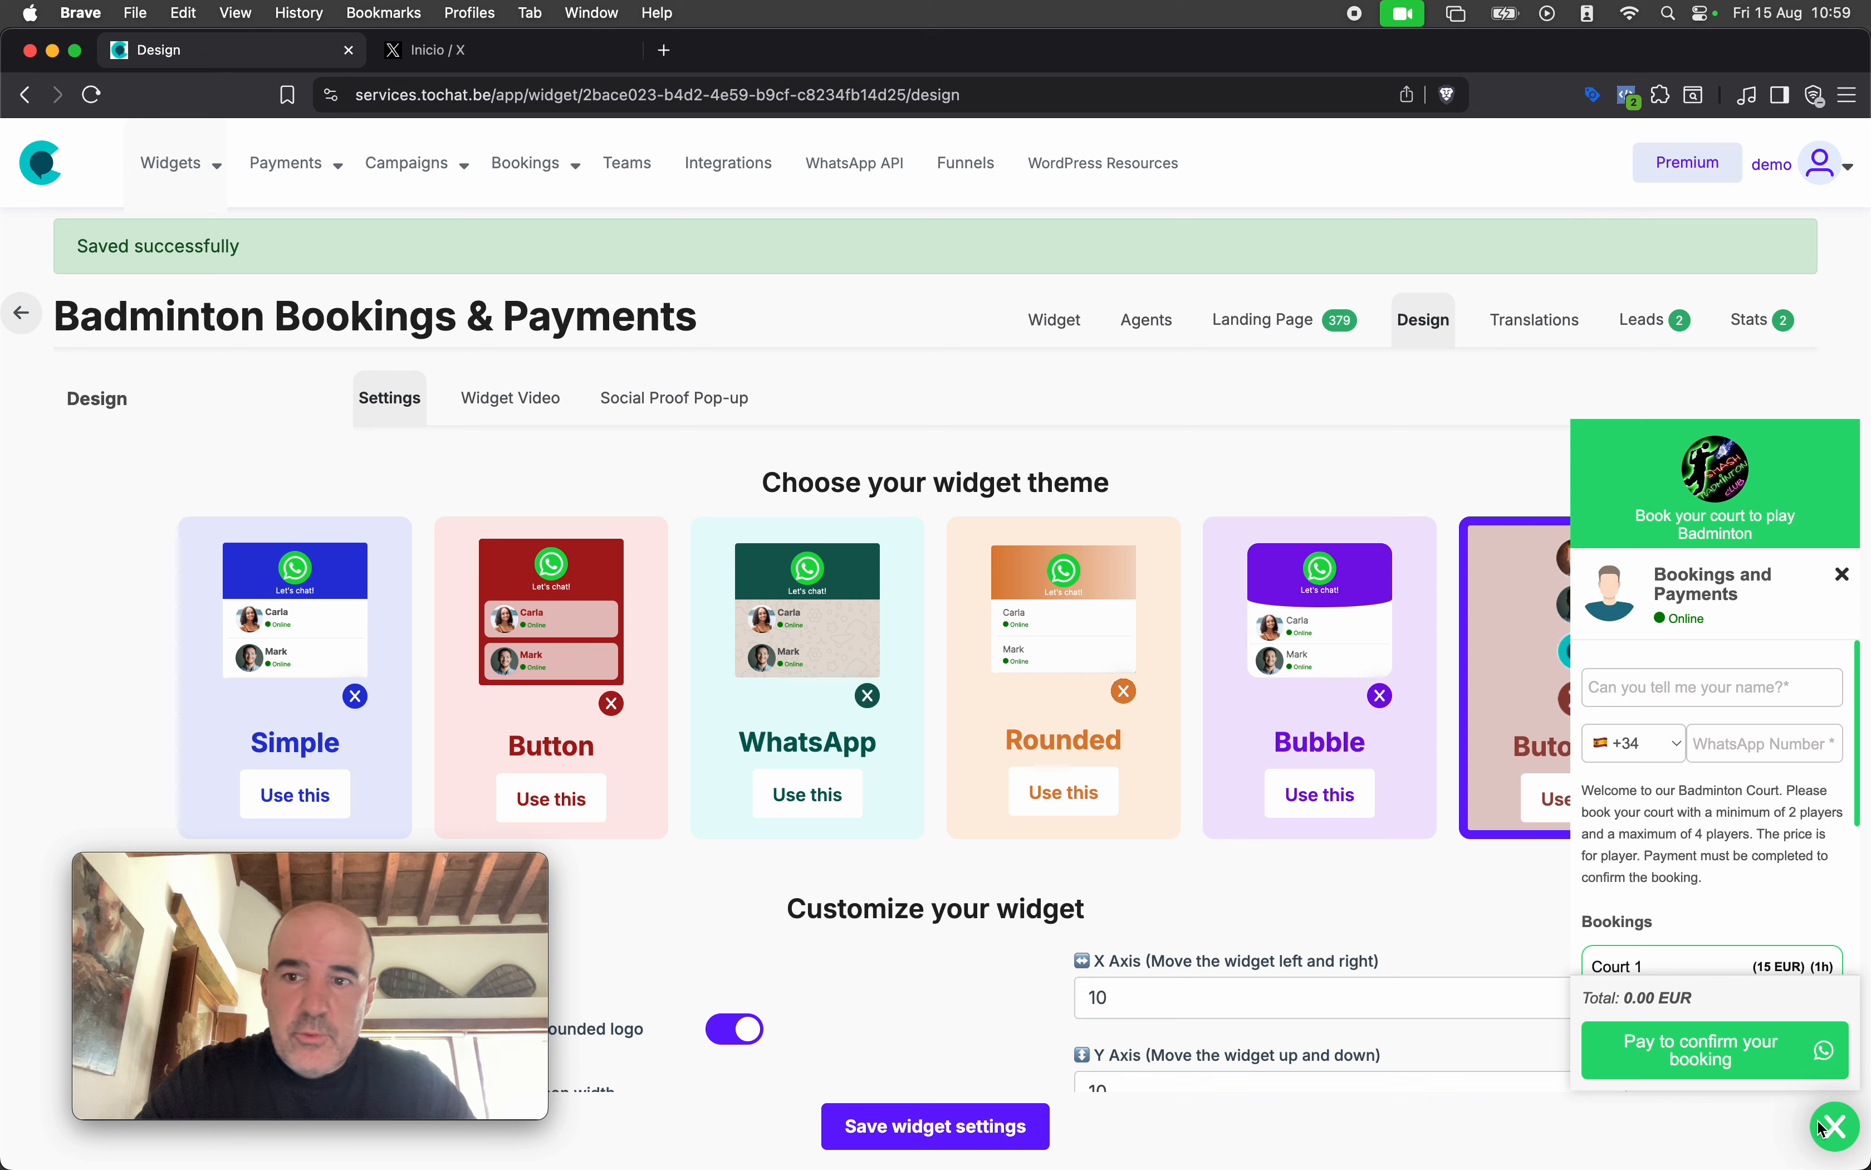
click(1841, 575)
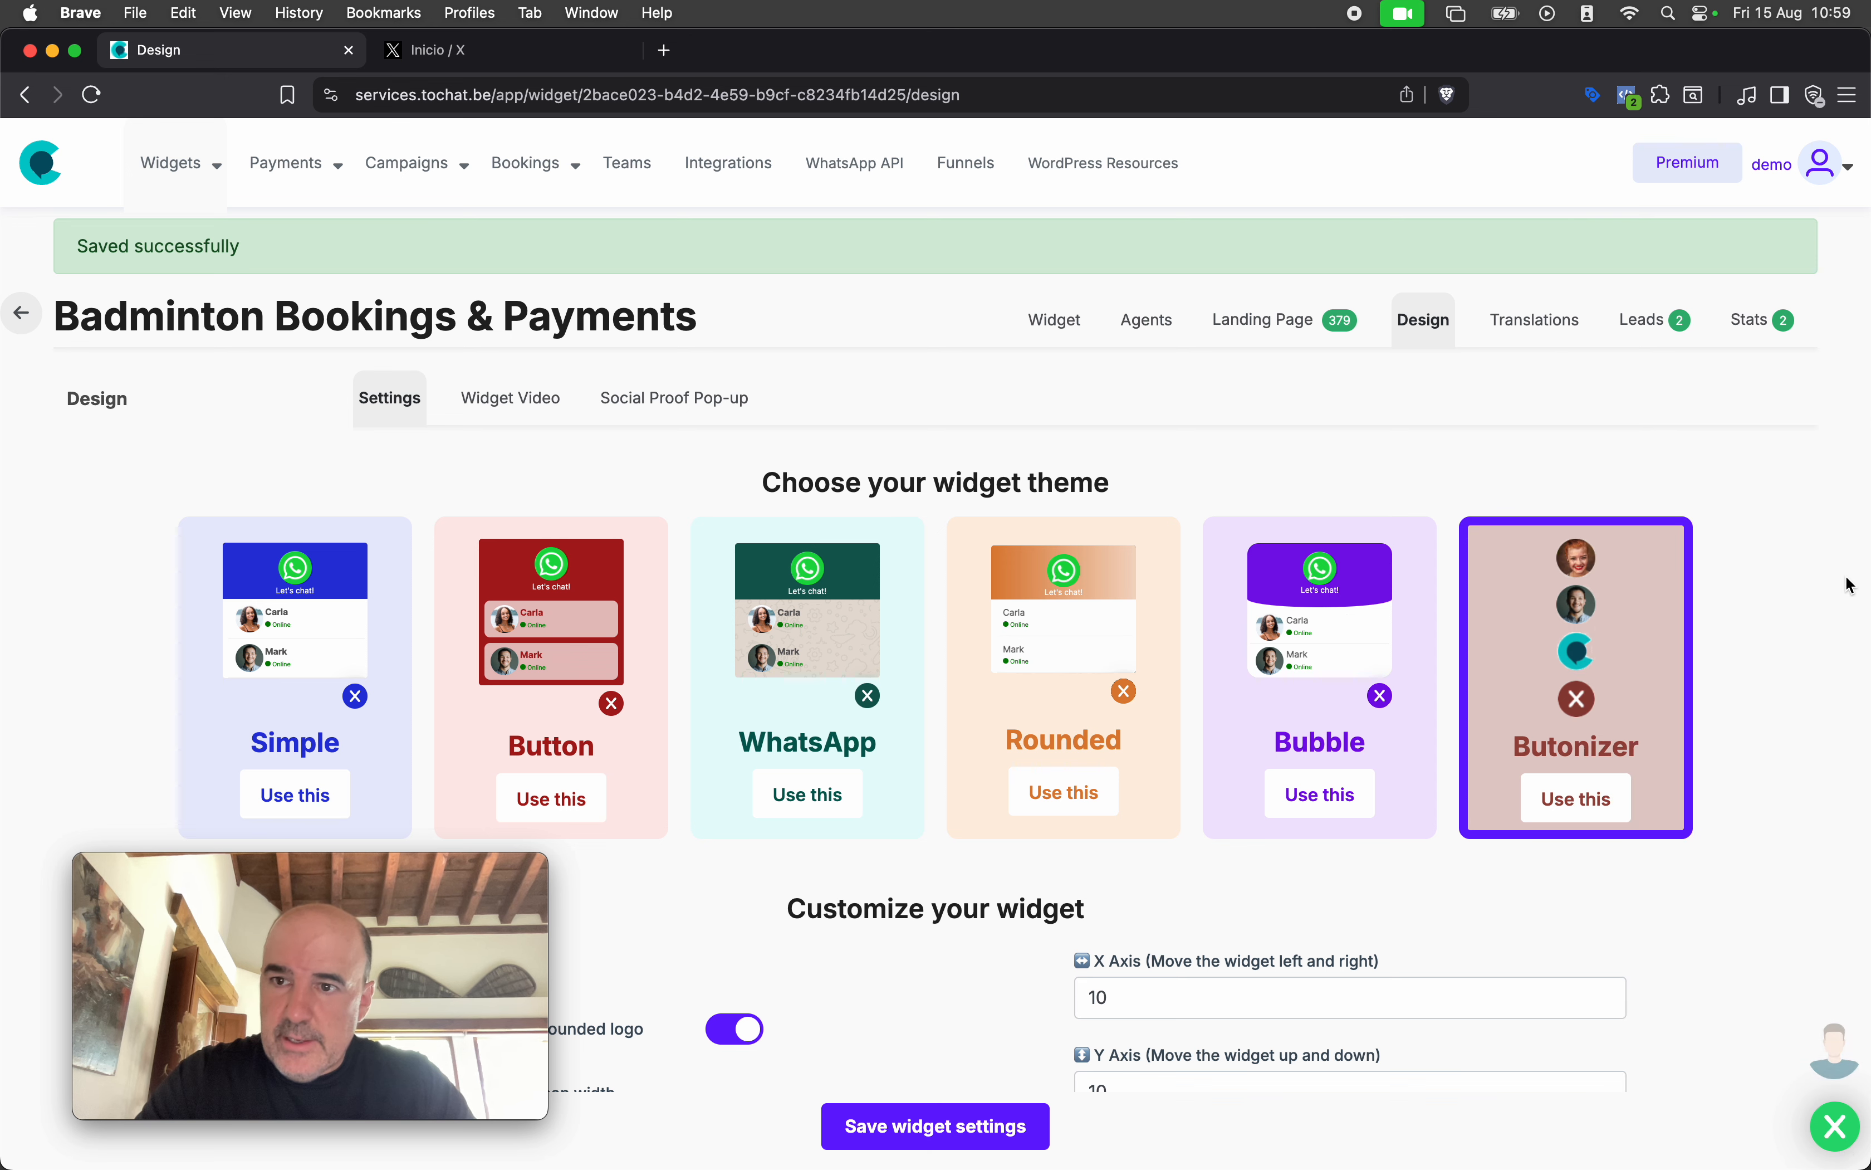
click(1841, 1045)
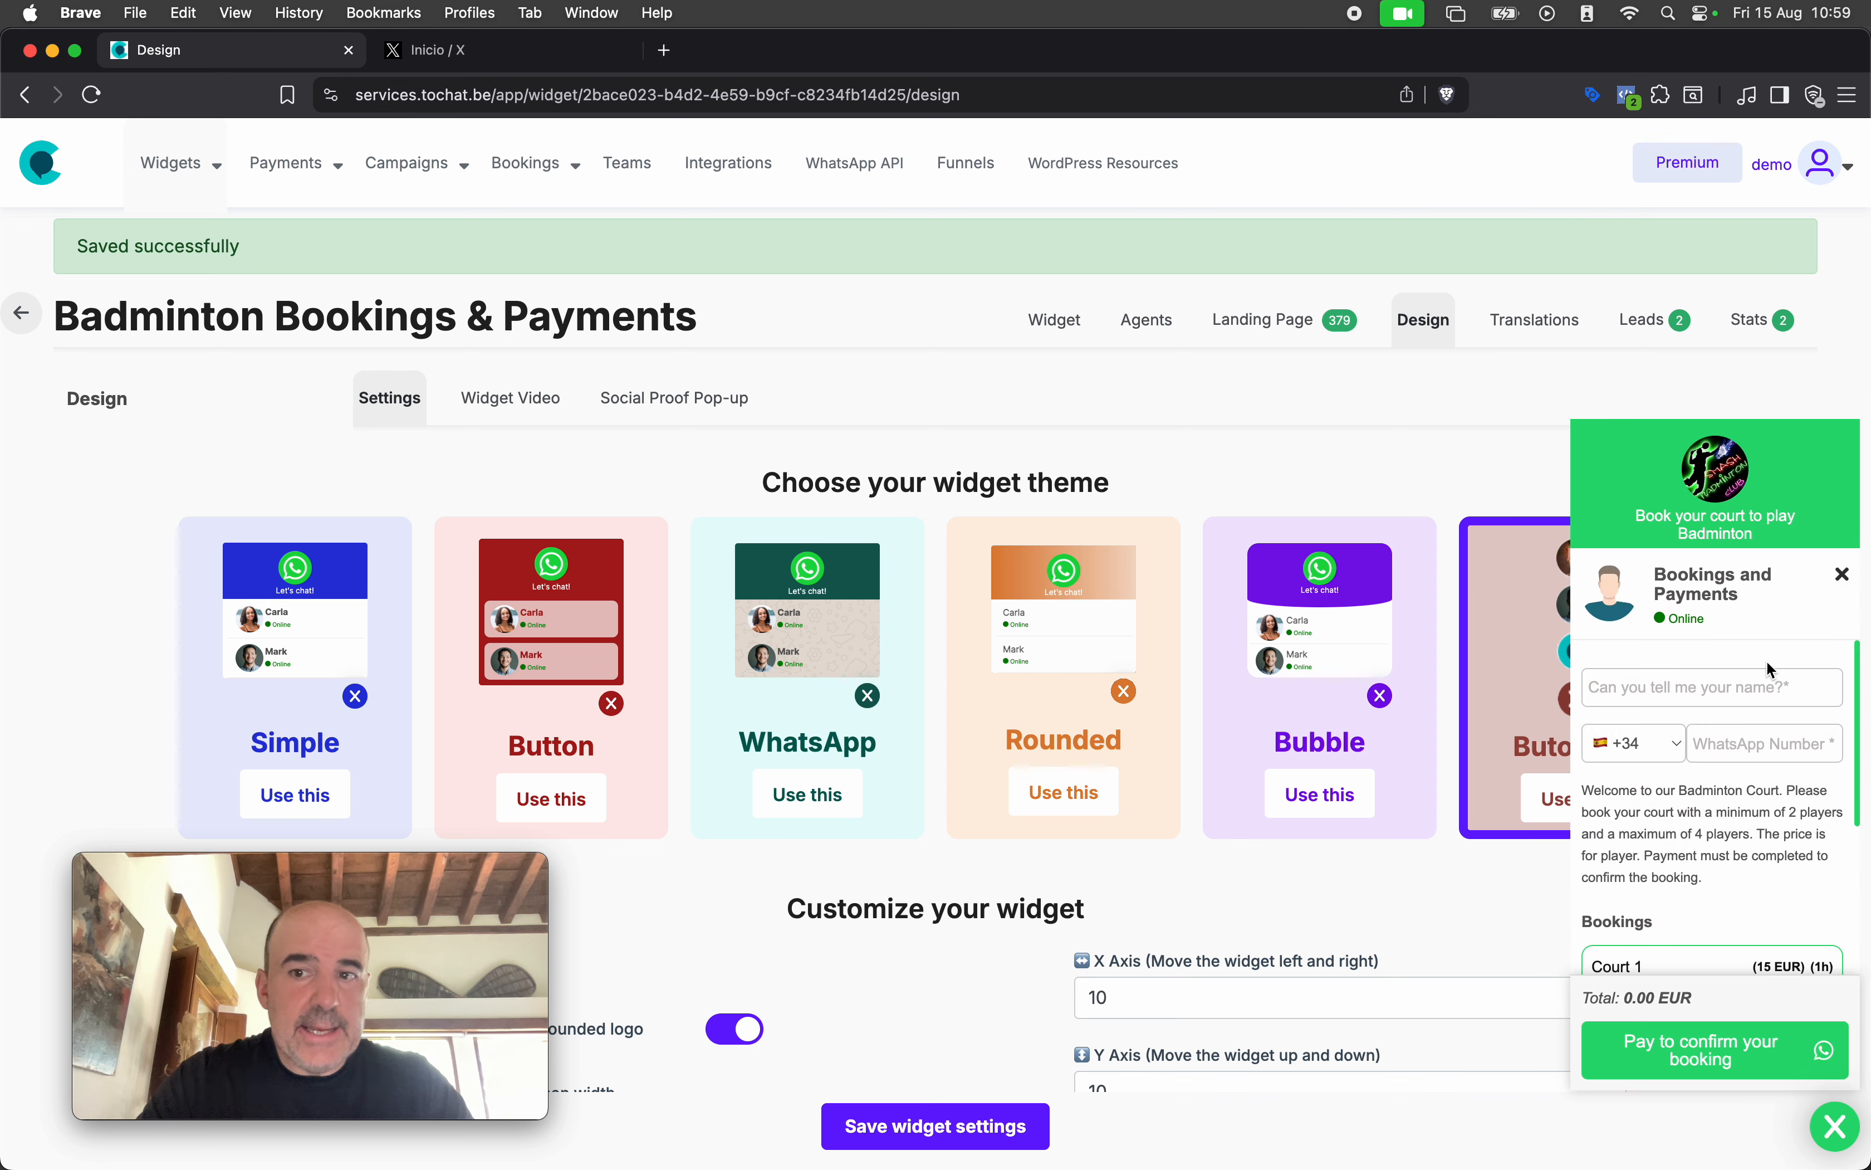
scroll(1779, 802, down, 5)
scroll(1775, 802, up, 5)
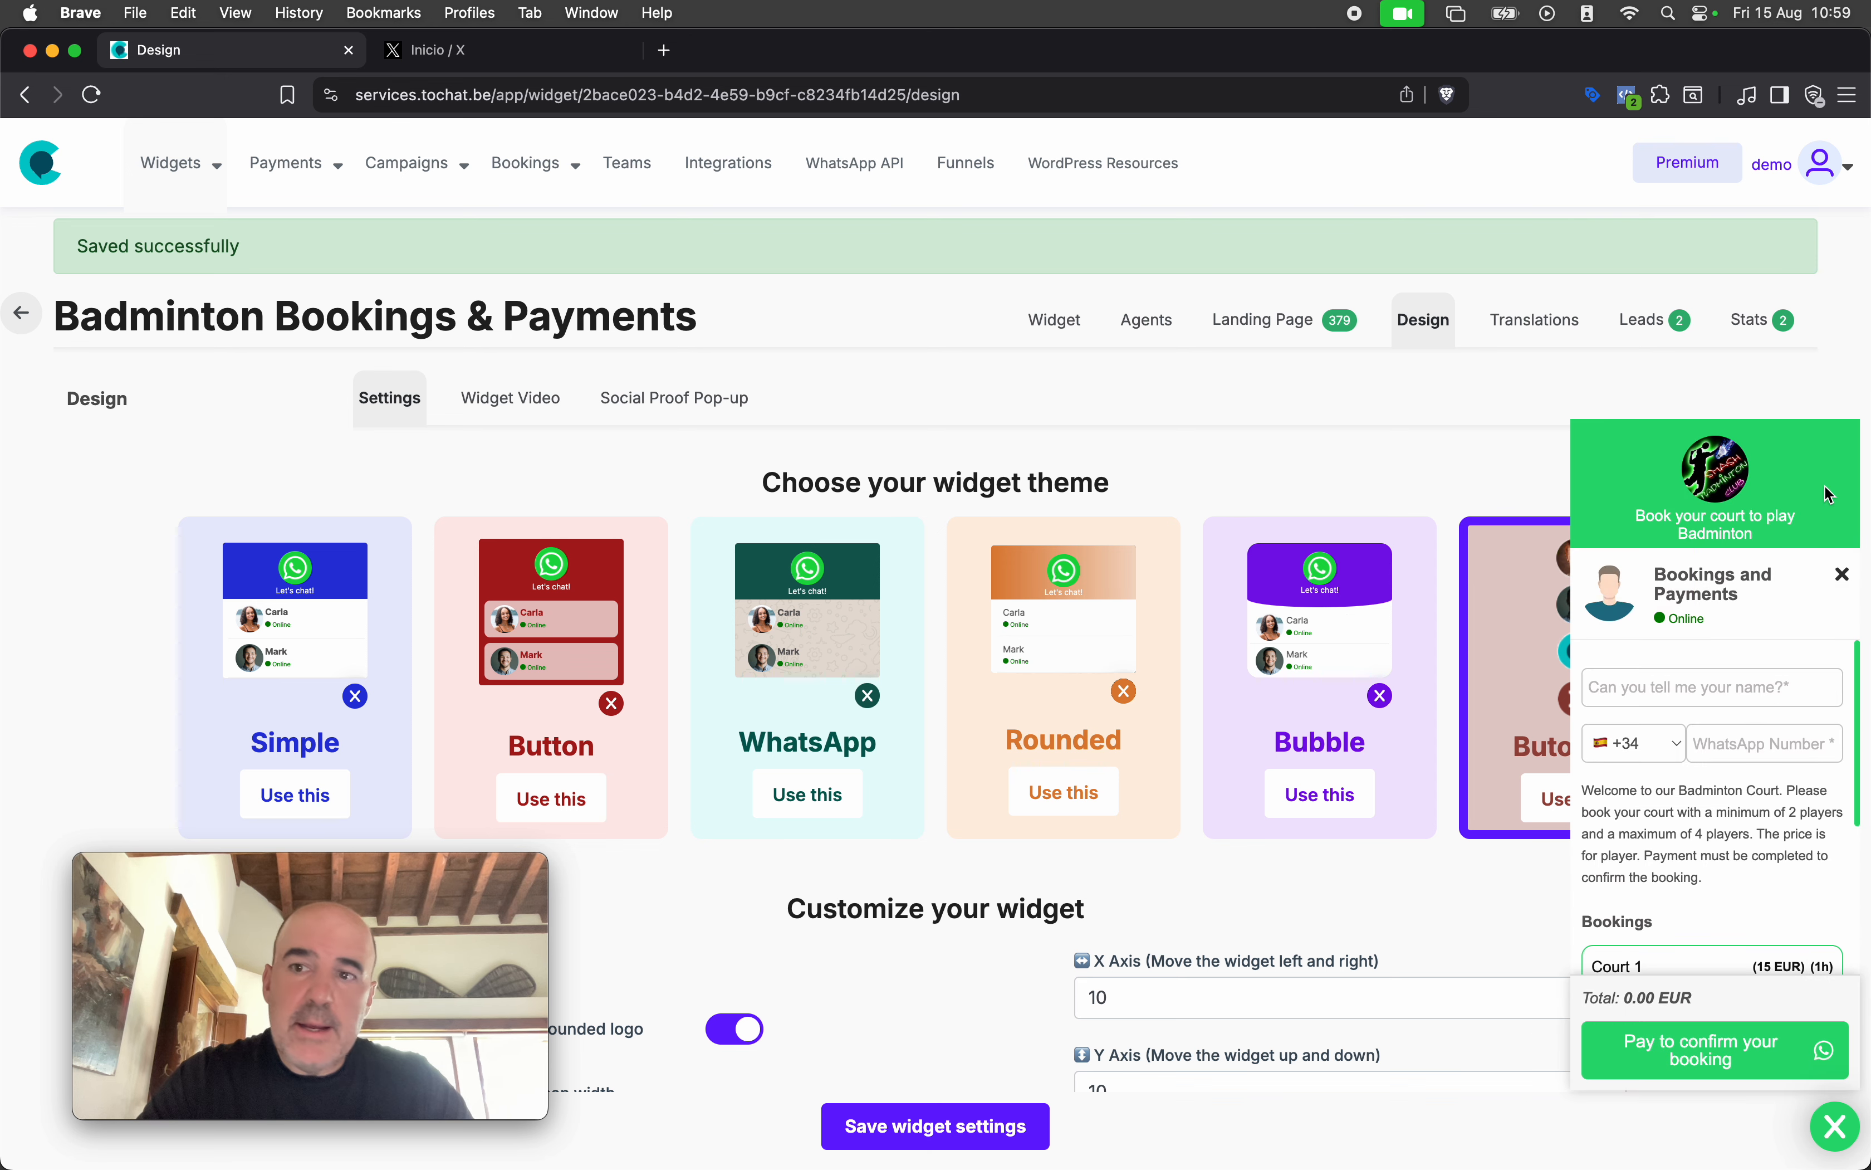
click(1842, 574)
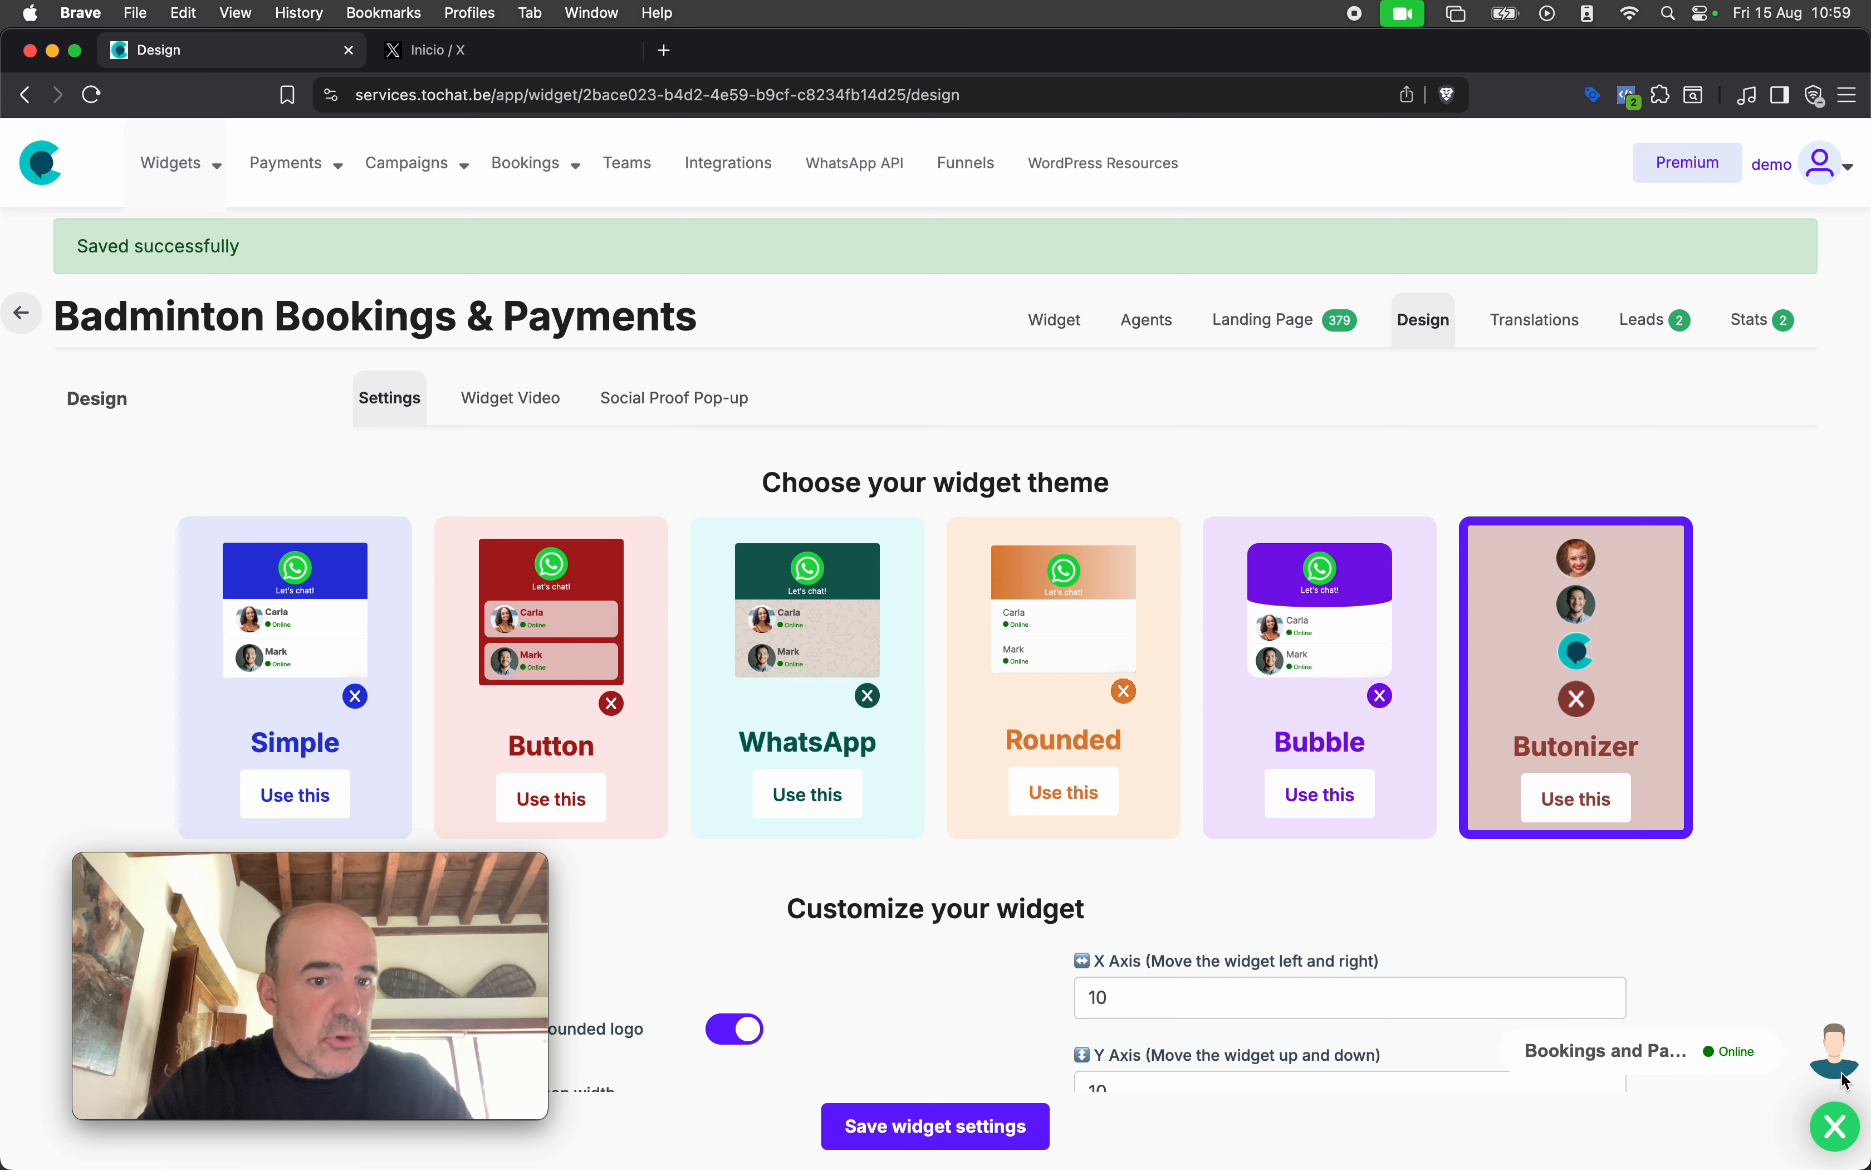
Switch the widget theme back to Bubble and save the widget settings
scroll(1738, 904, down, 4)
click(1320, 597)
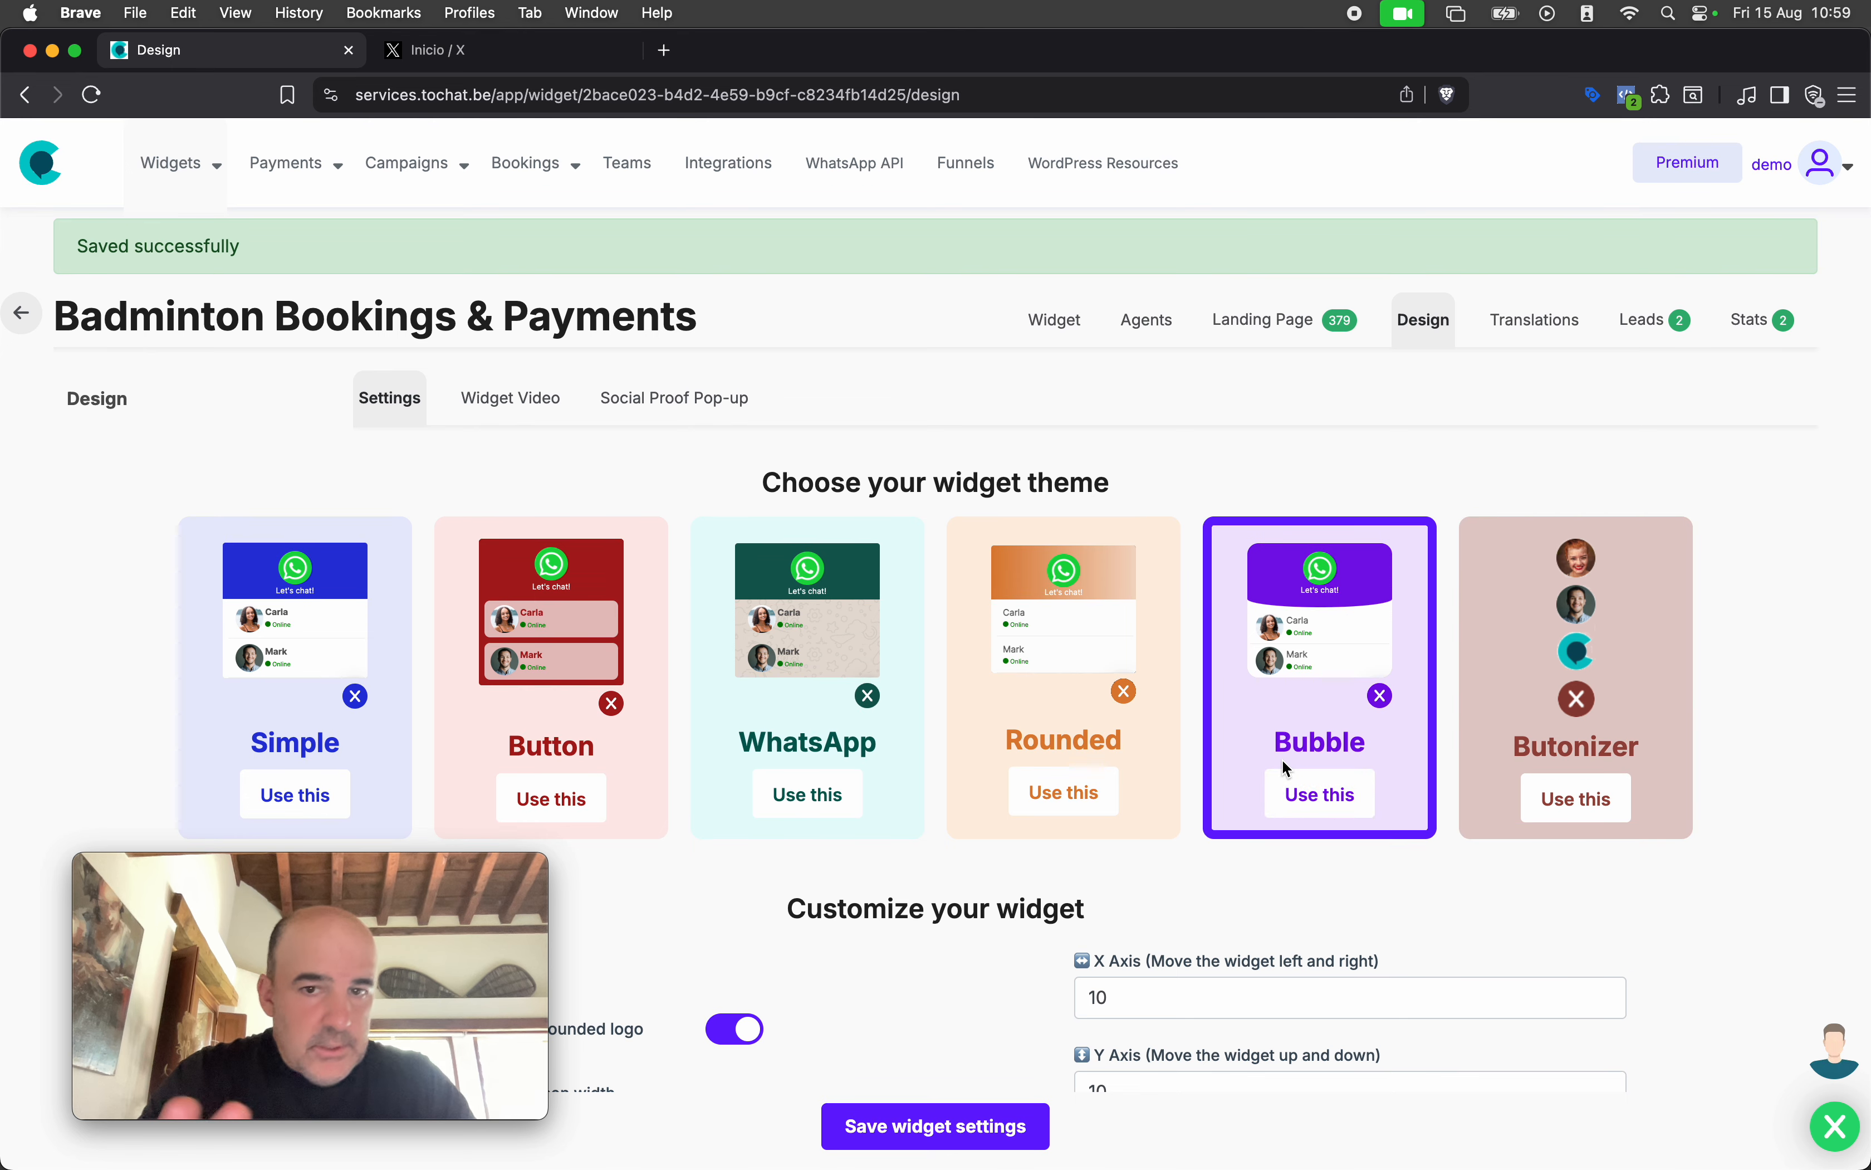
click(856, 1144)
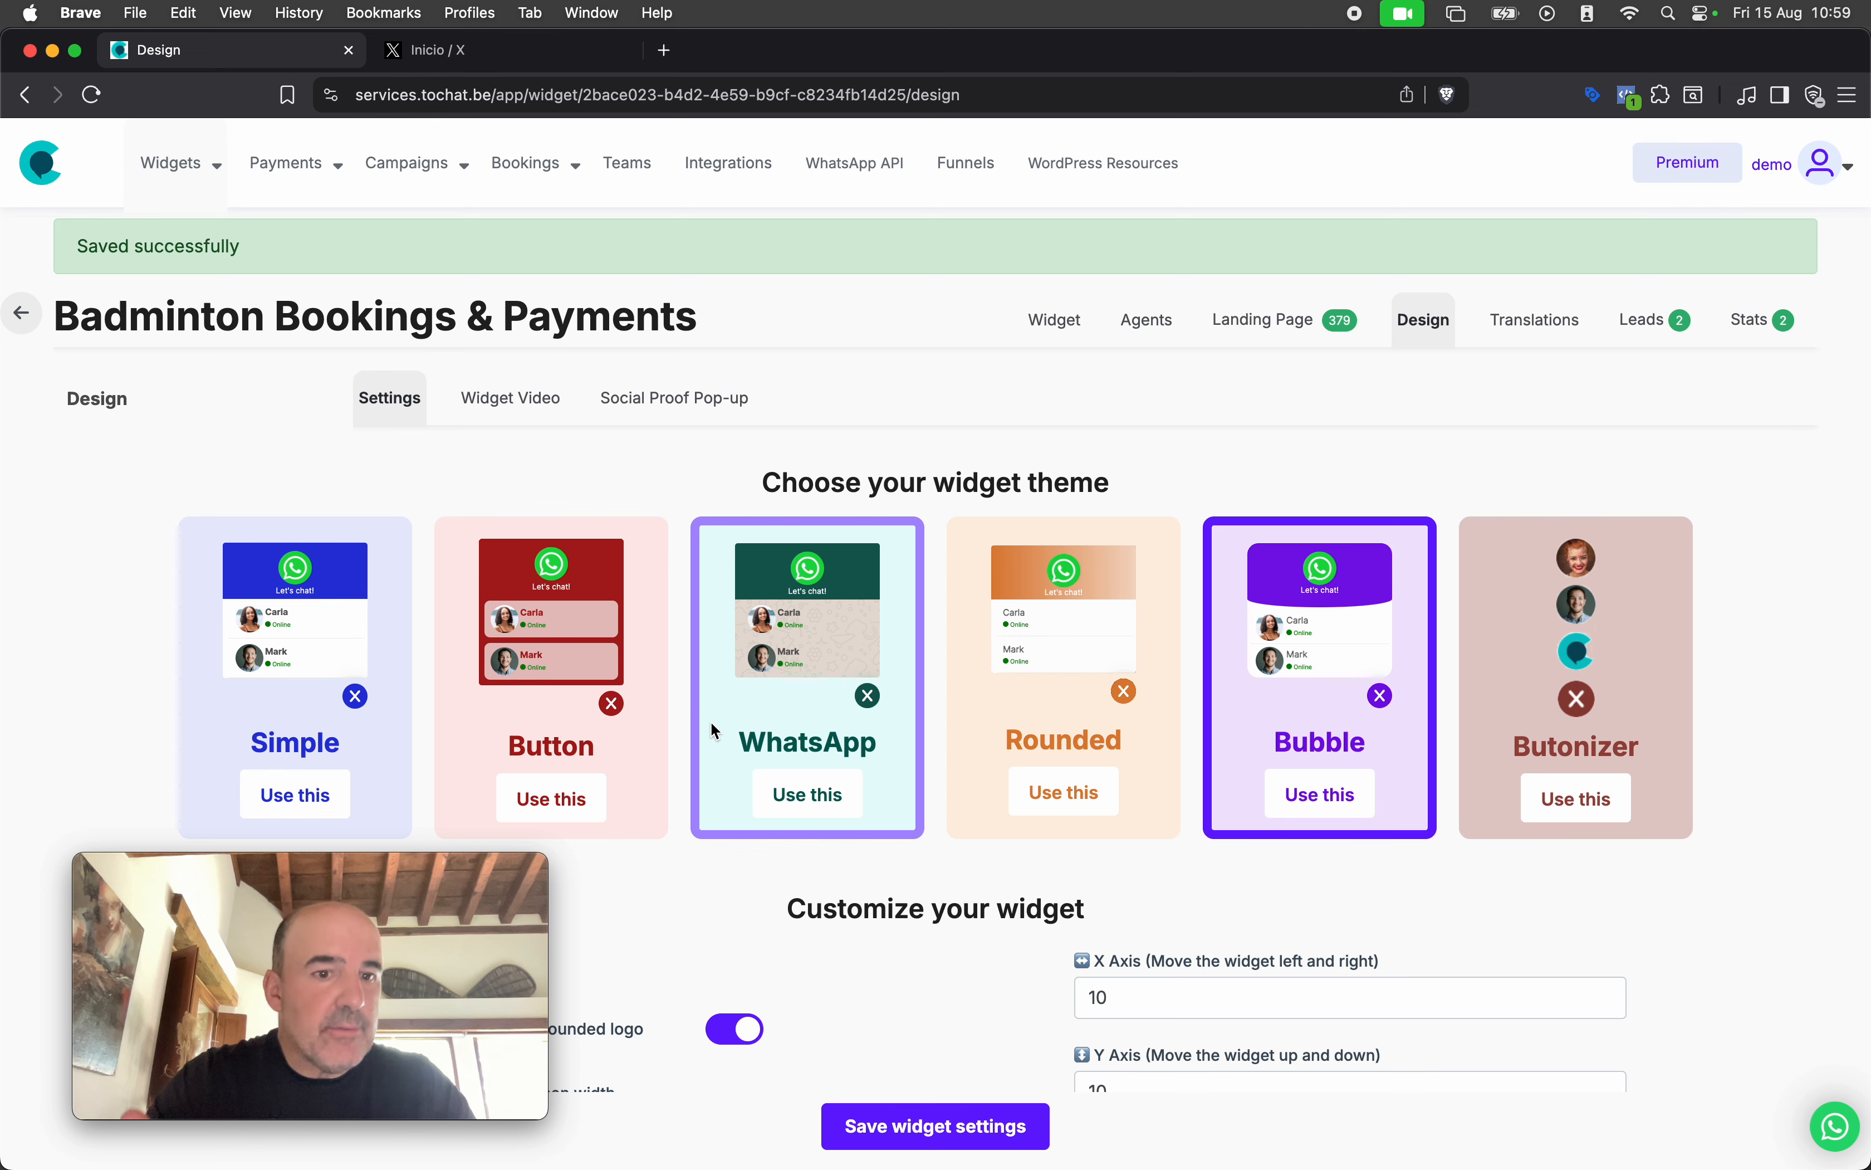
Hide the header logo, save the widget settings and preview the widget header
scroll(649, 632, down, 5)
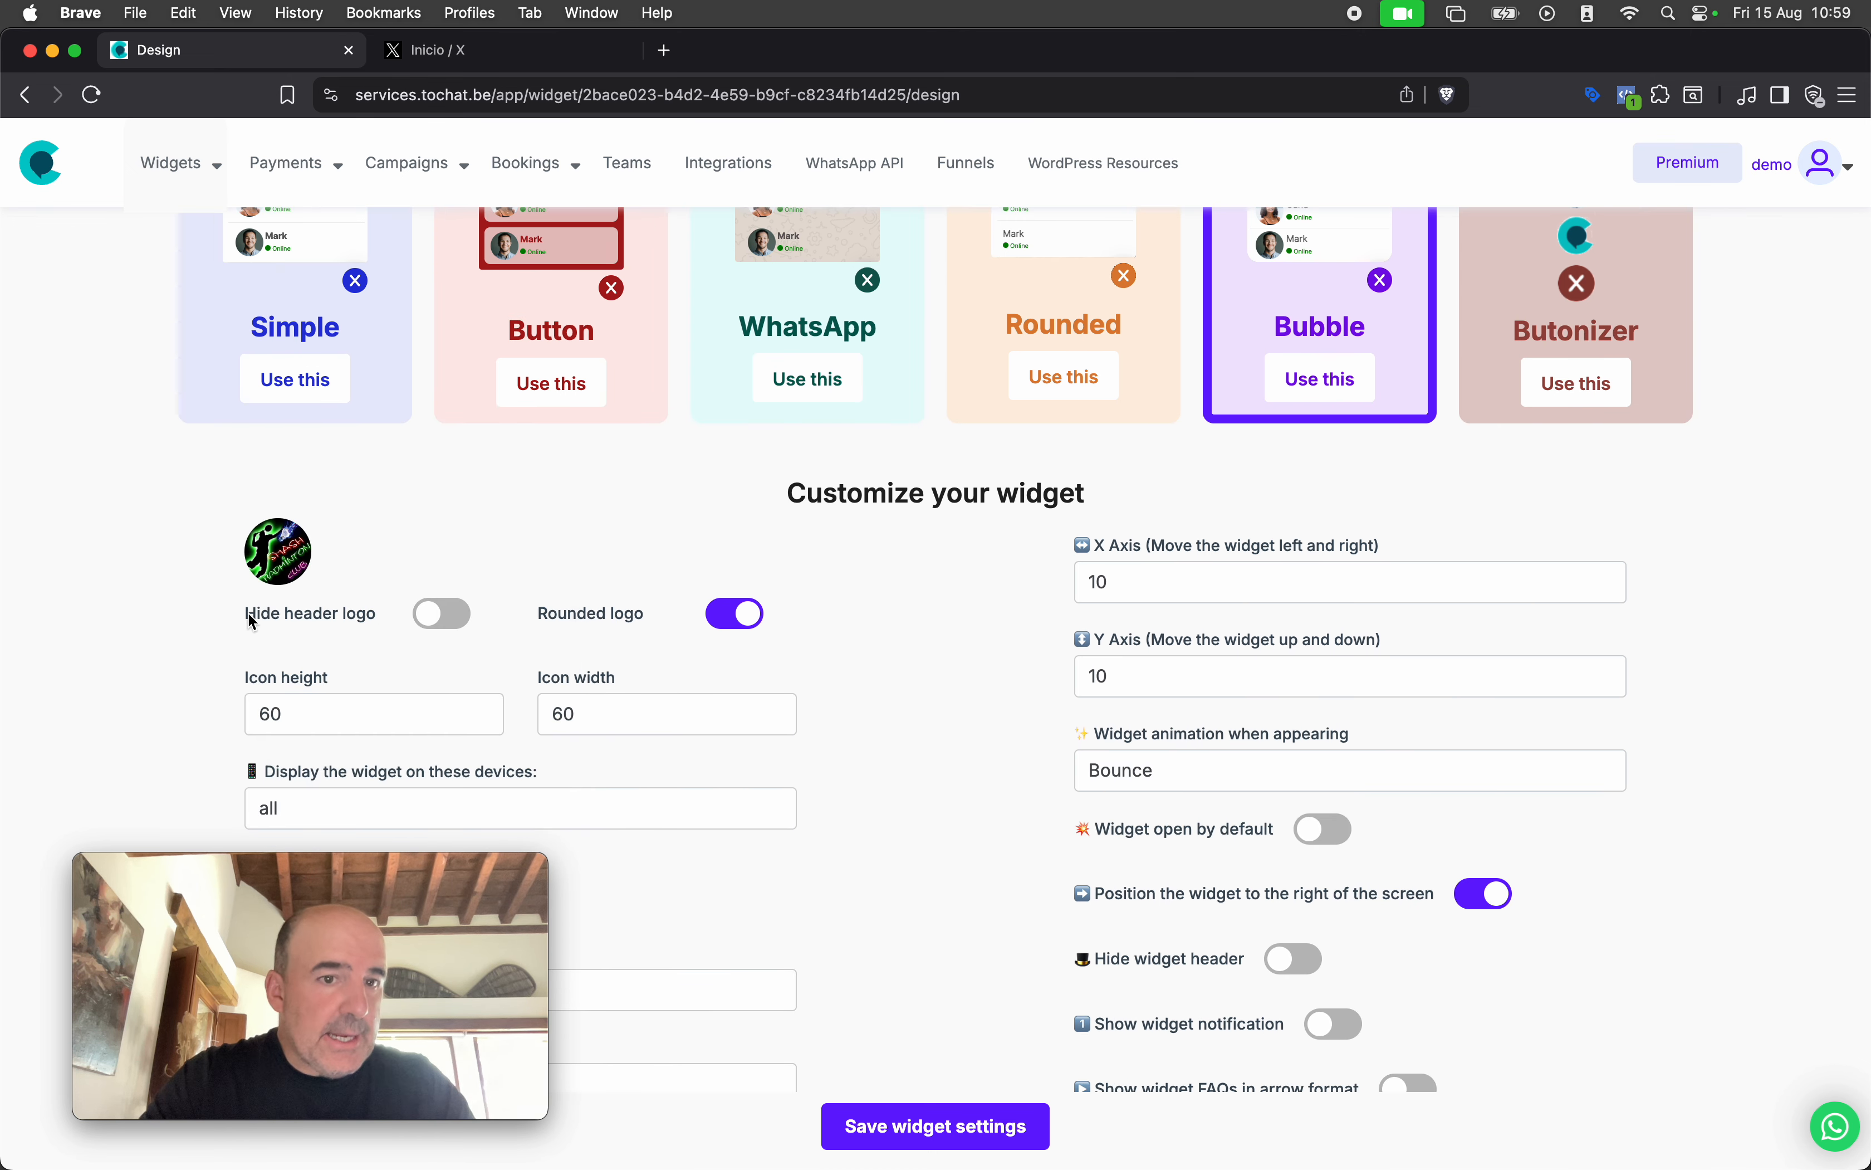
click(440, 617)
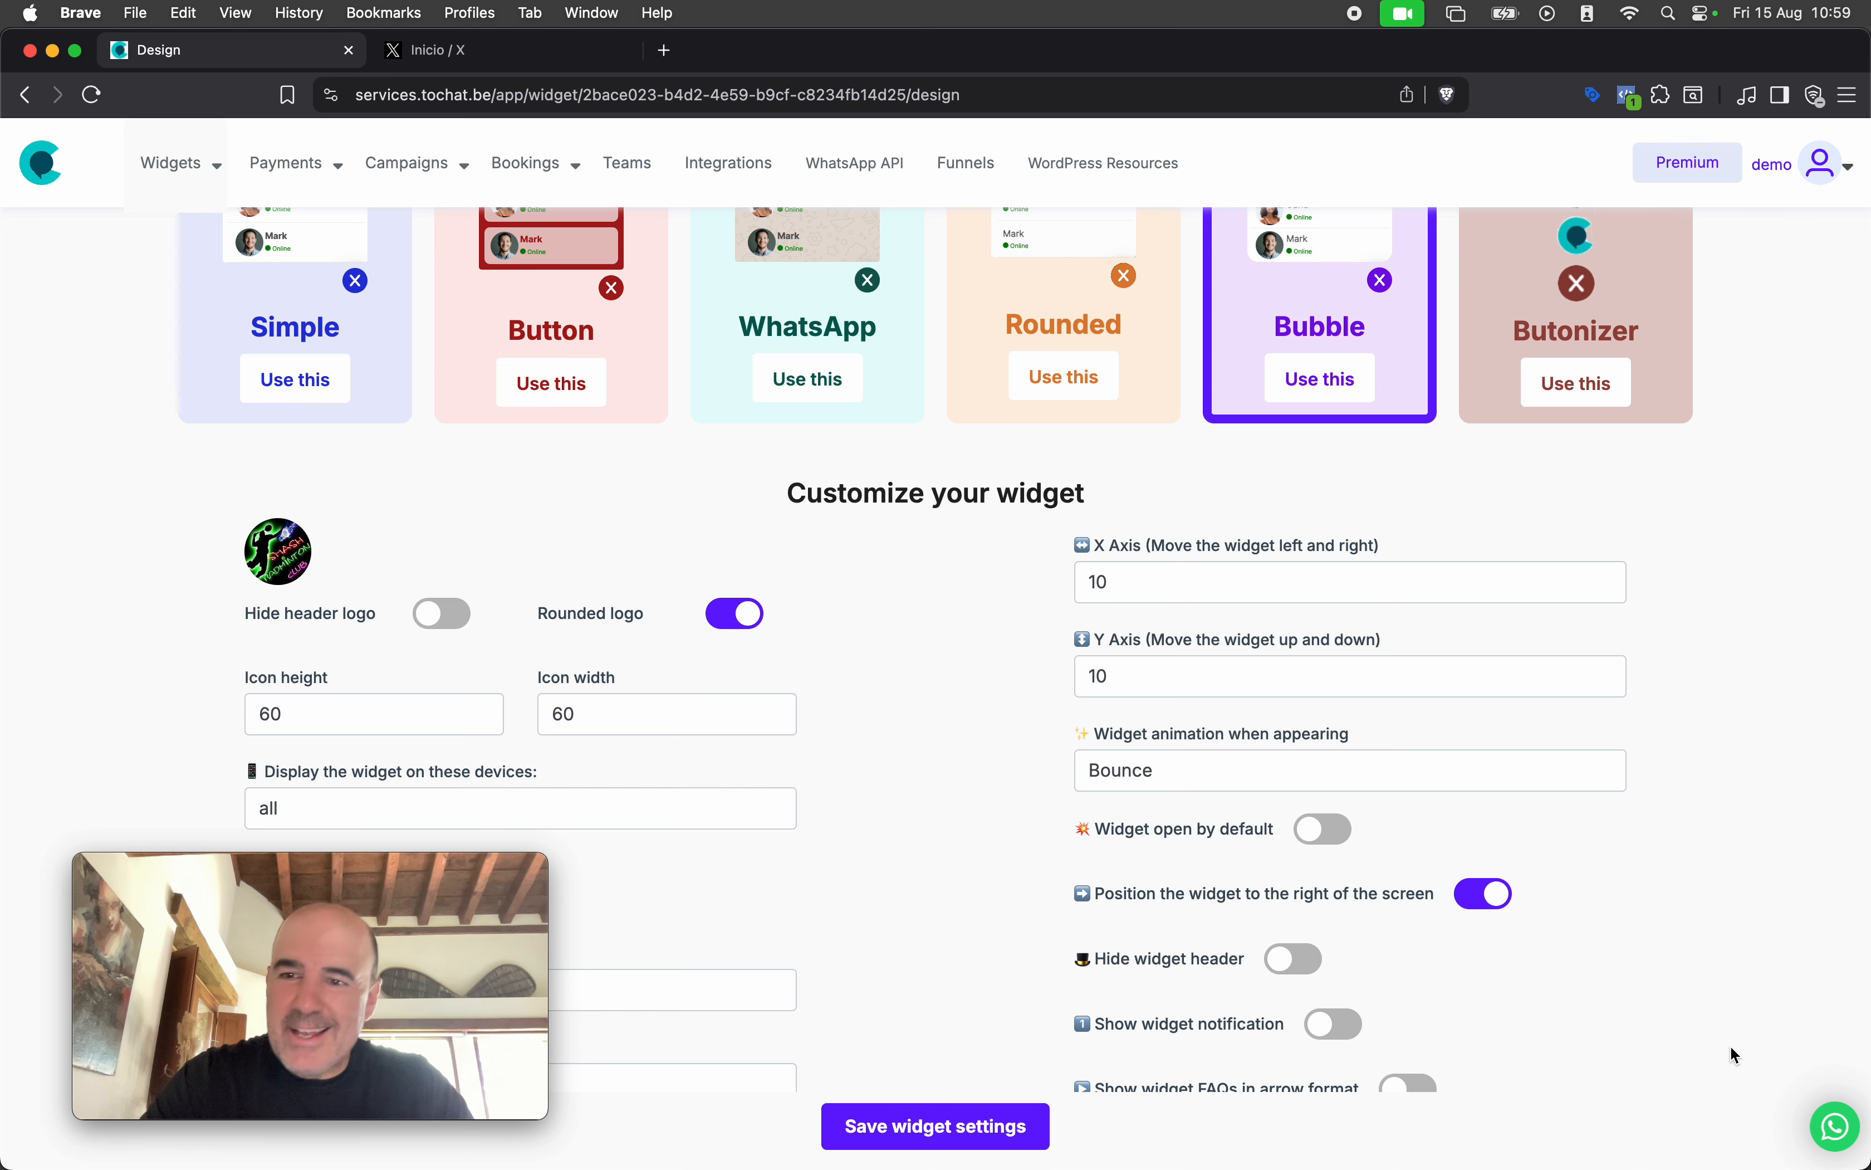
click(1846, 1127)
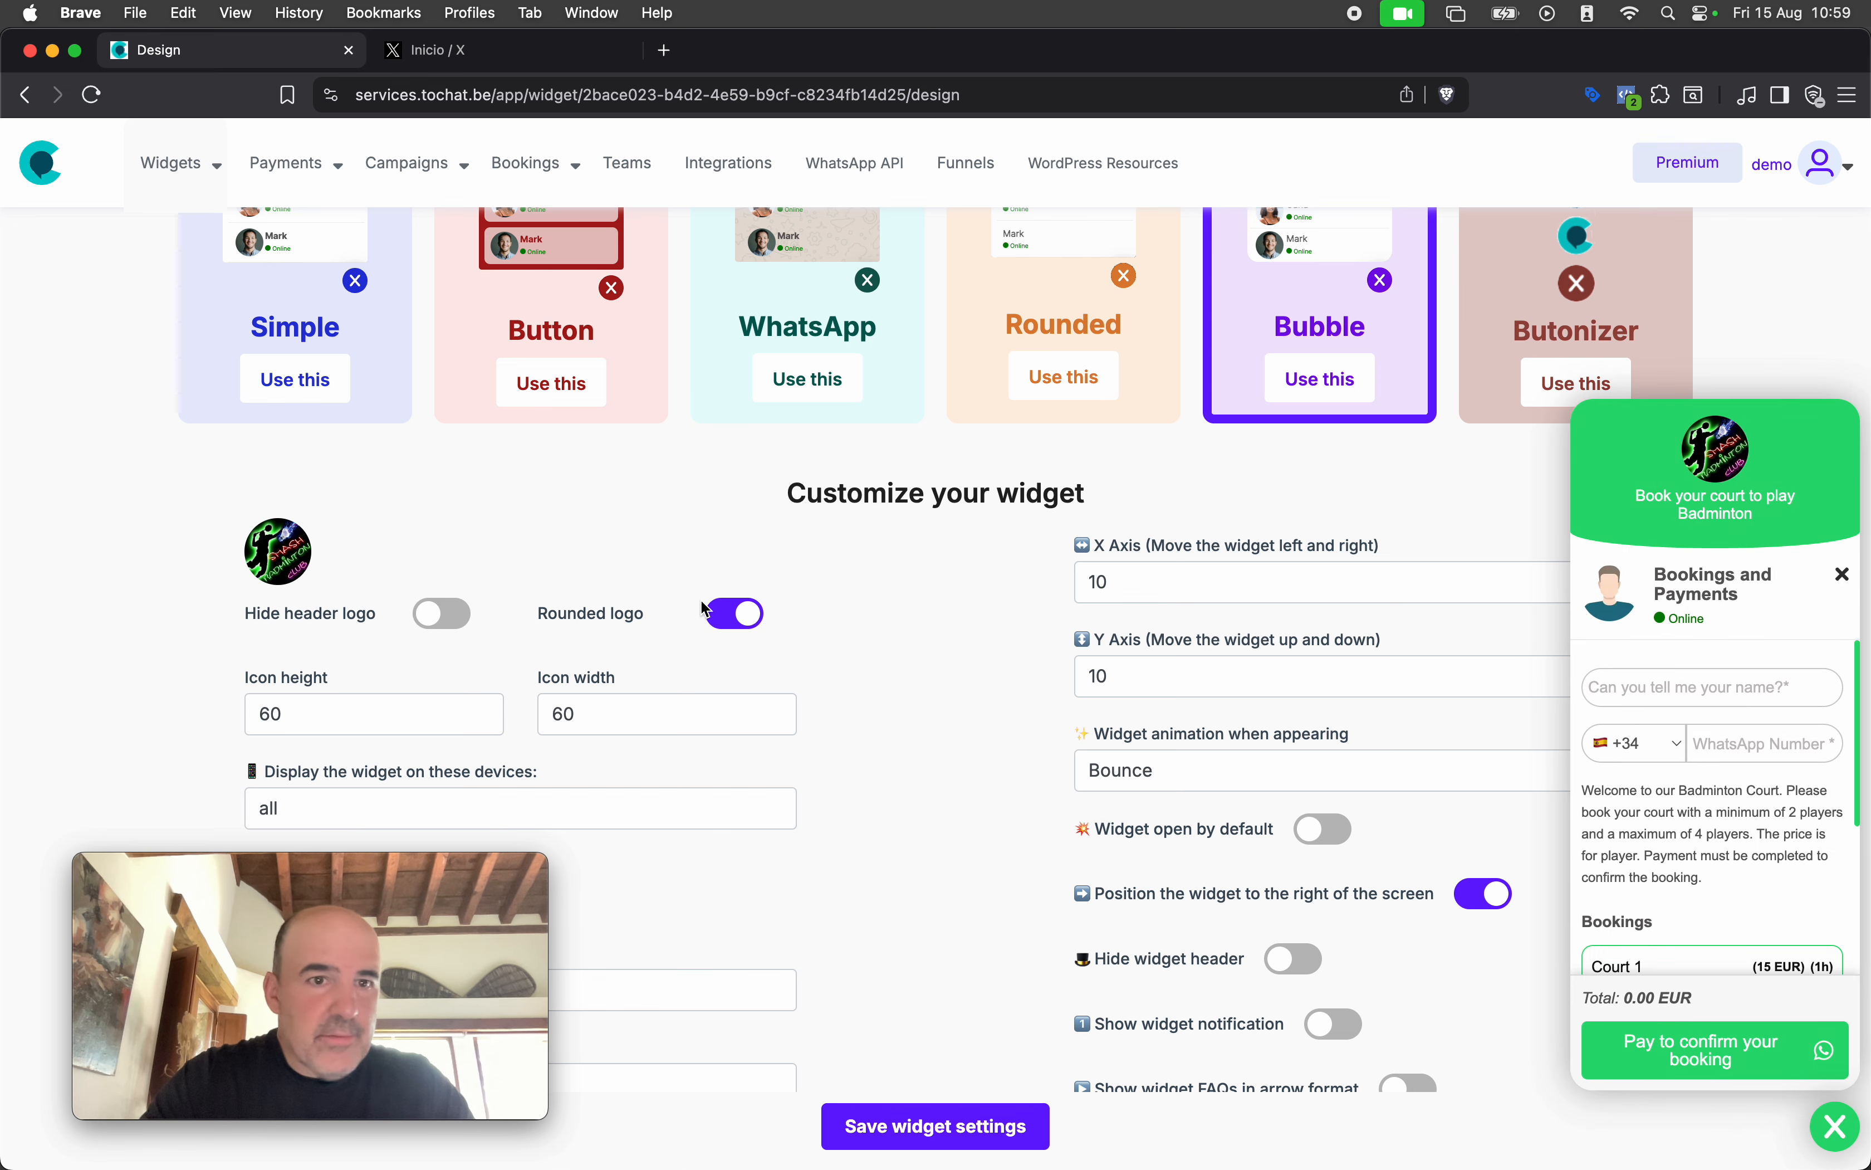
click(458, 618)
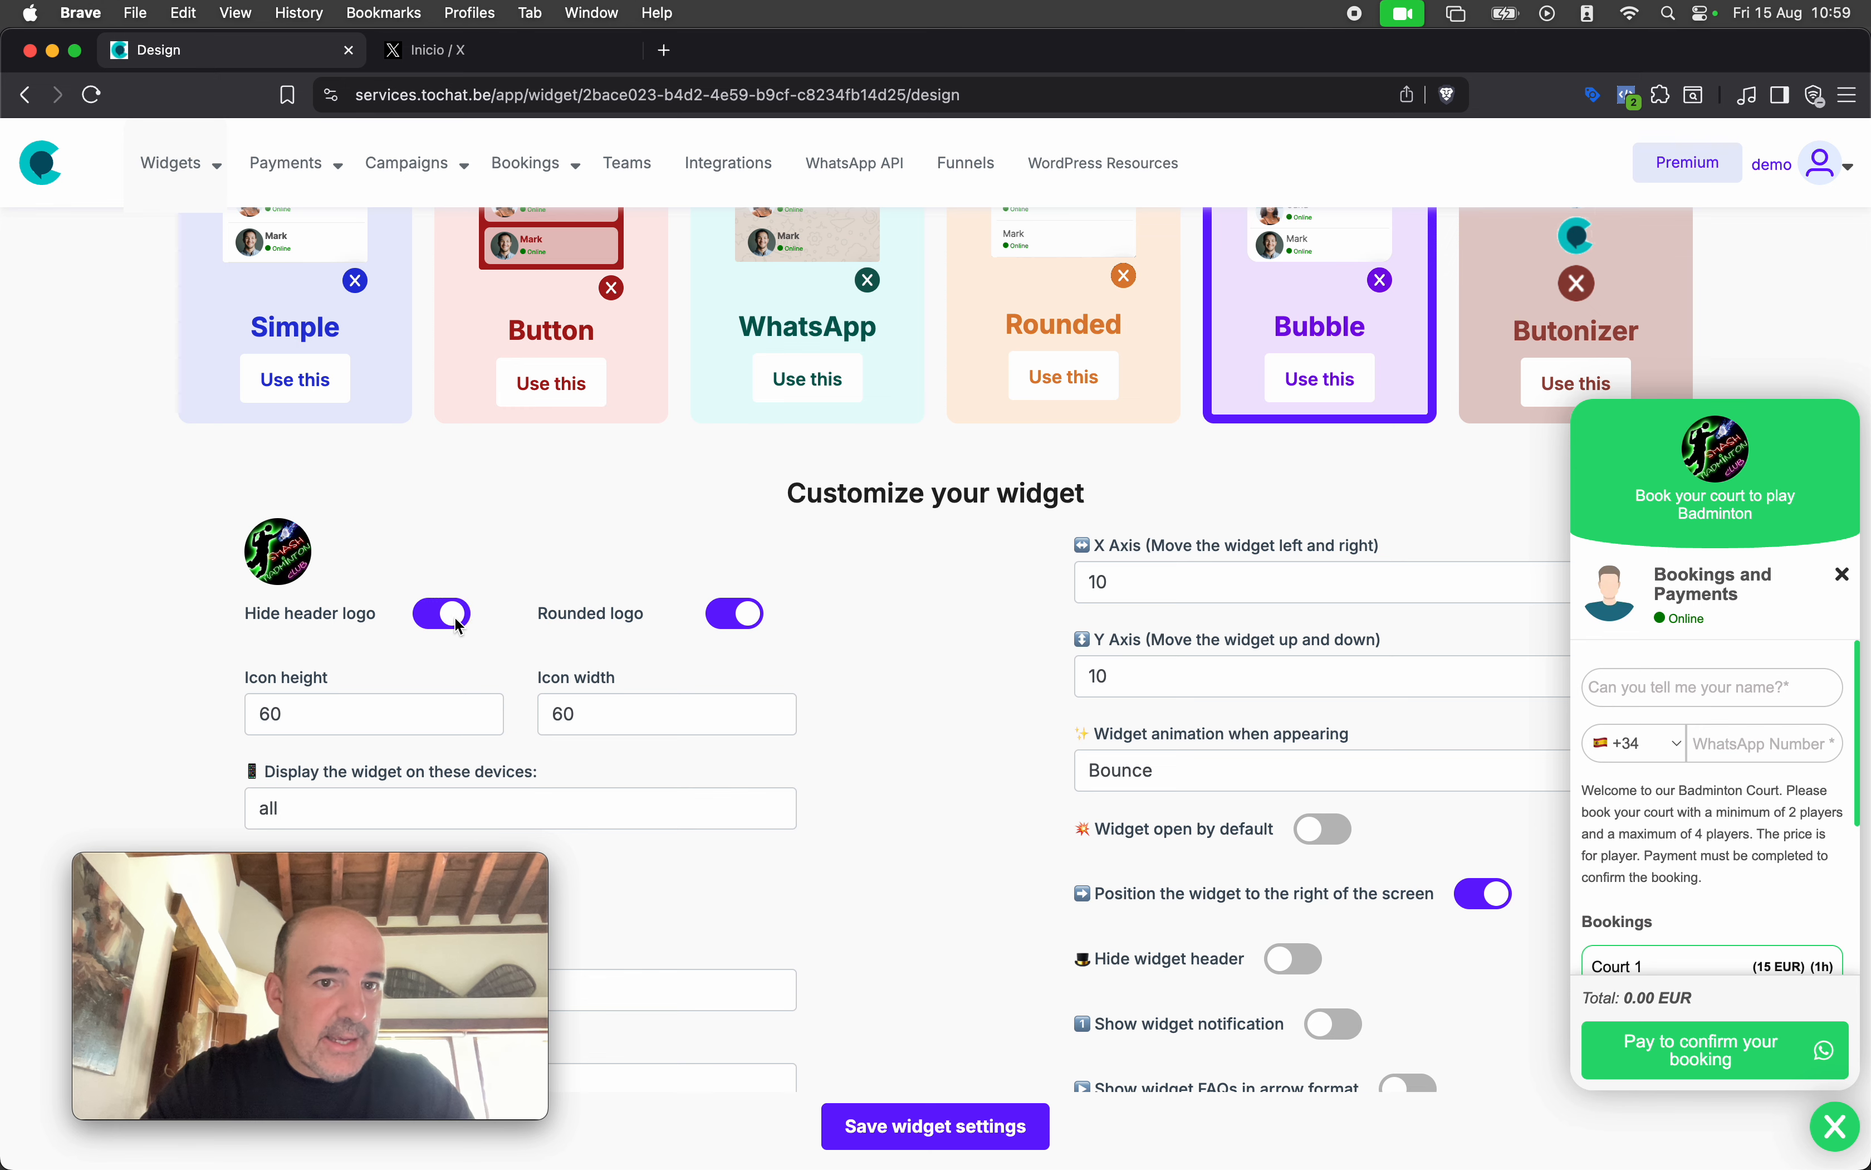
click(944, 1142)
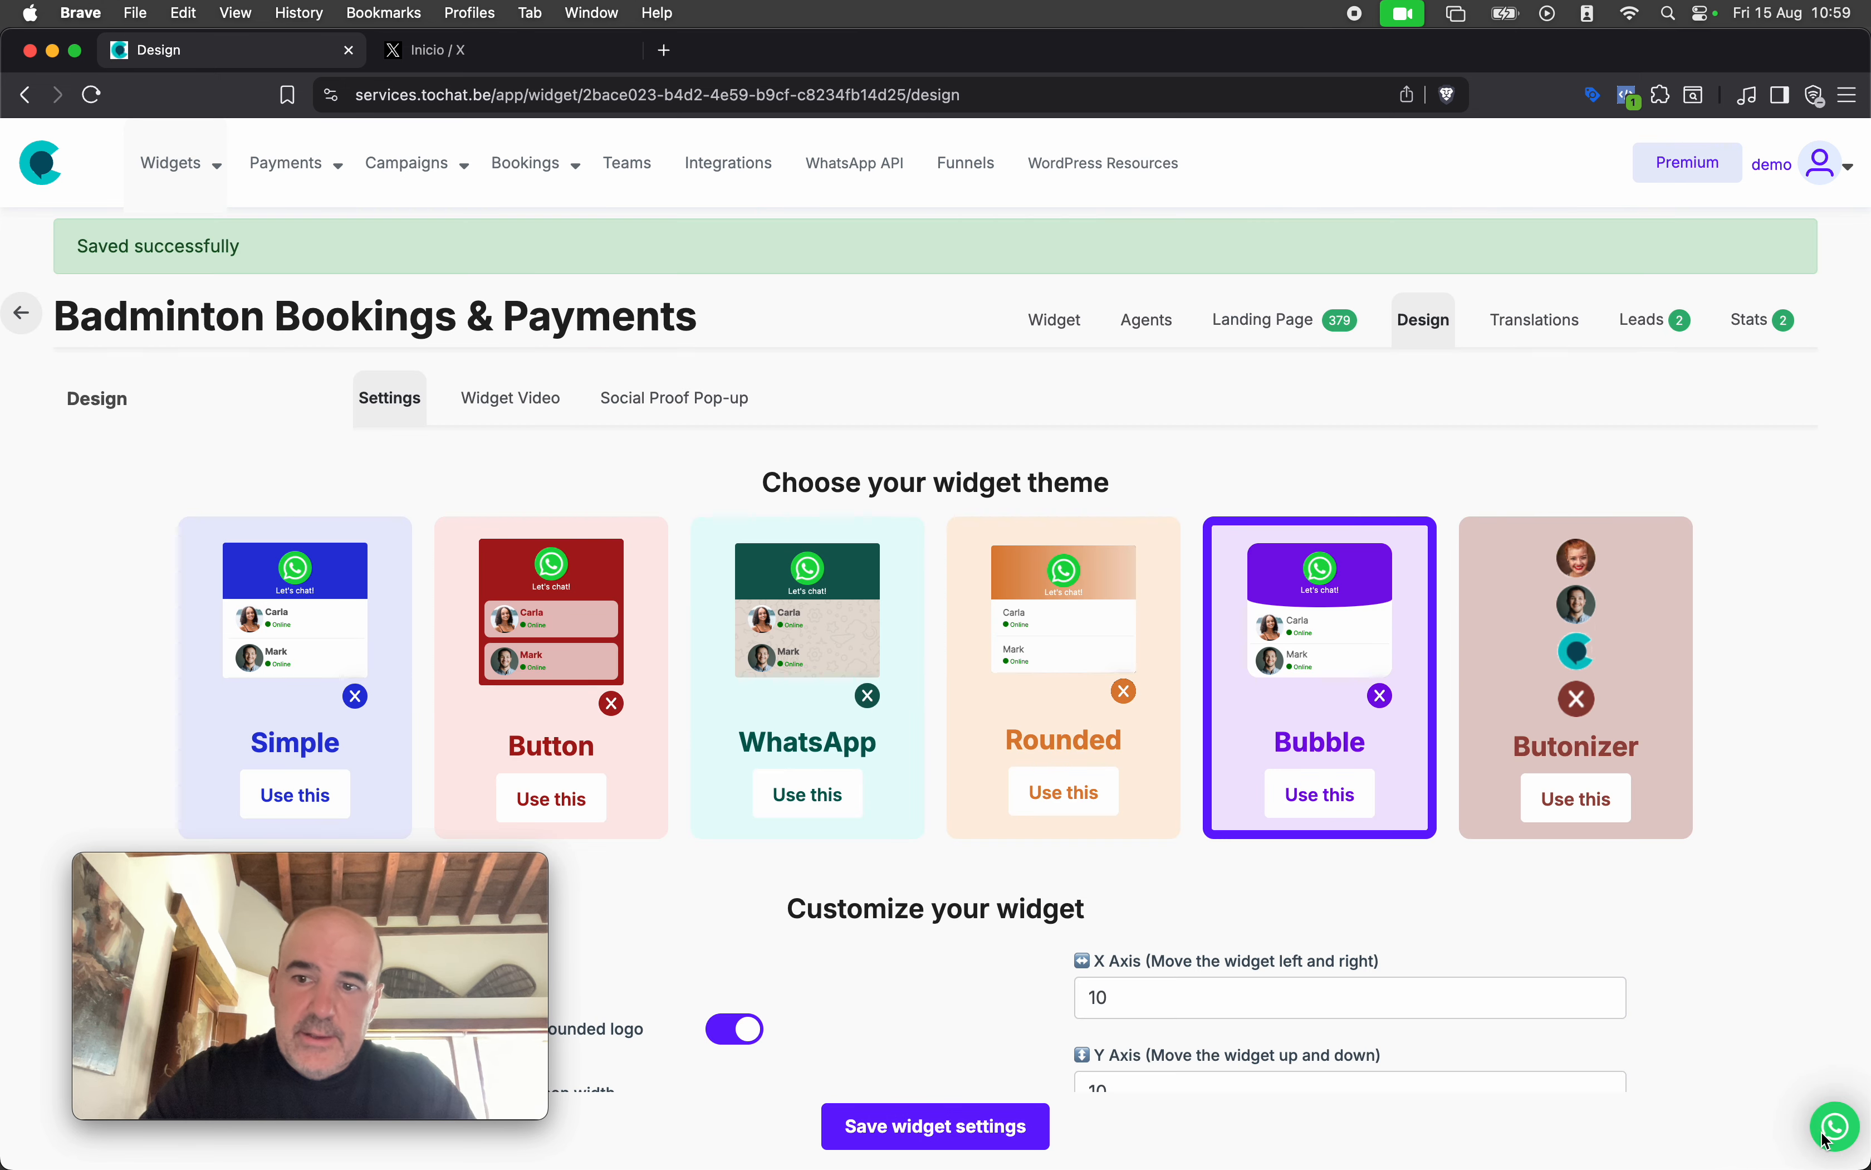
click(1826, 1131)
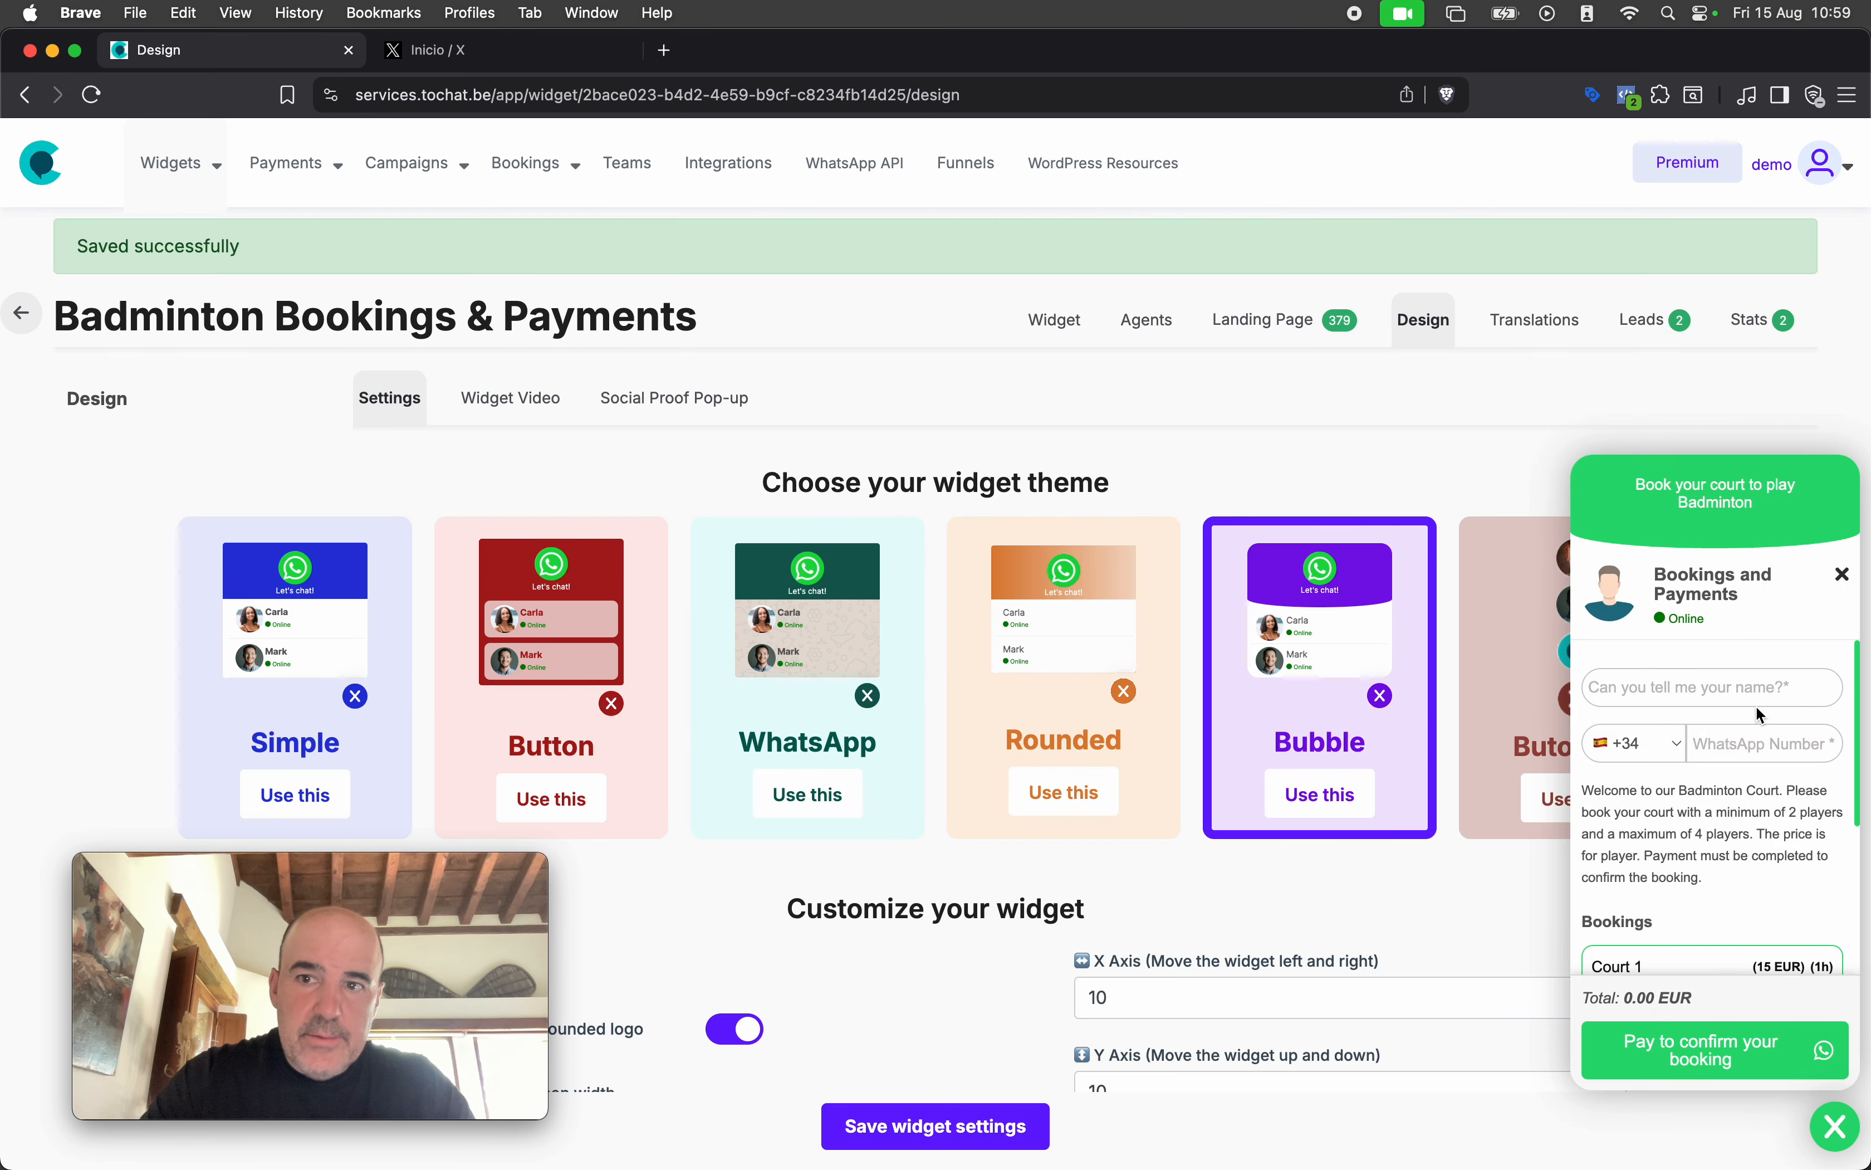
Show the header logo again with rounded logo turned off, save the settings and preview the widget
scroll(1083, 734, down, 5)
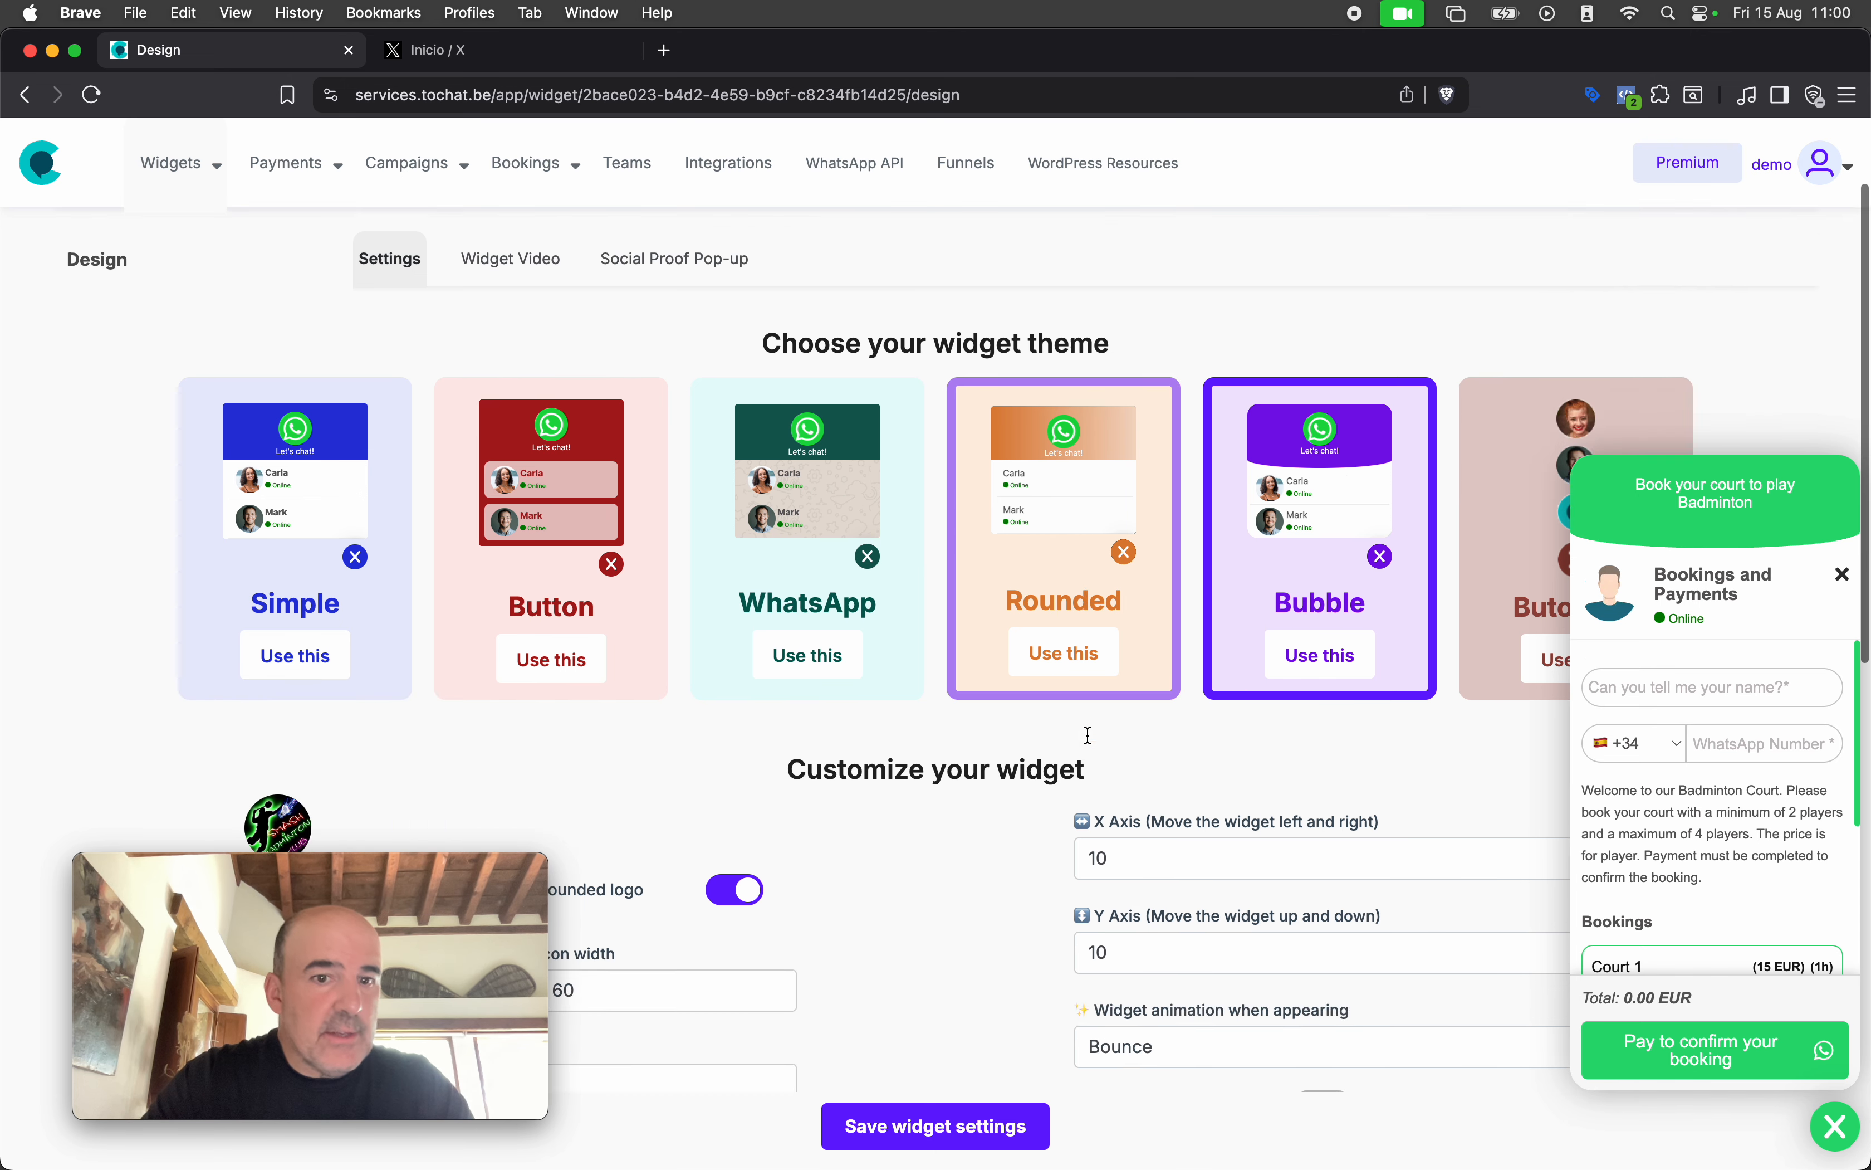
click(428, 611)
click(747, 615)
click(901, 1117)
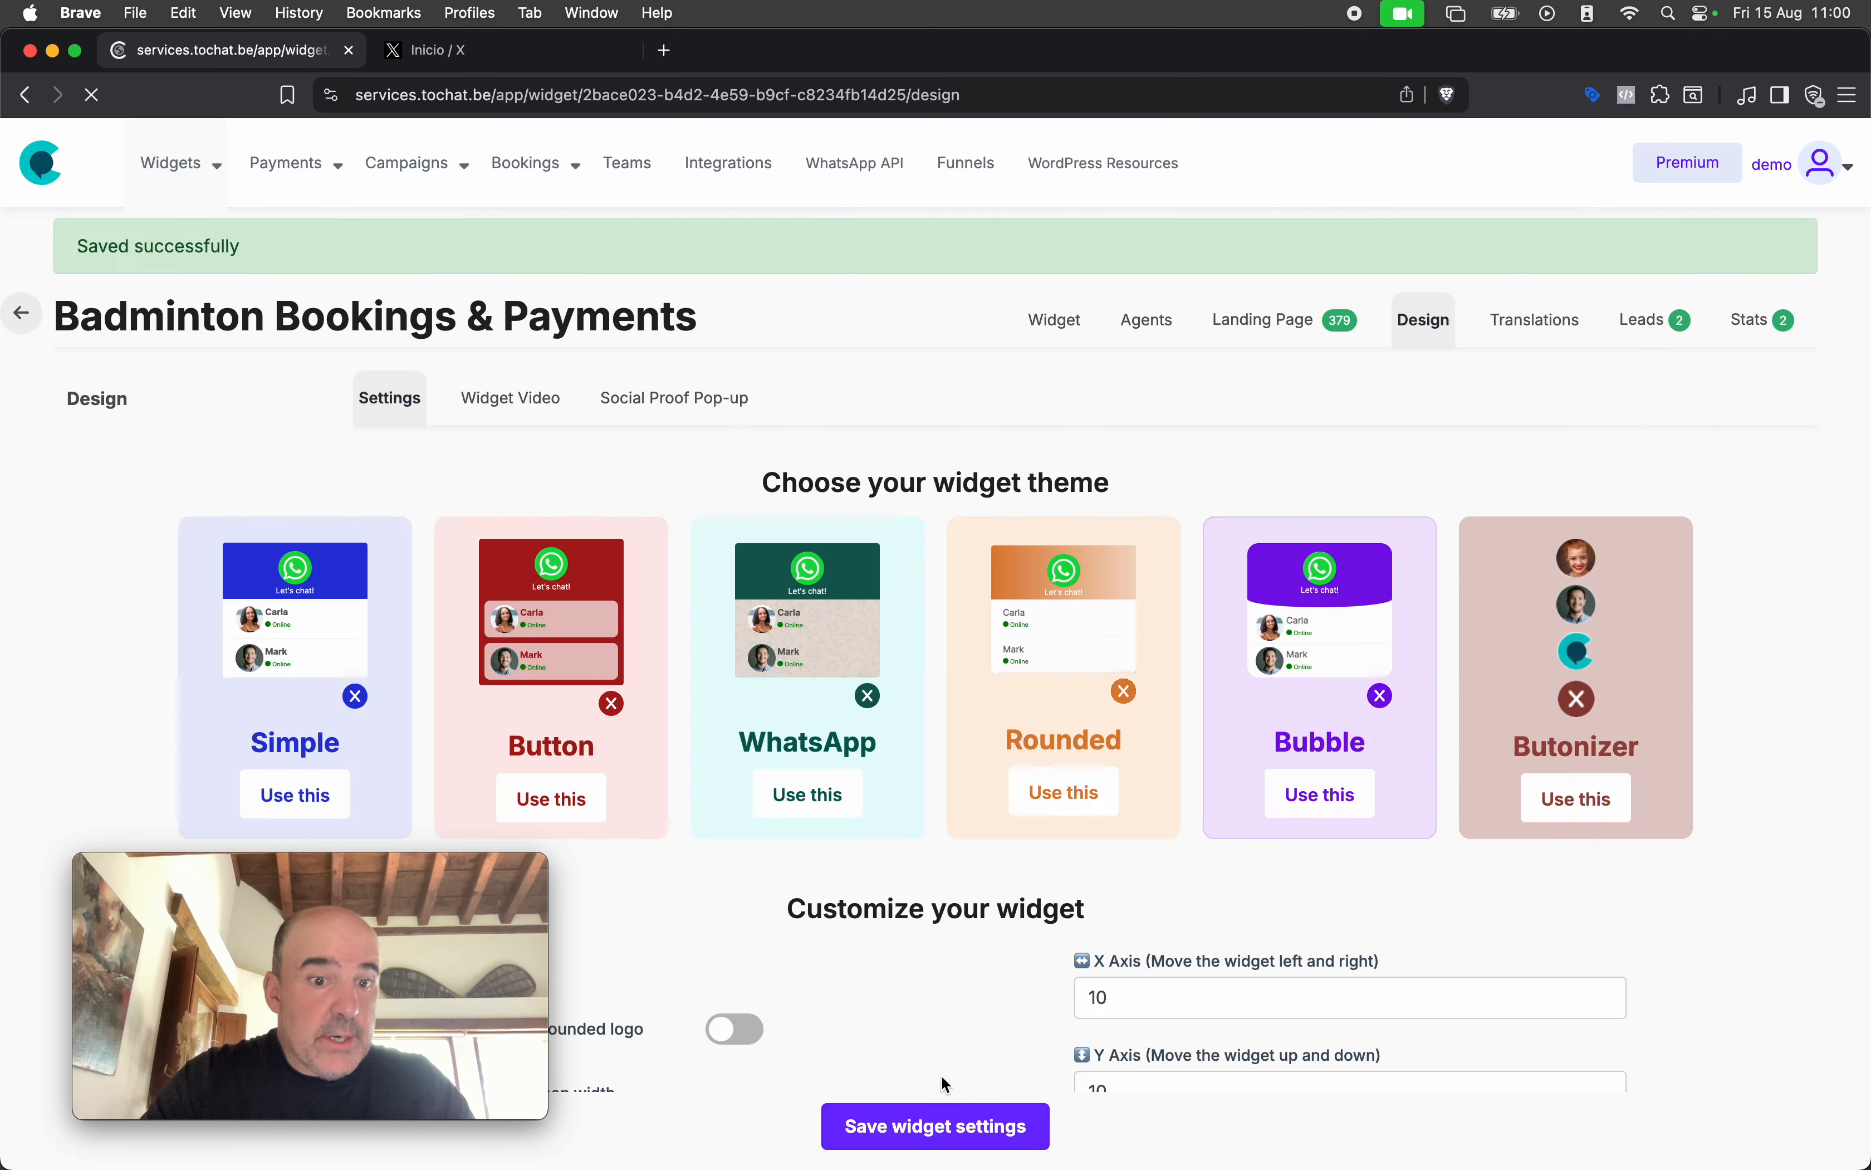
click(1829, 1124)
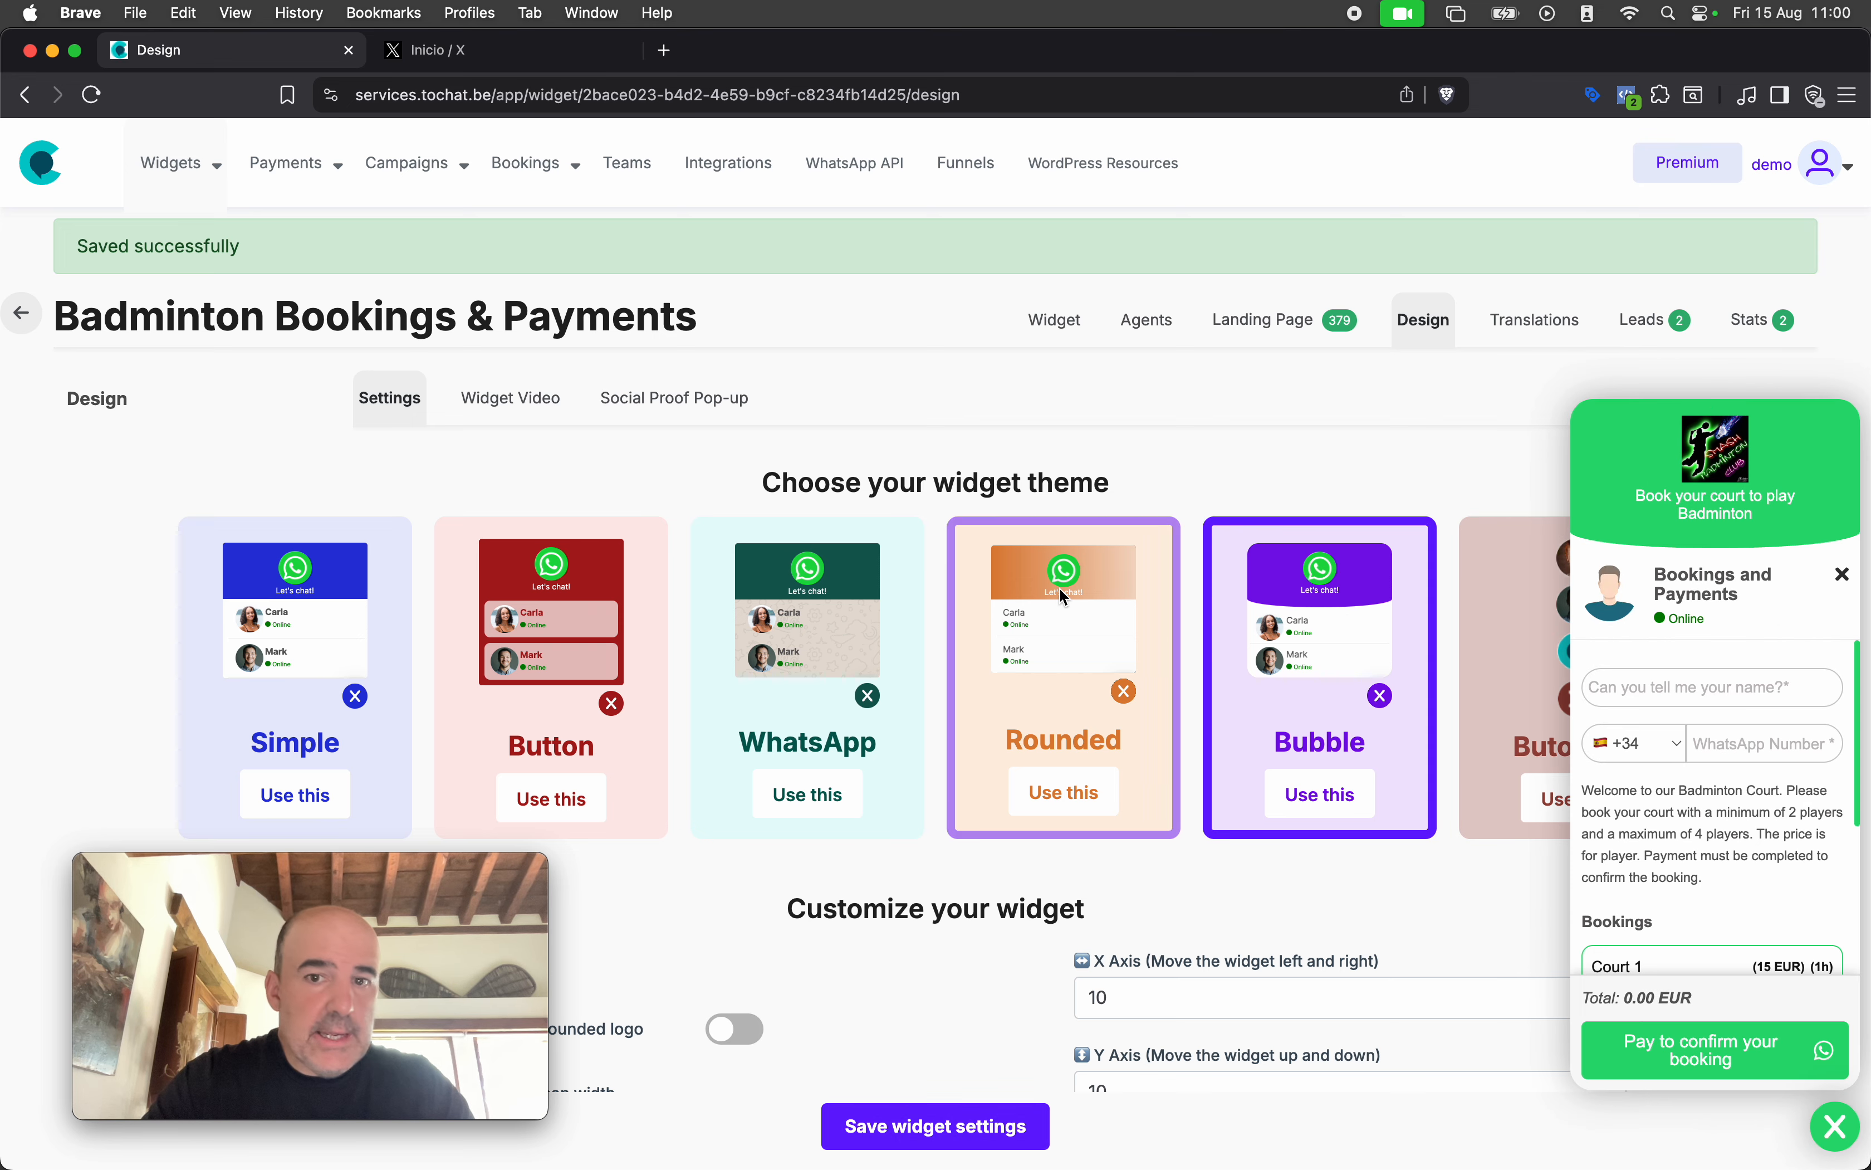
Try hiding the widget header, save and preview the result, and switch header hiding back off
scroll(1061, 588, down, 10)
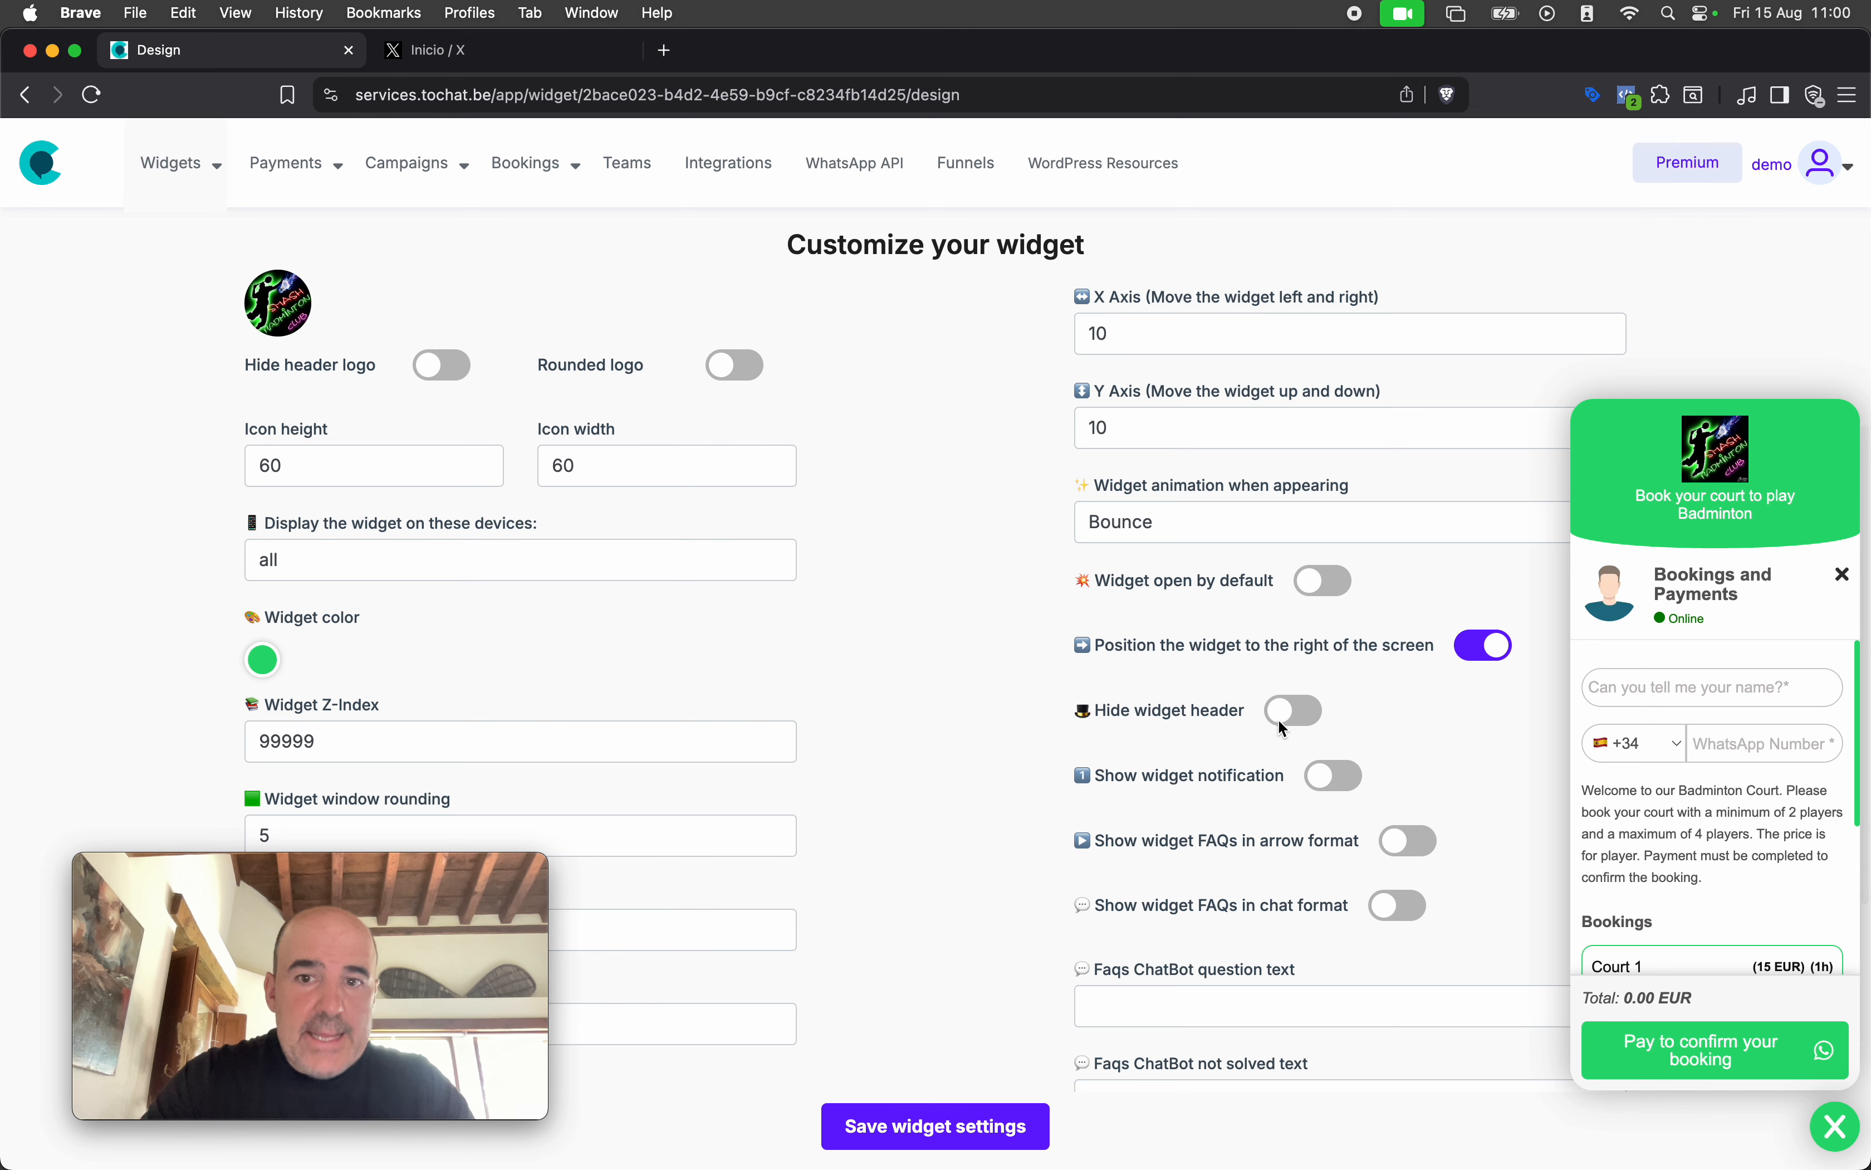
click(969, 1125)
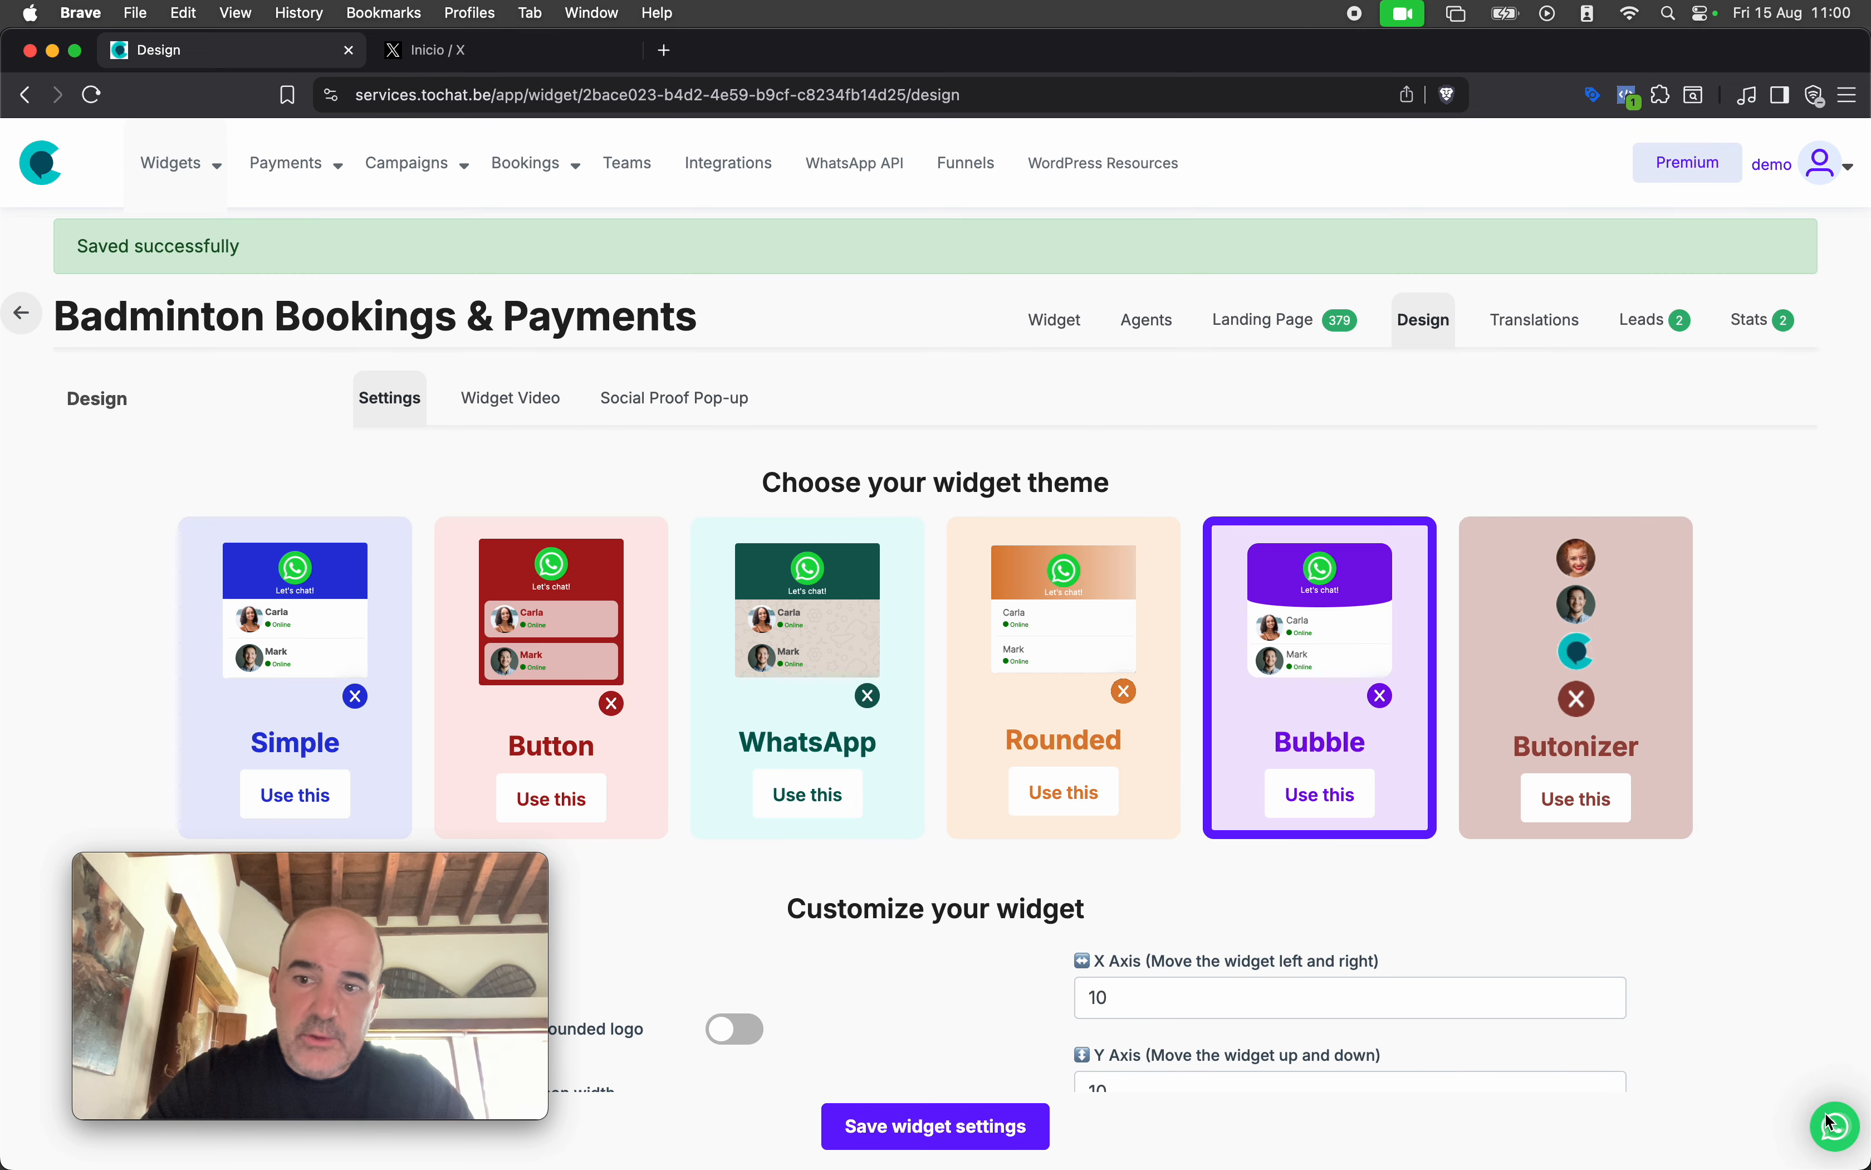
click(1837, 1132)
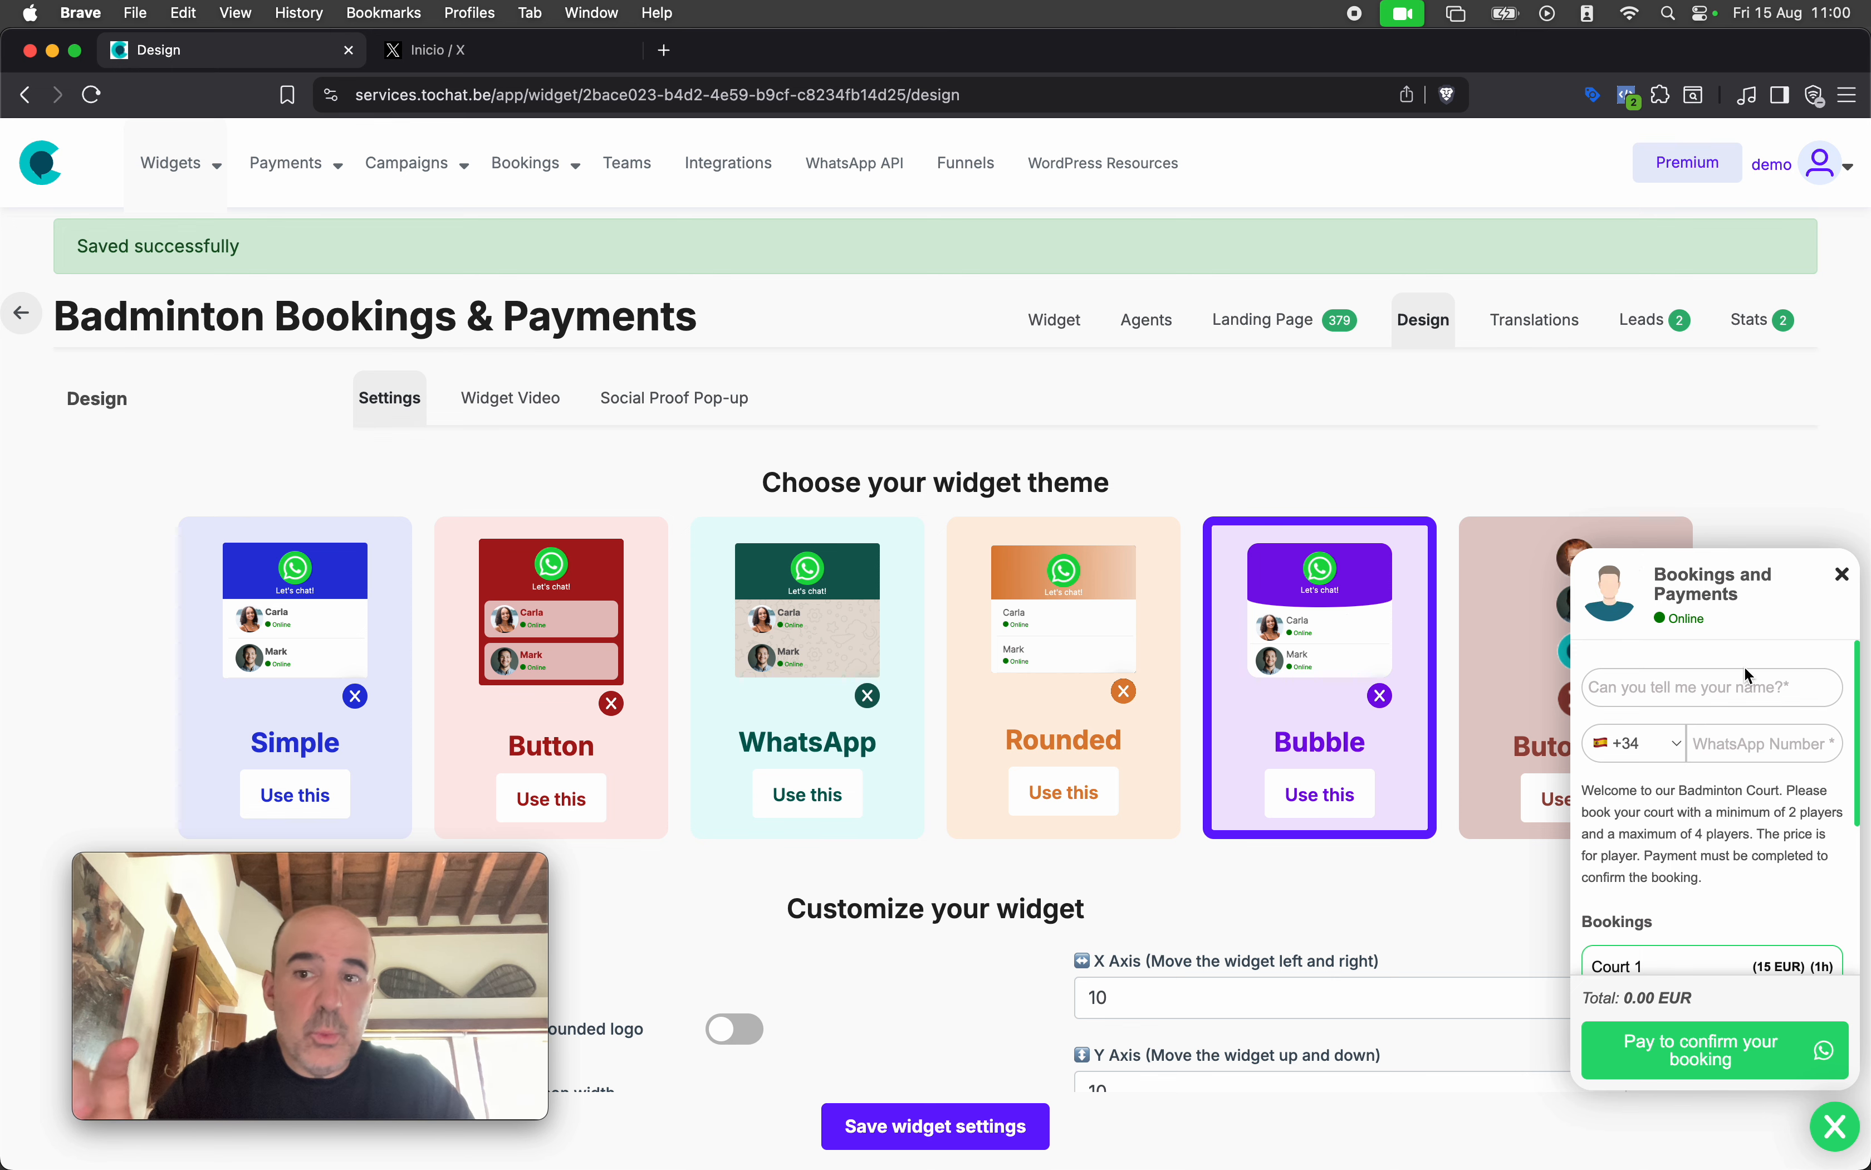
click(1842, 576)
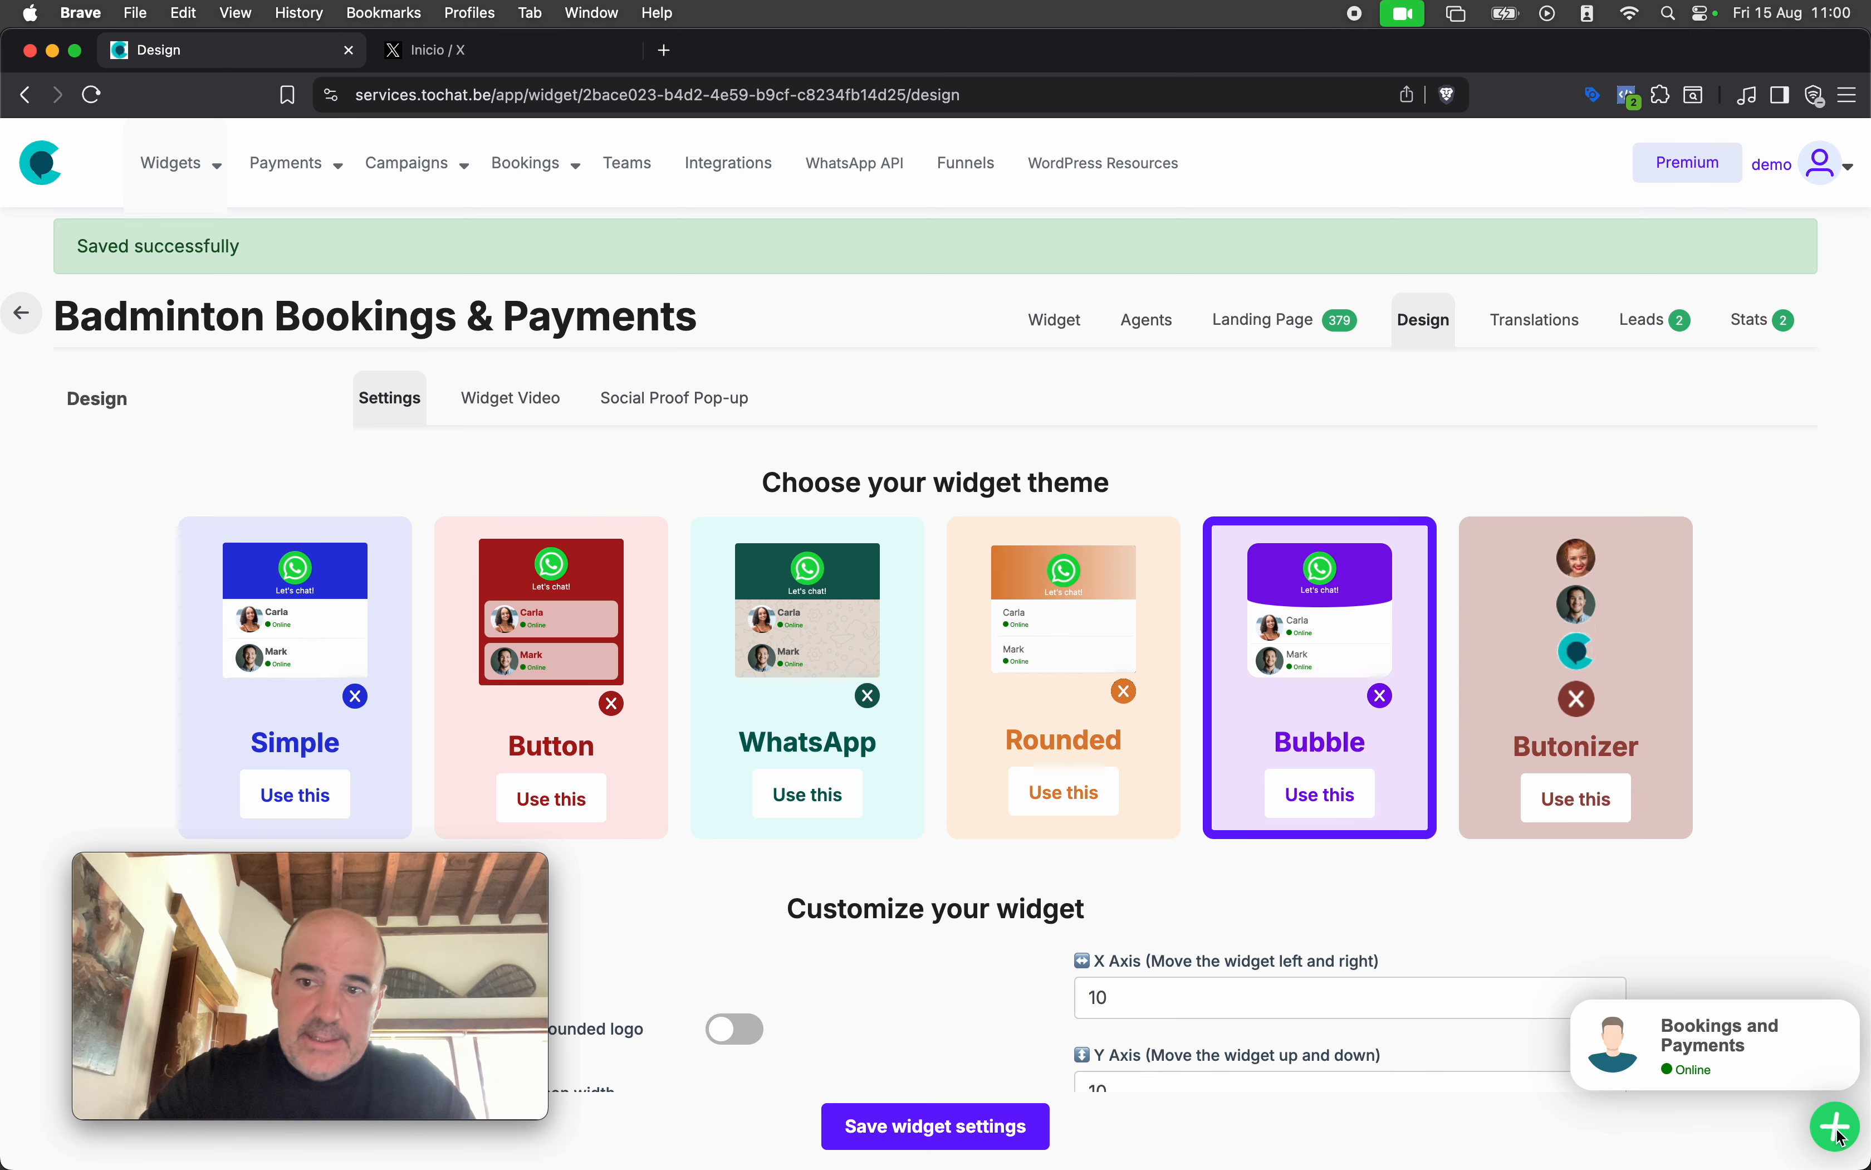
scroll(901, 1023, down, 10)
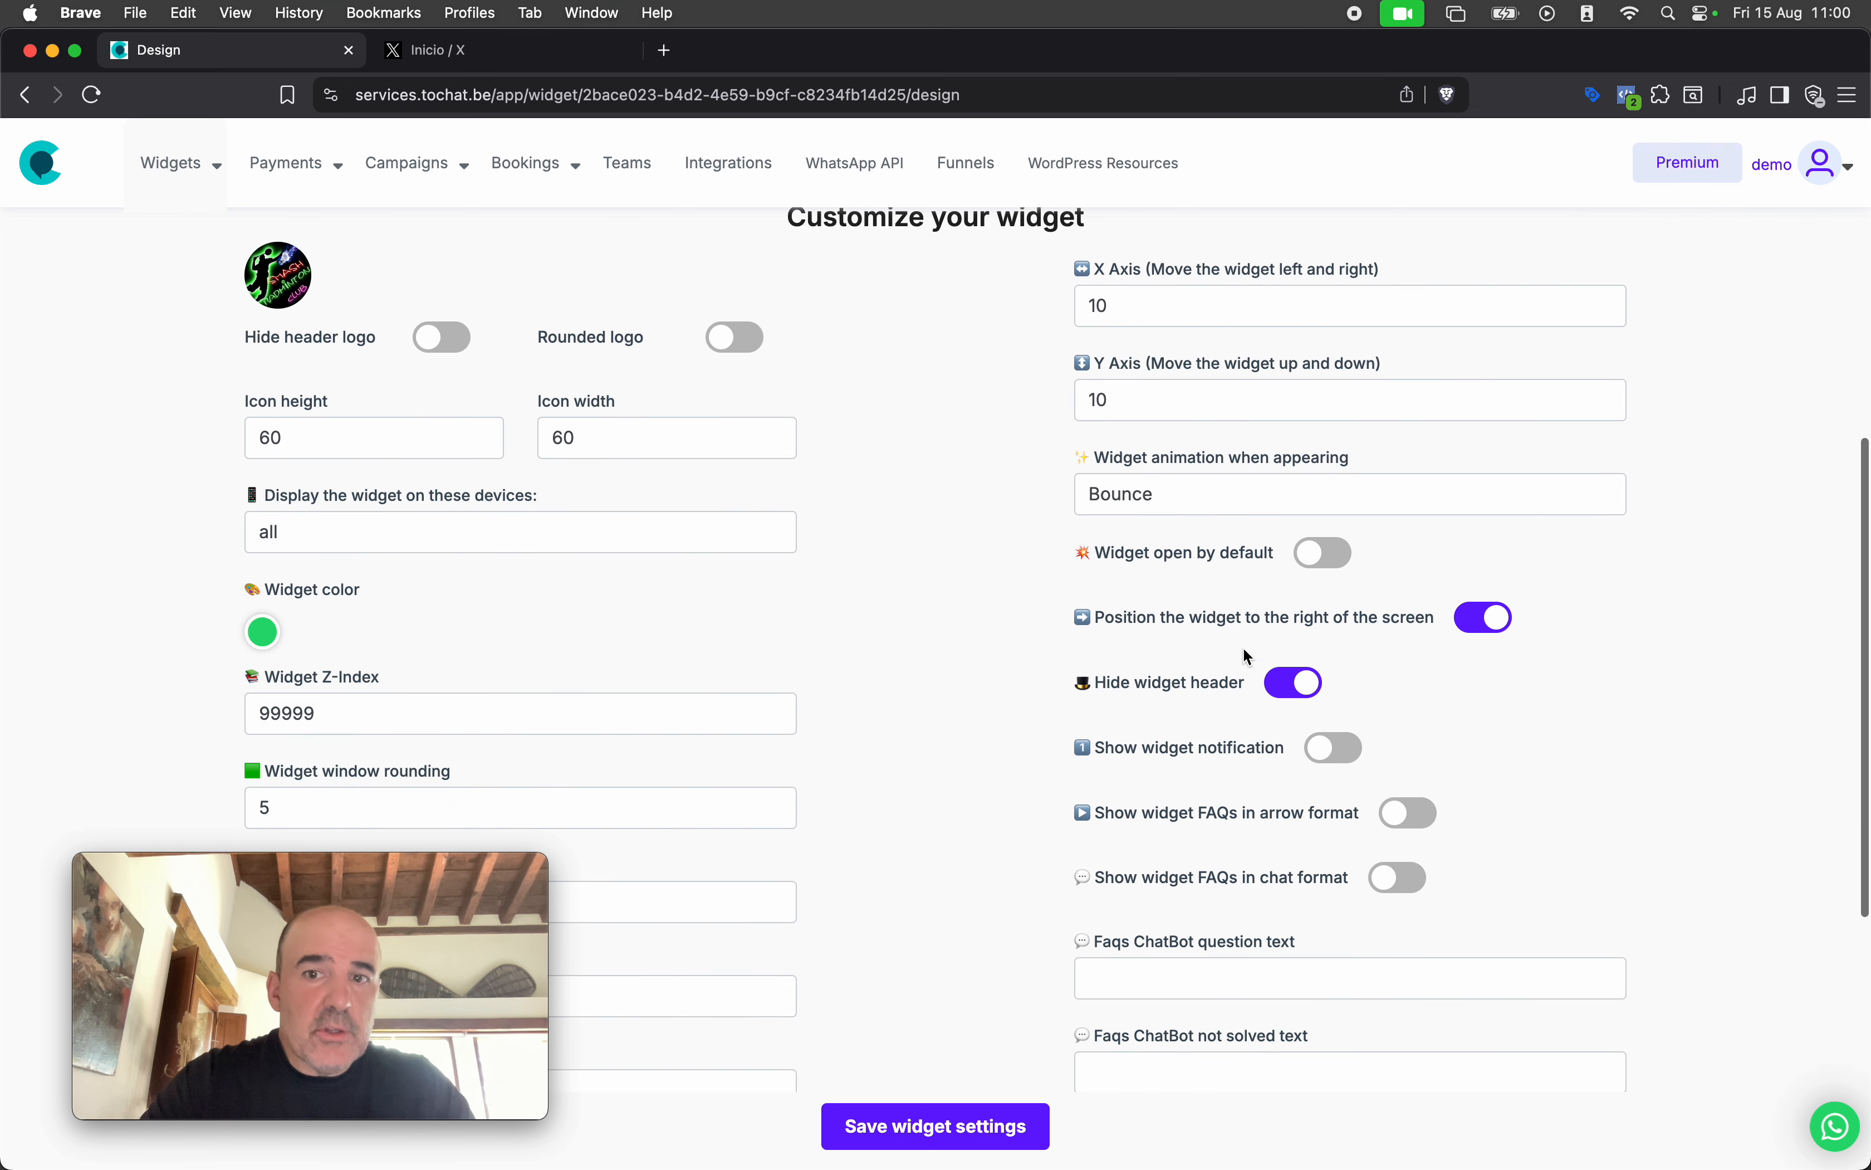
click(1292, 682)
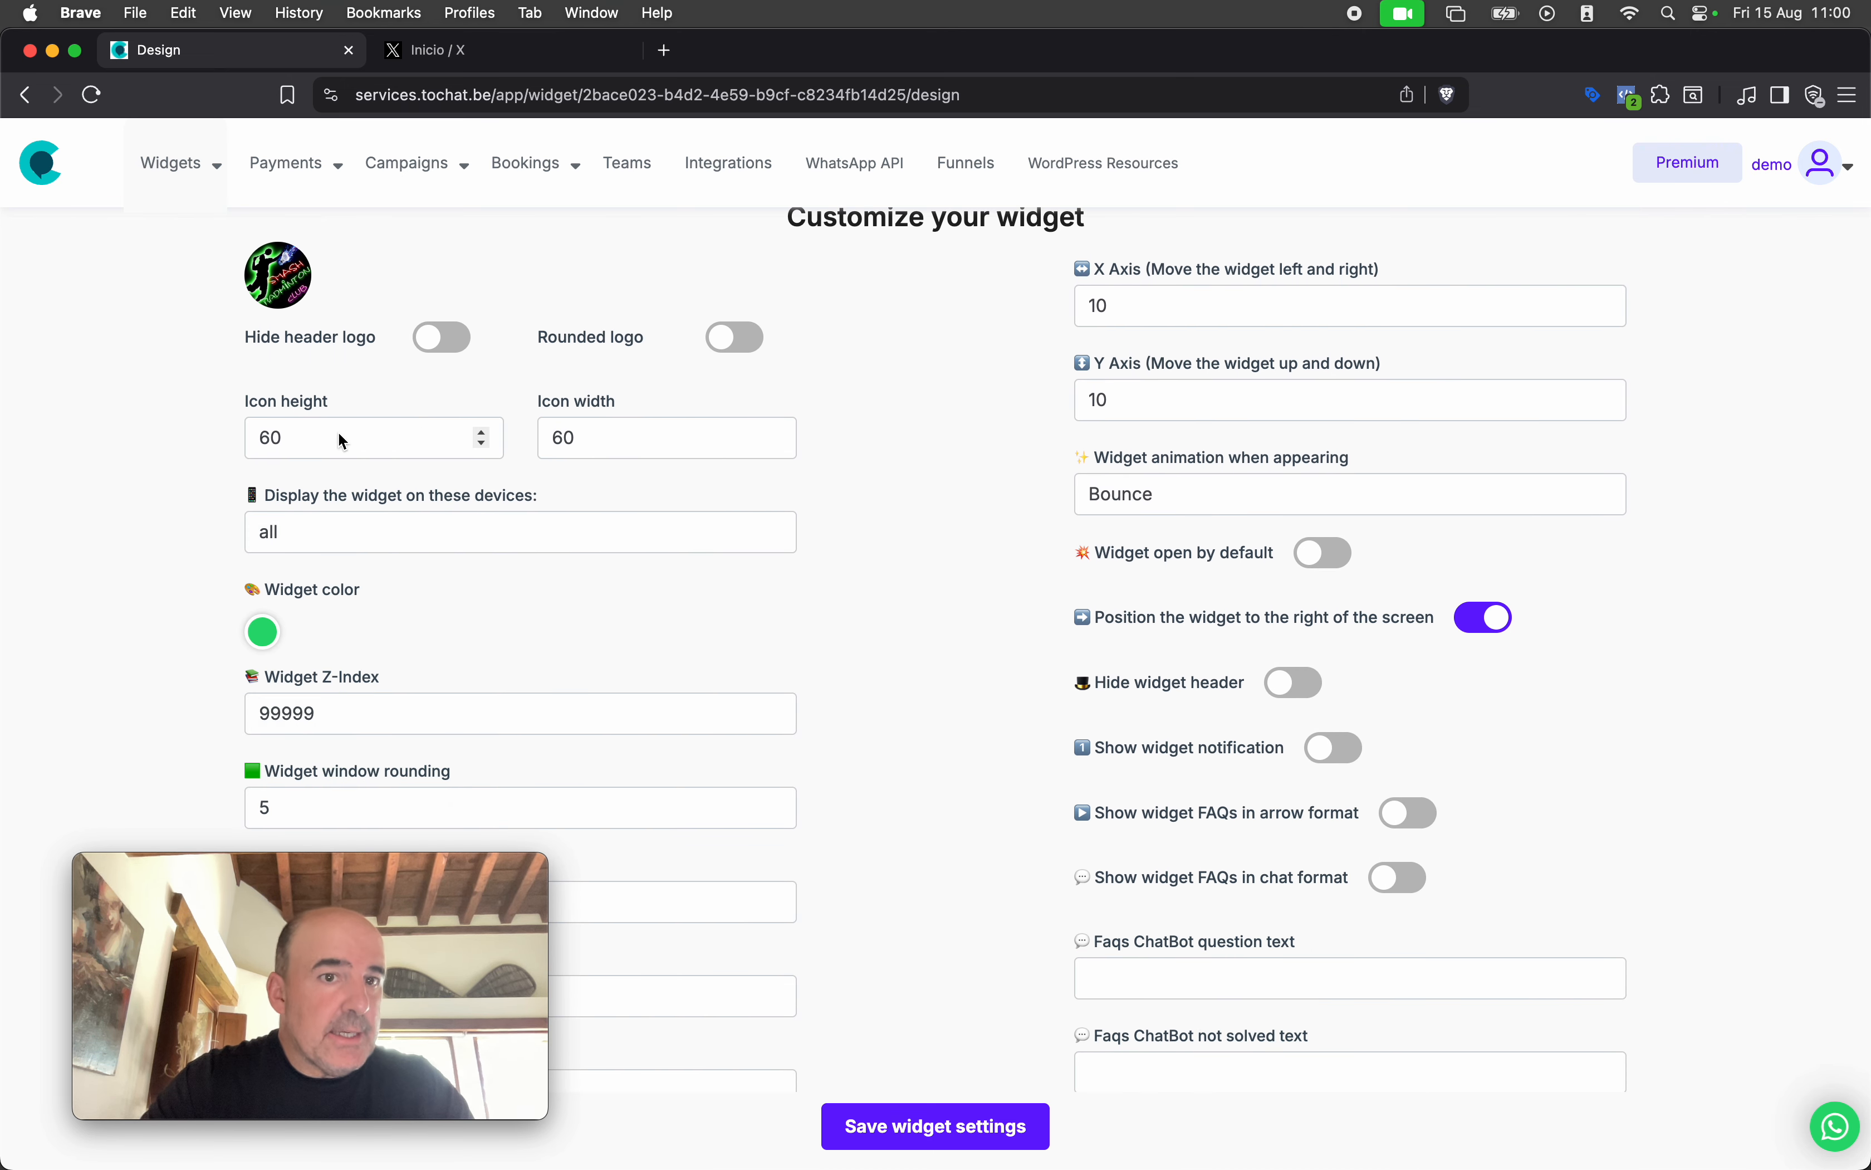
Review the icon height and width settings and the device options for displaying the widget
drag(249, 402, 364, 404)
drag(540, 402, 633, 405)
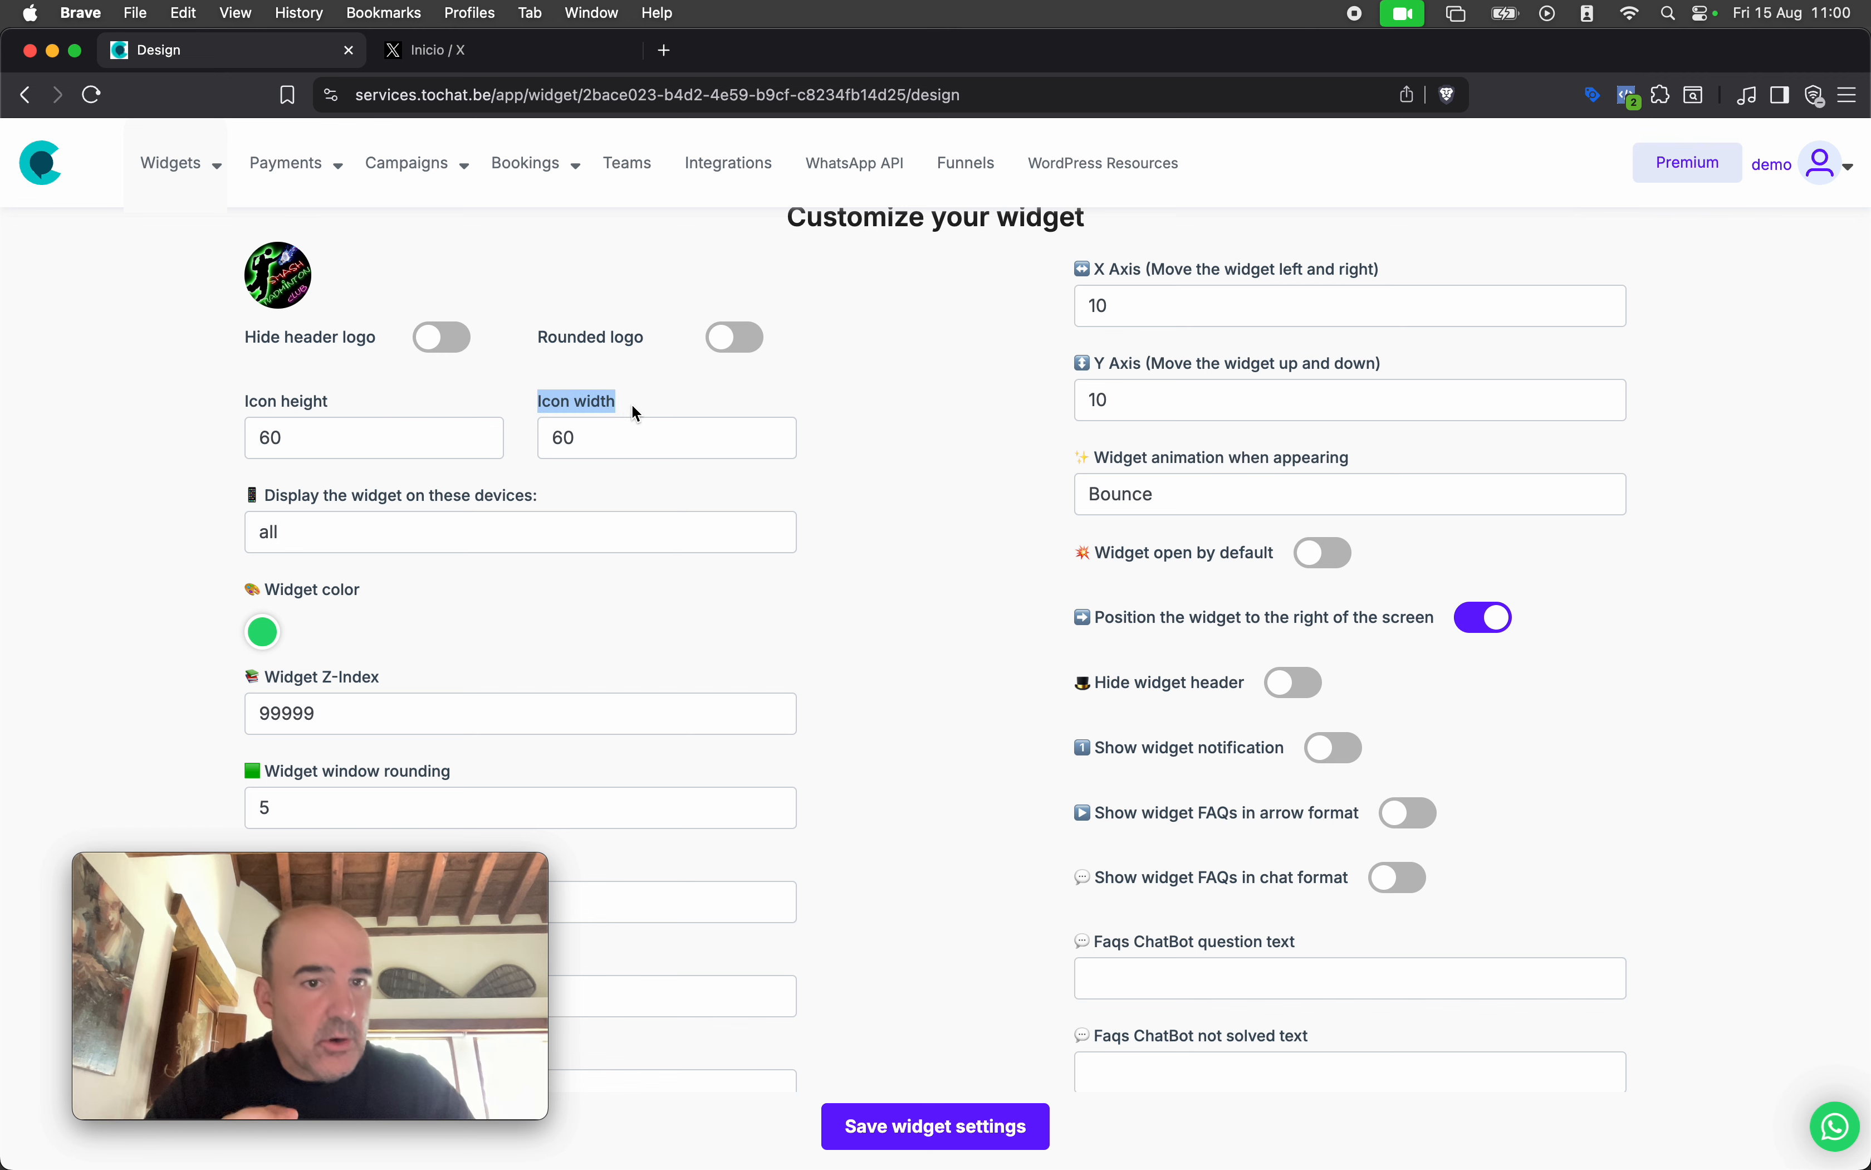
click(388, 533)
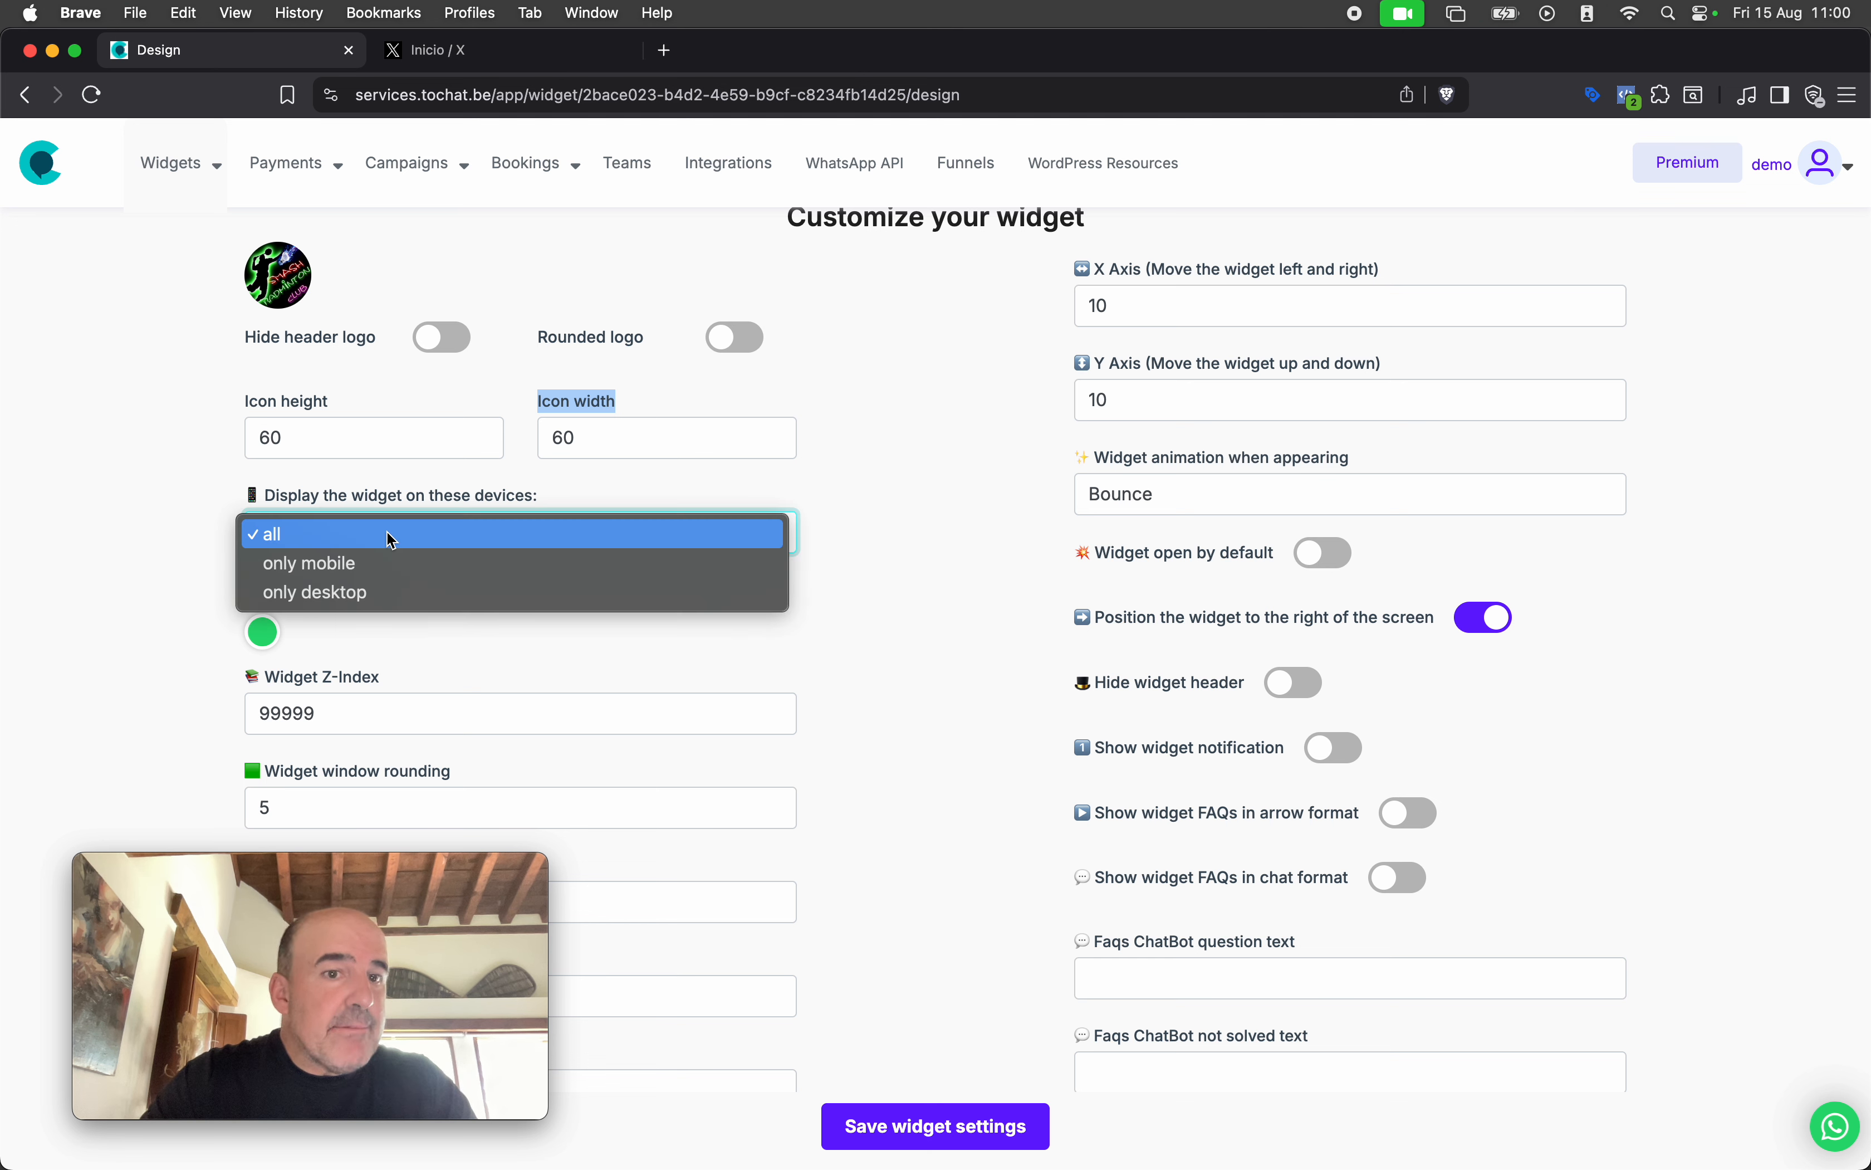
click(161, 525)
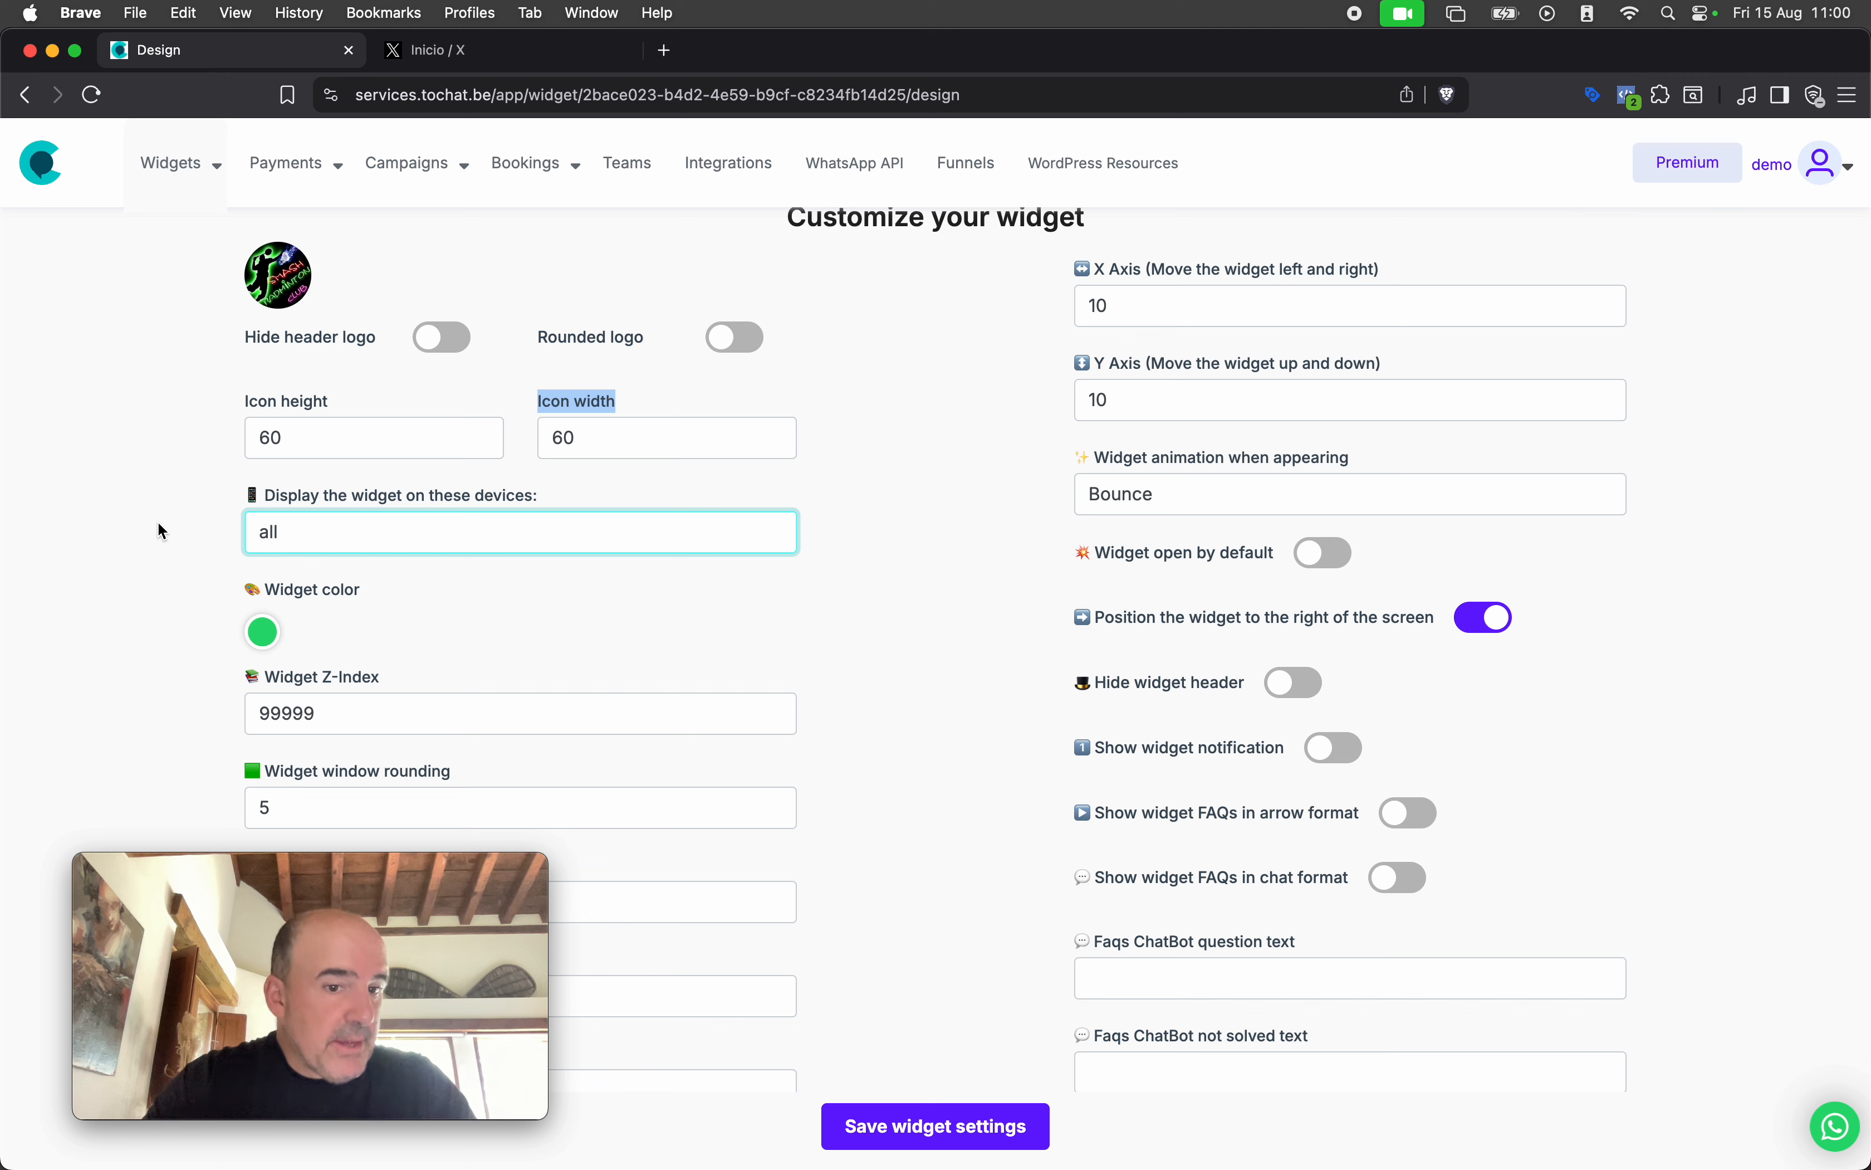
click(406, 530)
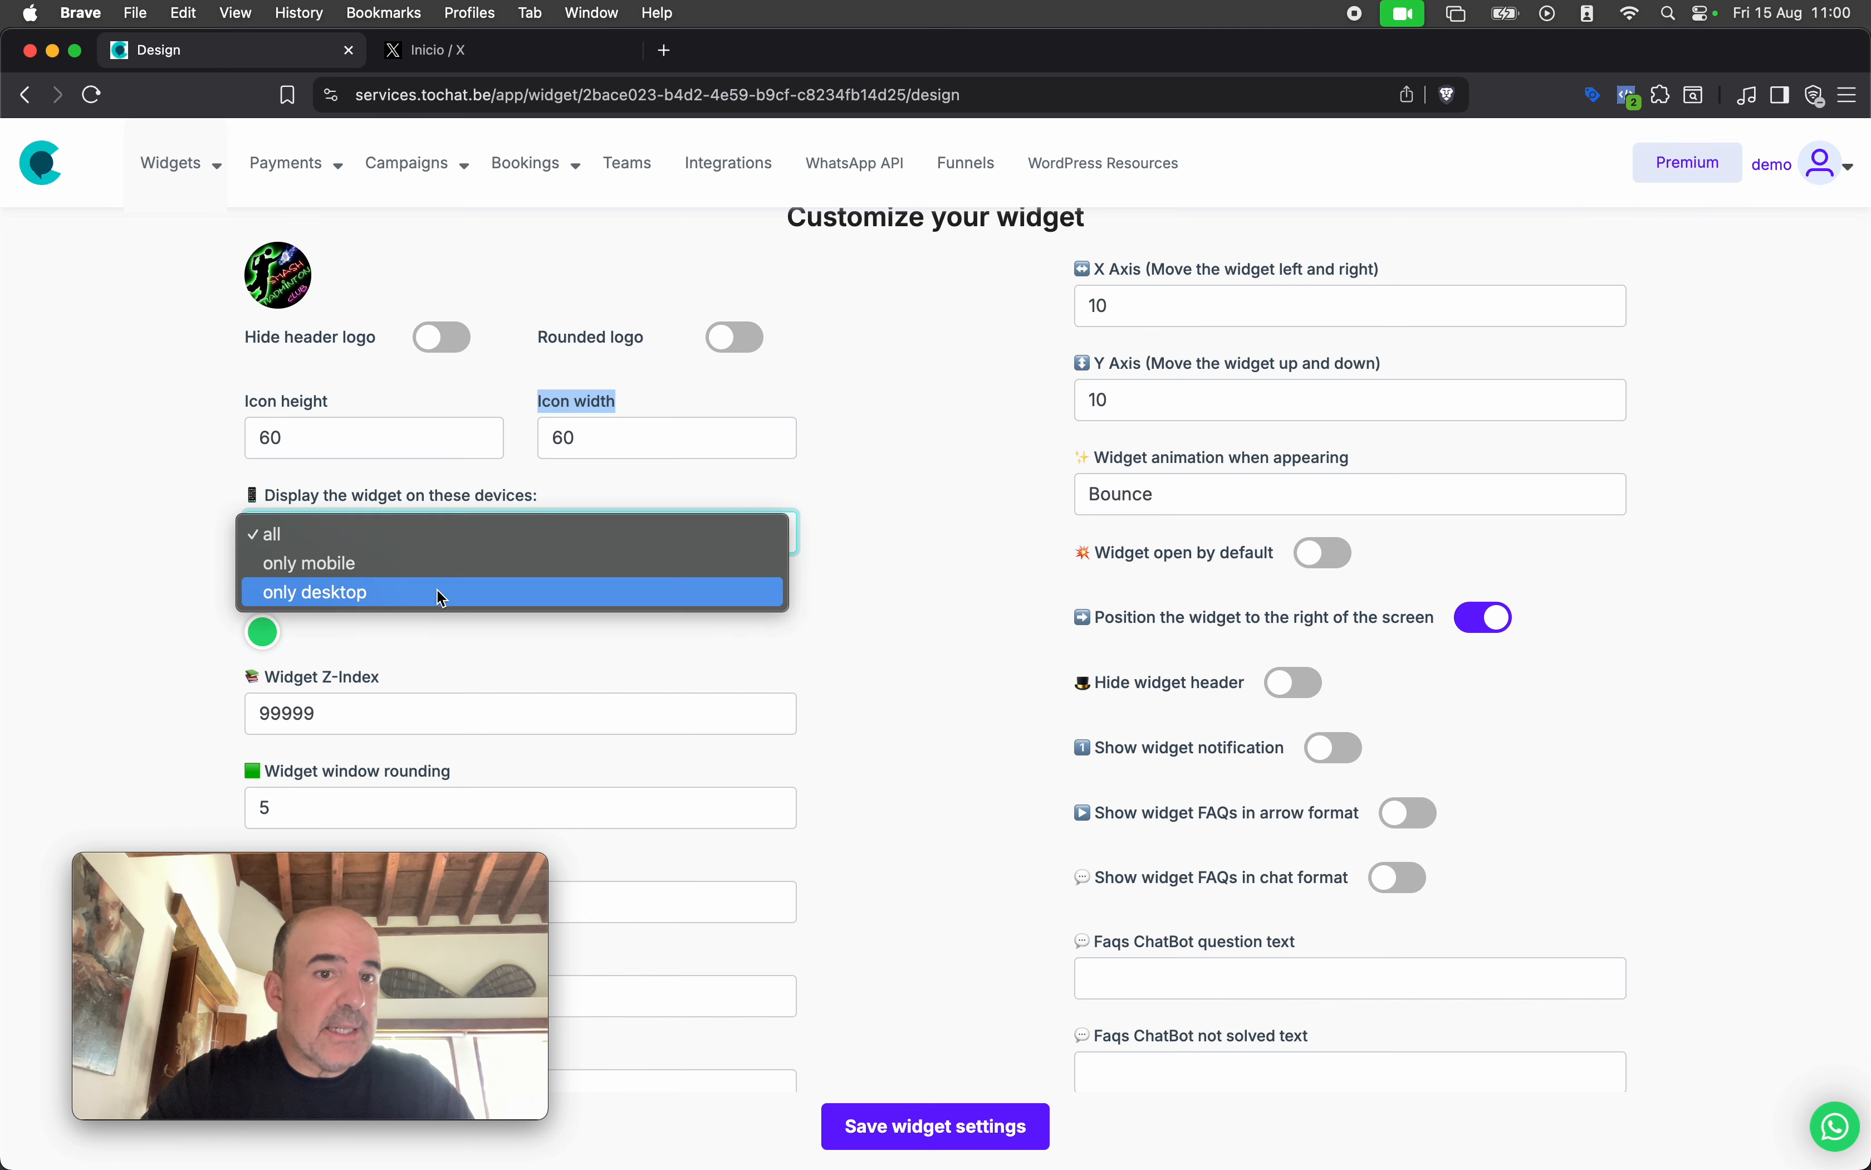
click(190, 567)
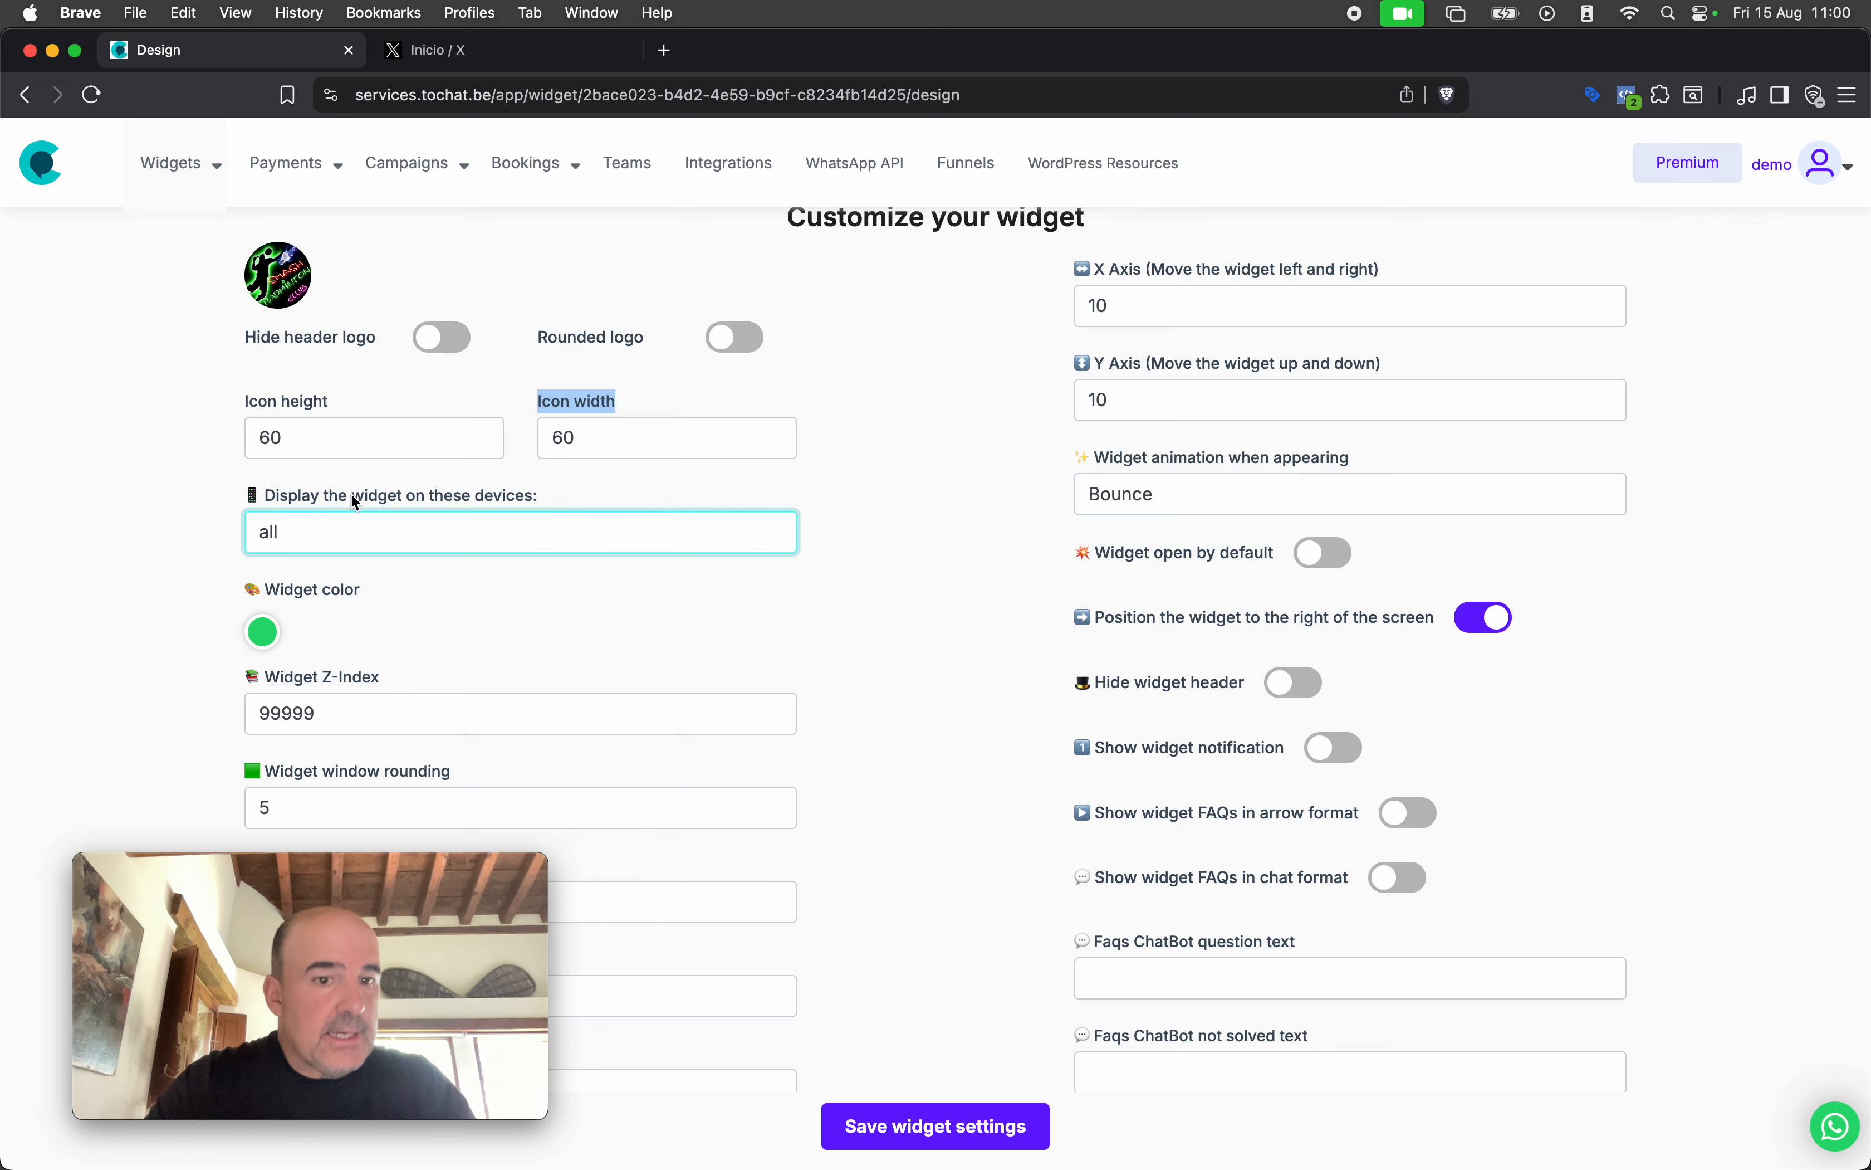
Change the widget color to dark blue, save the widget settings and preview the widget
scroll(350, 652, down, 3)
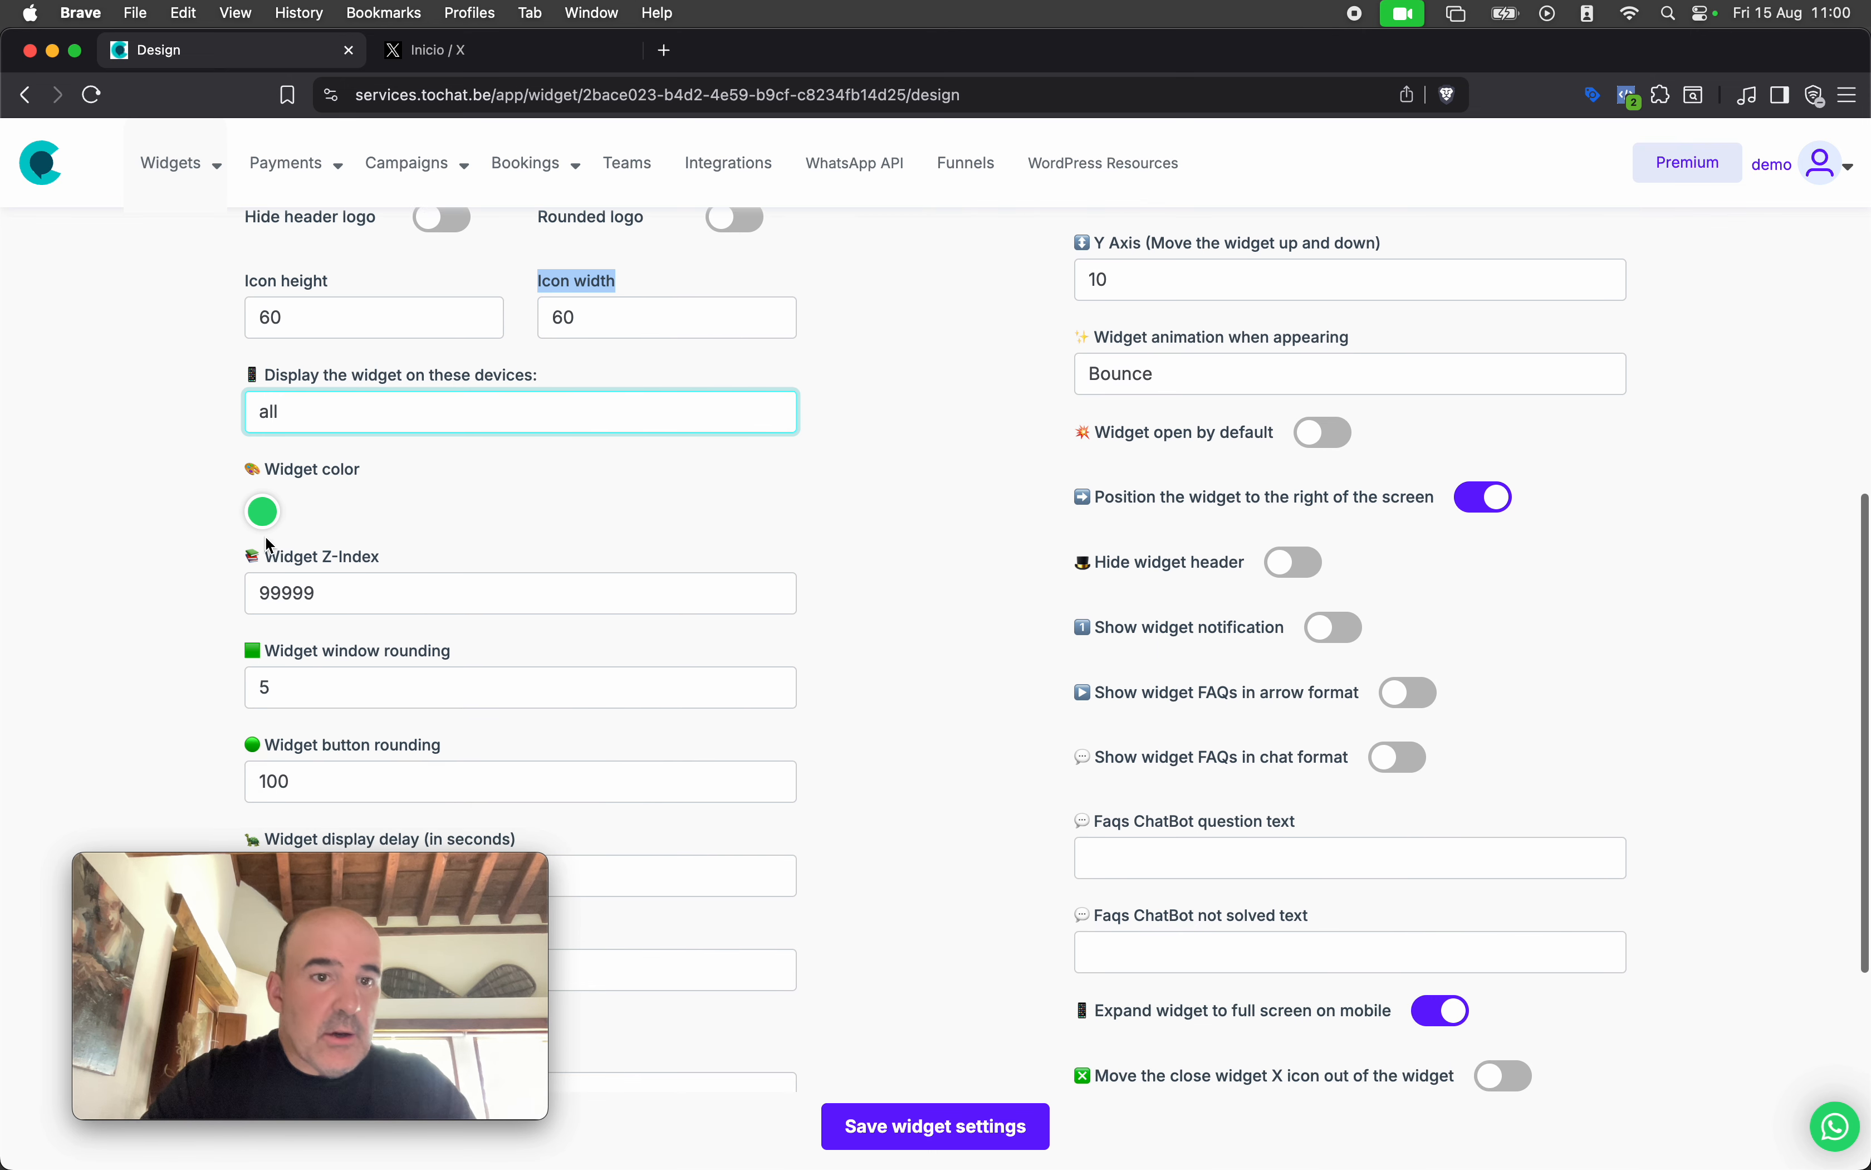
click(263, 511)
click(446, 499)
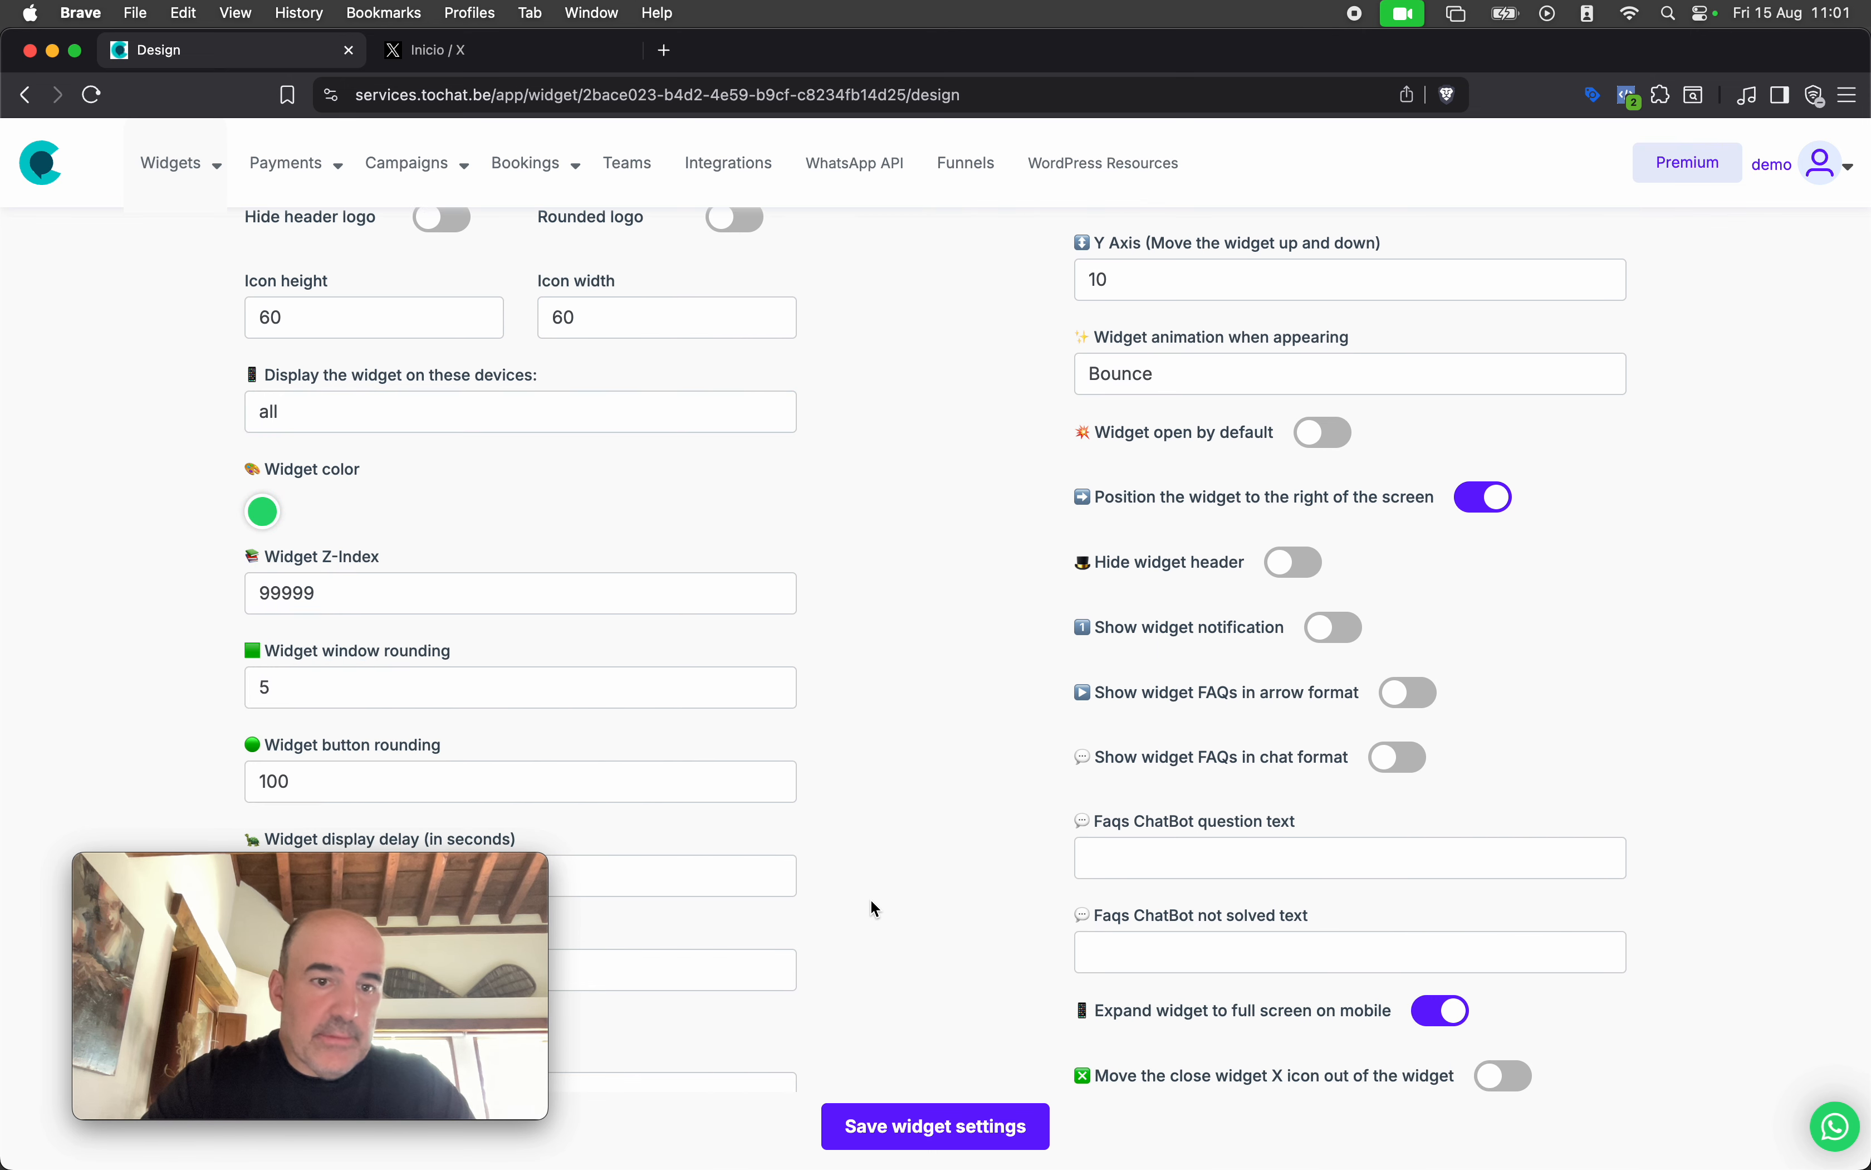
click(480, 638)
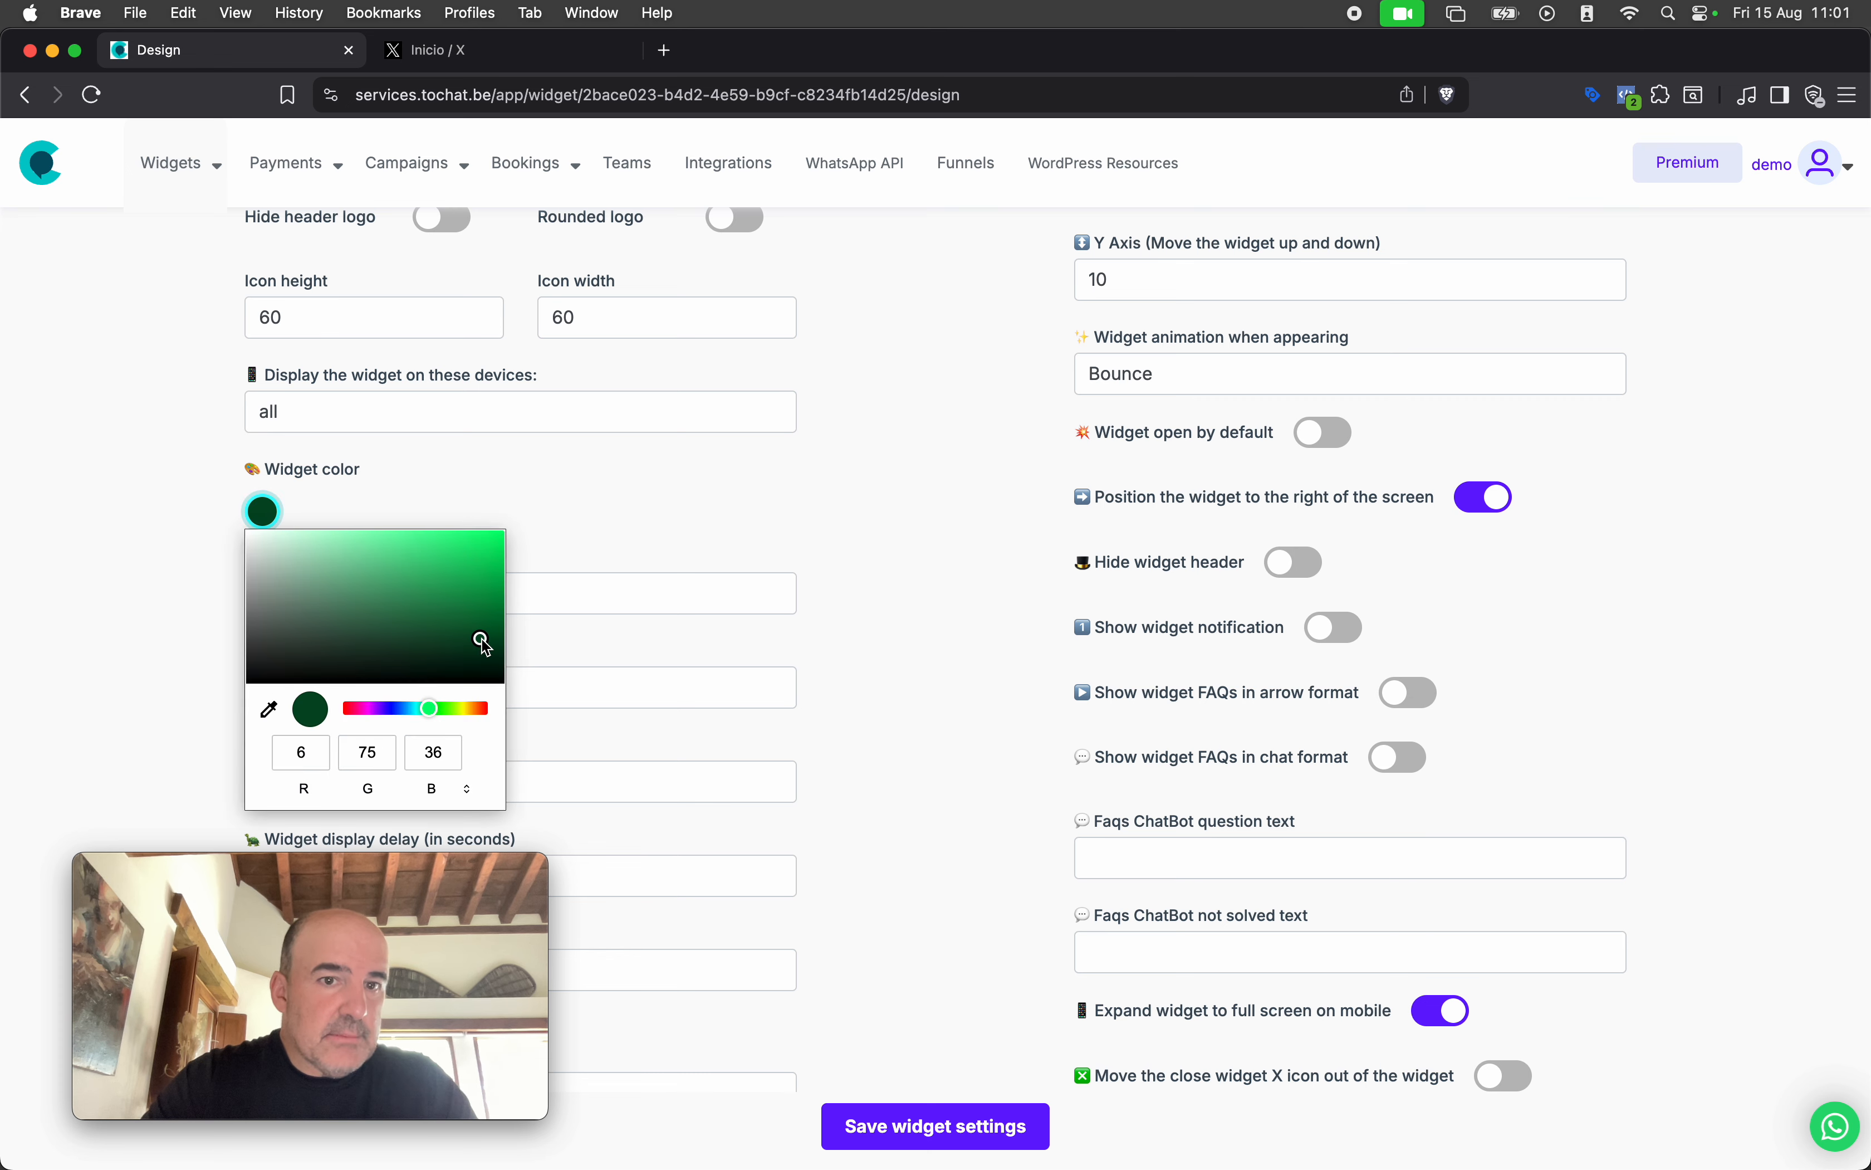
drag(426, 710, 395, 715)
click(474, 567)
click(541, 551)
click(931, 1126)
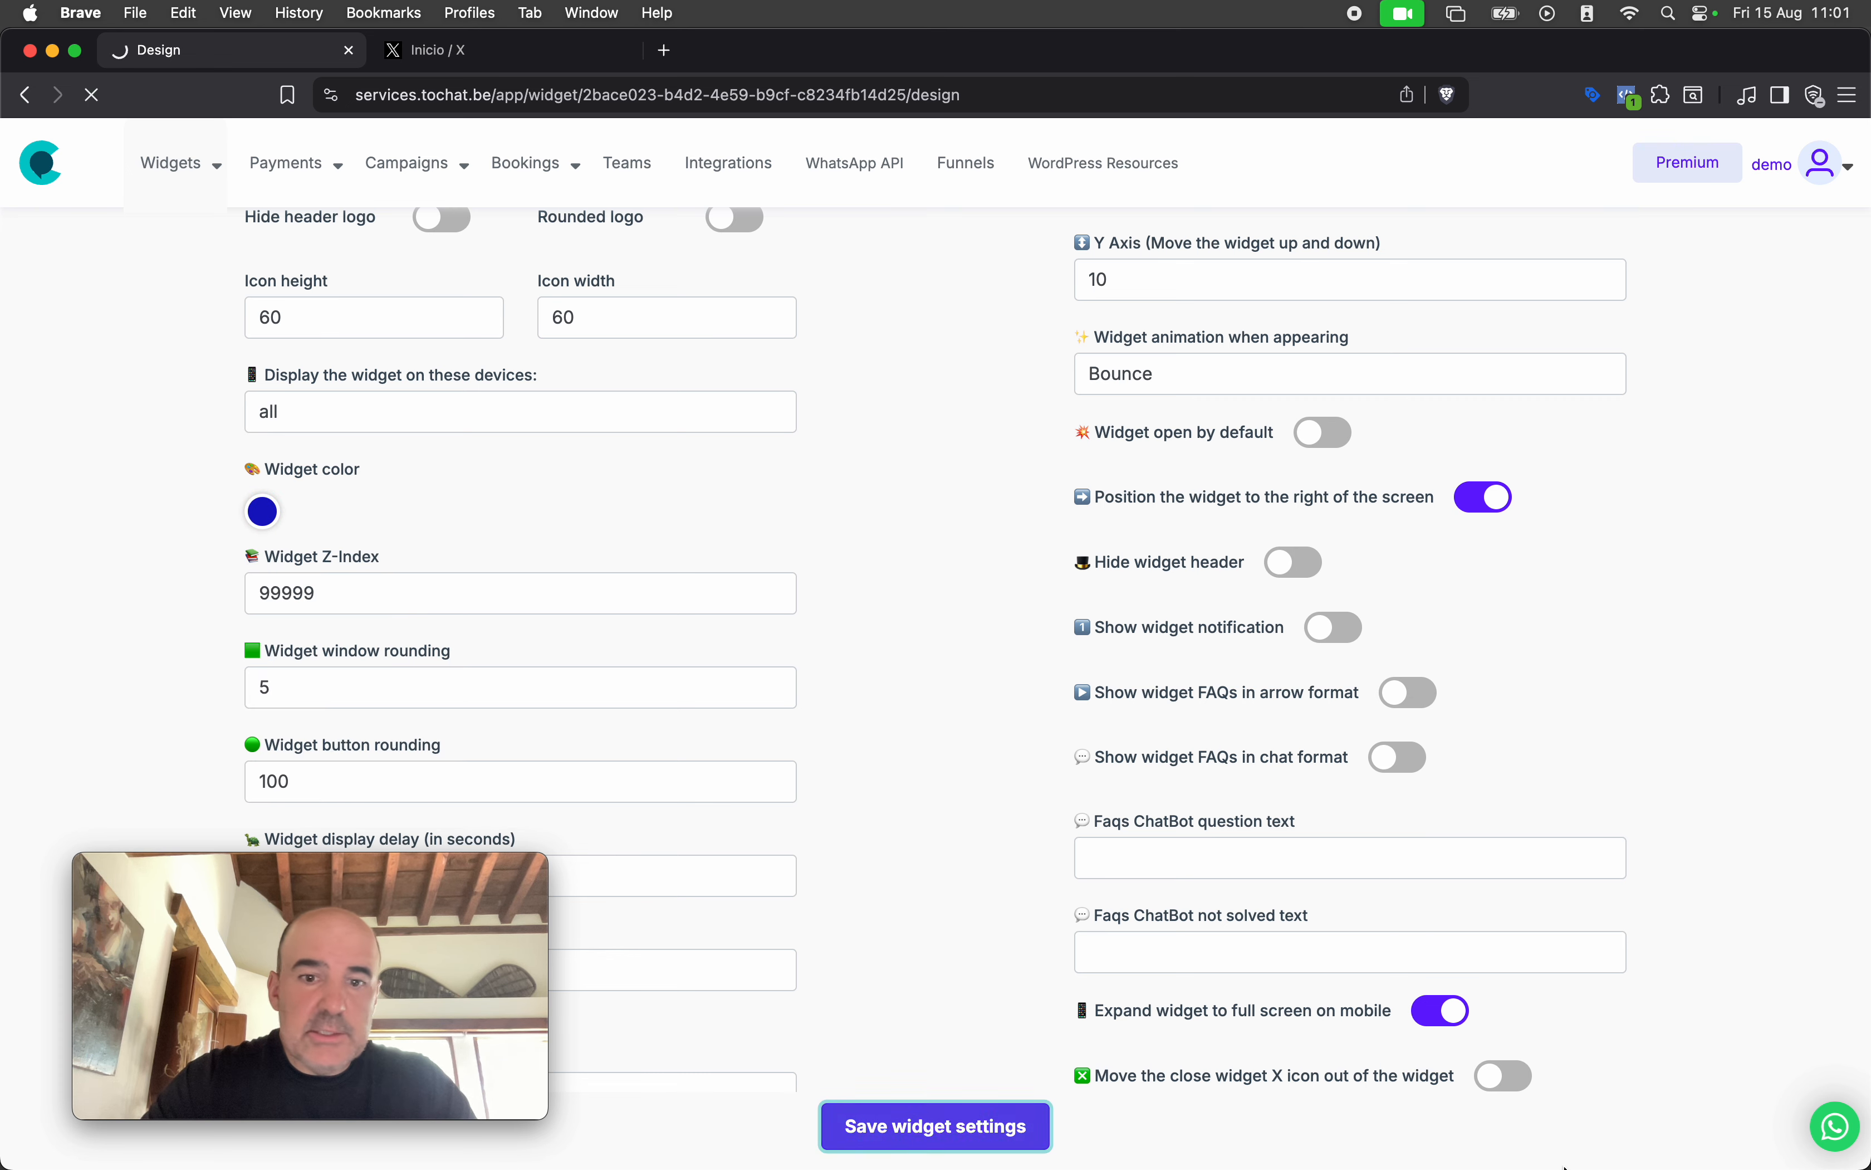
click(1840, 1140)
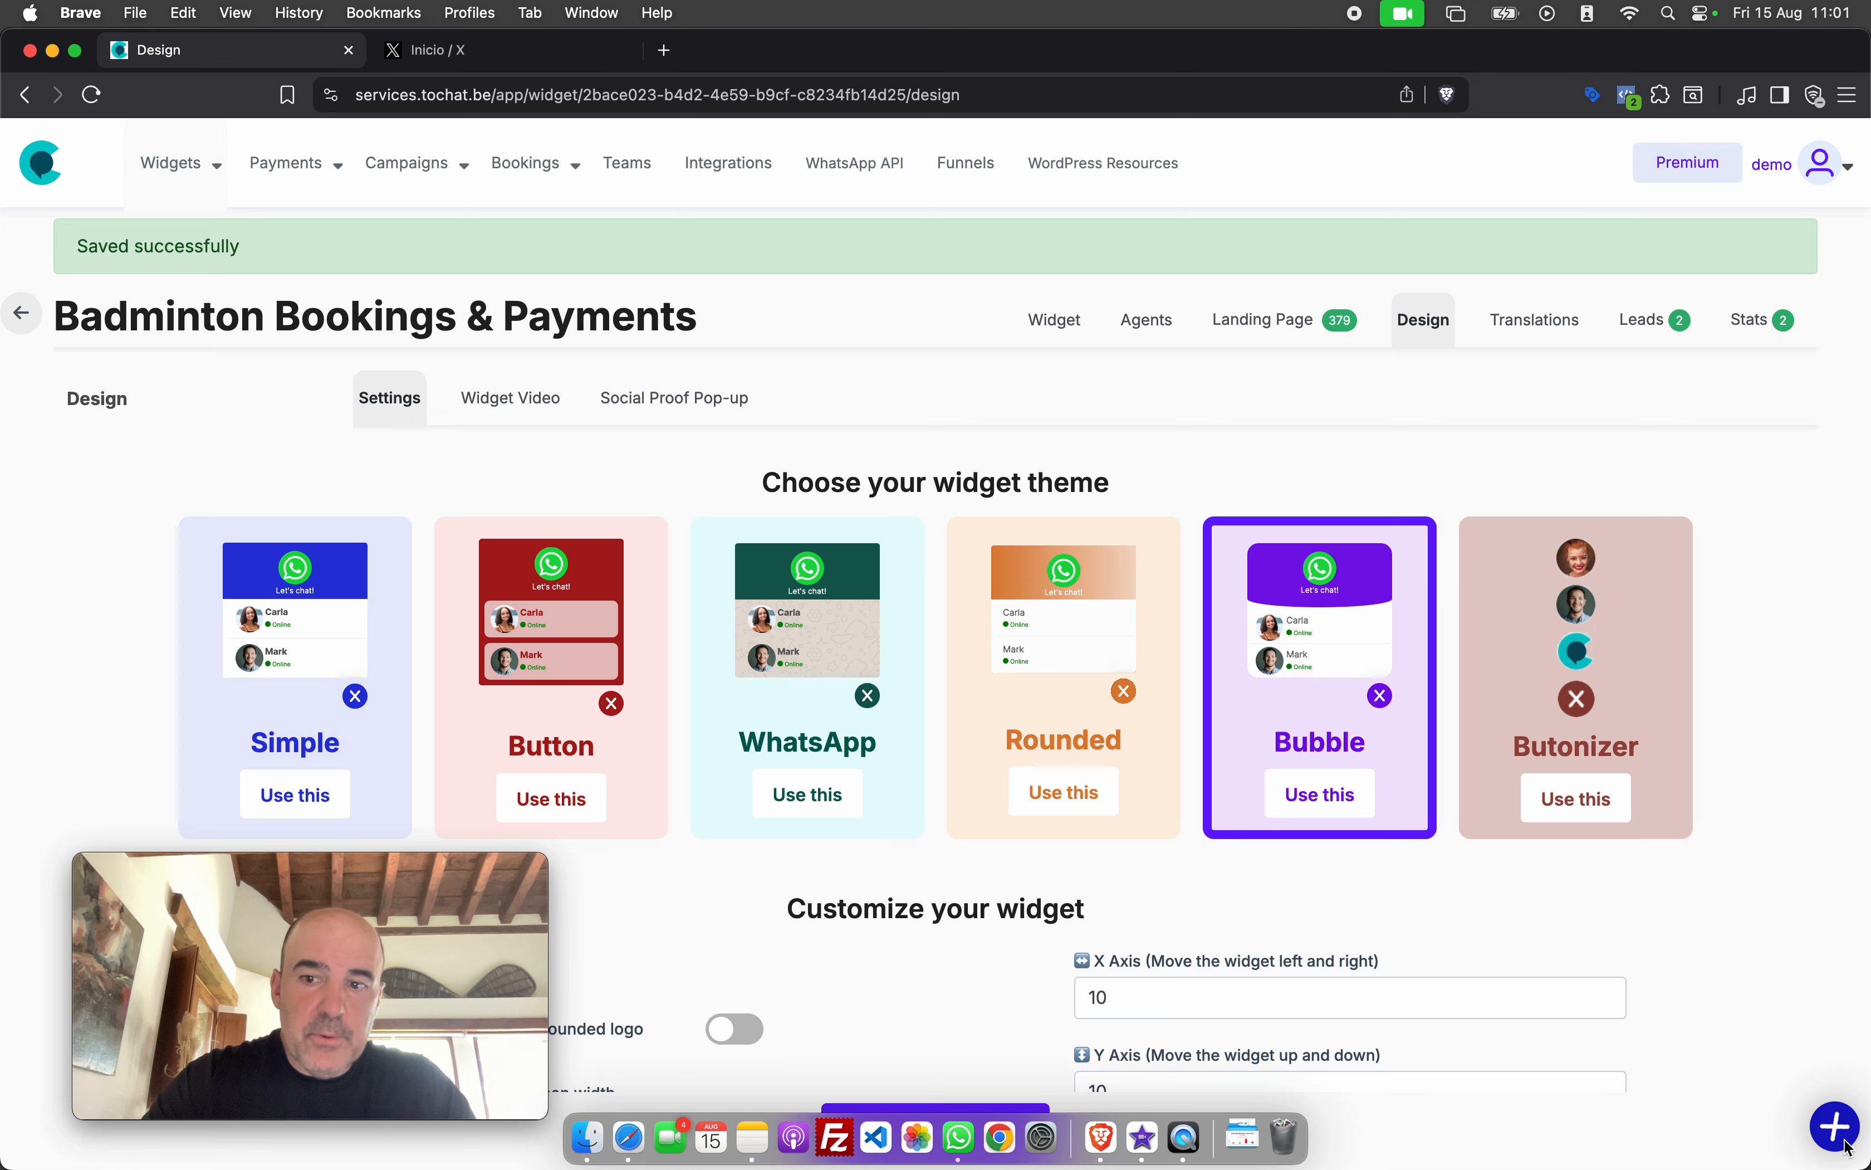
Examine the widget Z-index setting without changing it
scroll(1280, 877, down, 10)
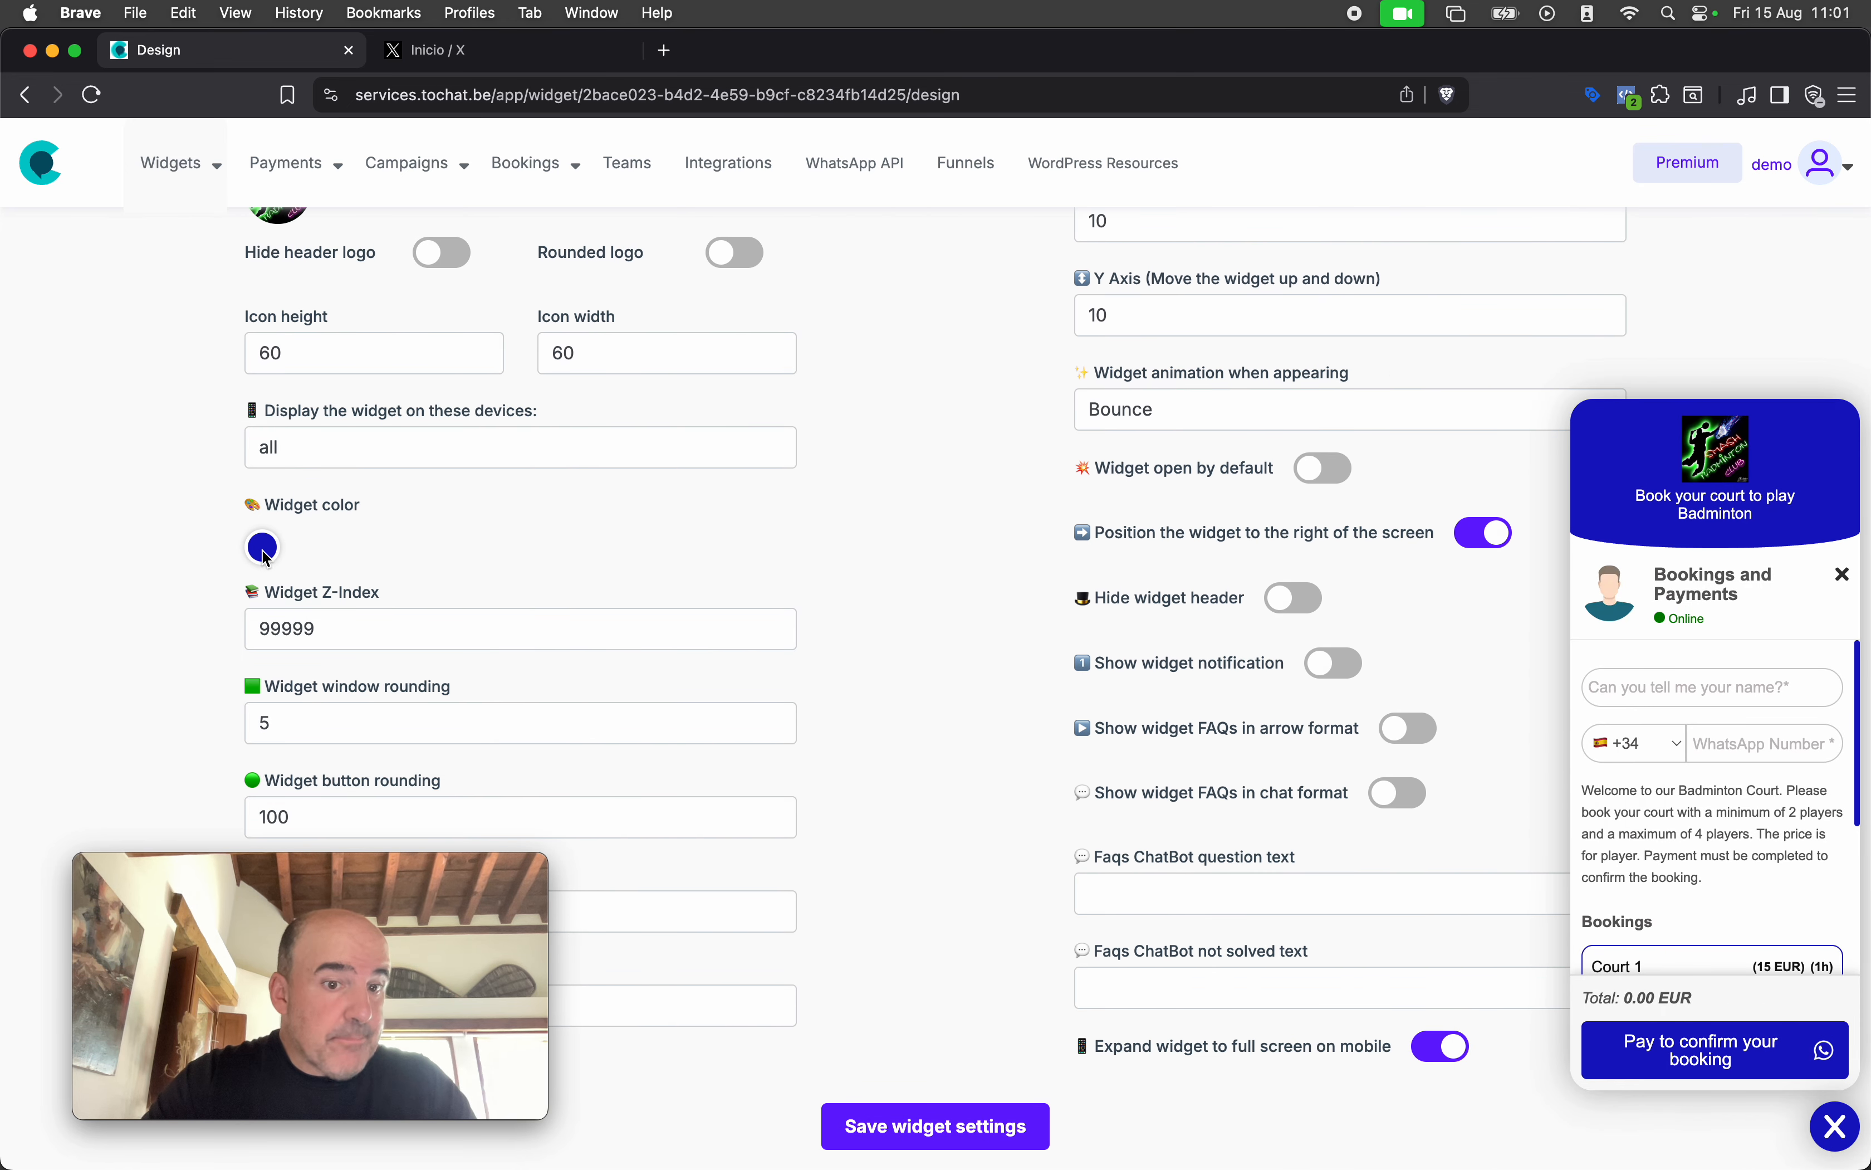
scroll(364, 541, down, 2)
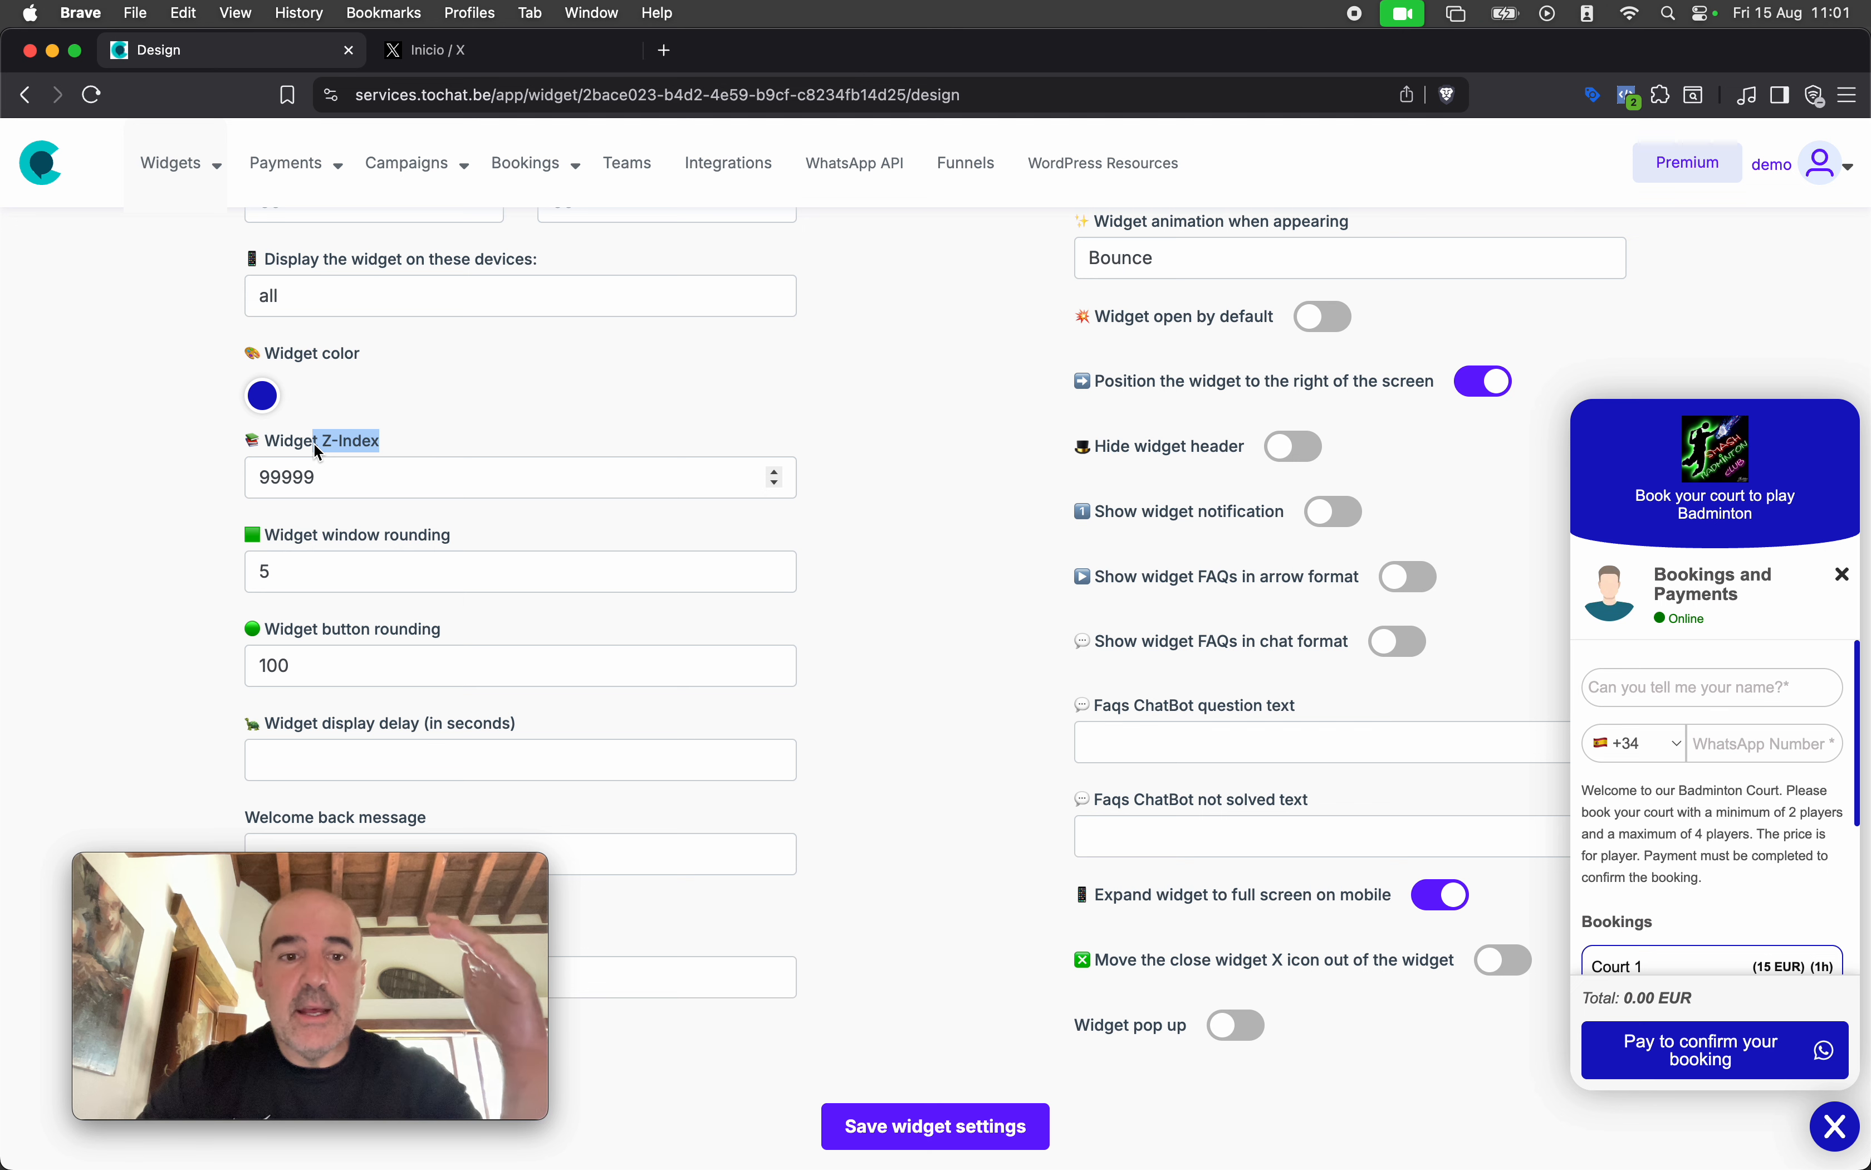
click(291, 480)
click(179, 481)
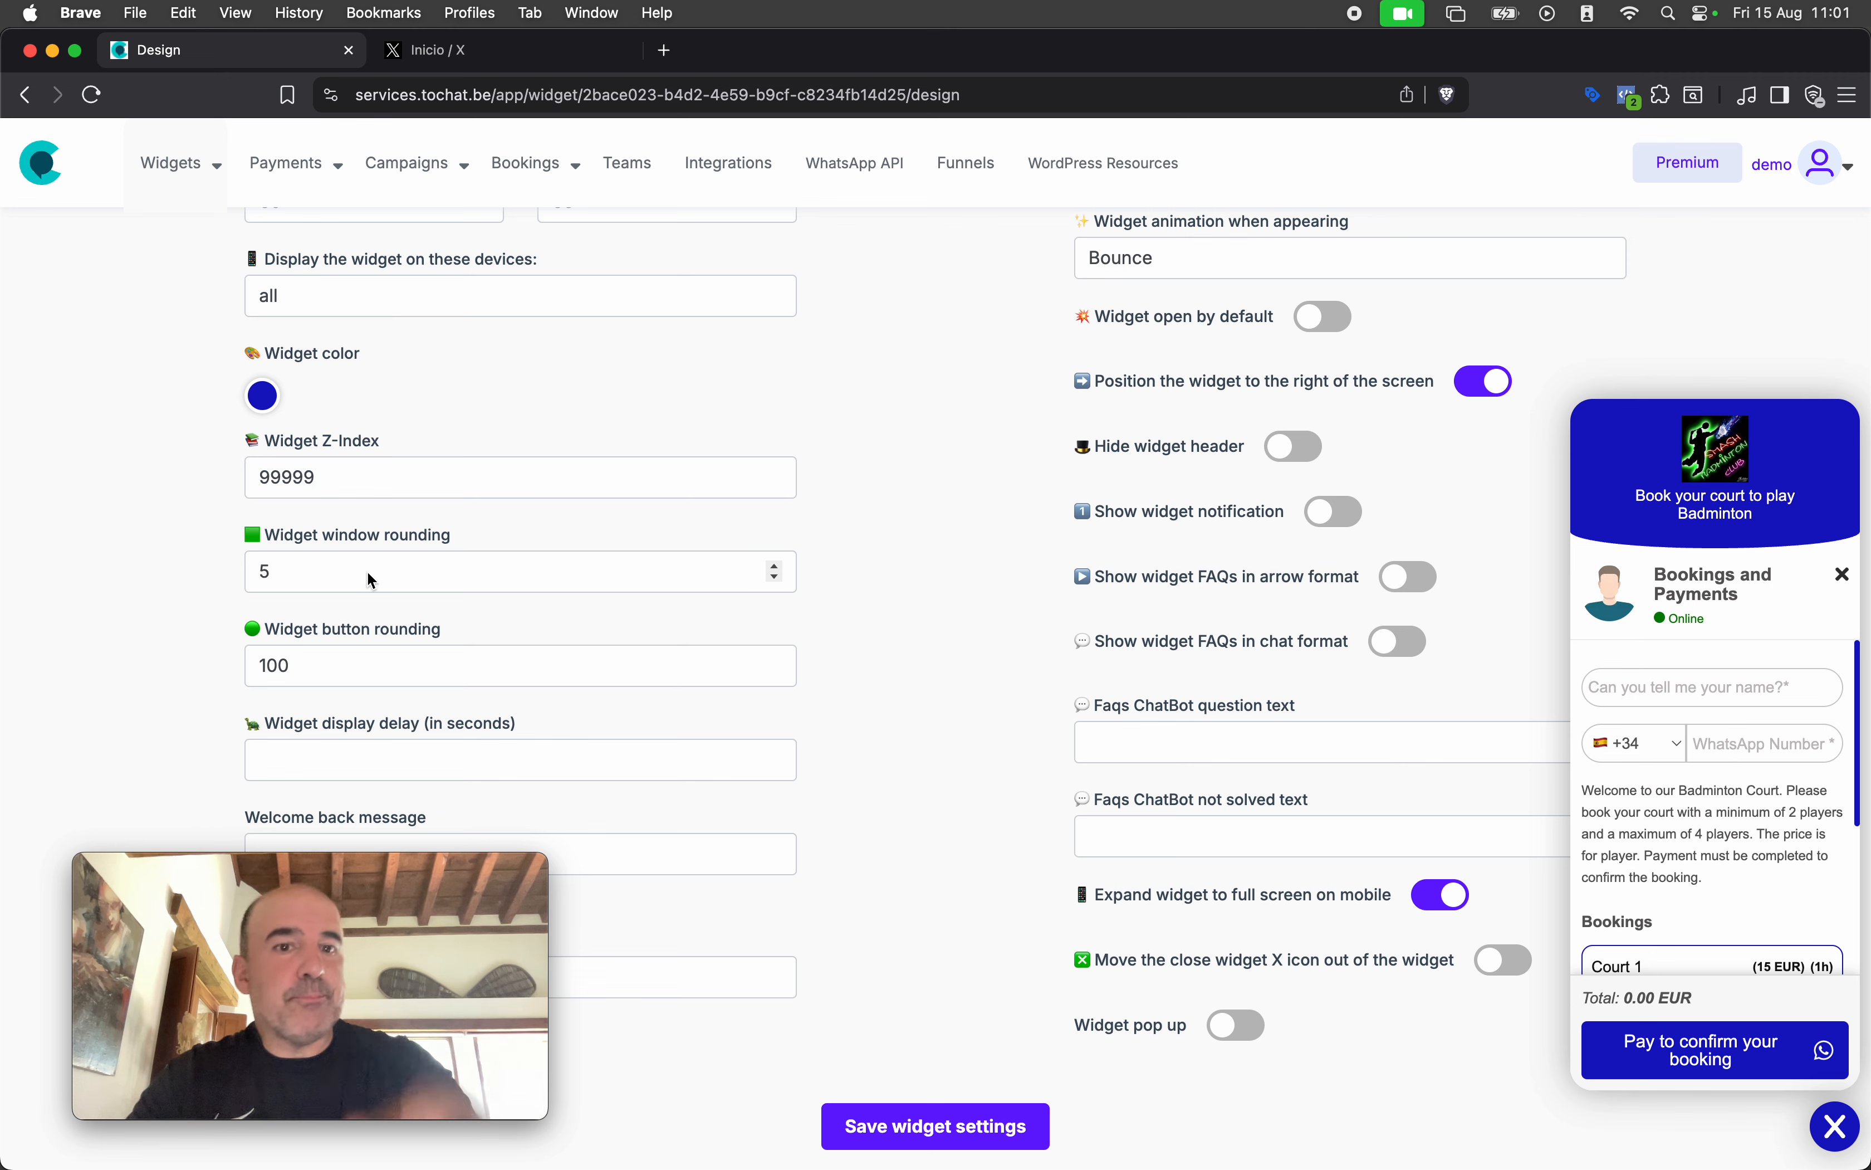
Set the widget window rounding to 20, save the settings and preview the widget window
click(281, 578)
text(20)
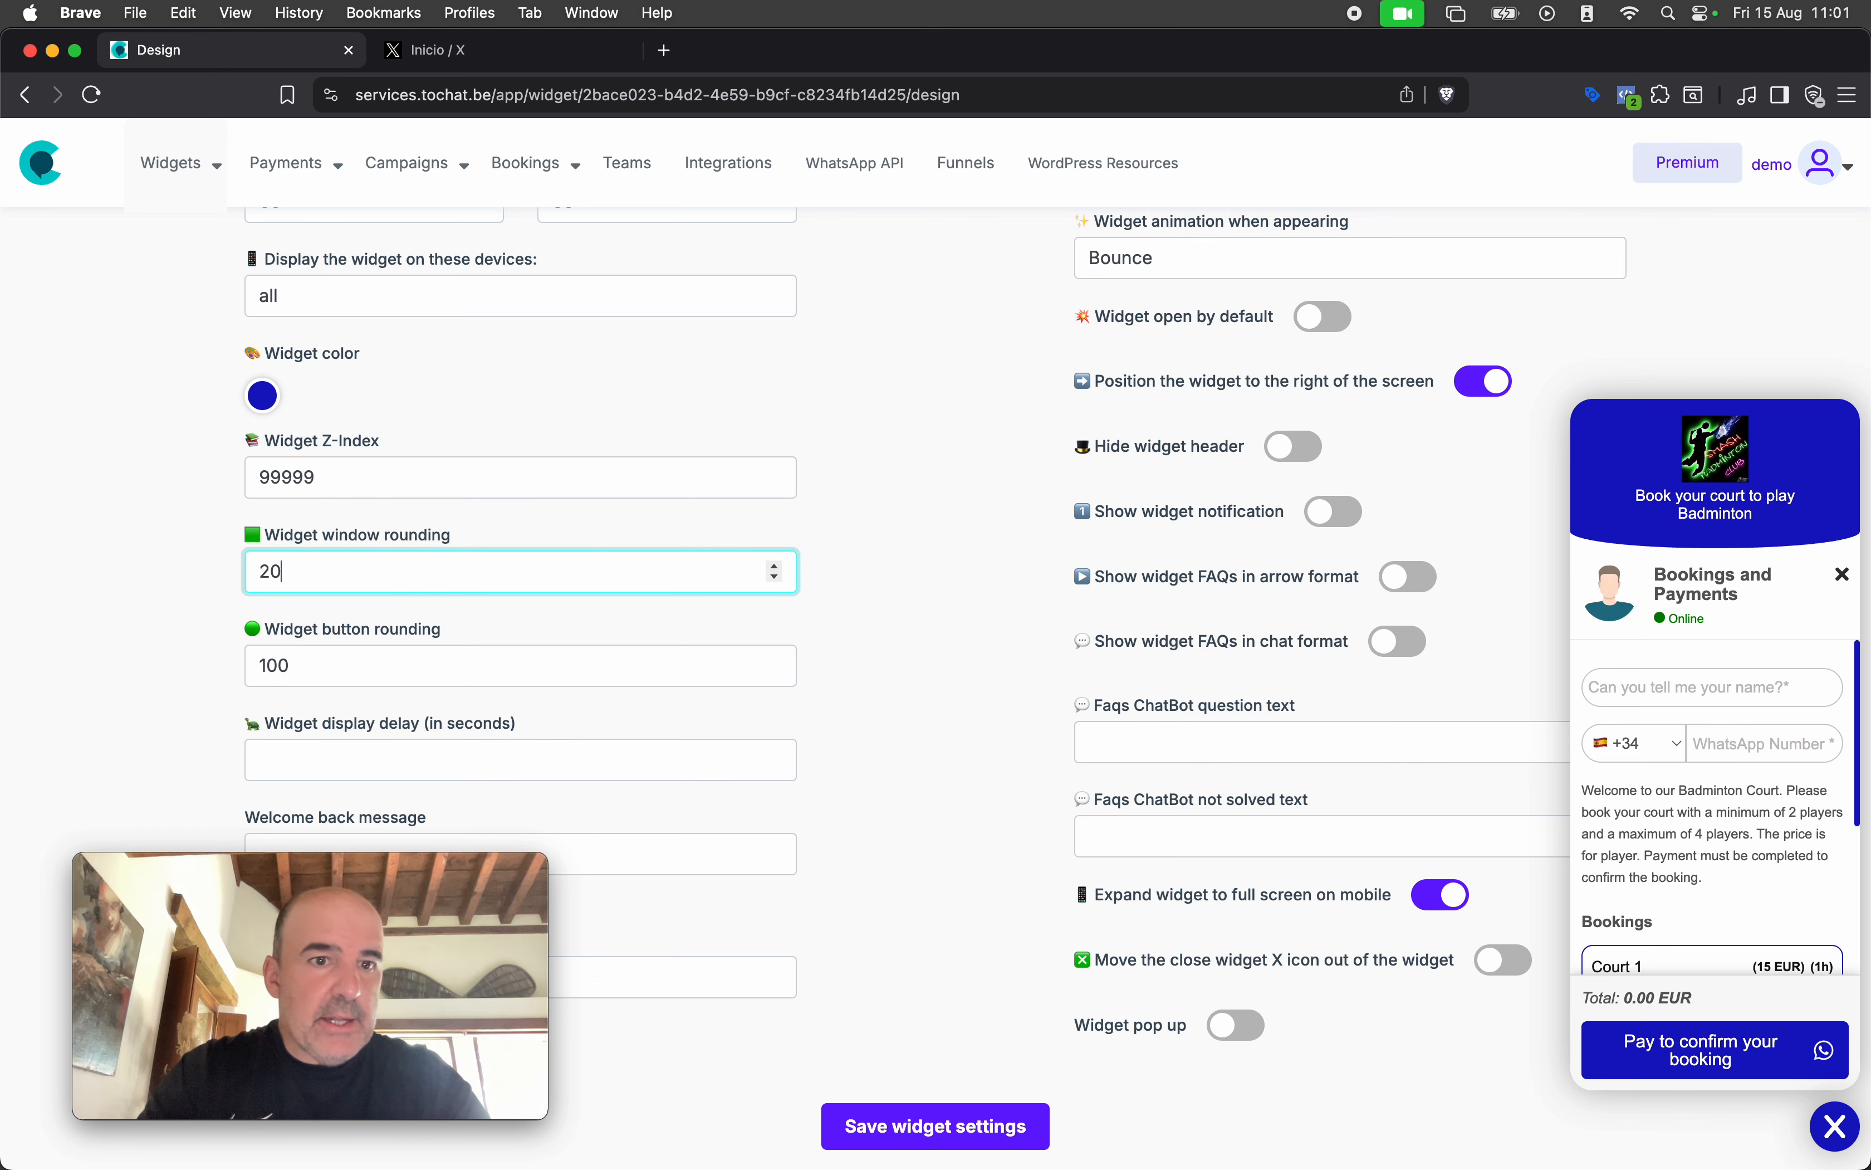
click(963, 1137)
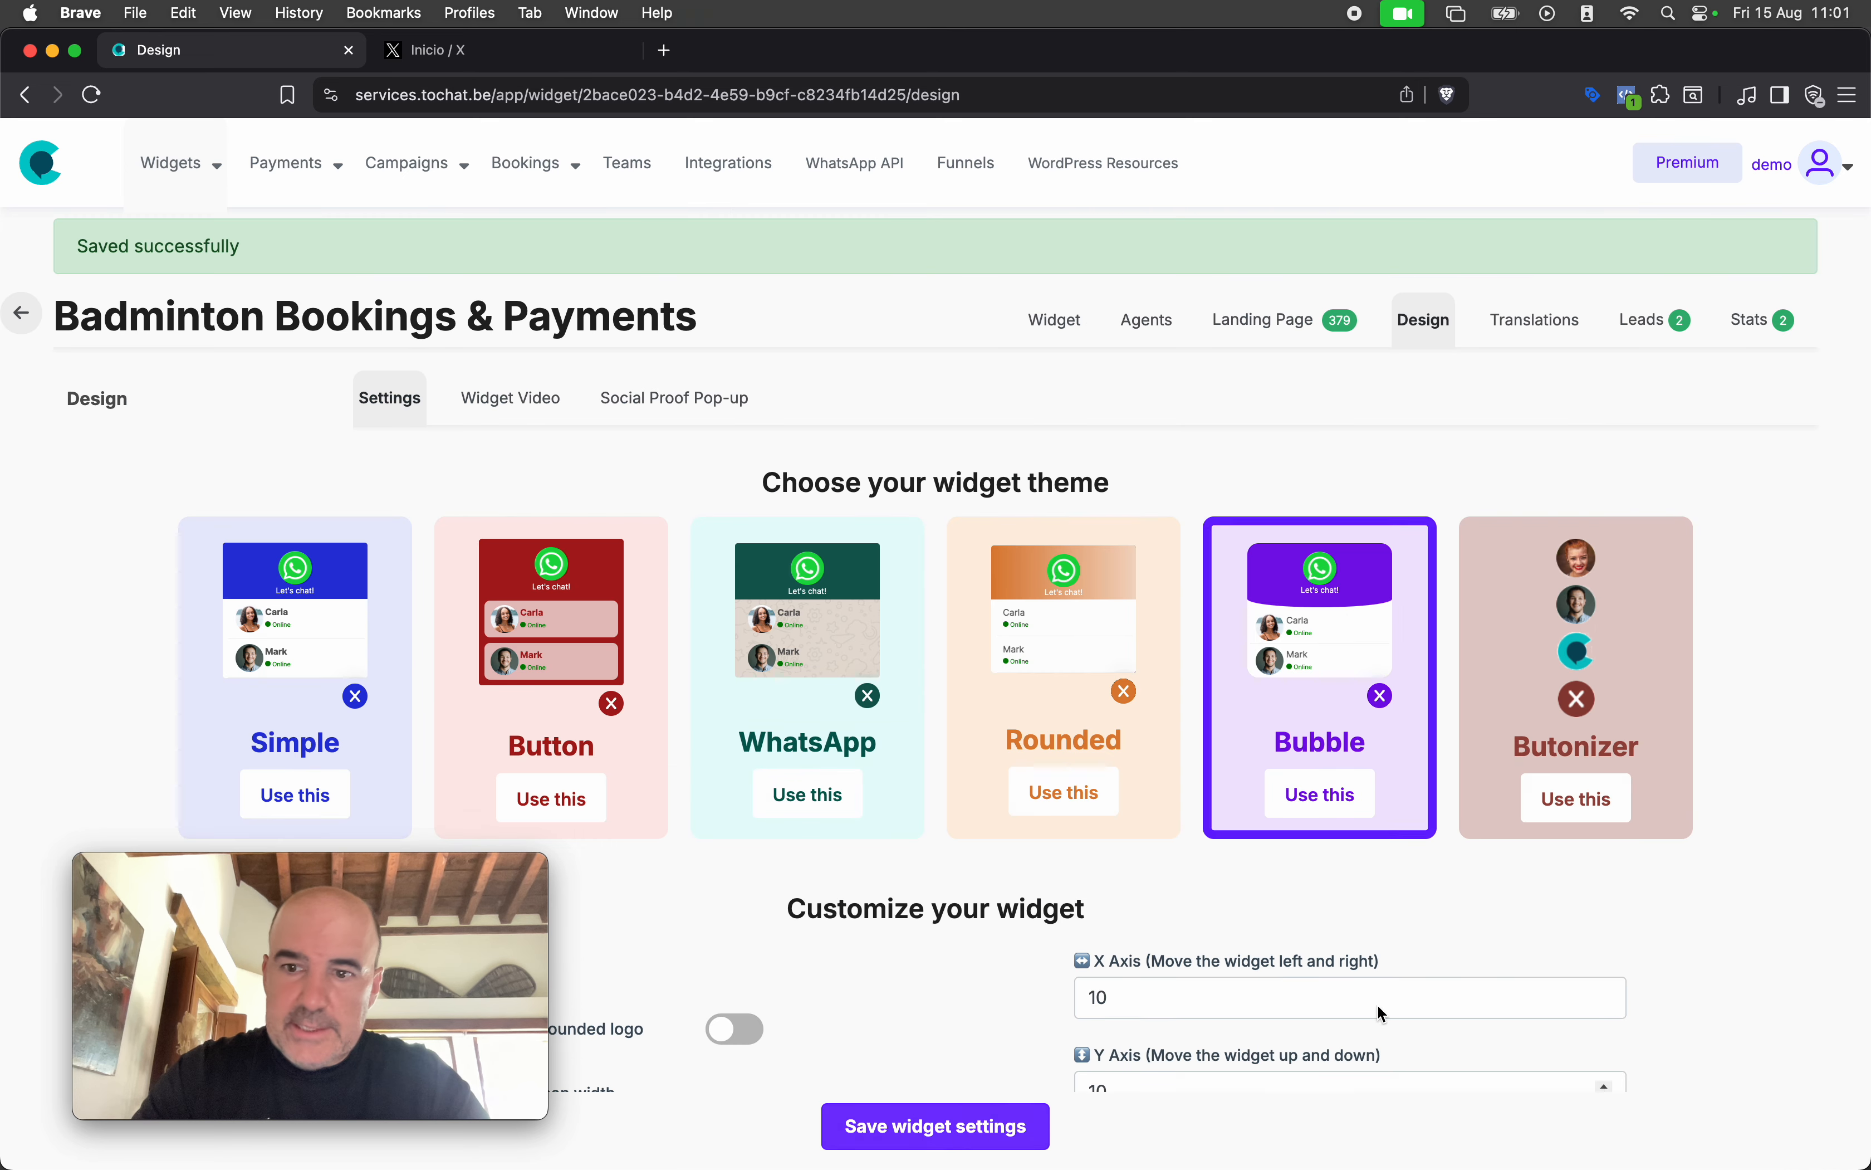
click(1839, 1136)
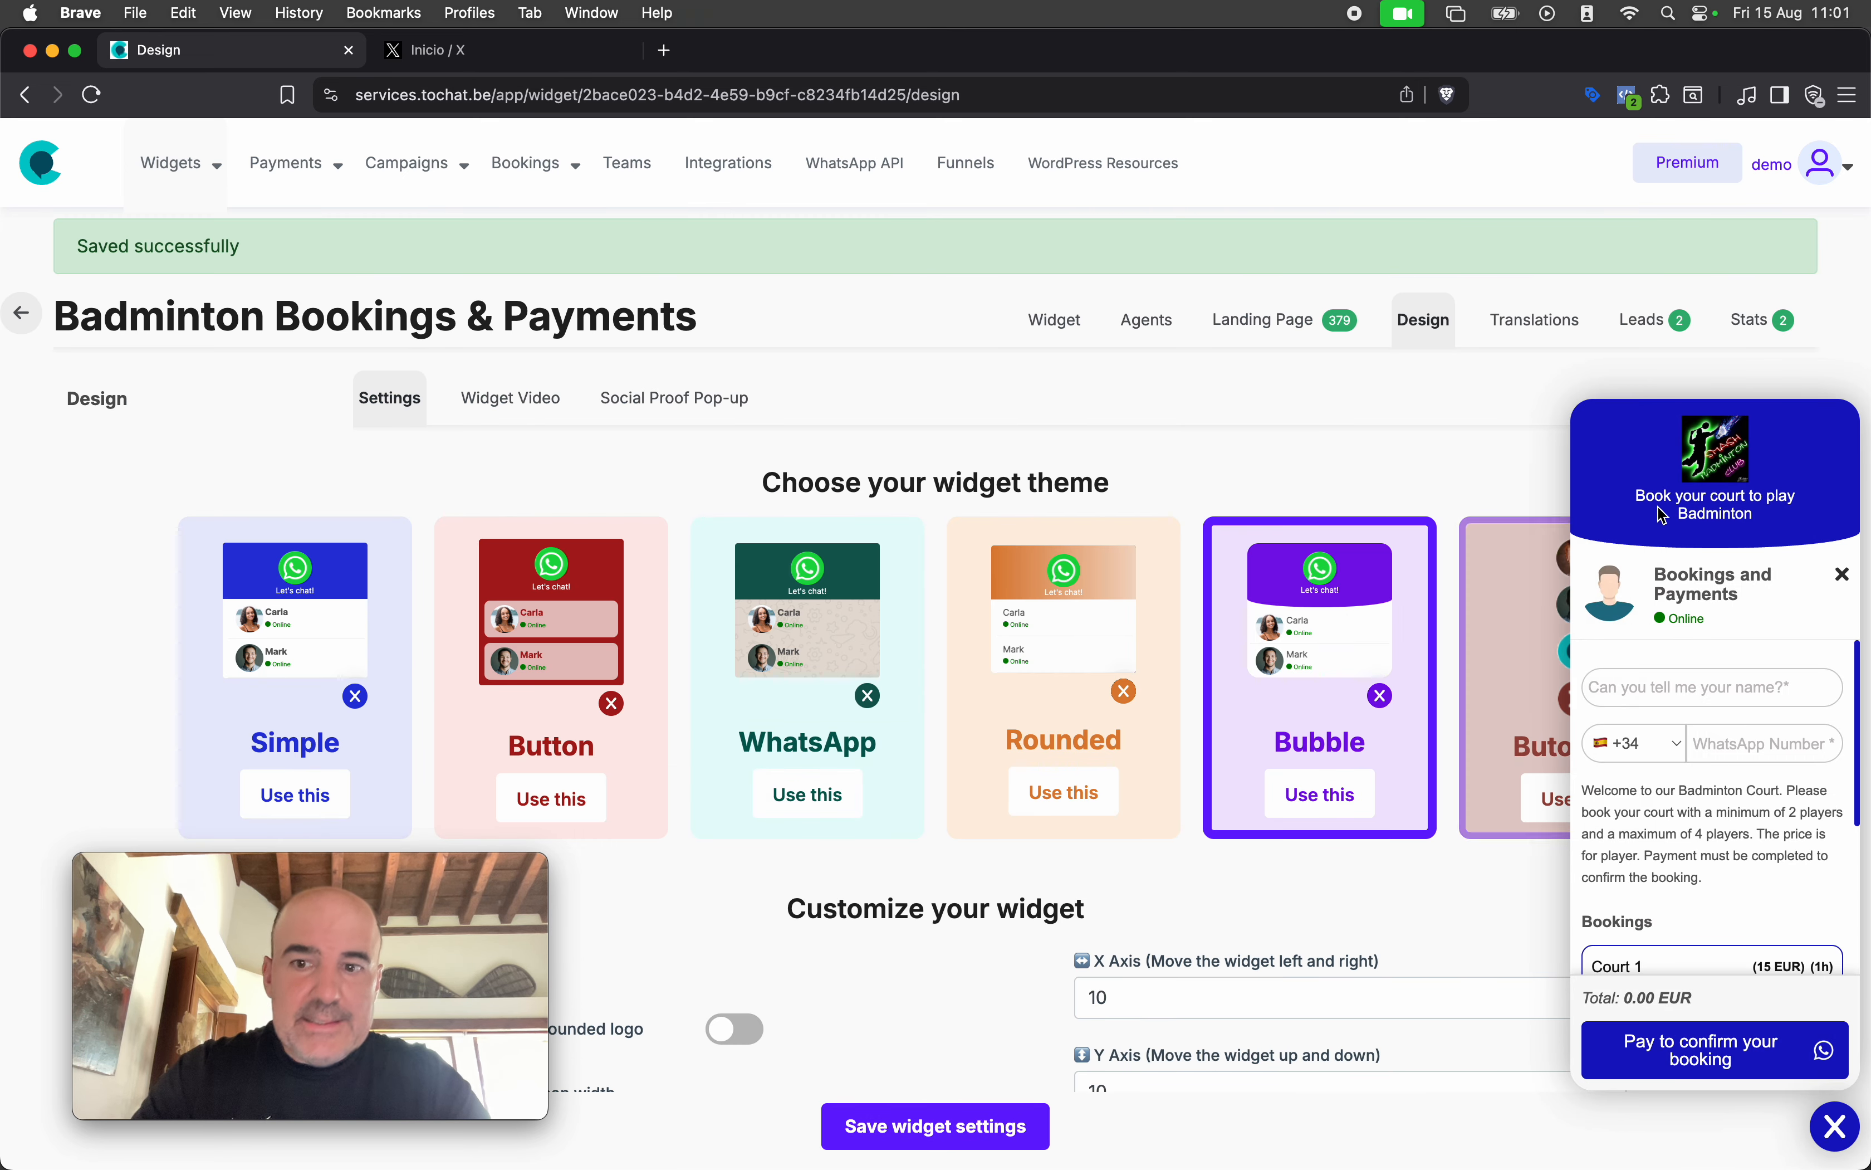
Switch the widget theme to Simple, save the widget settings and preview the window's corners
click(295, 794)
click(943, 1128)
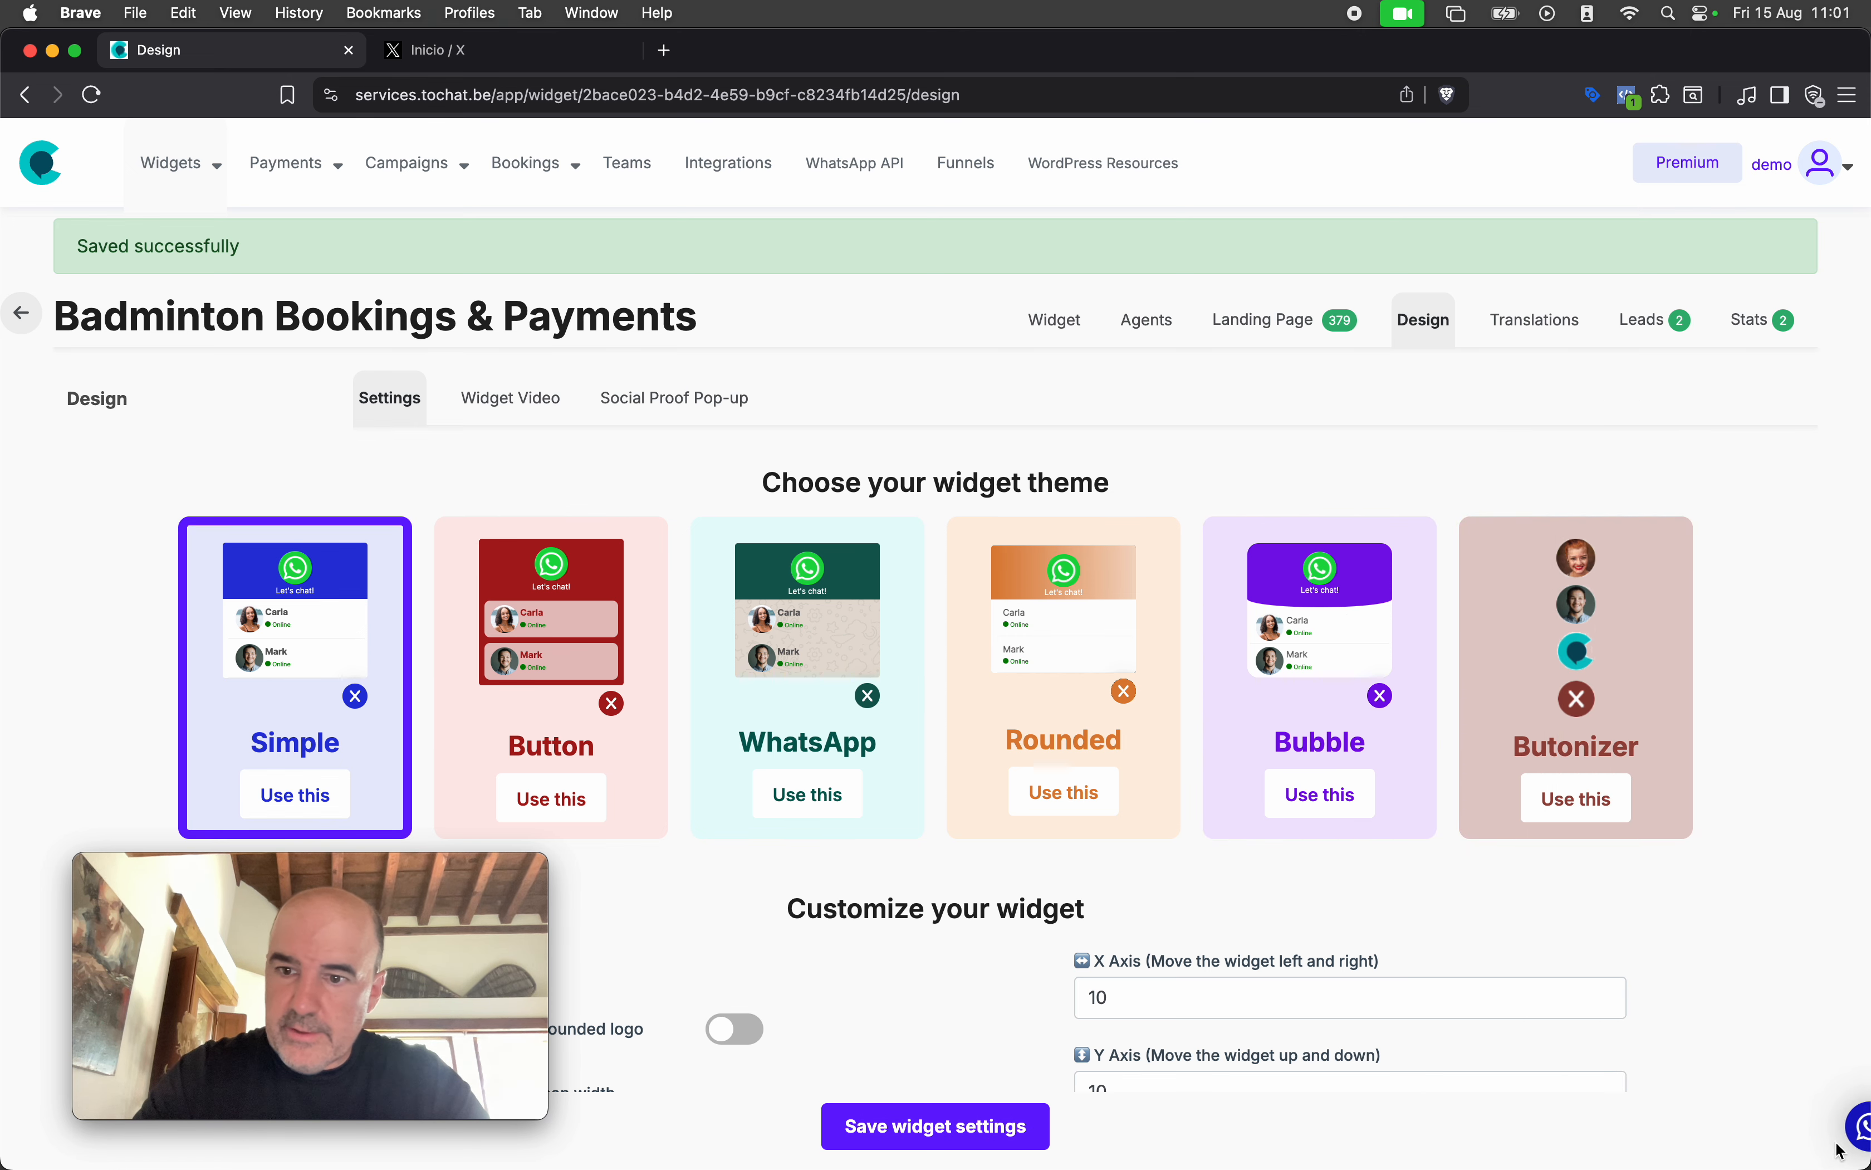
click(1838, 1140)
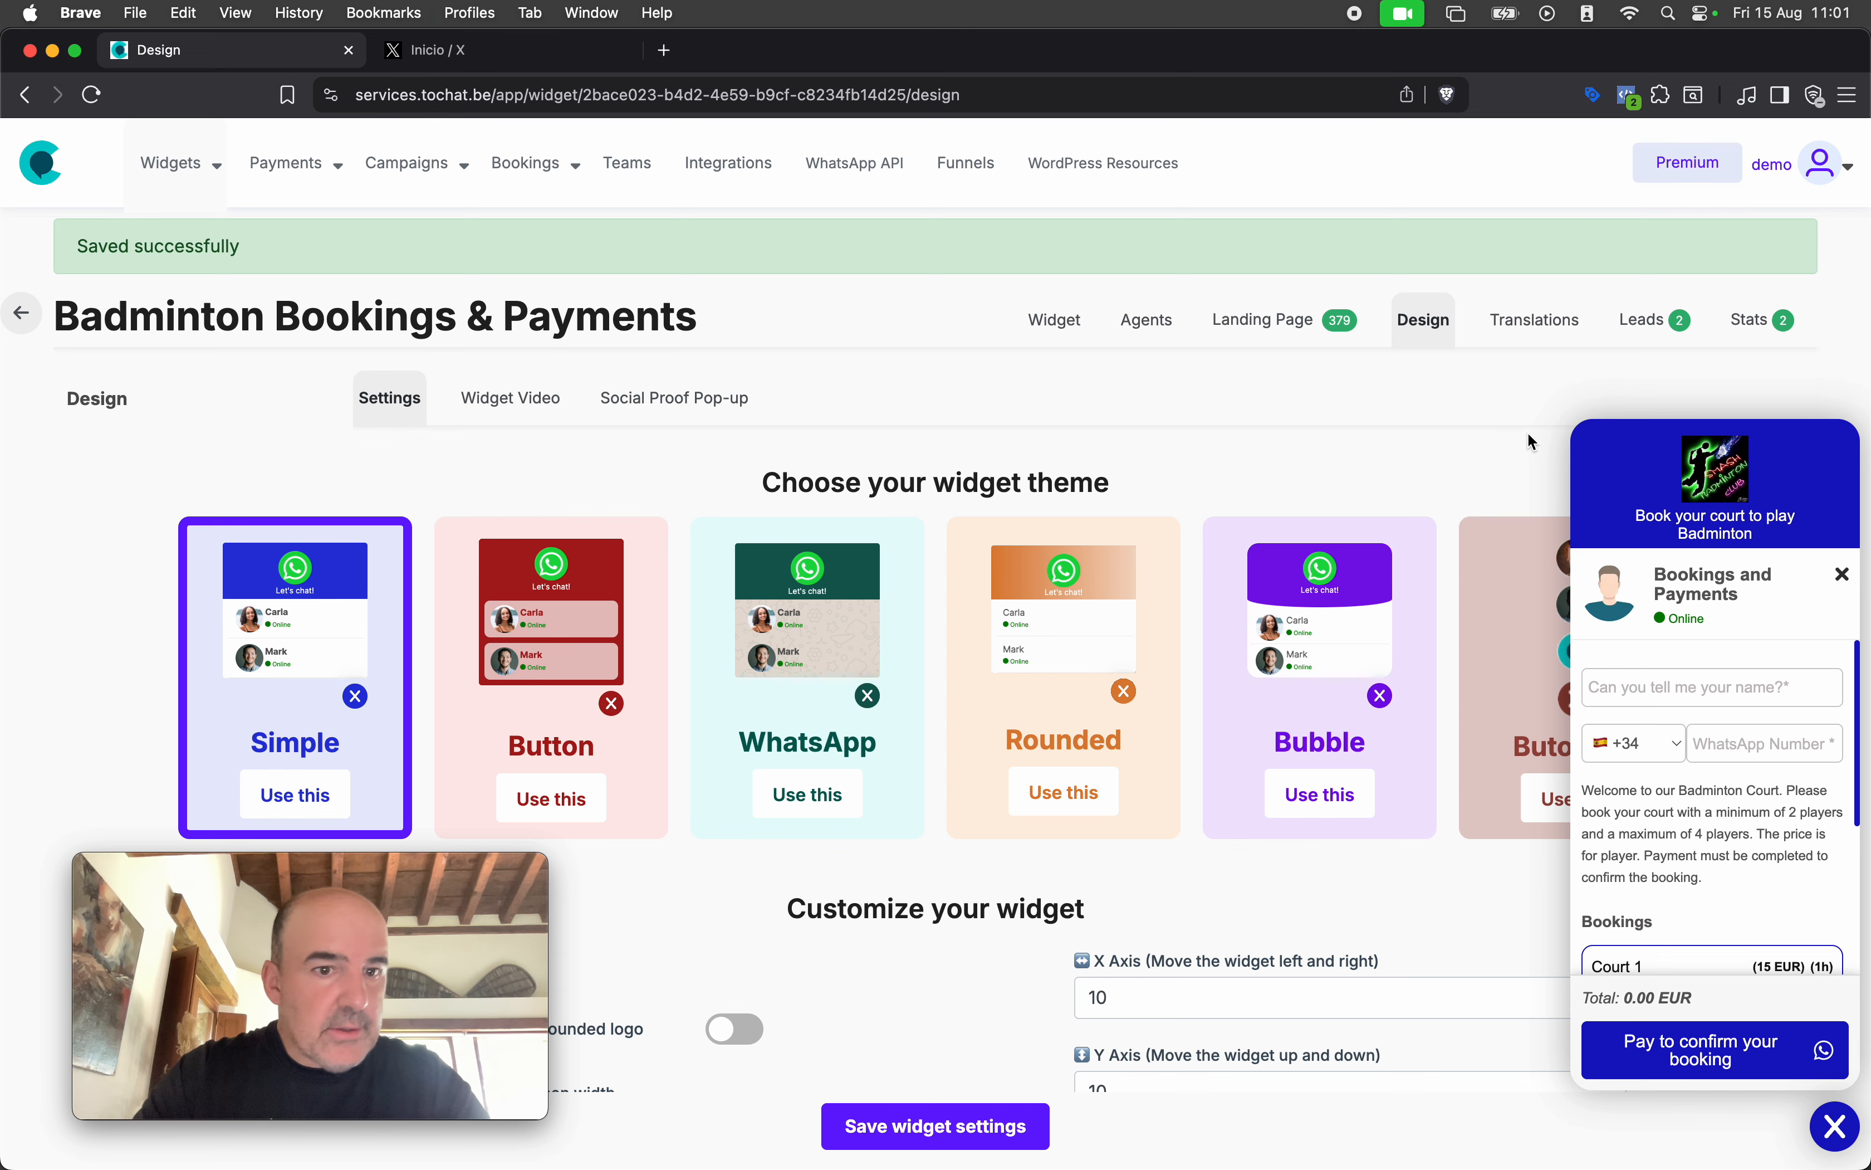
Set the widget window rounding to 0, save the settings and preview the square-cornered window
scroll(1036, 656, down, 10)
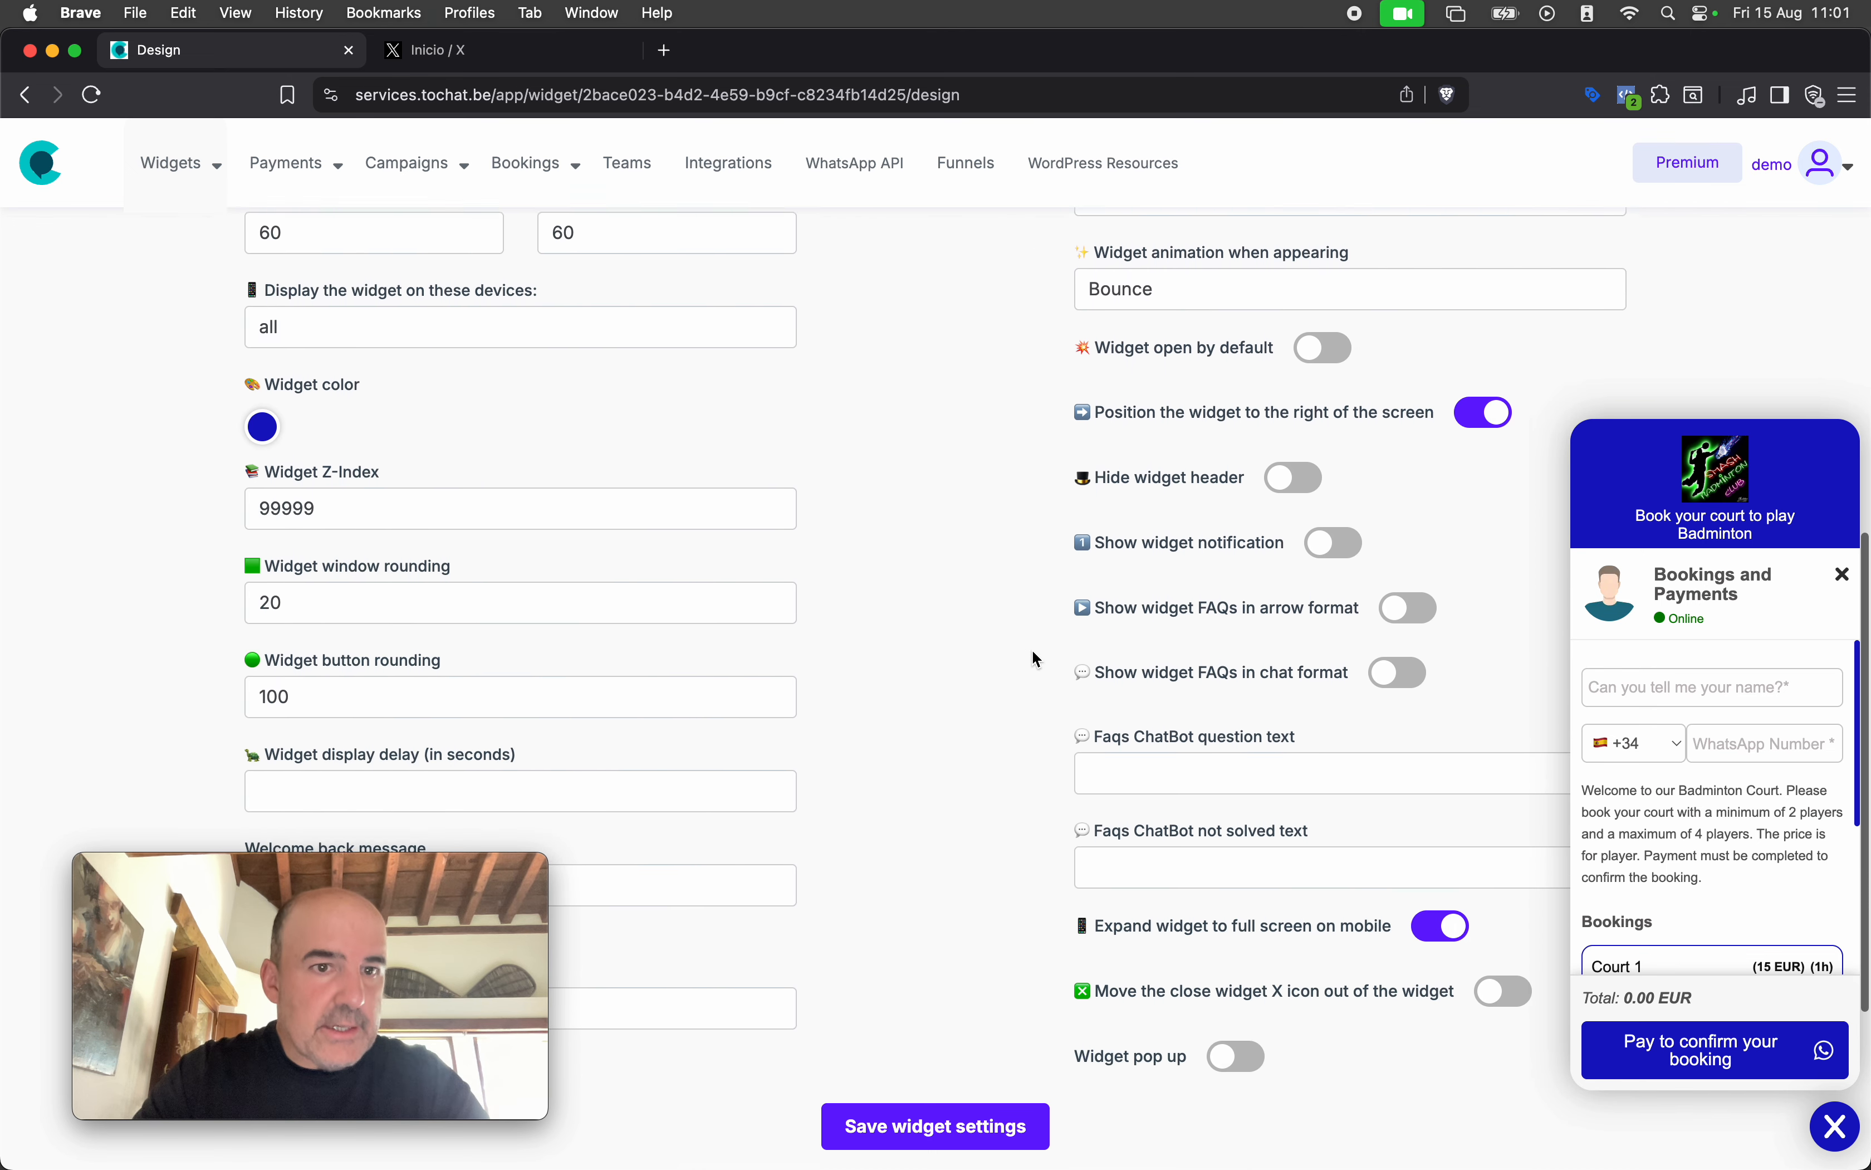
click(424, 613)
double_click(417, 609)
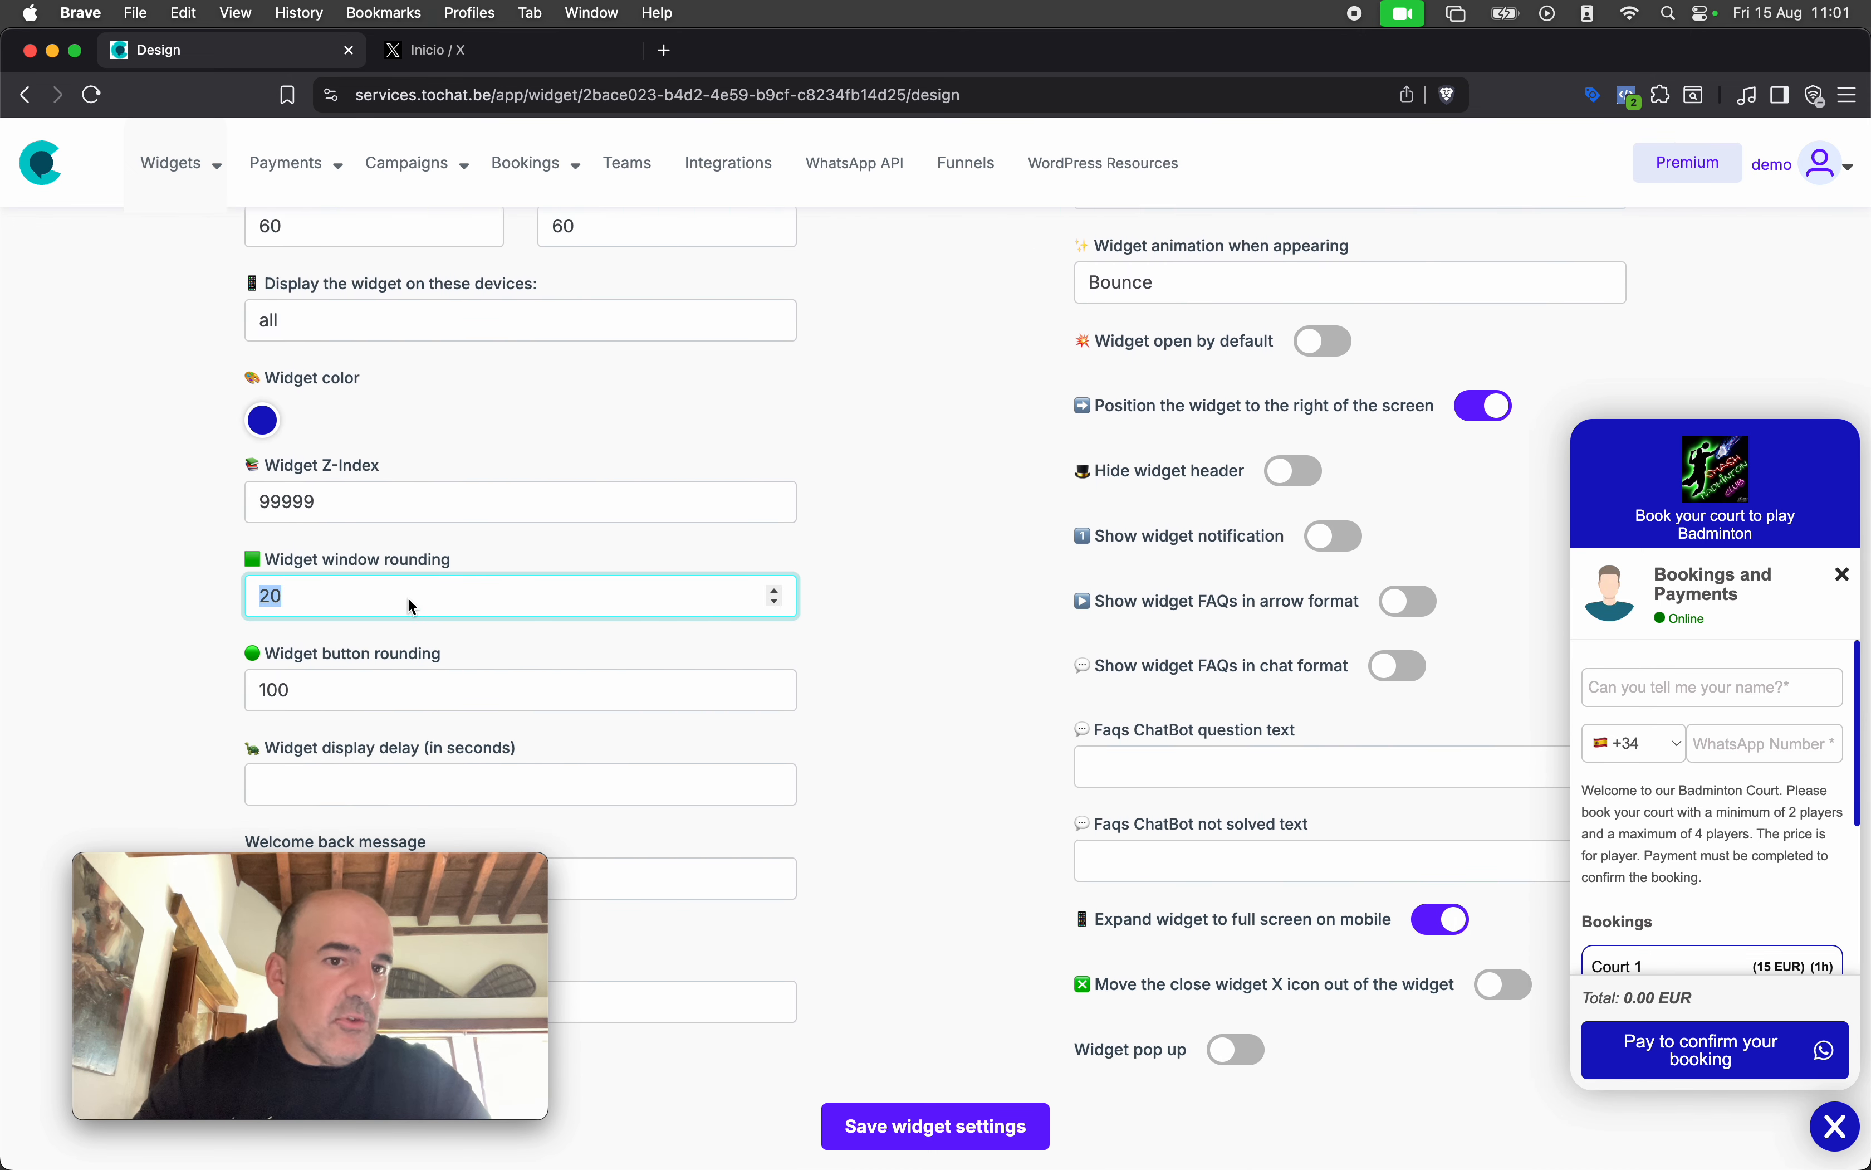
text(0)
click(854, 1120)
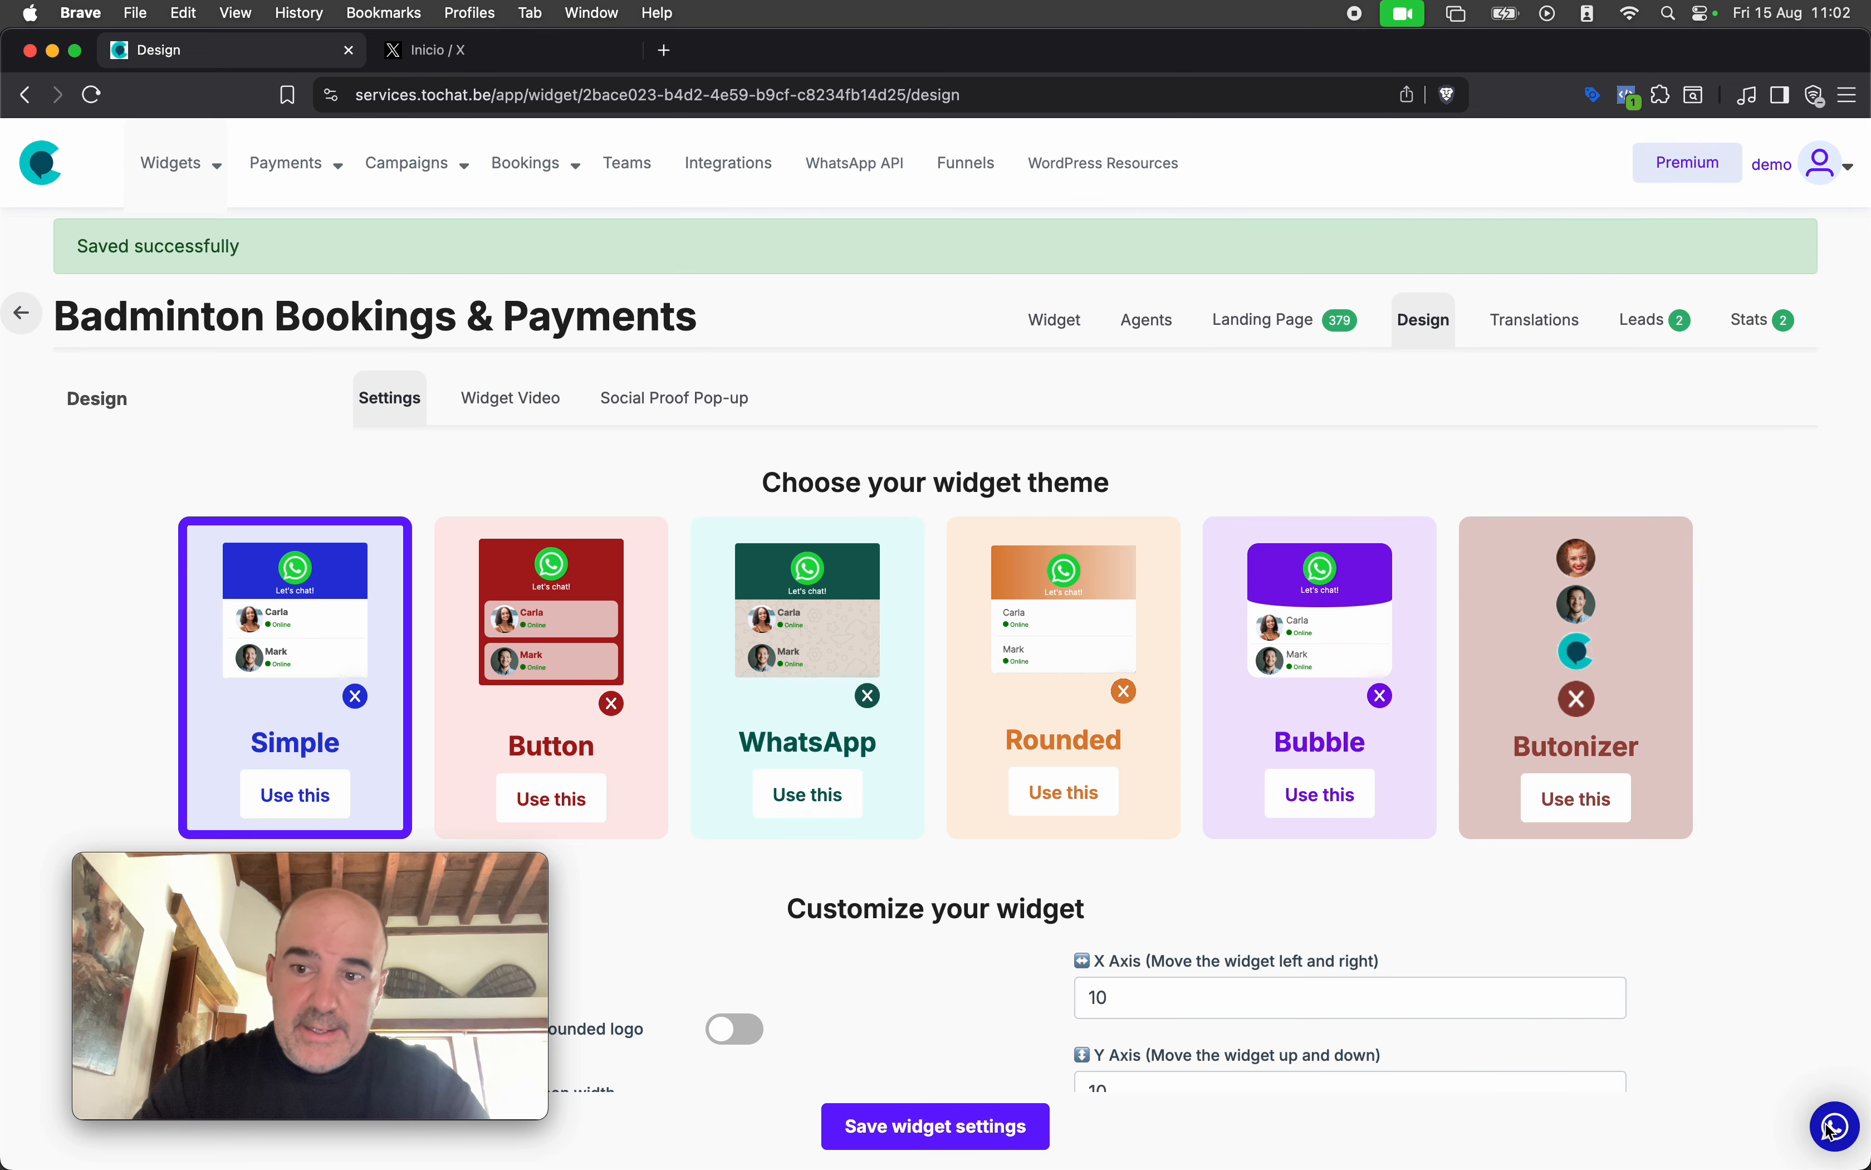
click(1832, 1126)
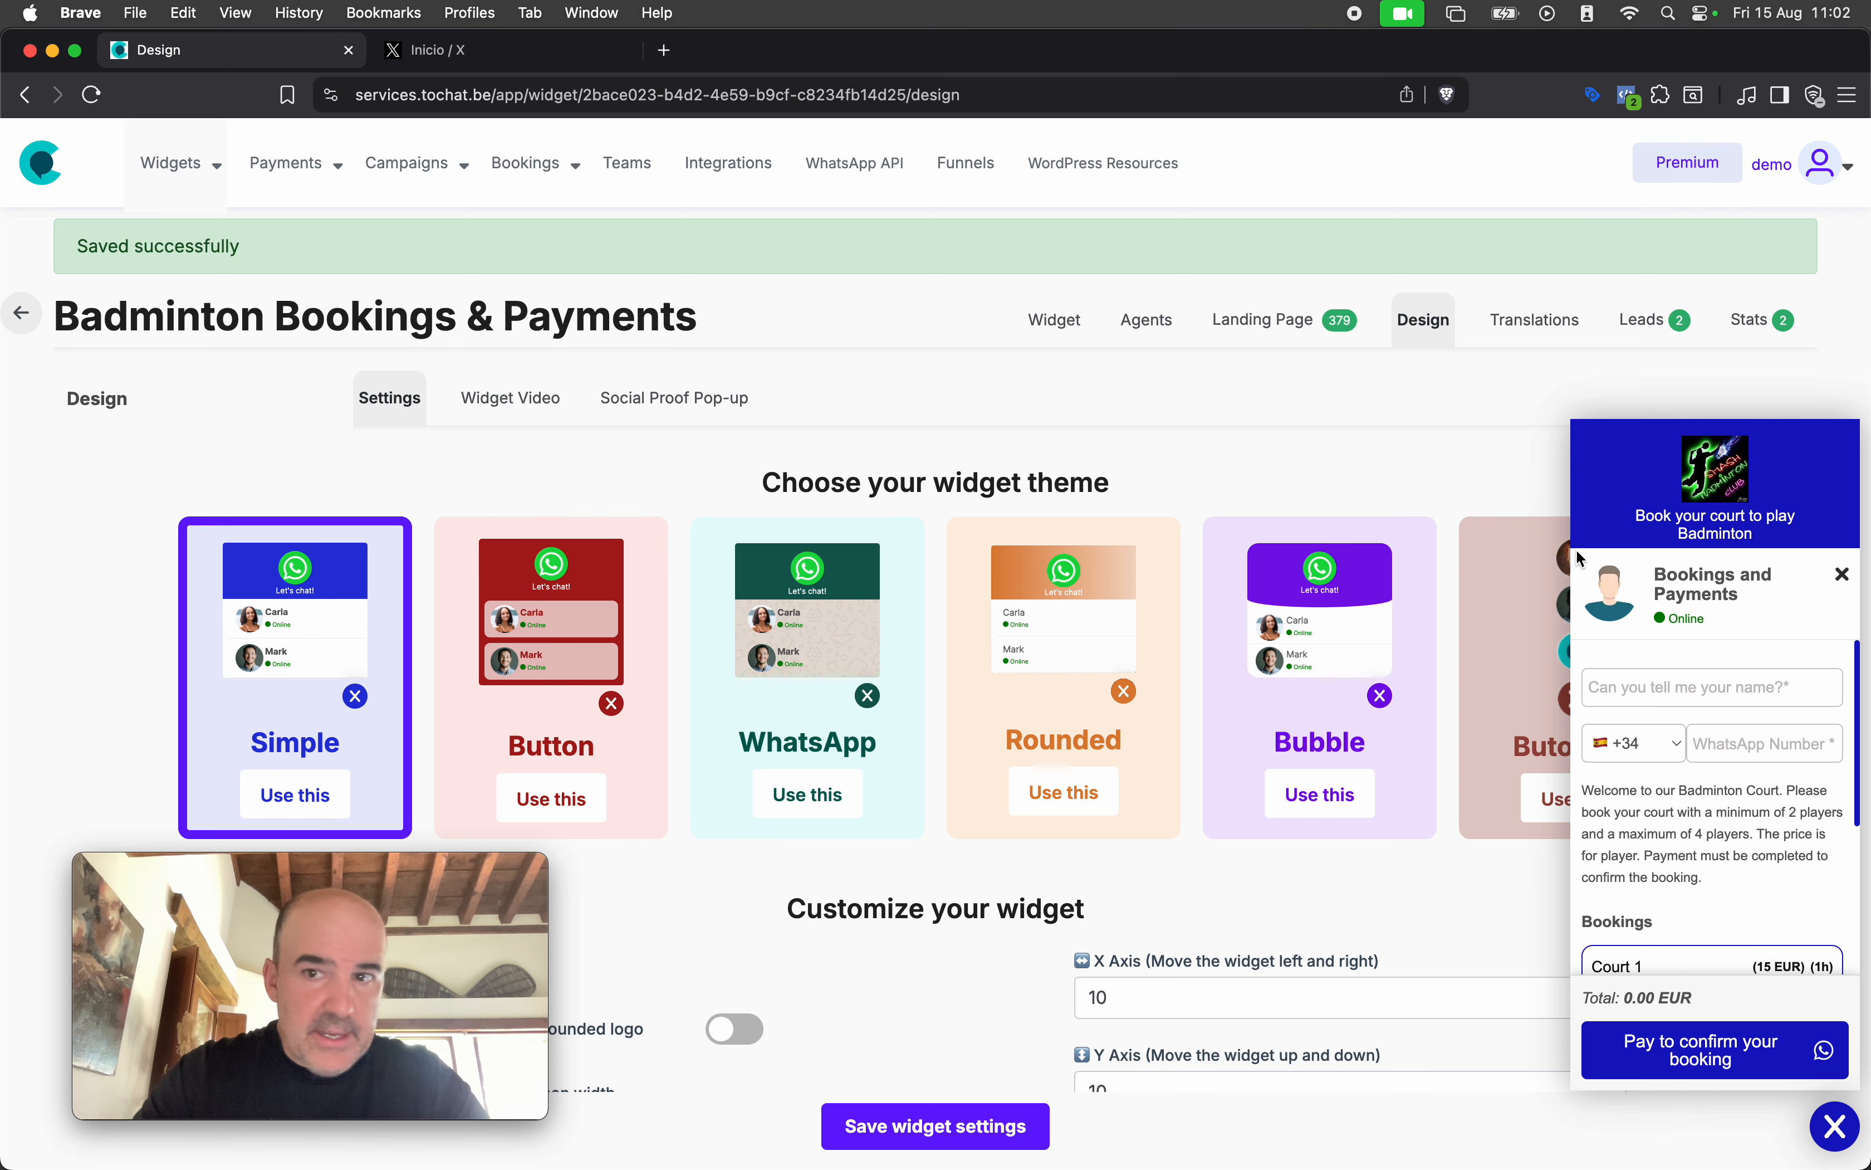
Set the widget window rounding to 5, save the widget settings and preview the window
scroll(472, 702, down, 10)
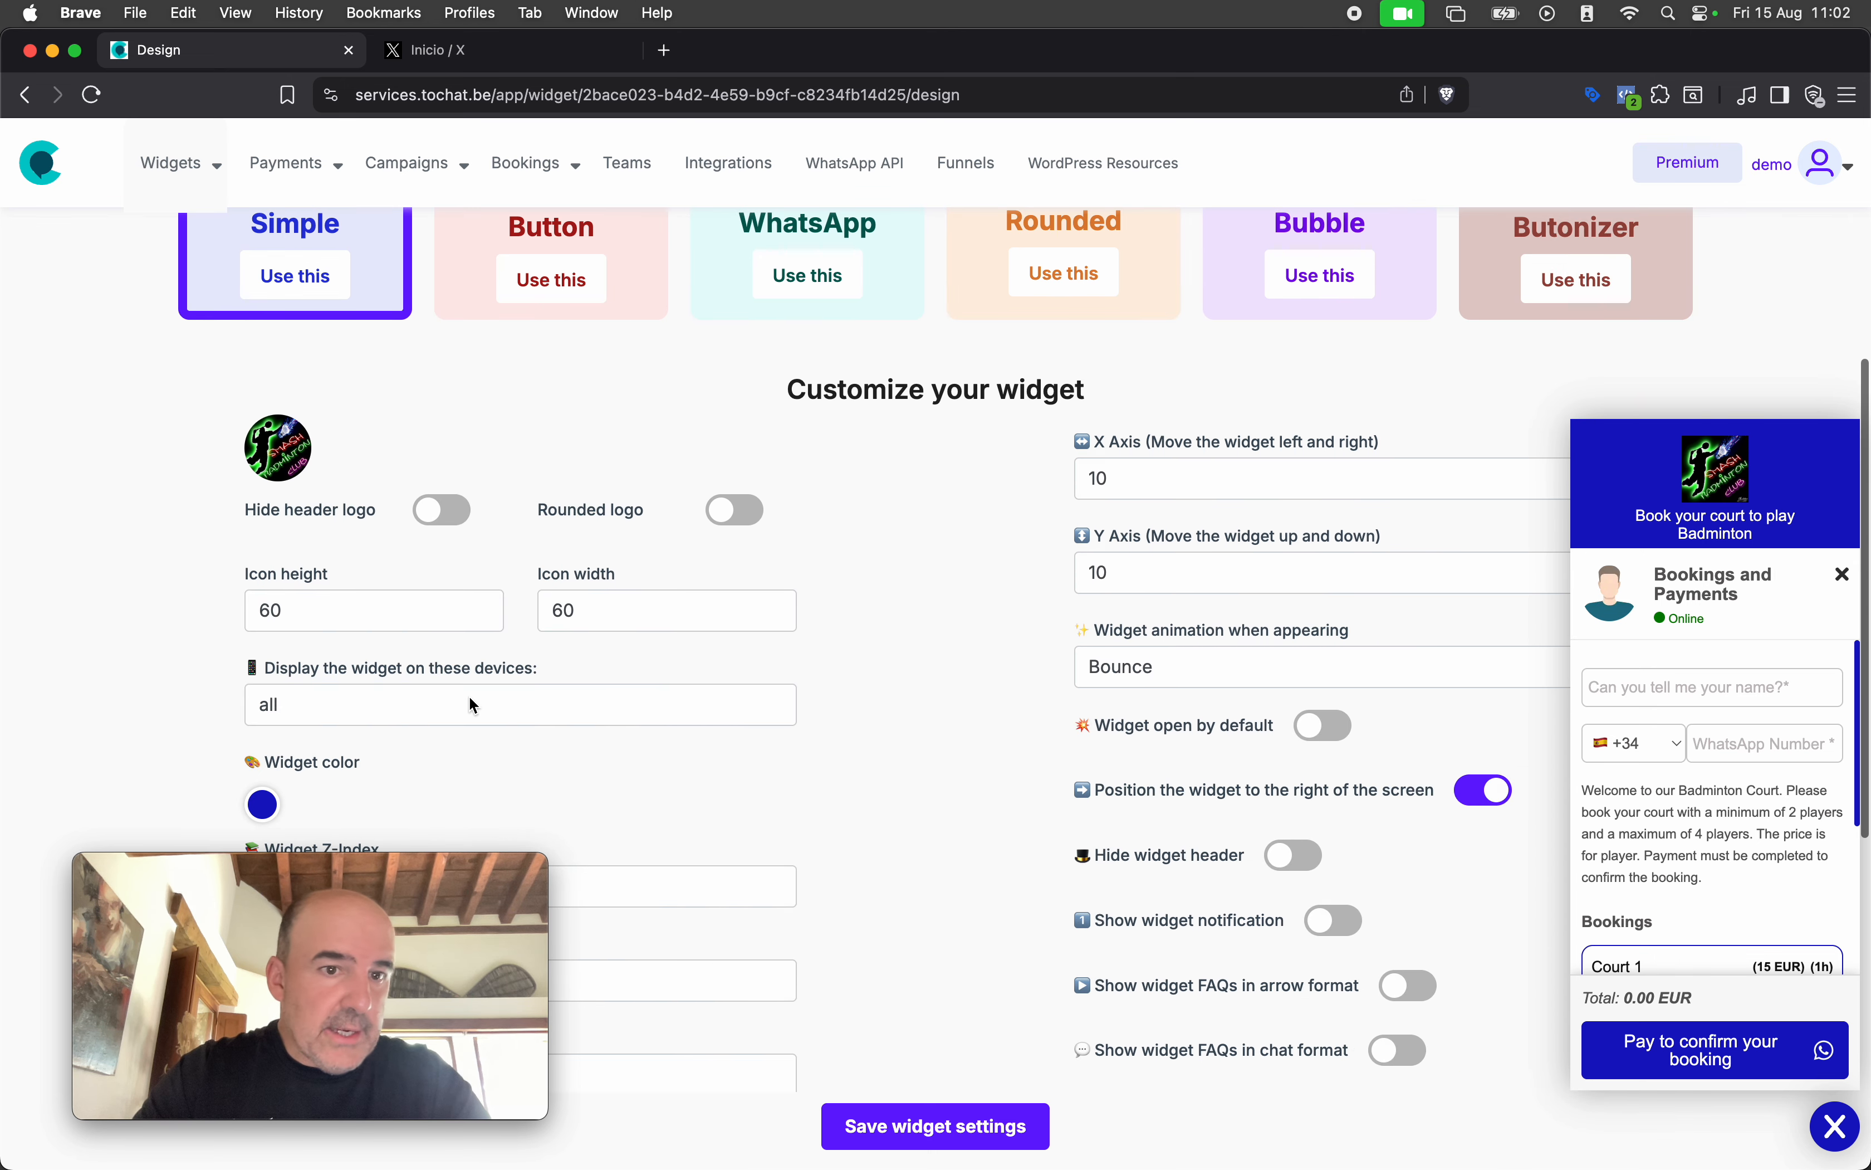
scroll(344, 787, down, 2)
double_click(296, 560)
text(5)
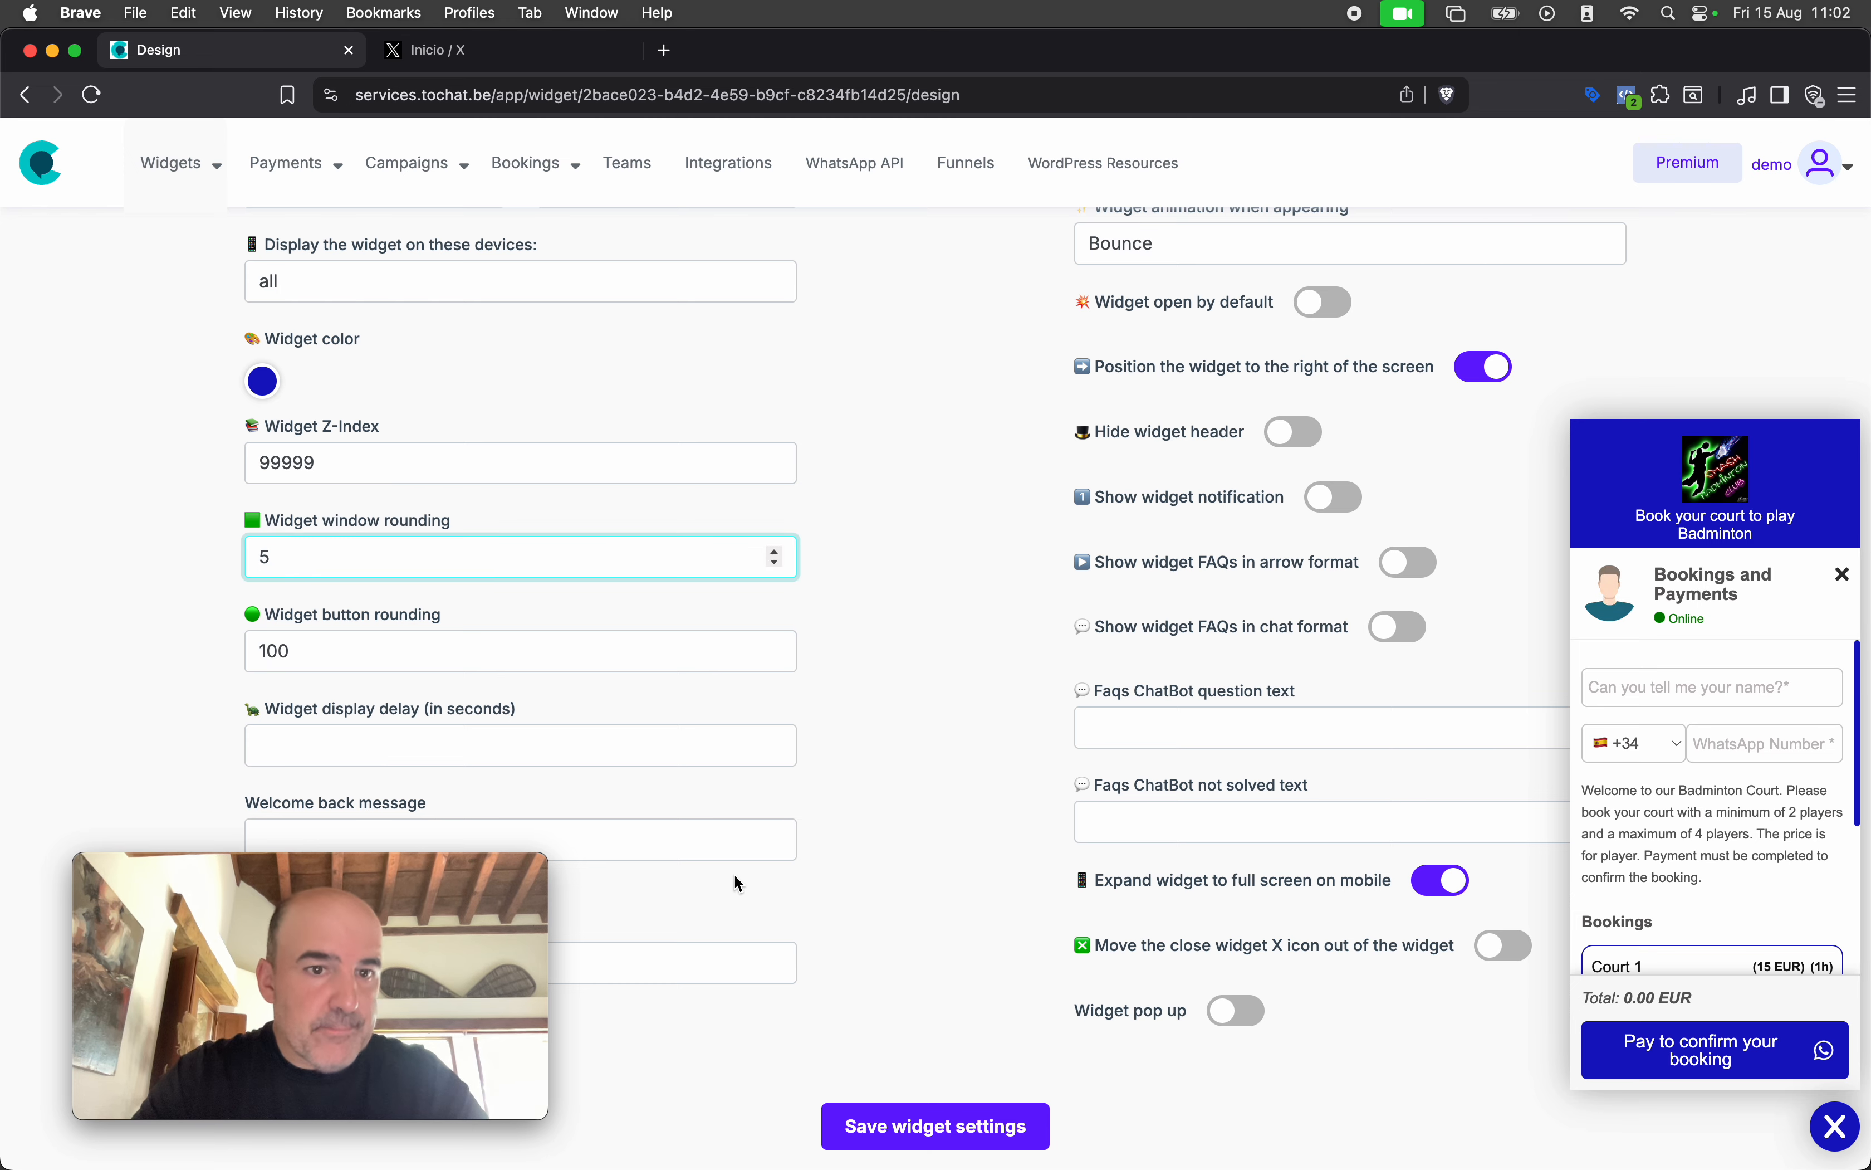
click(897, 1128)
scroll(716, 756, down, 15)
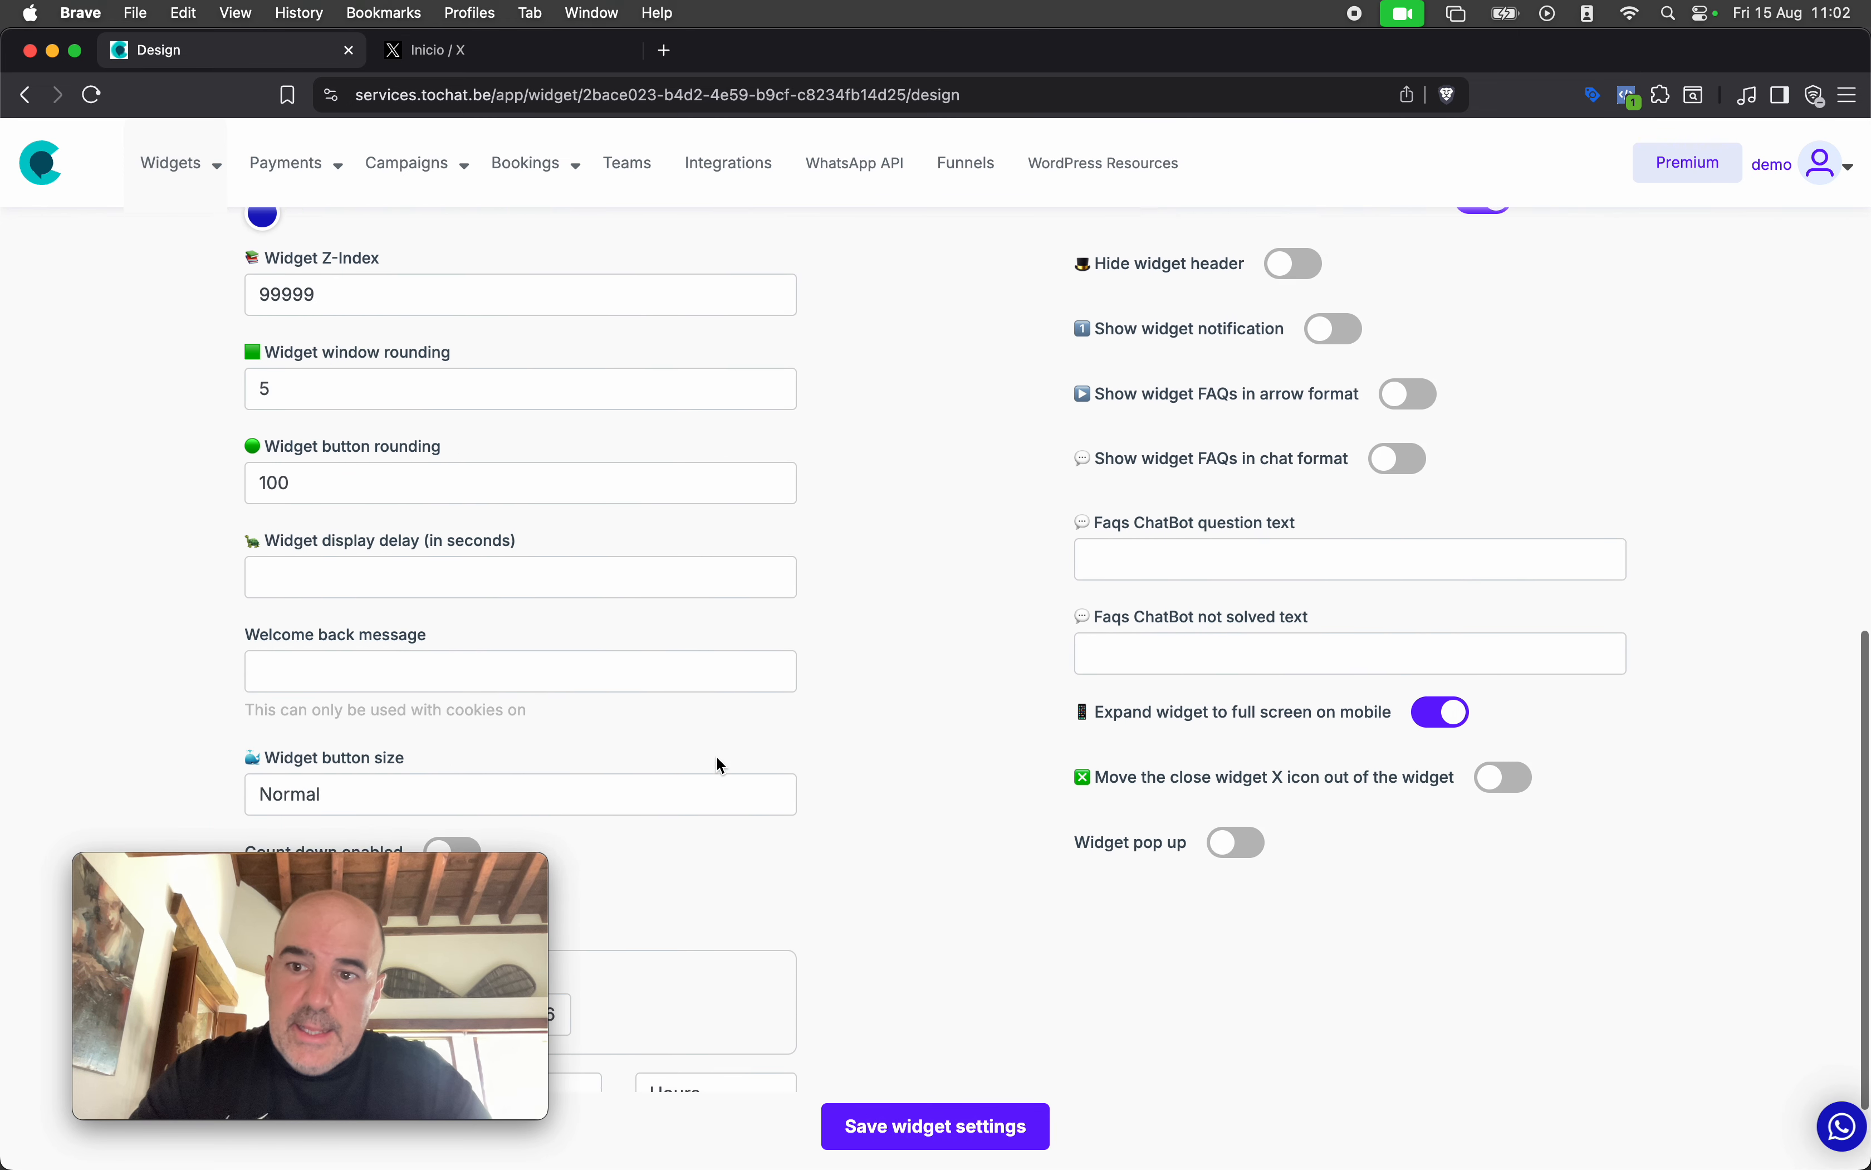
click(1837, 1127)
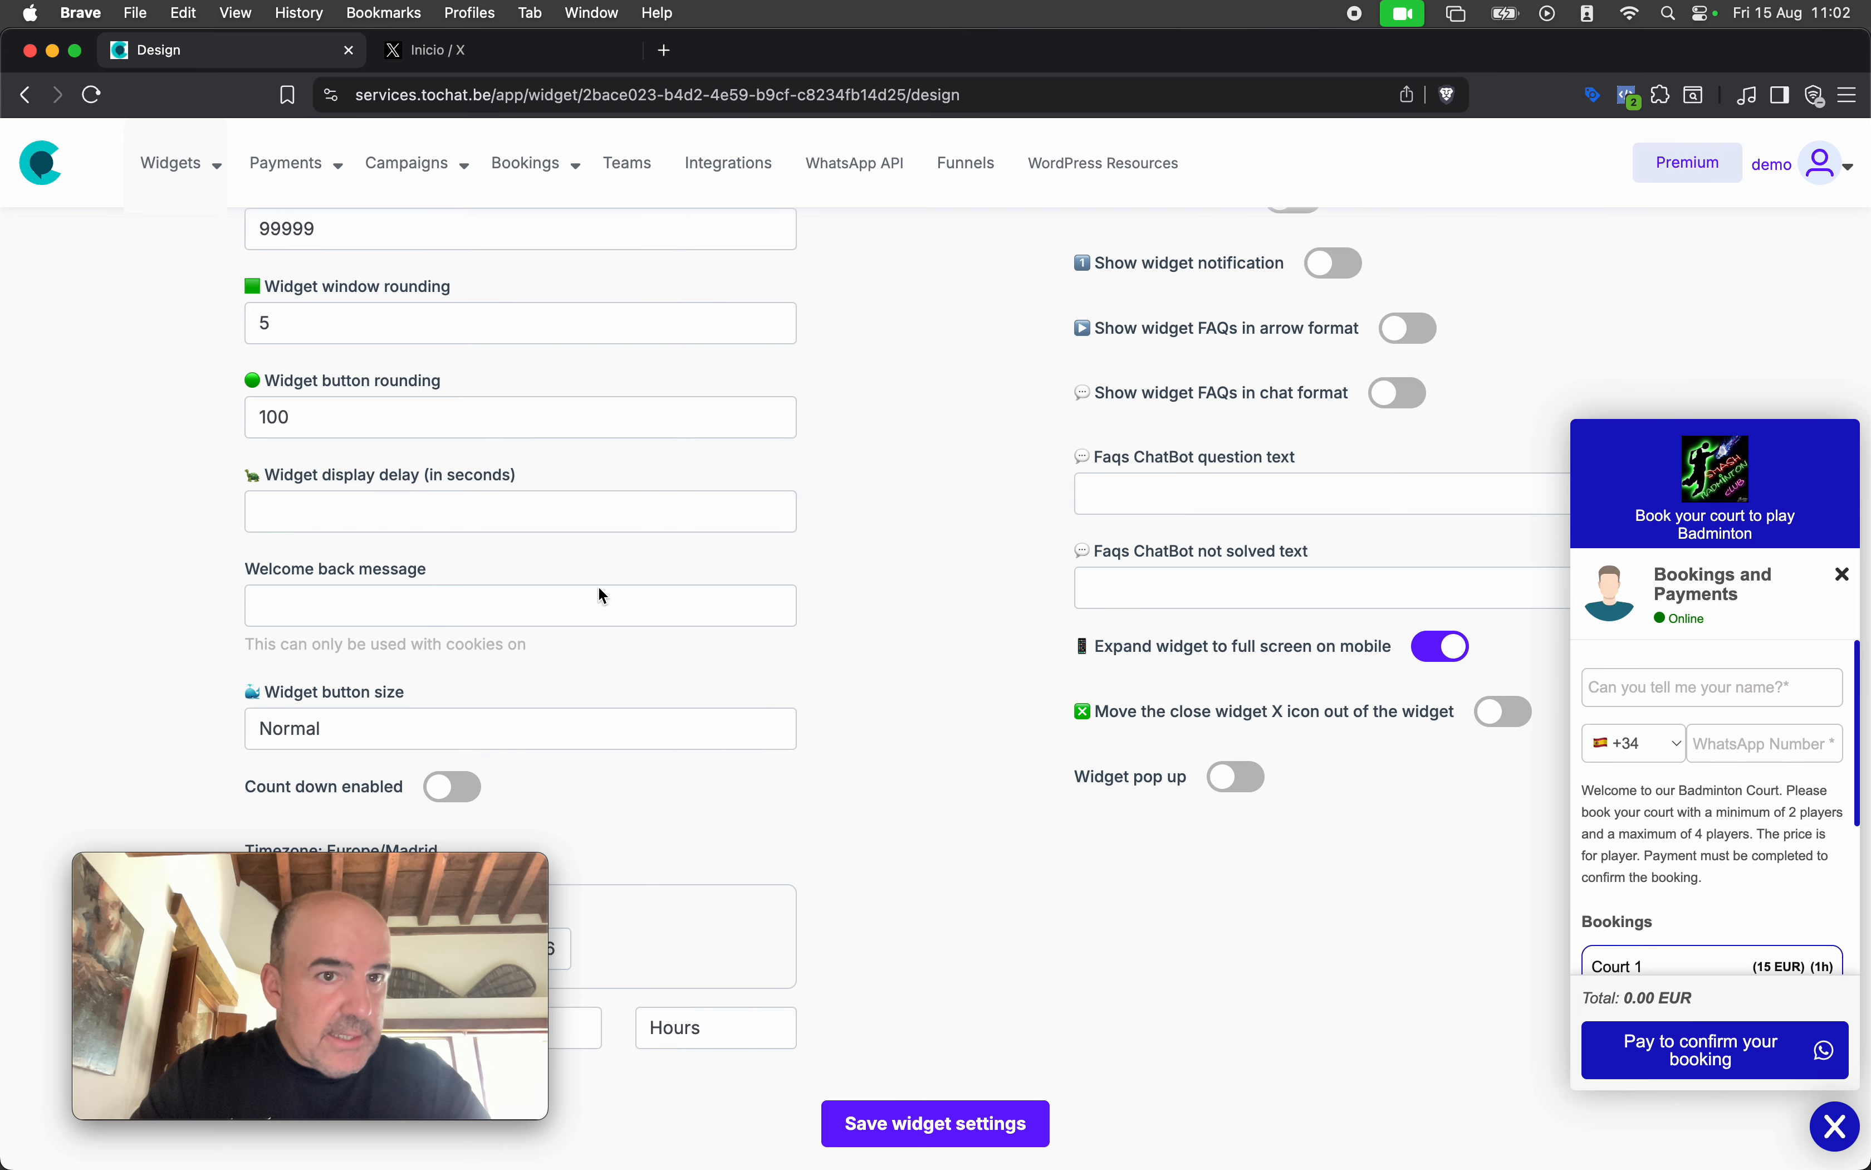
Set the widget button rounding to 0, save the settings and preview the widget with its square button
scroll(603, 595, up, 2)
double_click(417, 487)
text(0)
click(959, 1123)
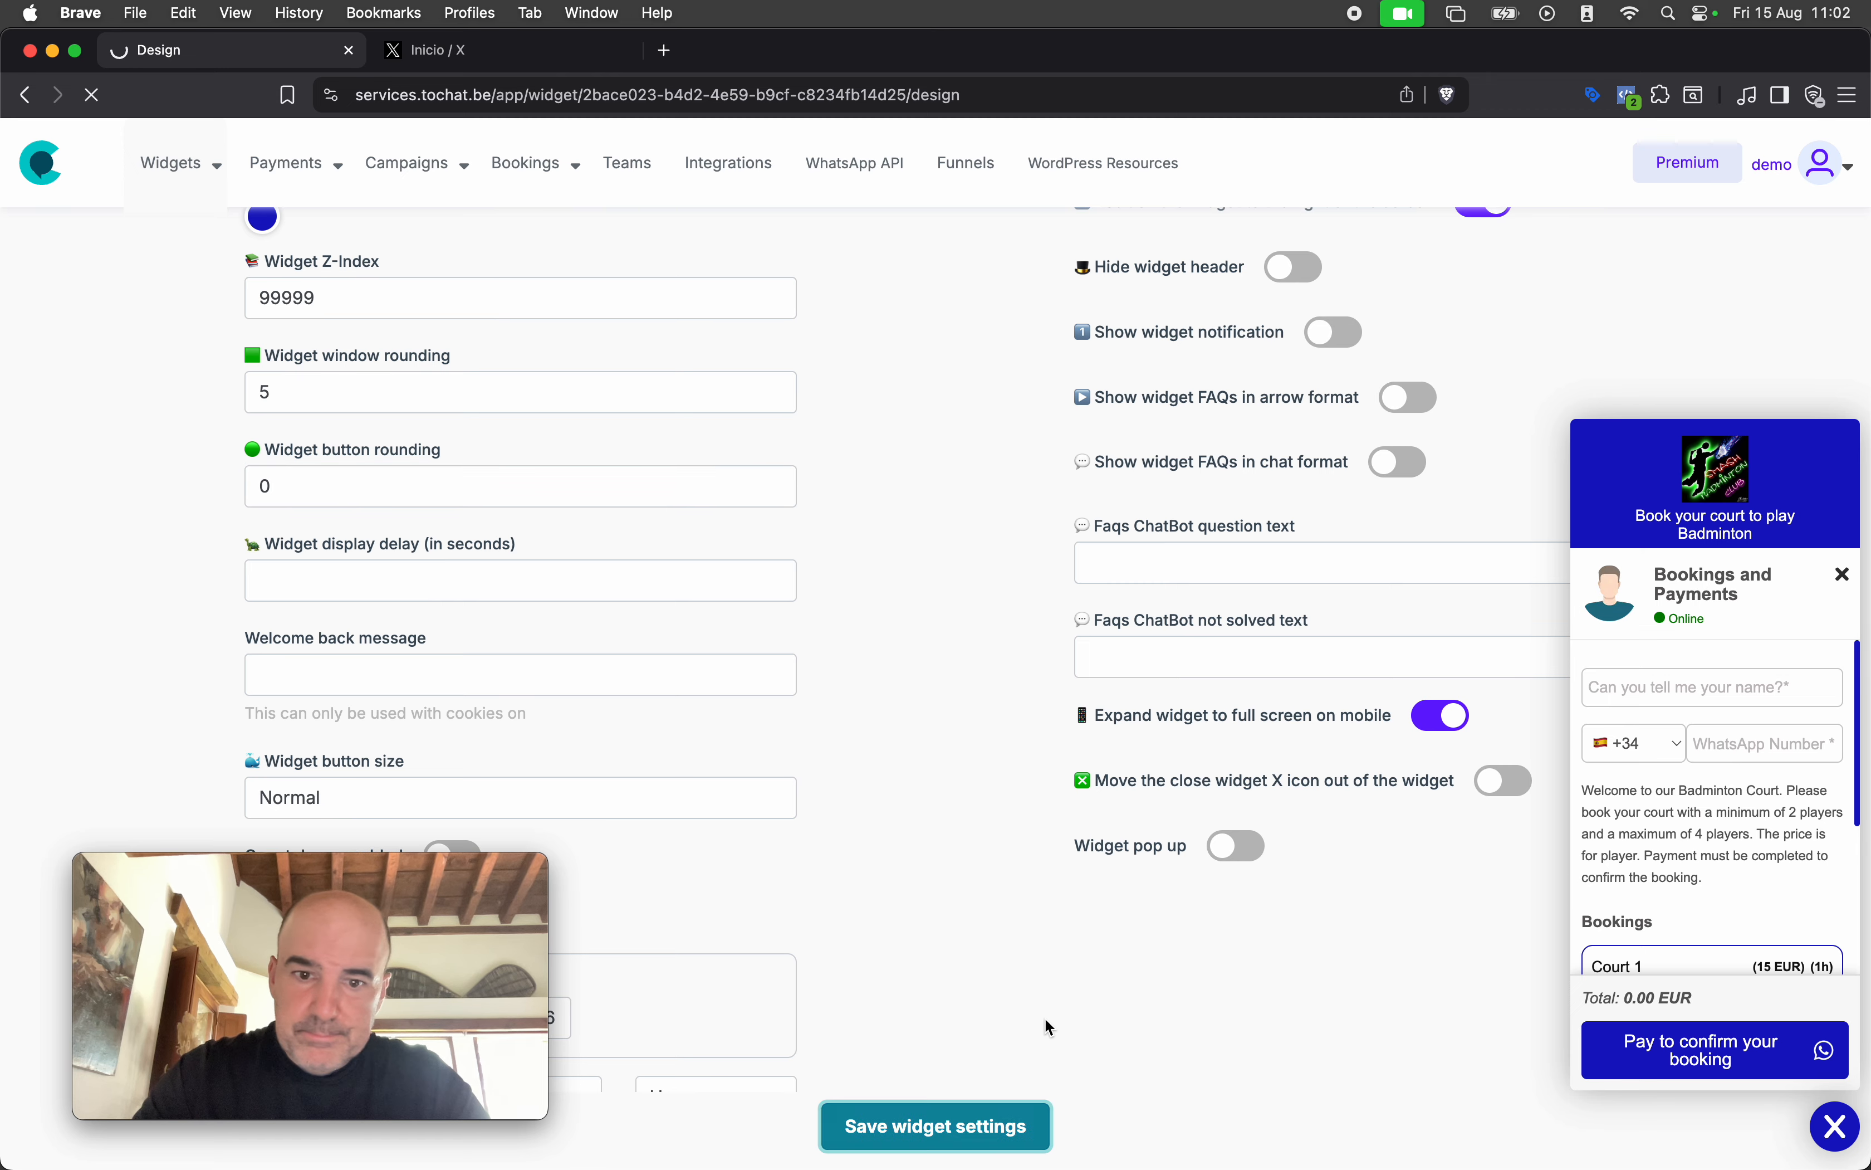
scroll(1633, 998, down, 2)
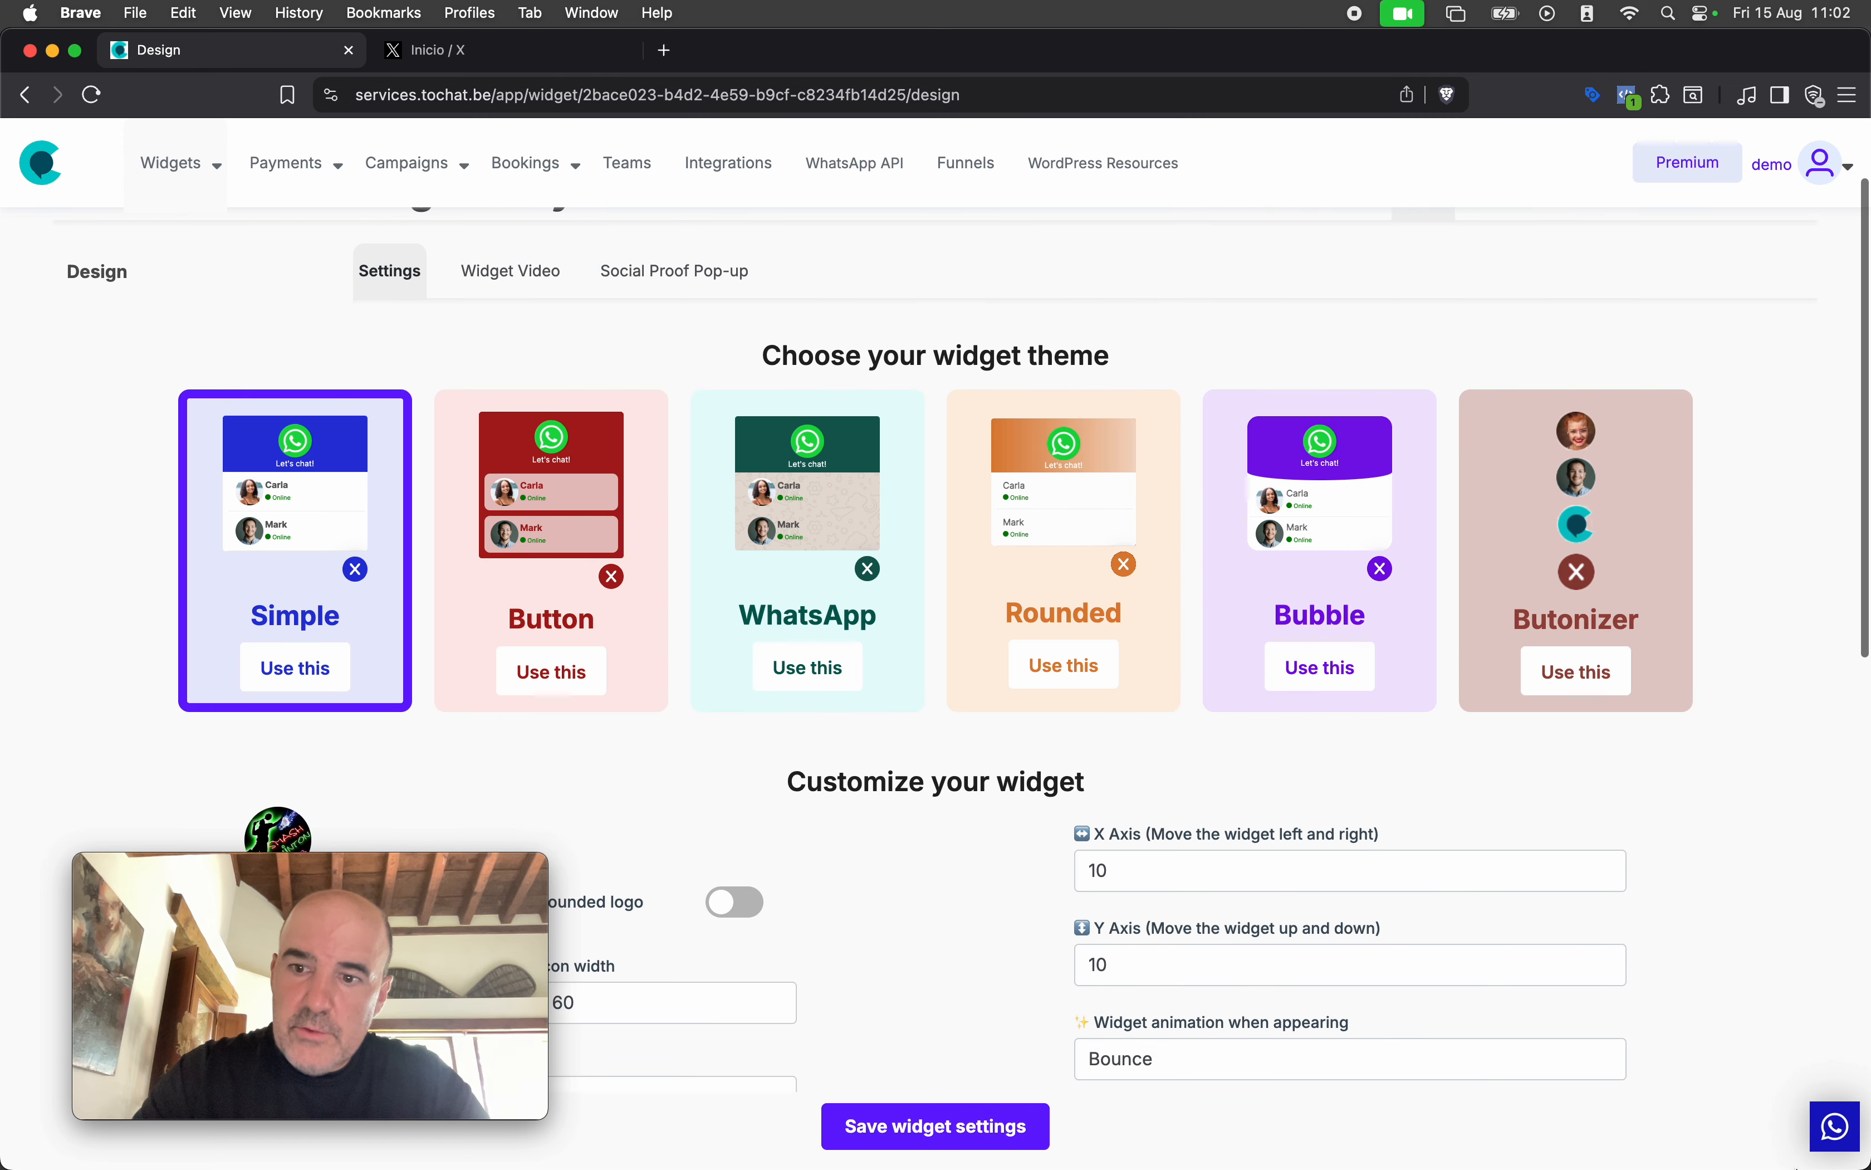
click(1835, 1128)
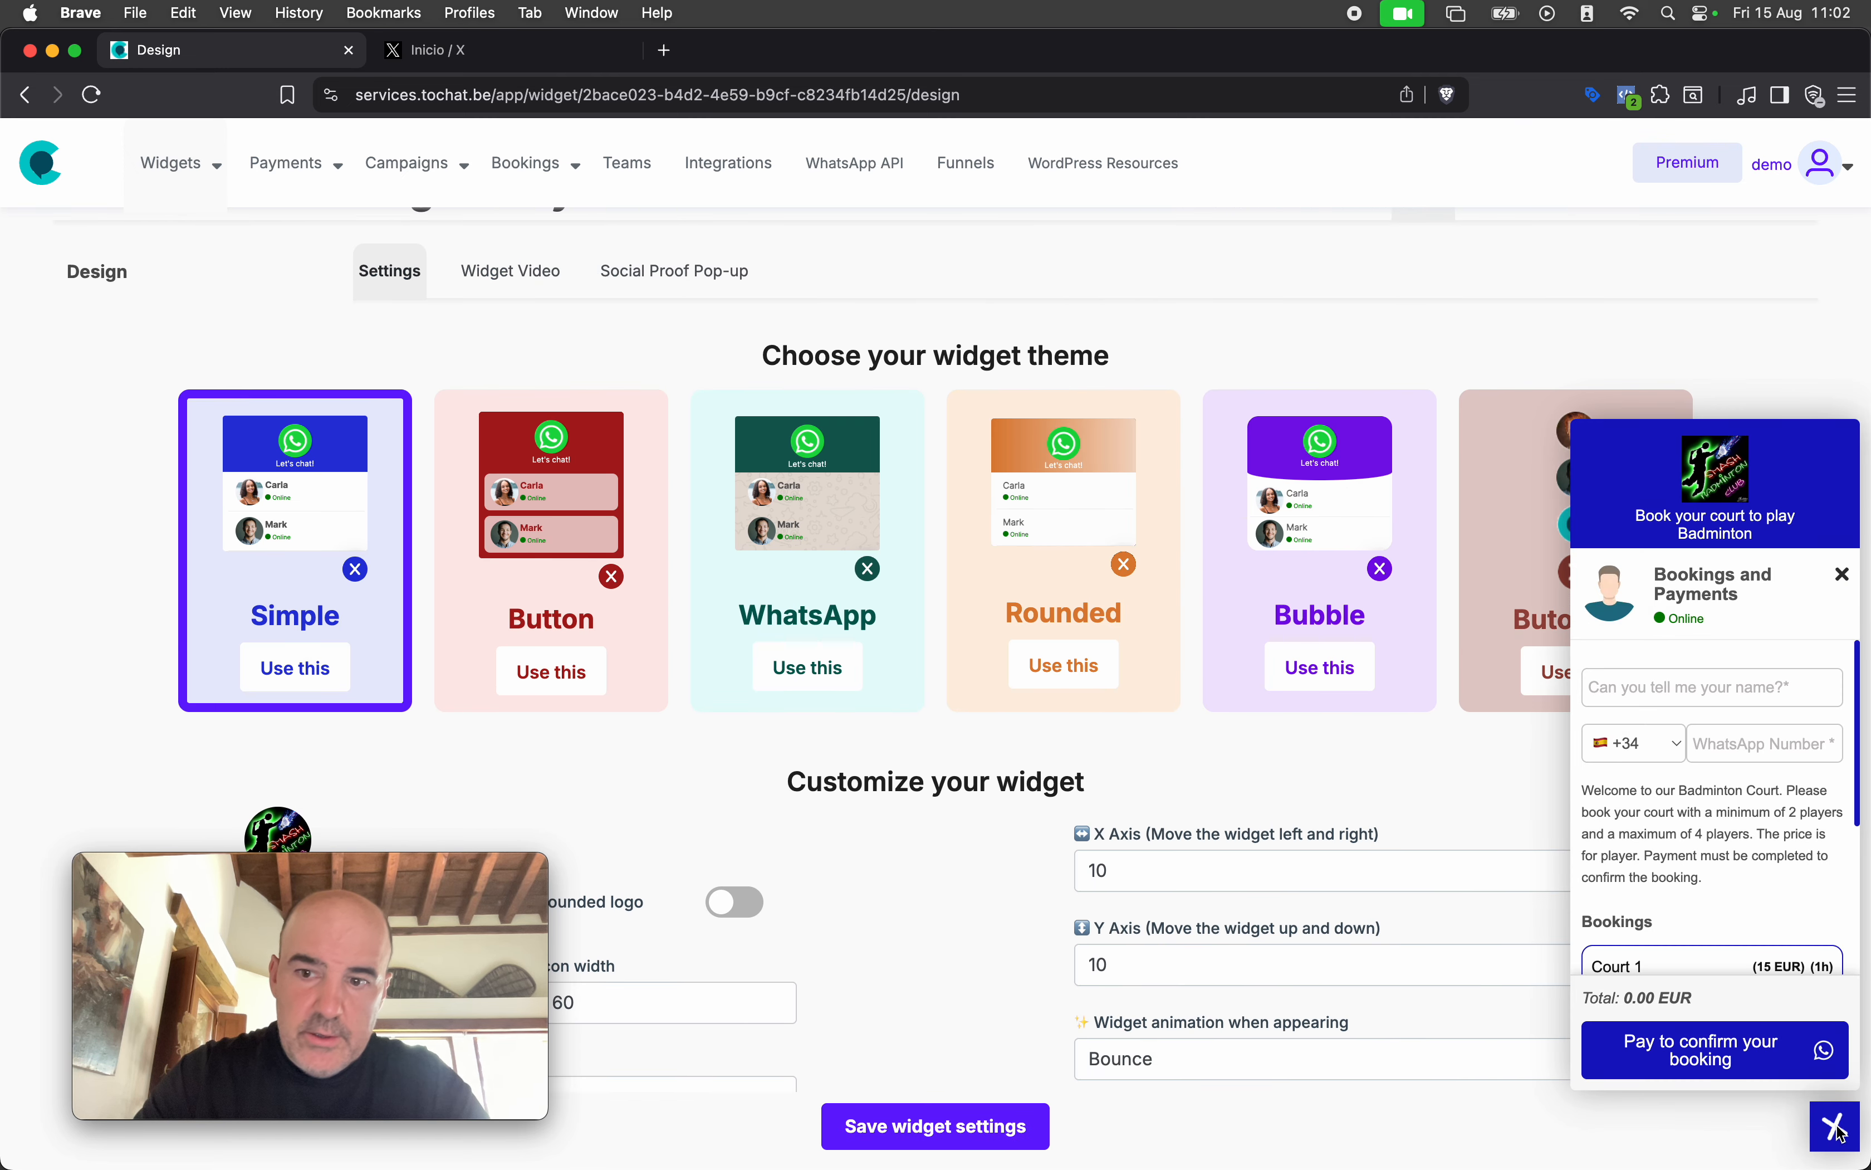
Set the widget button rounding to 100, save the widget settings and preview the widget with its round button
click(1837, 1130)
scroll(694, 820, down, 10)
scroll(694, 826, down, 3)
click(416, 619)
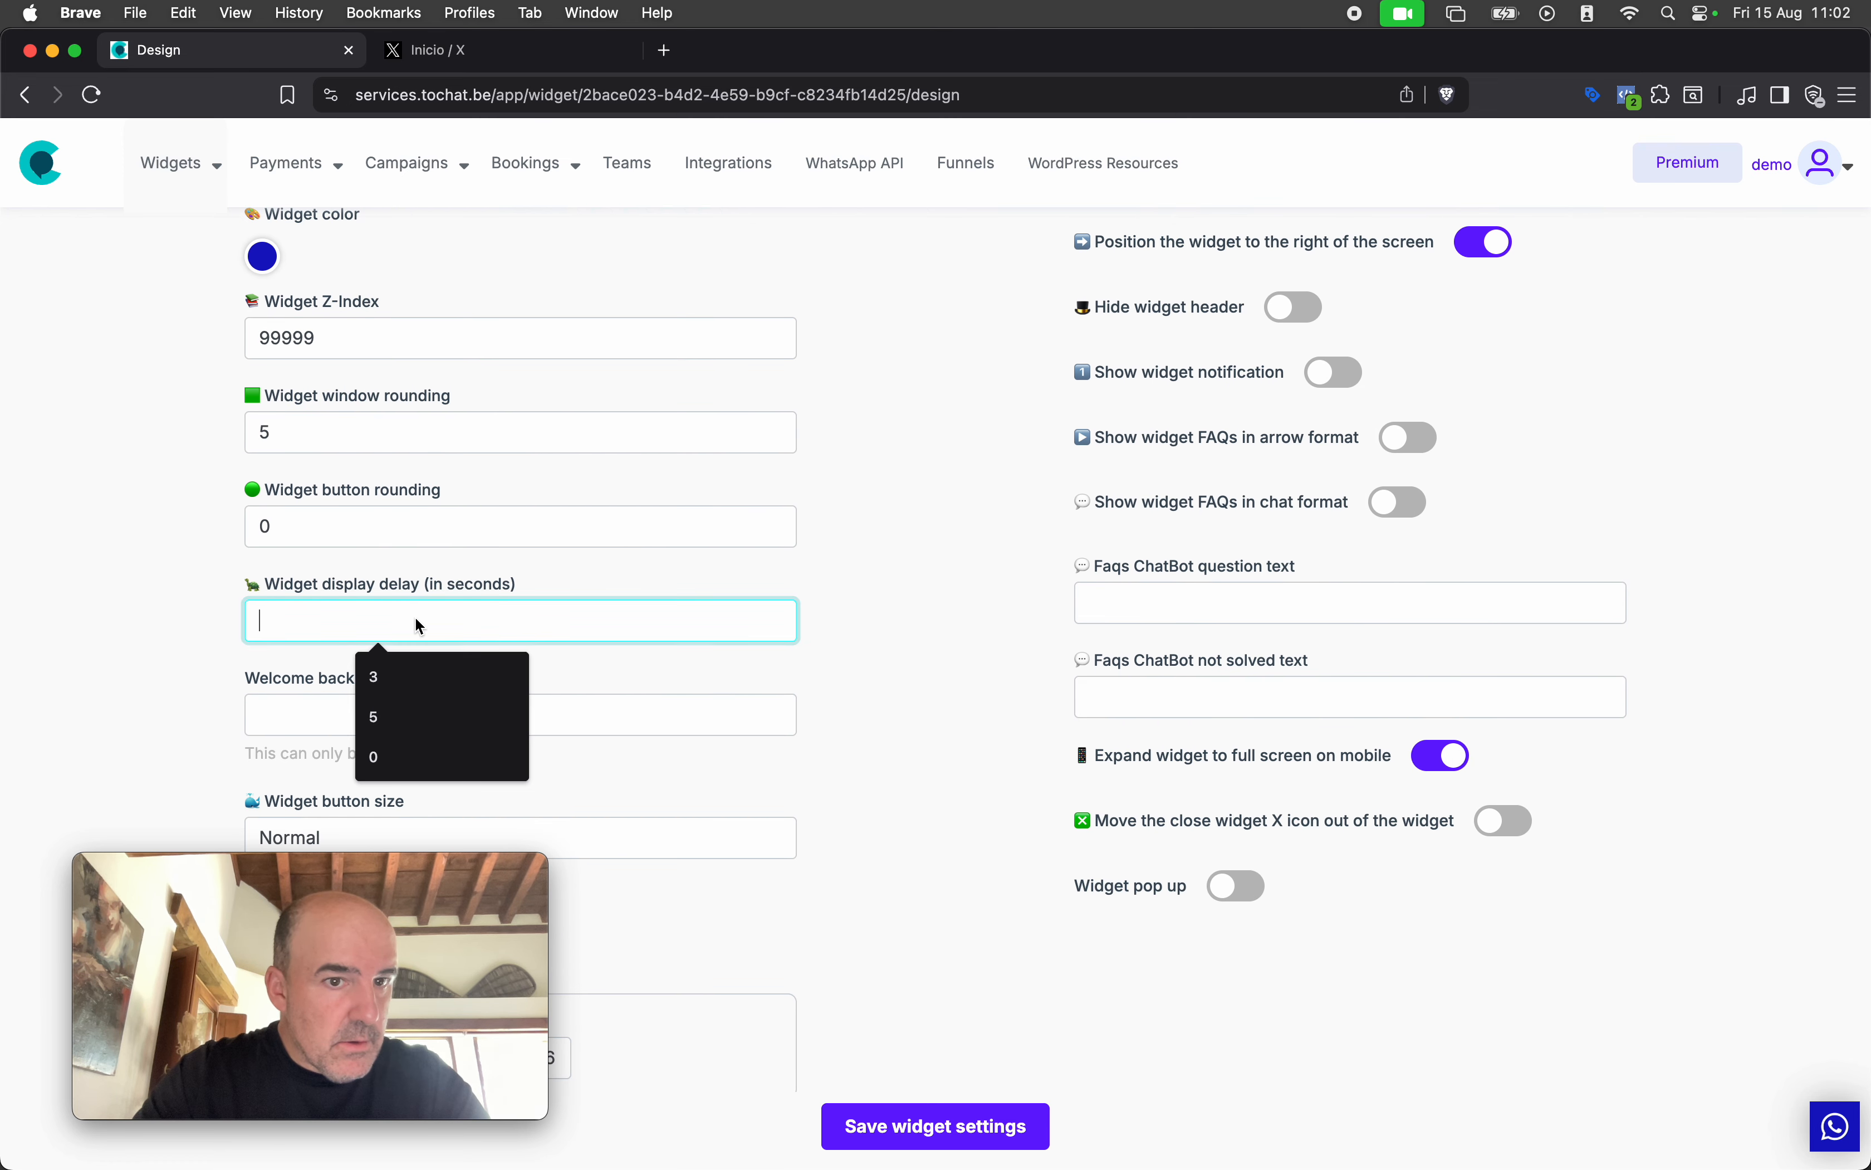
double_click(390, 523)
text(100)
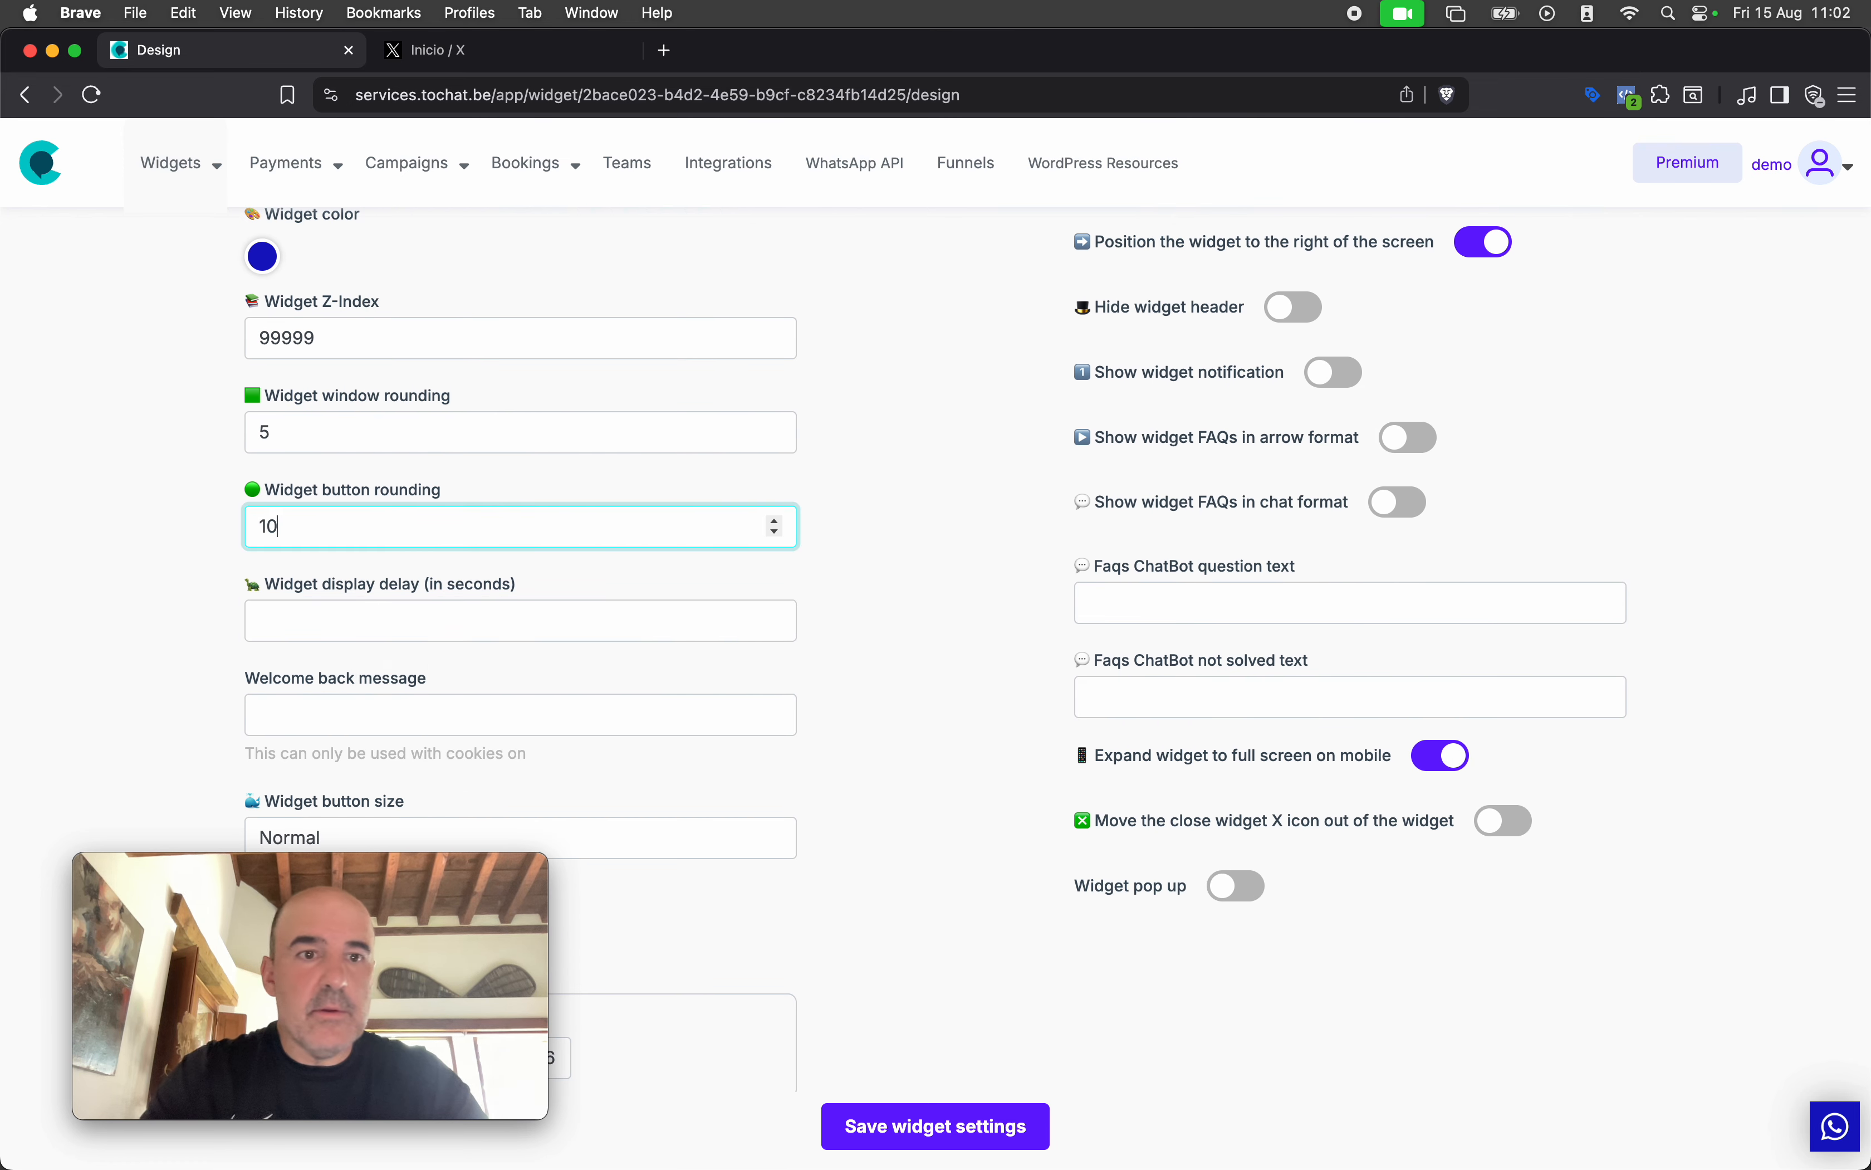
click(887, 1138)
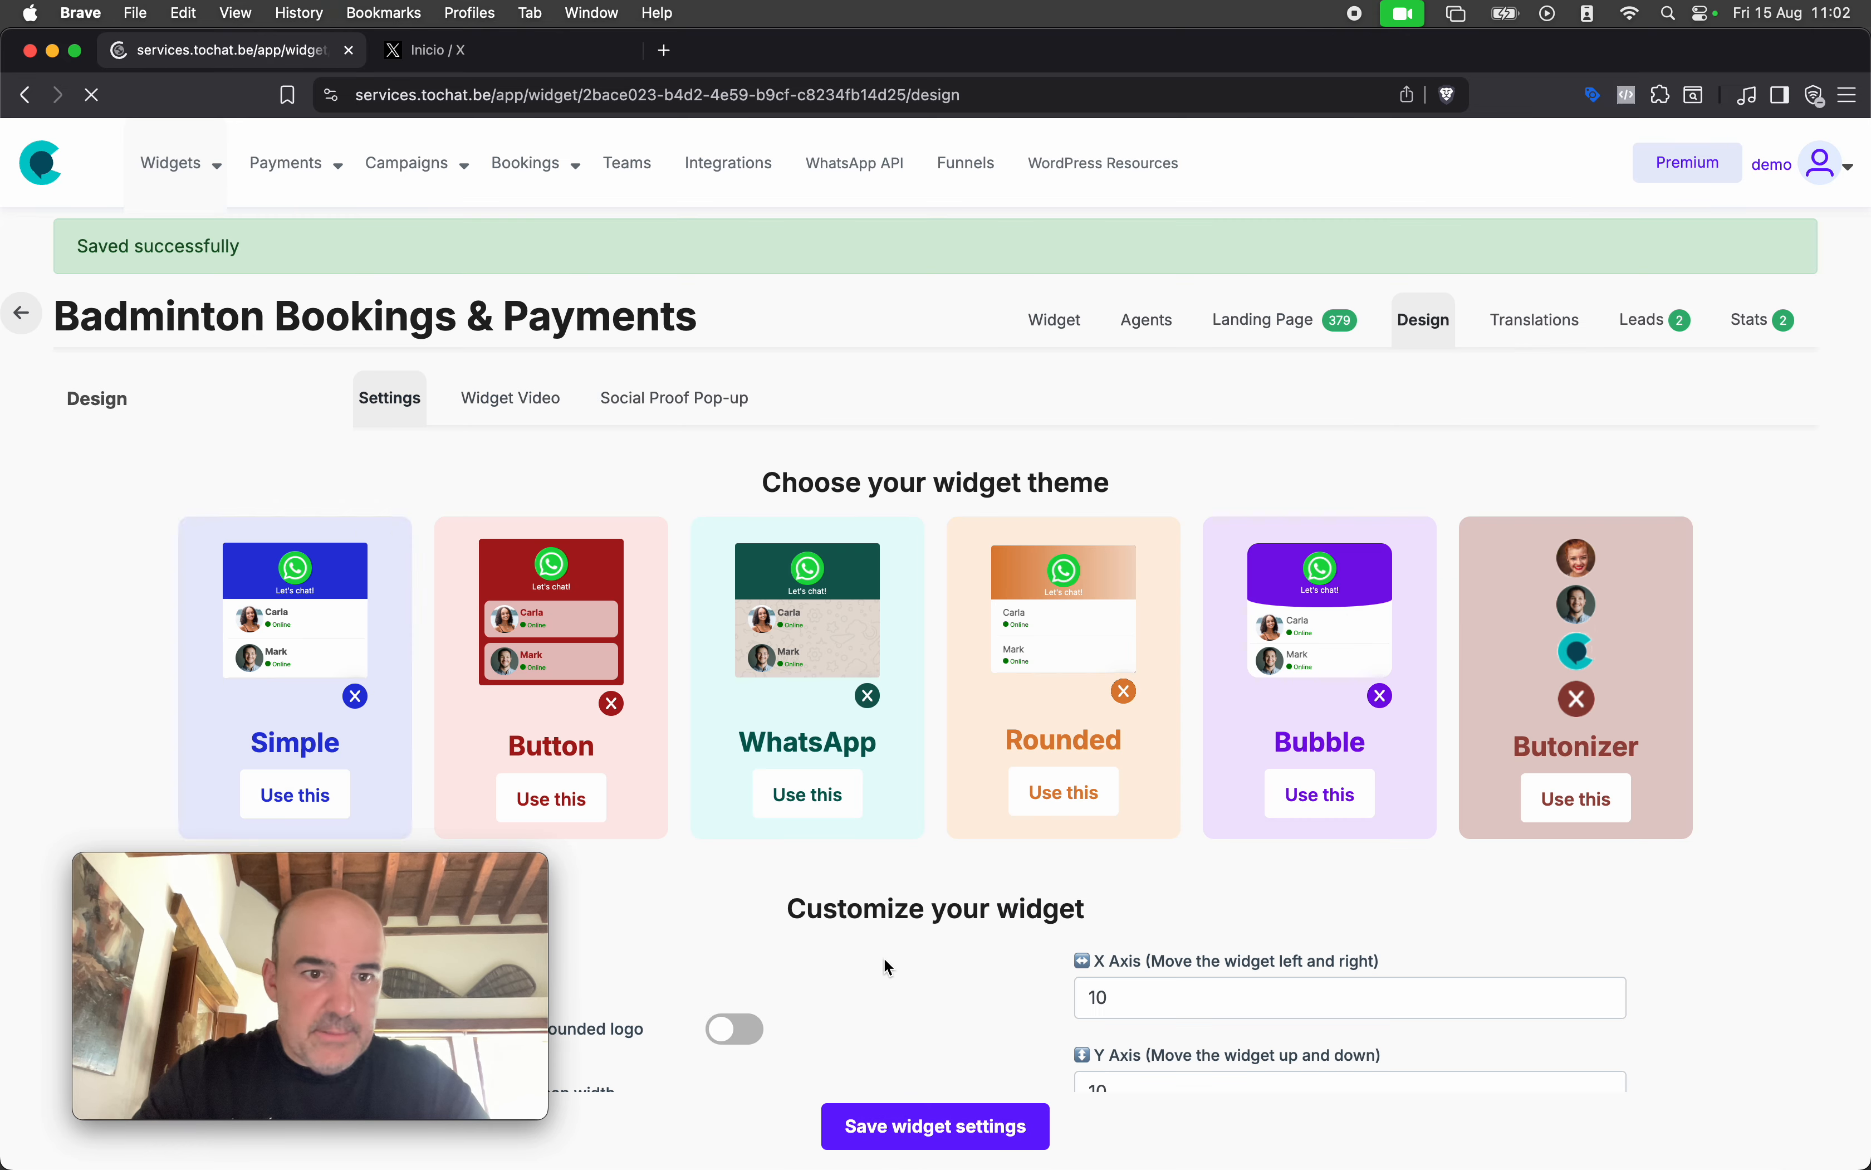
click(1851, 1133)
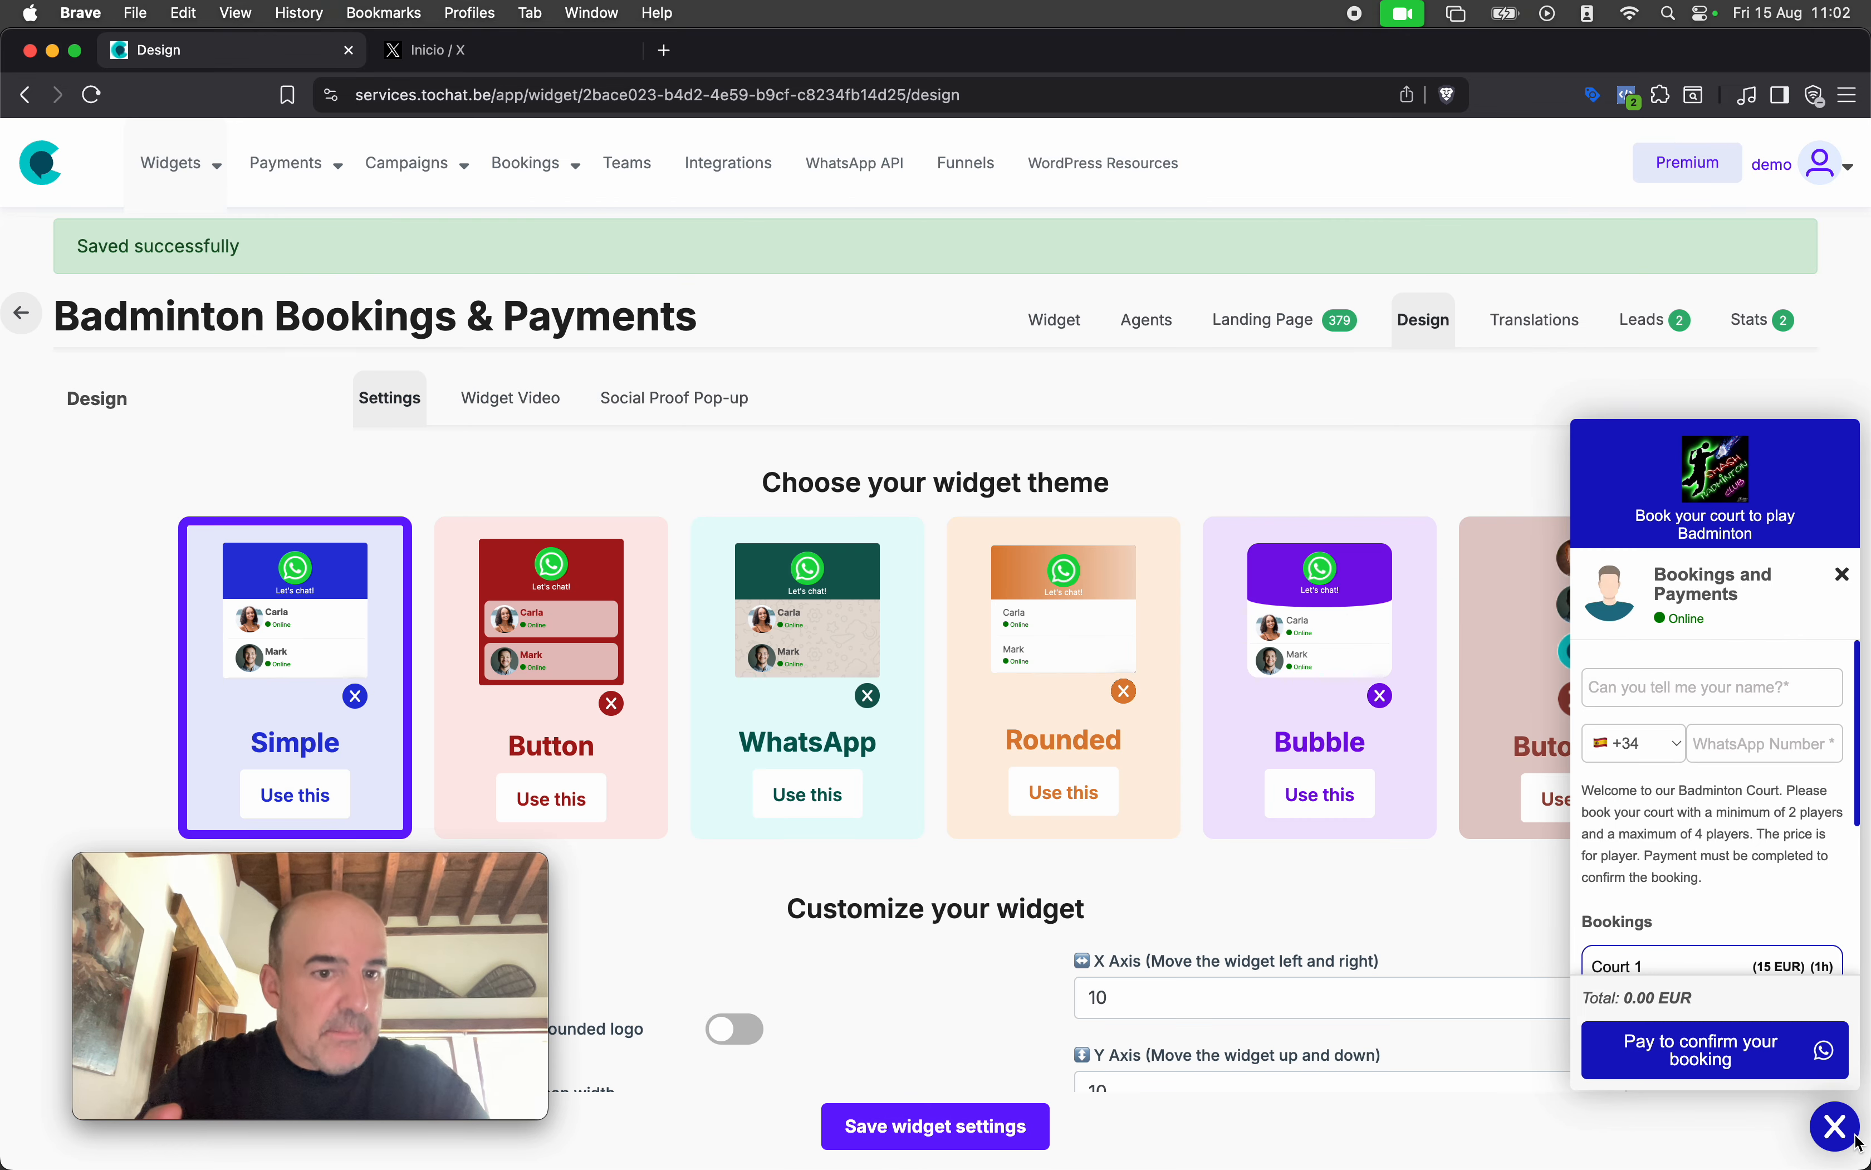
Set the widget display delay to 3 seconds and save the widget settings
scroll(1324, 987, down, 10)
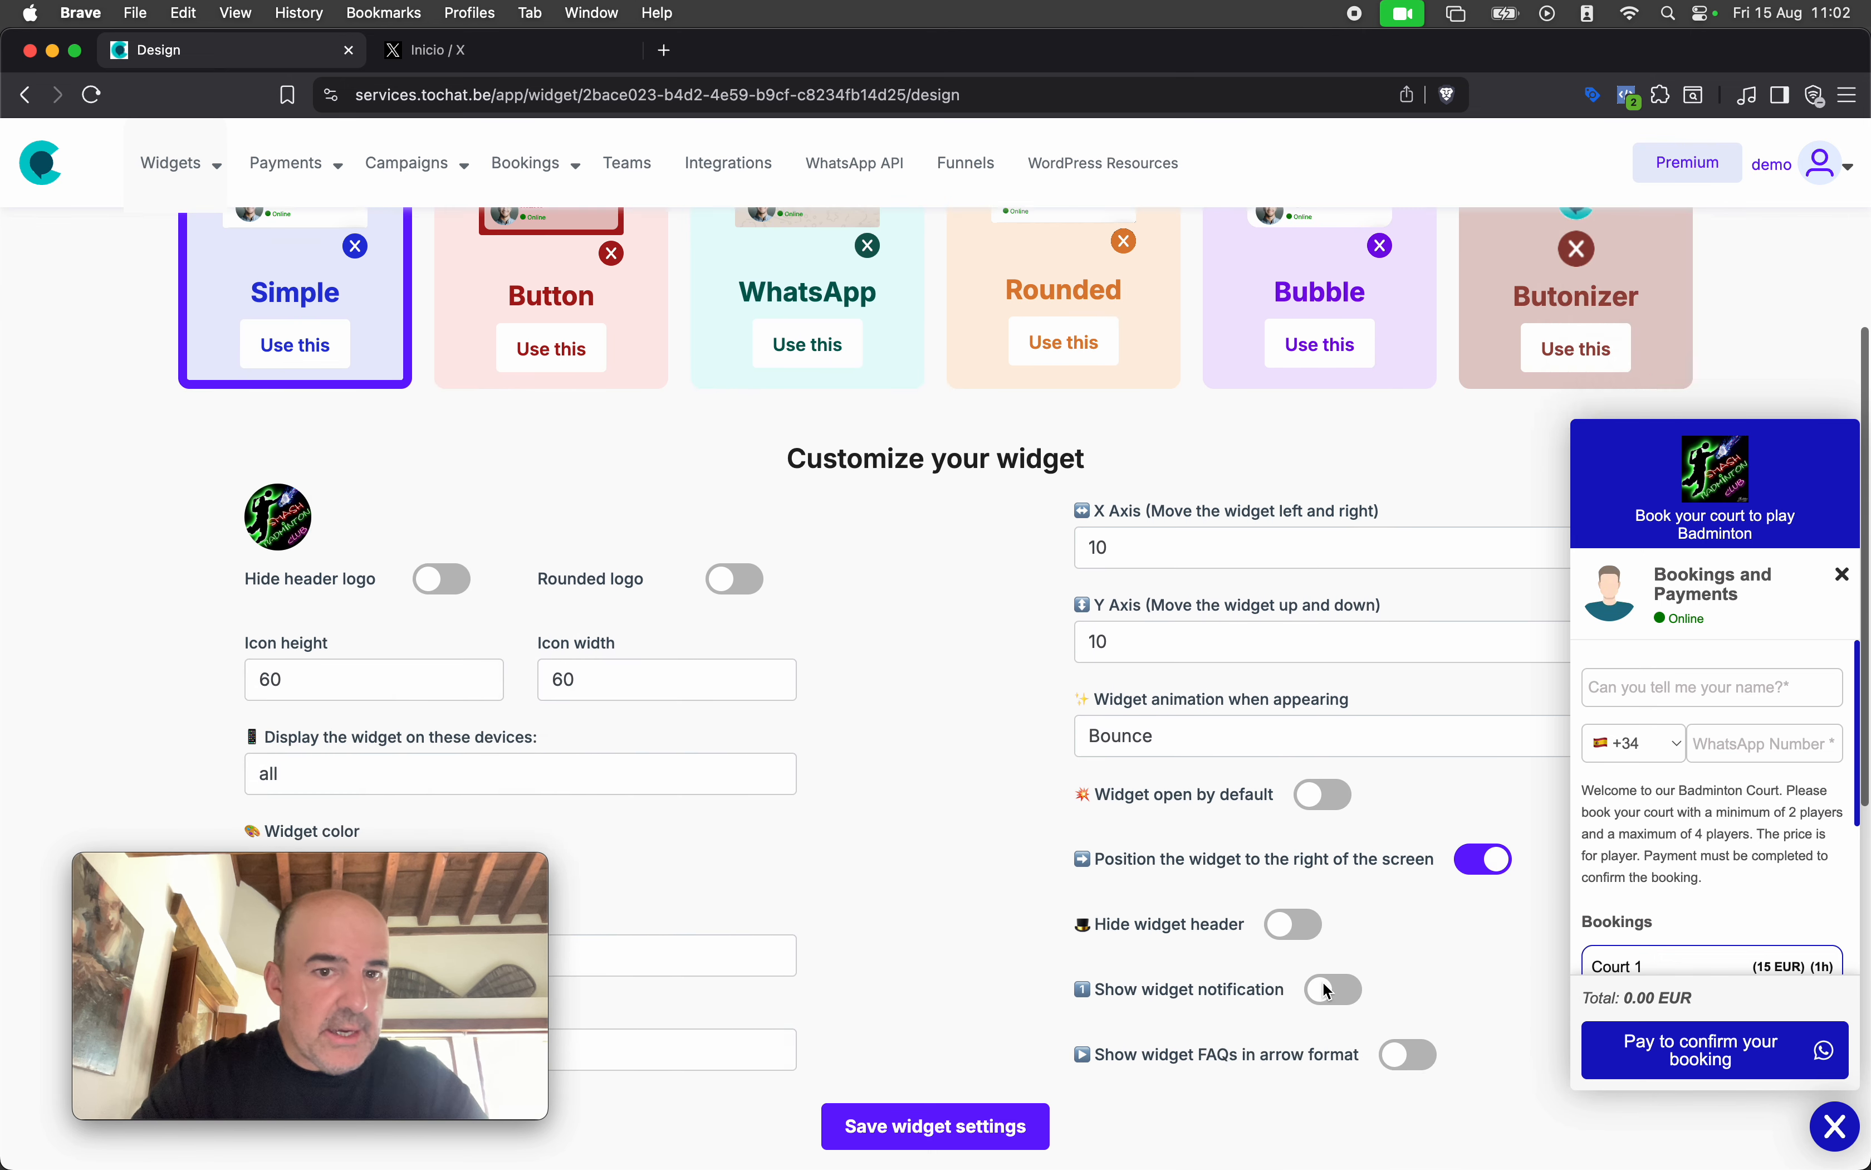
scroll(1324, 989, down, 3)
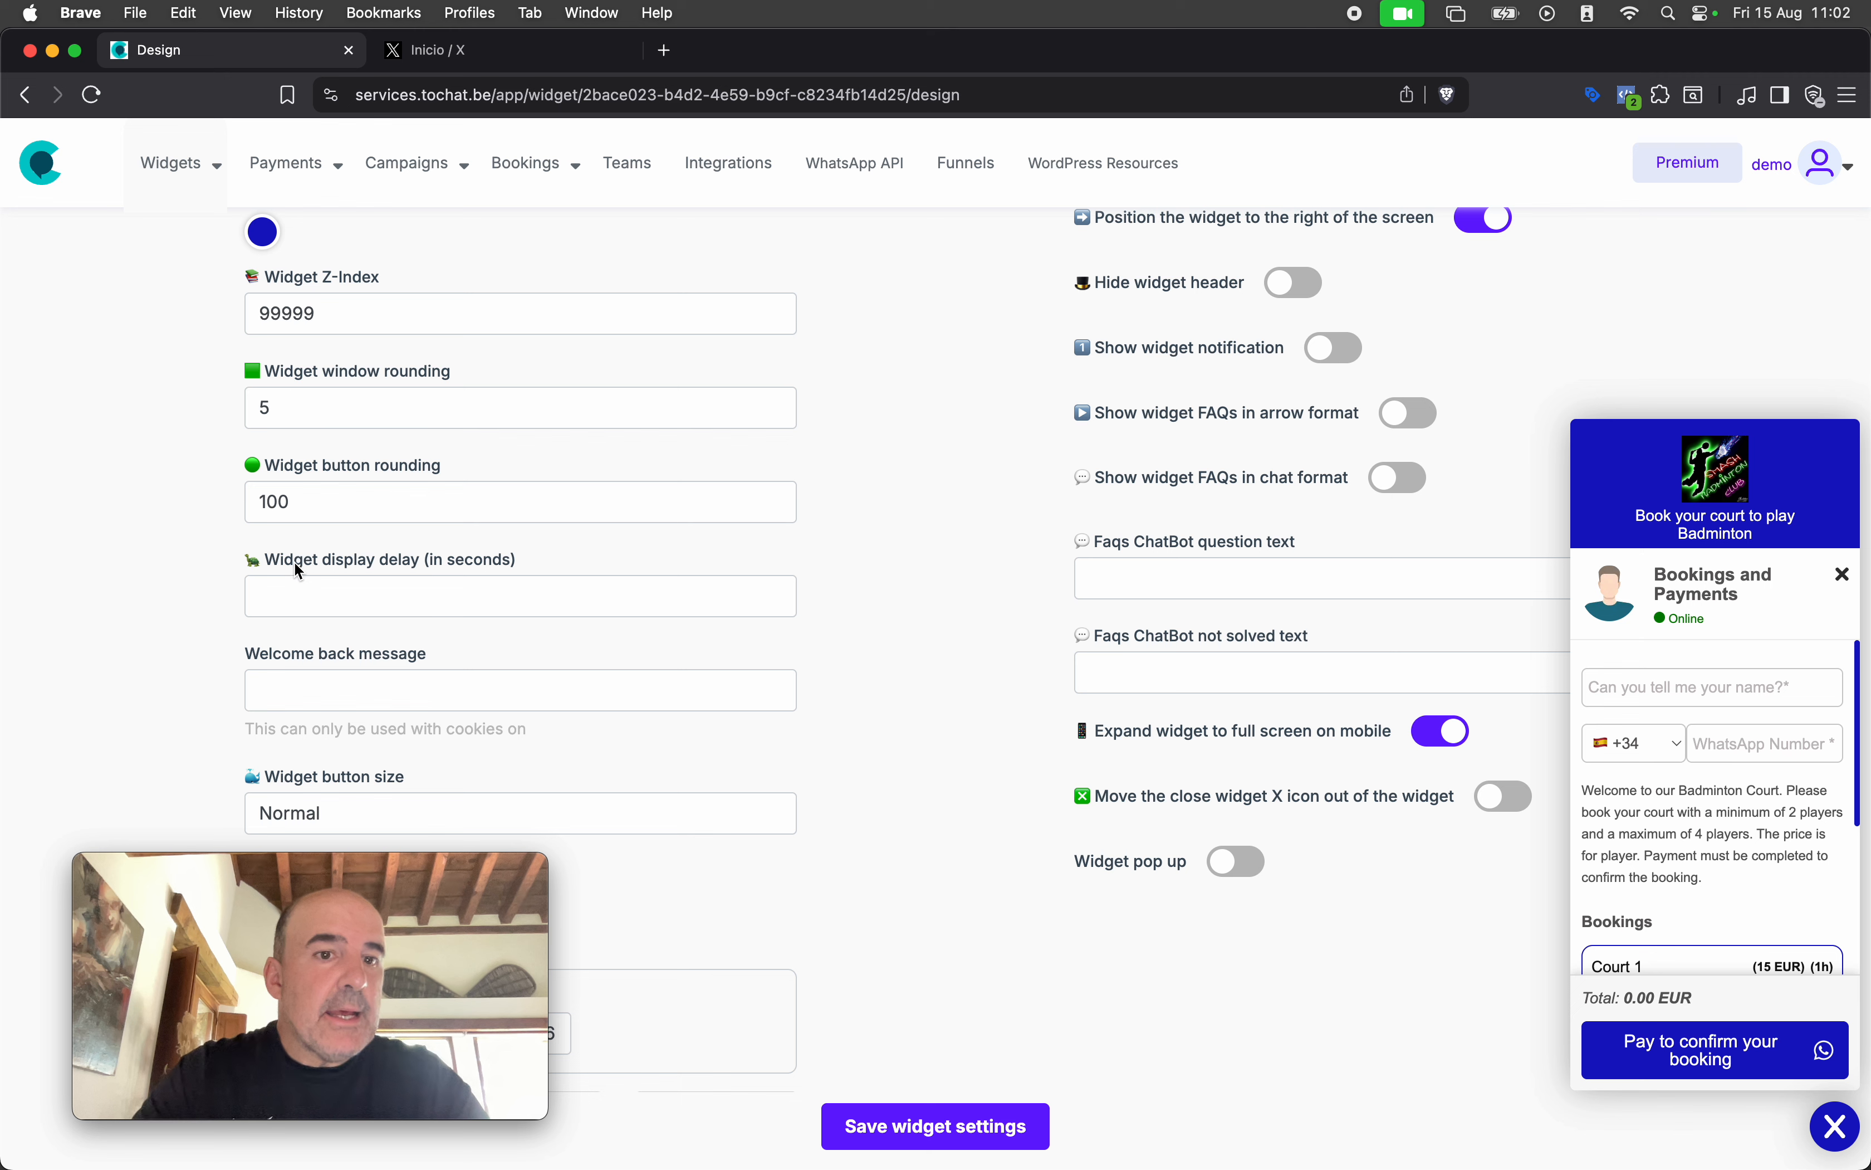
drag(294, 558, 449, 574)
click(368, 565)
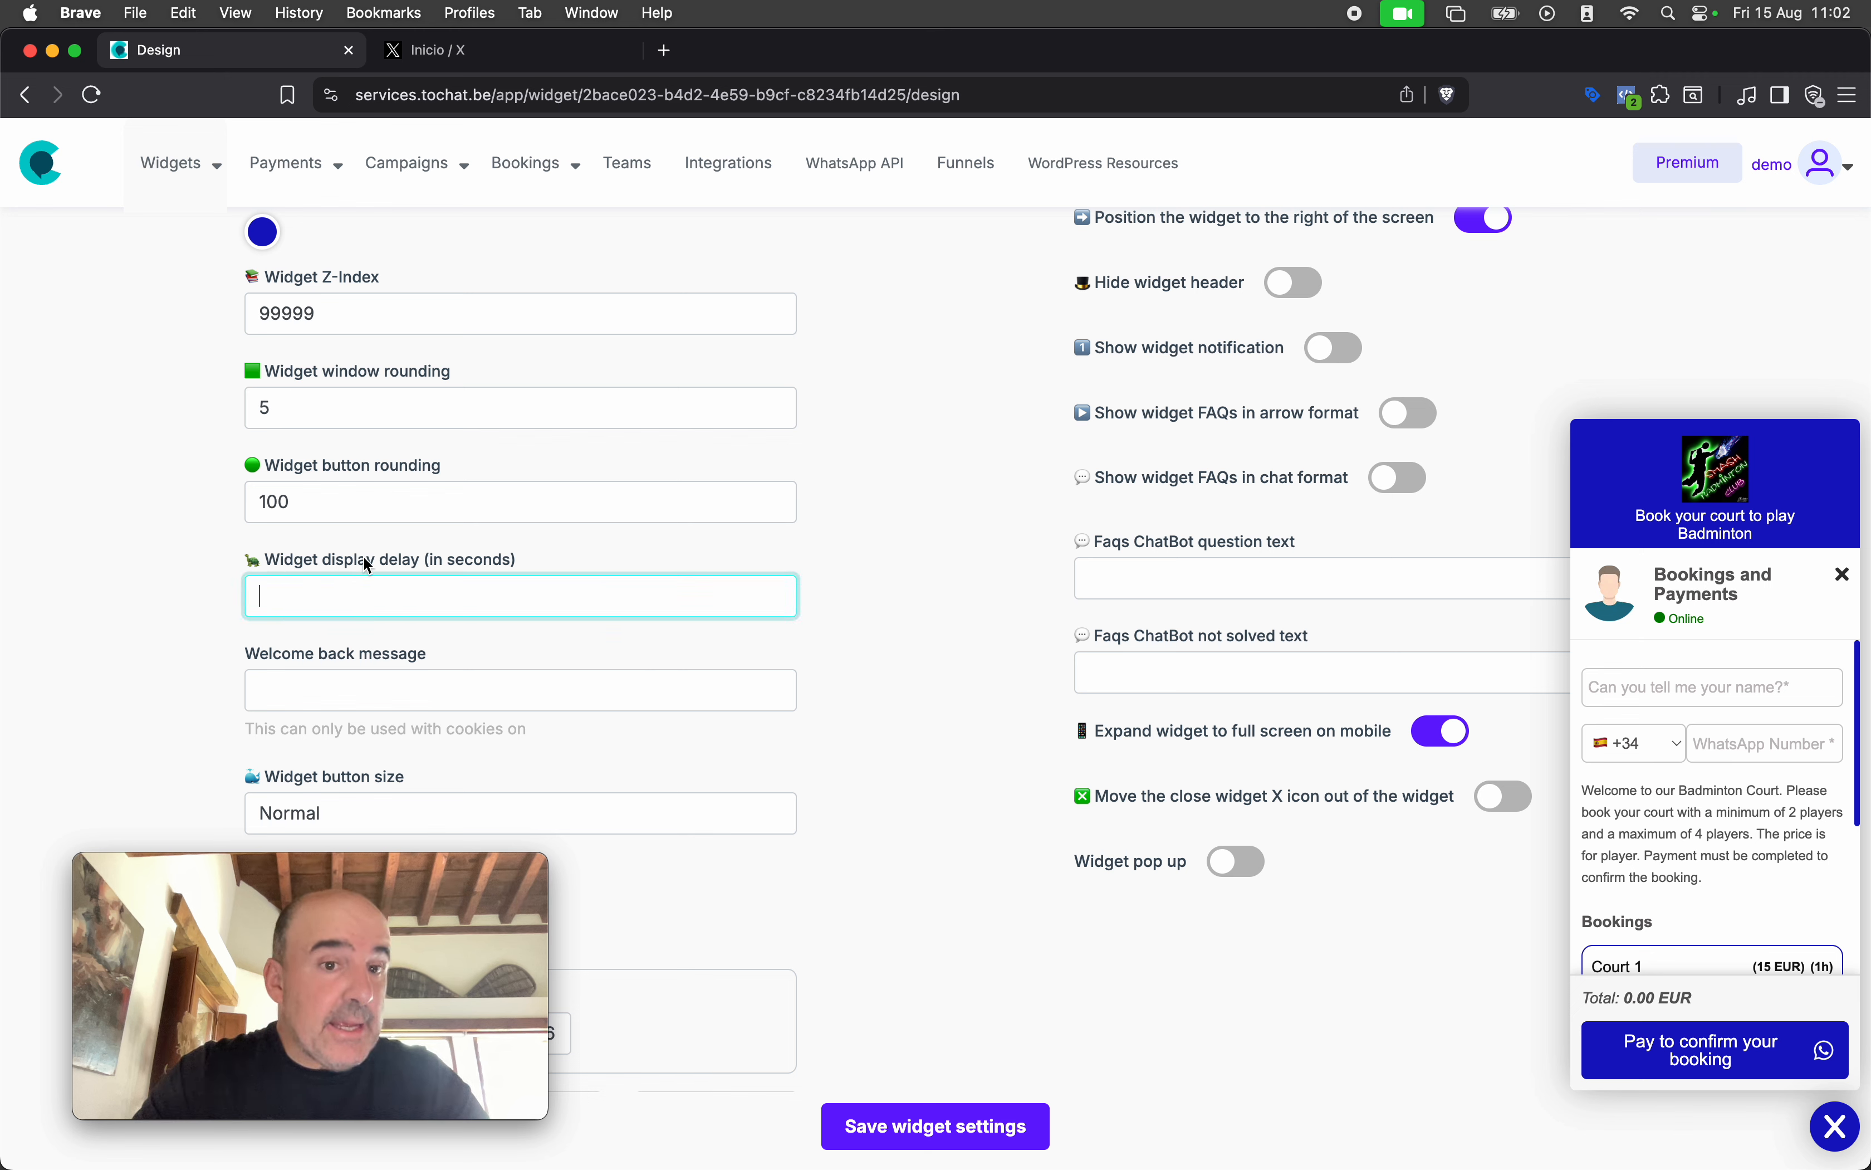
click(389, 607)
text(3)
click(557, 546)
click(978, 1141)
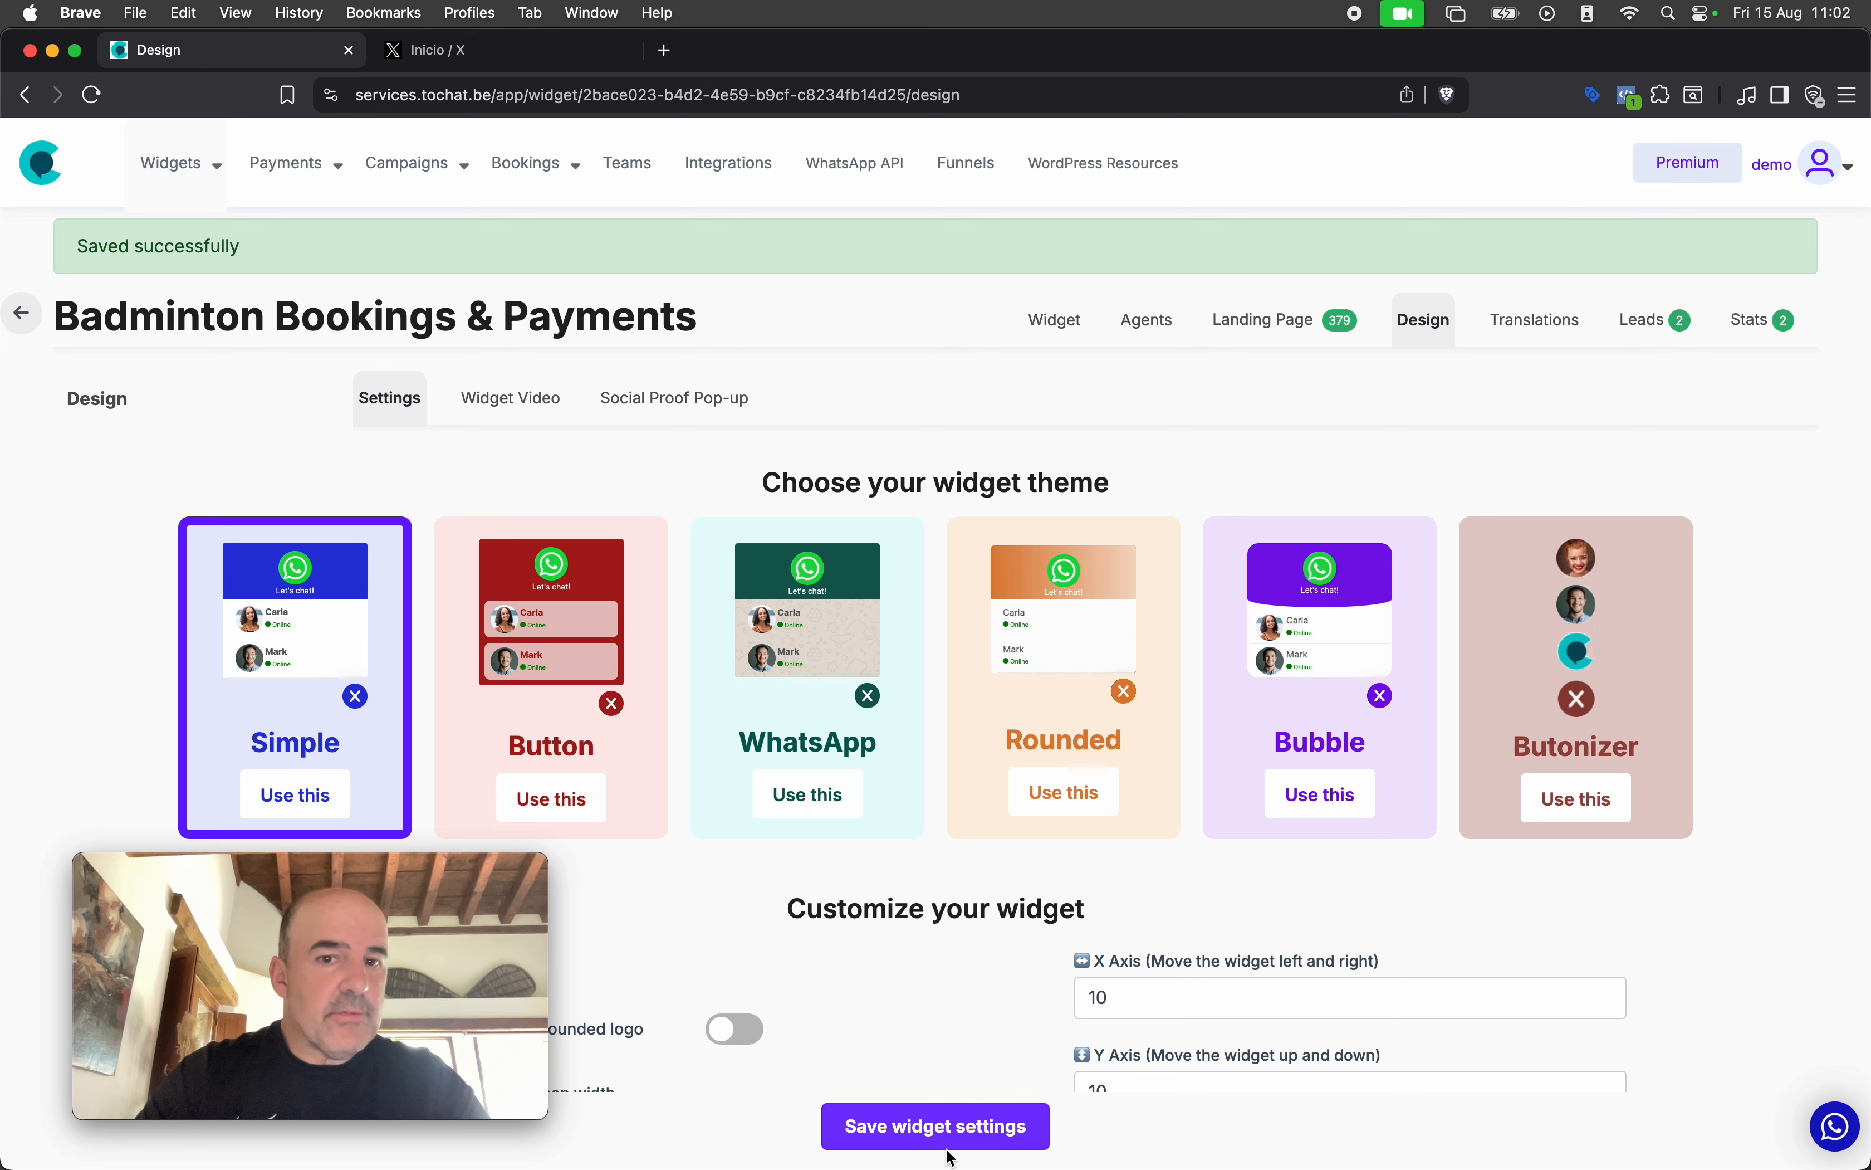
Set the widget display delay to 0 seconds
scroll(711, 891, down, 15)
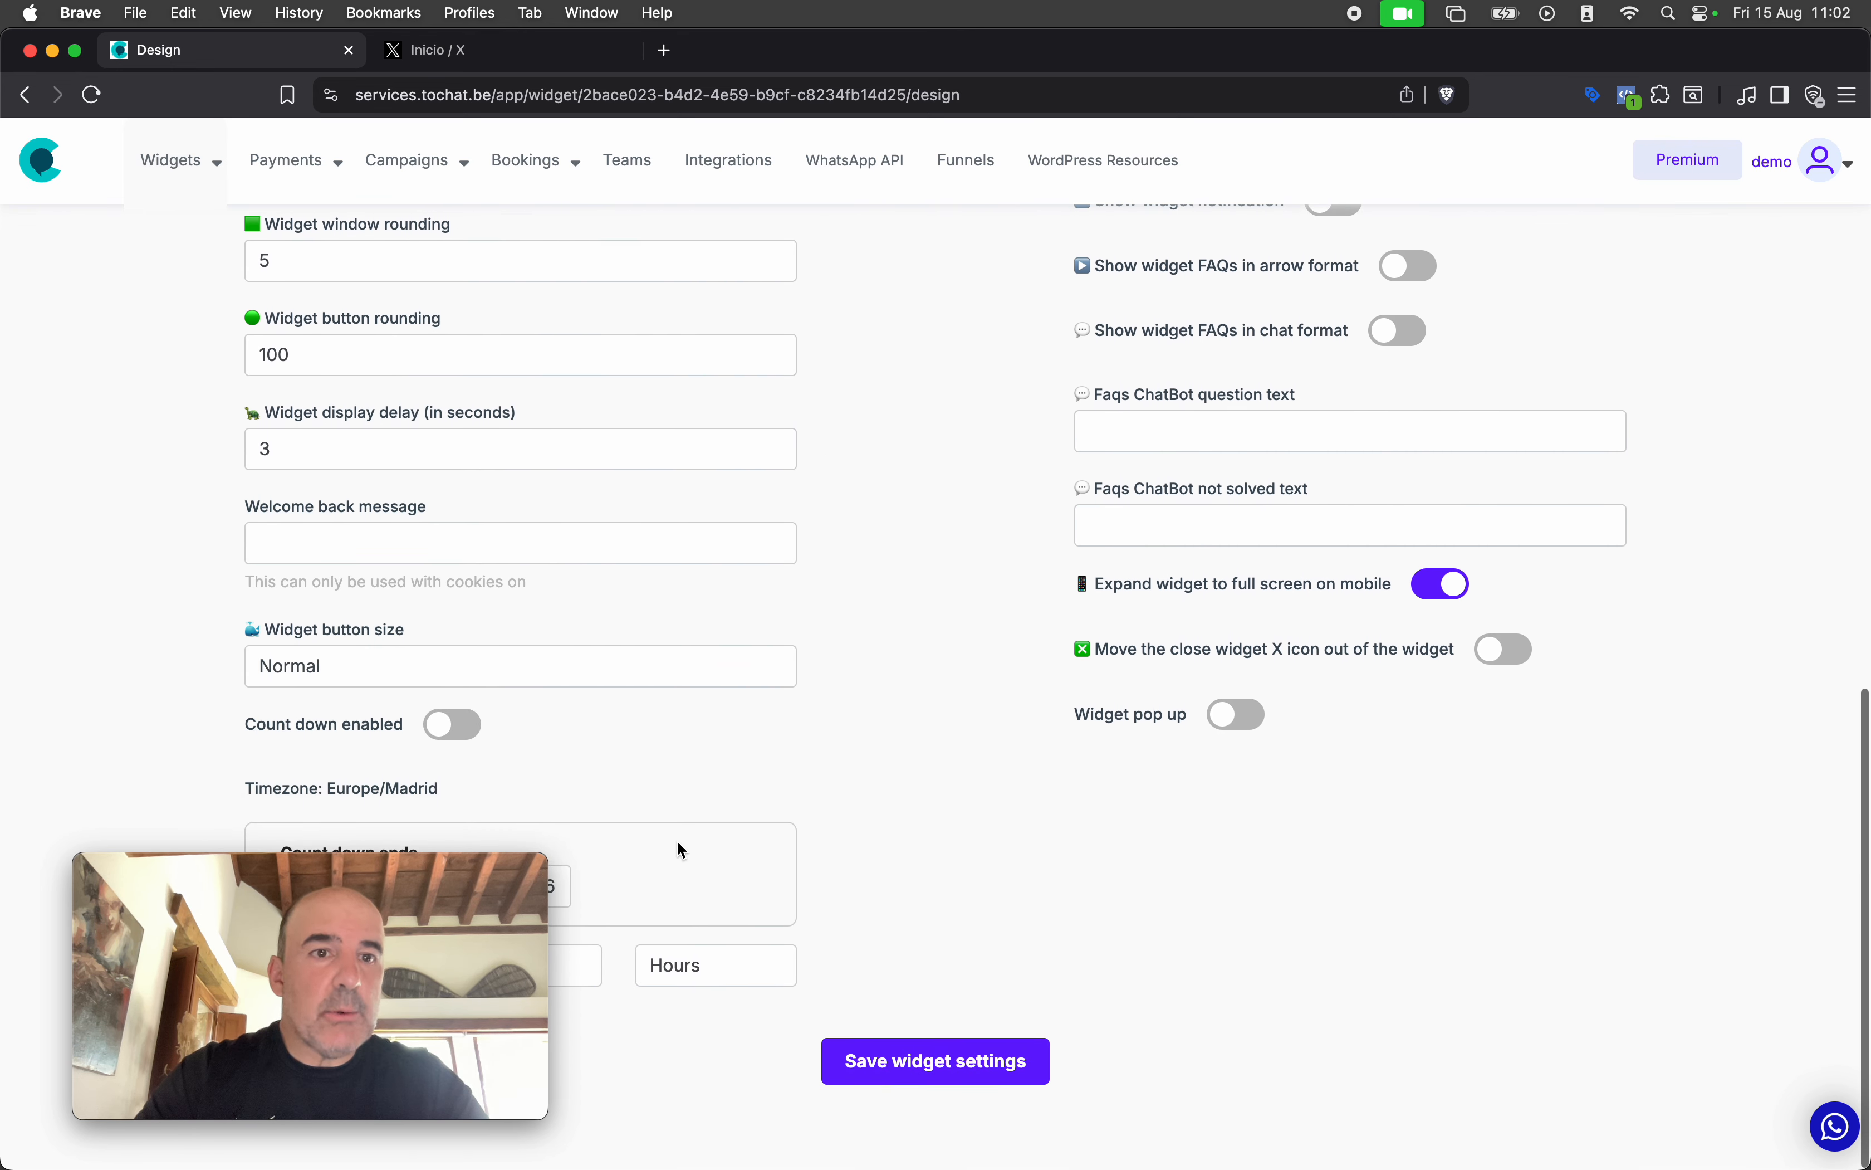
scroll(676, 839, up, 4)
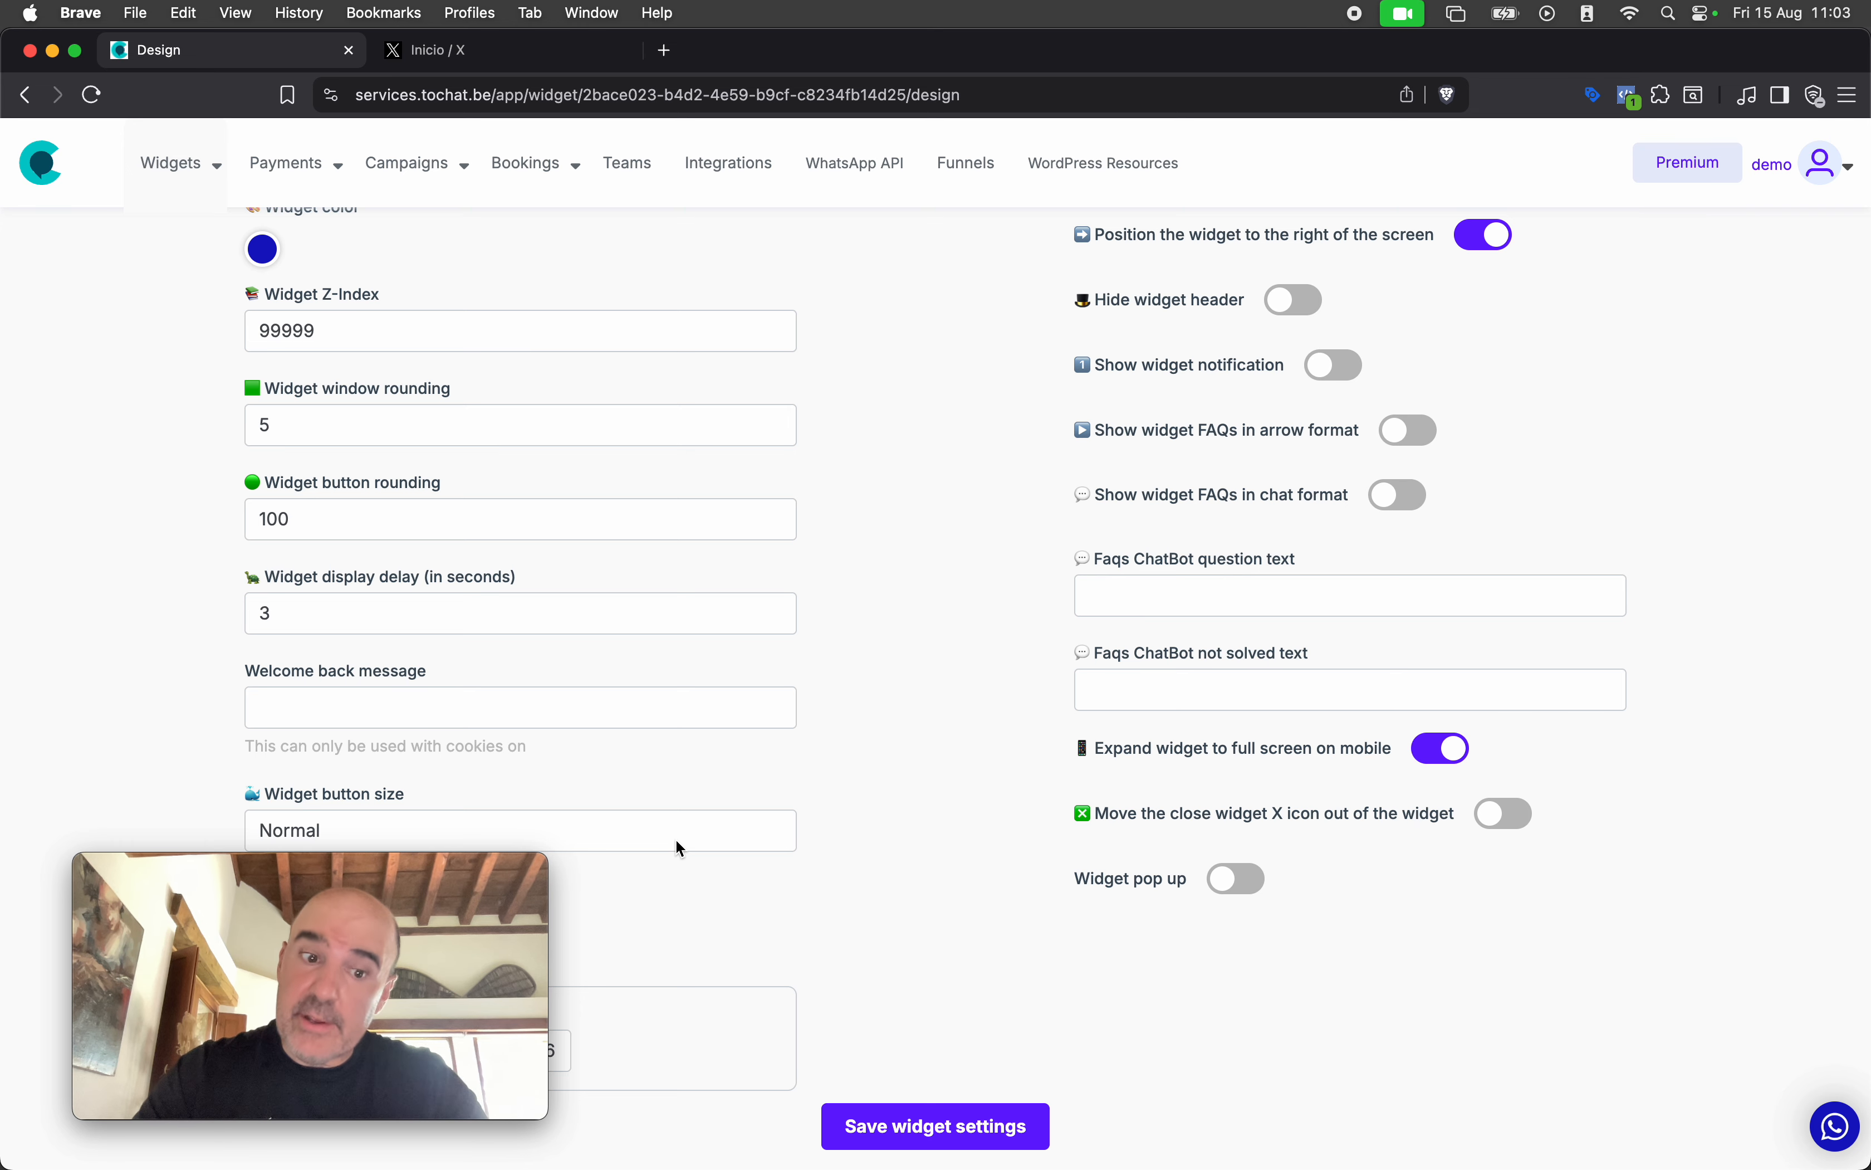
double_click(321, 615)
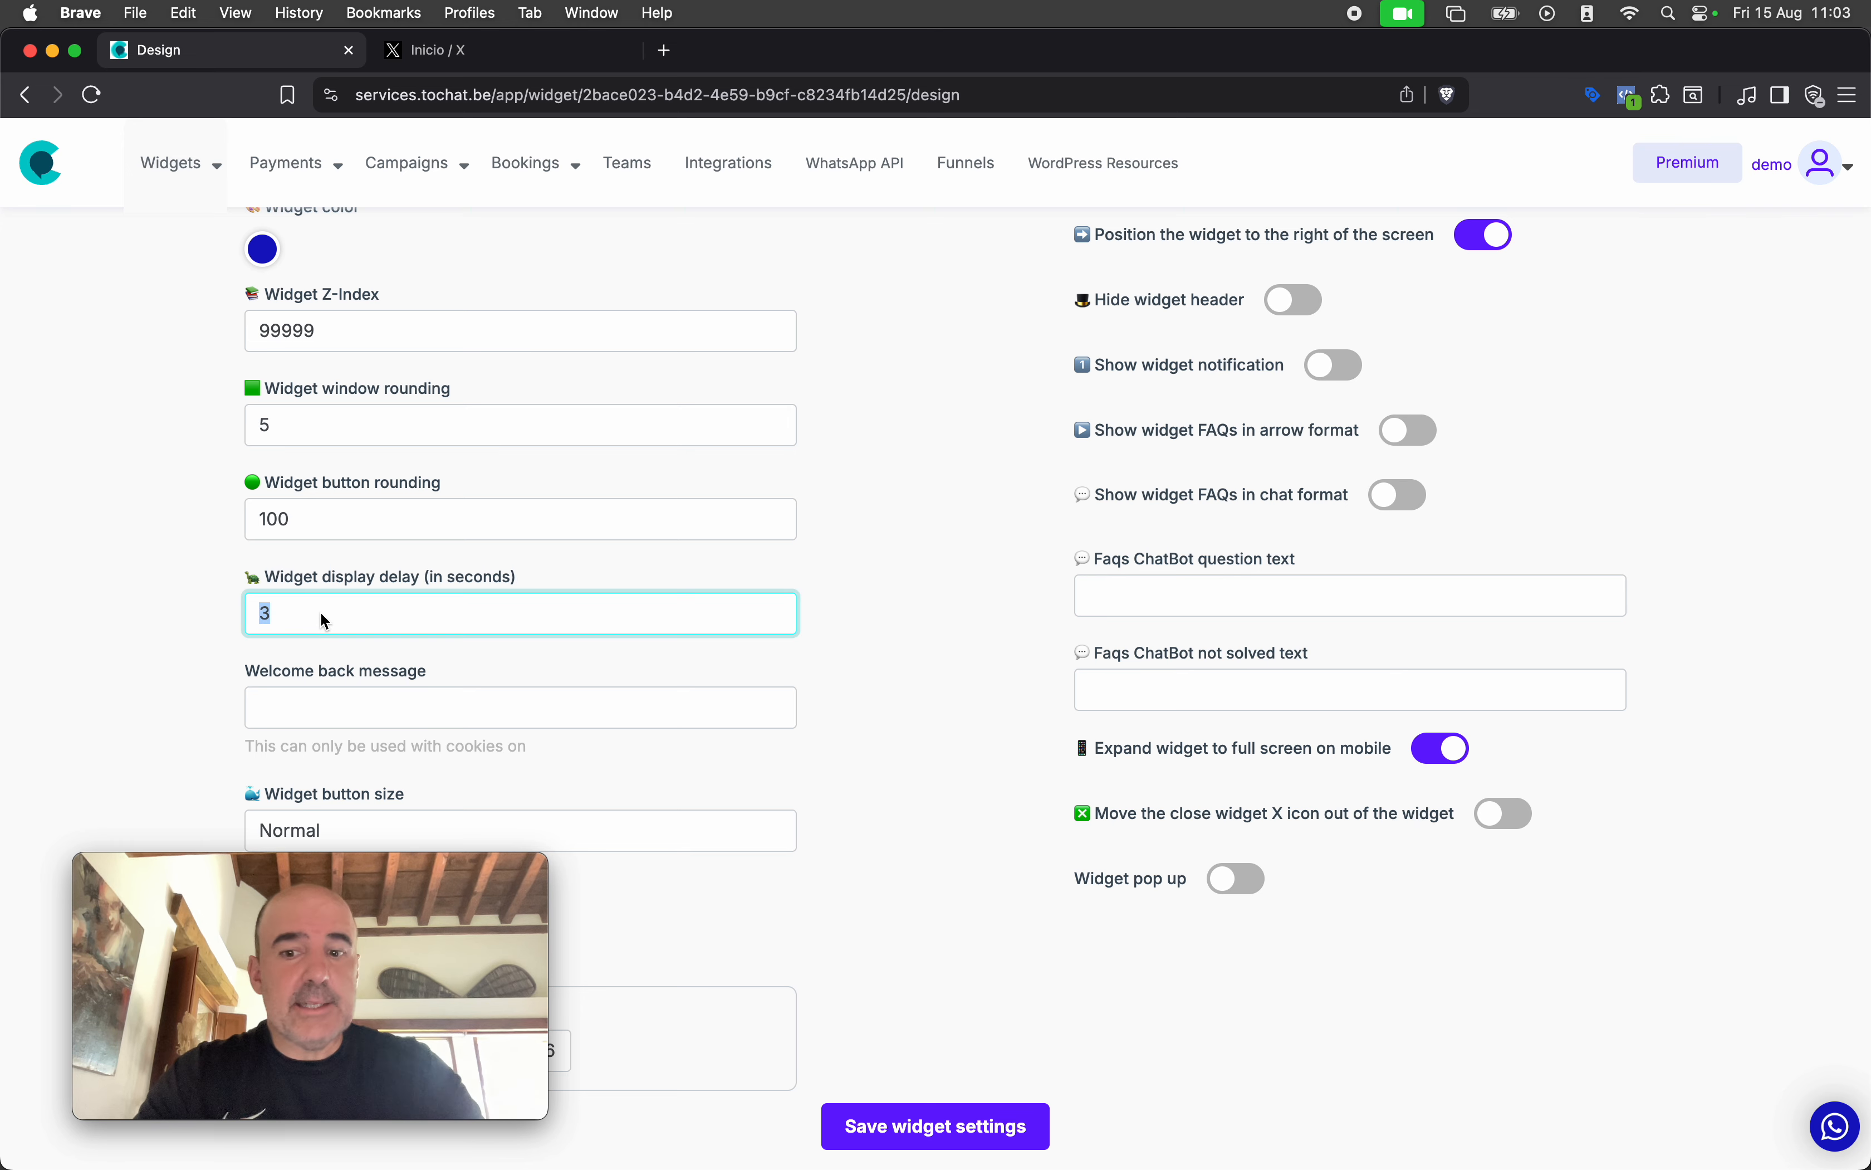
text(0)
click(854, 664)
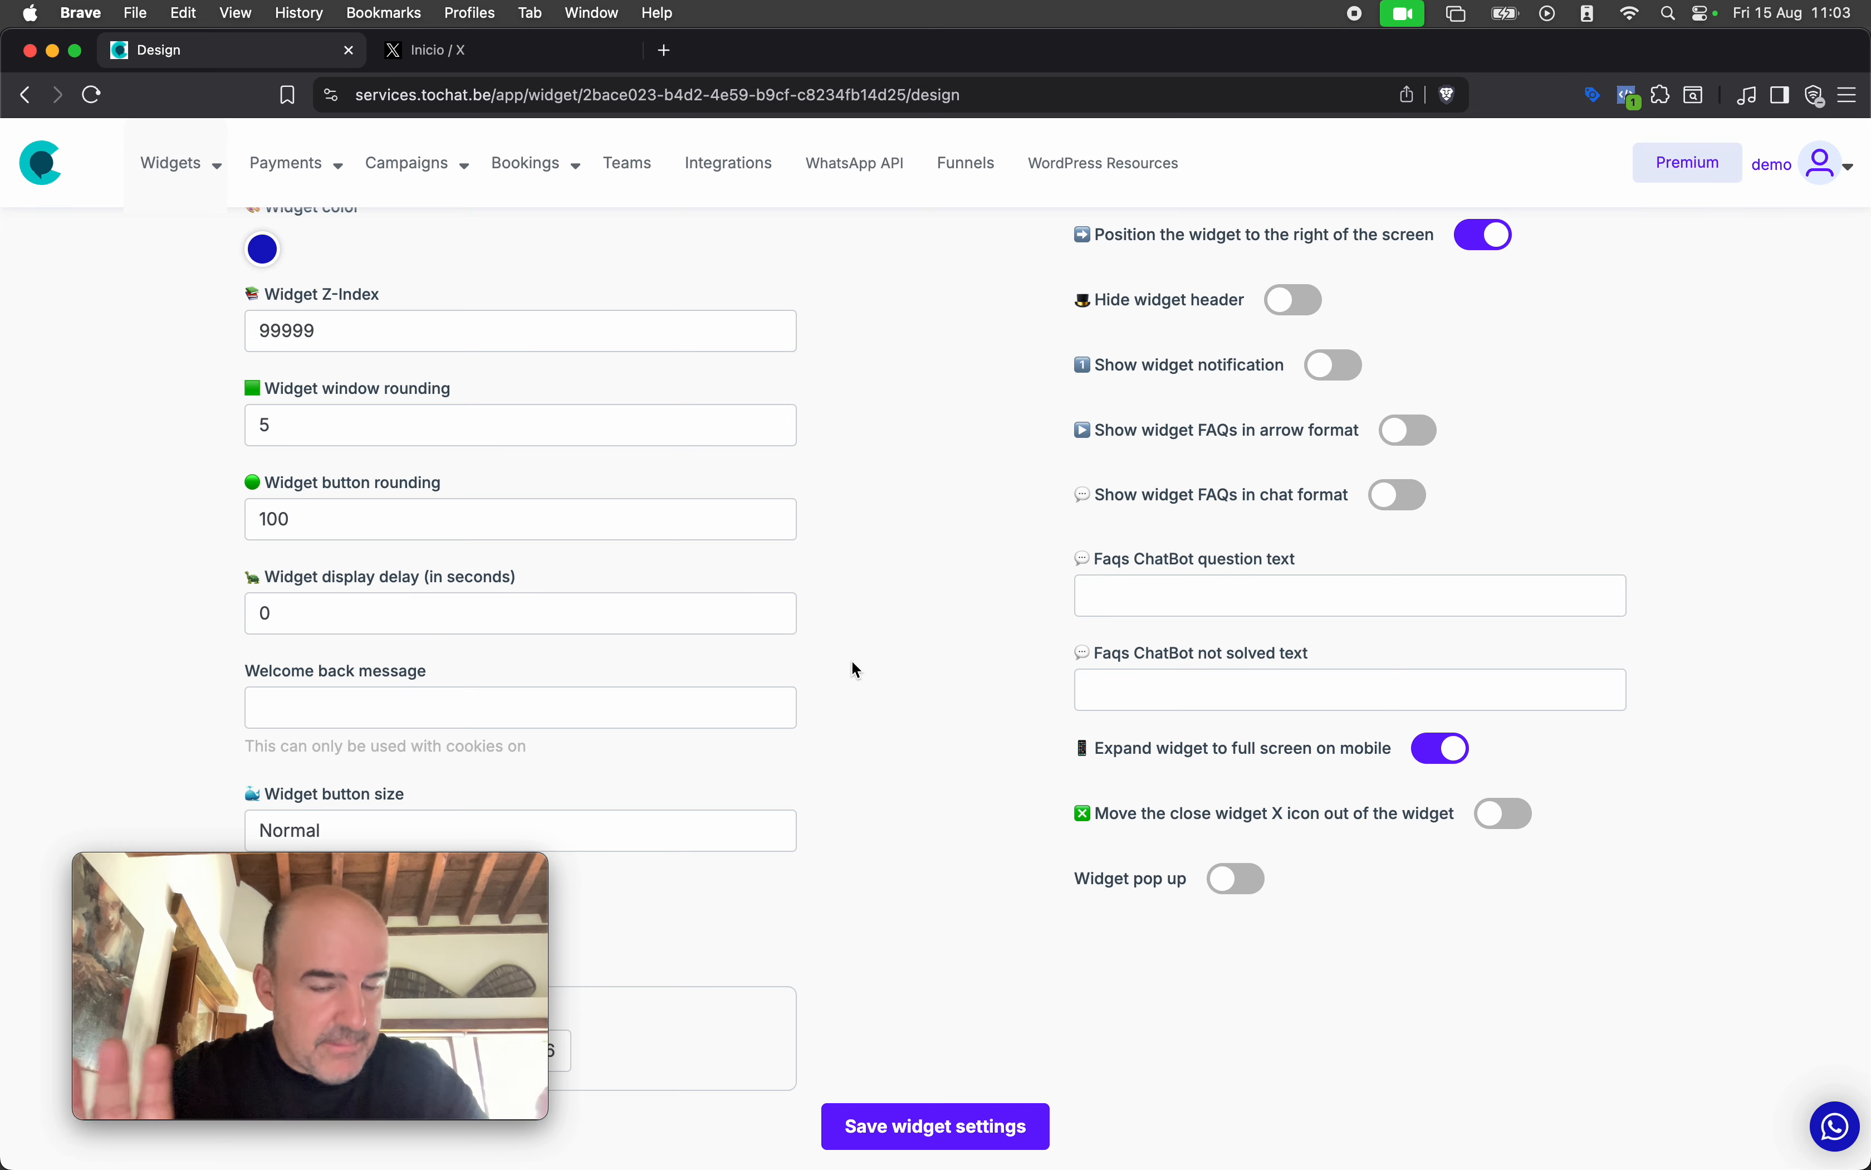
Enter "Welcome back!!" as the welcome back message, save the widget settings and preview the widget
scroll(850, 660, down, 4)
drag(433, 537, 236, 529)
click(340, 568)
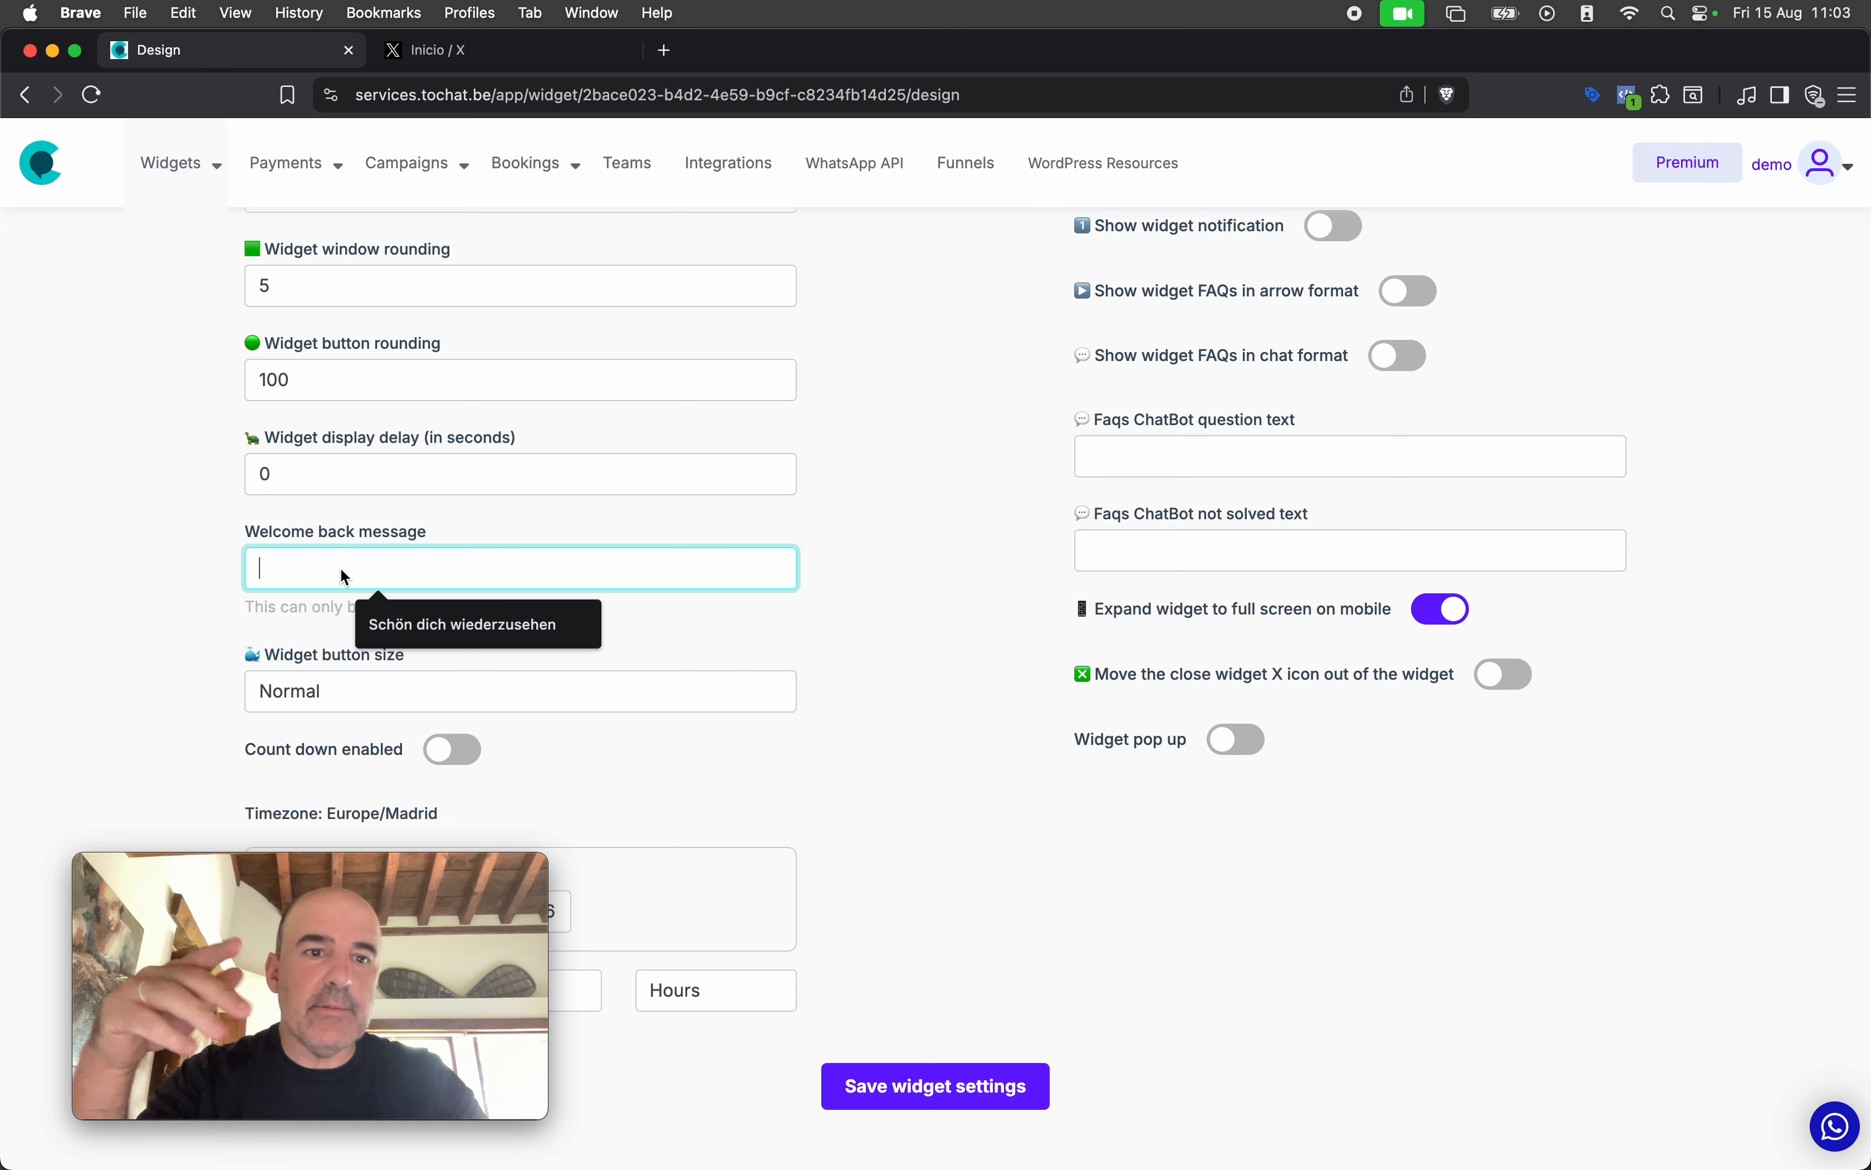
text(Welcome back!!)
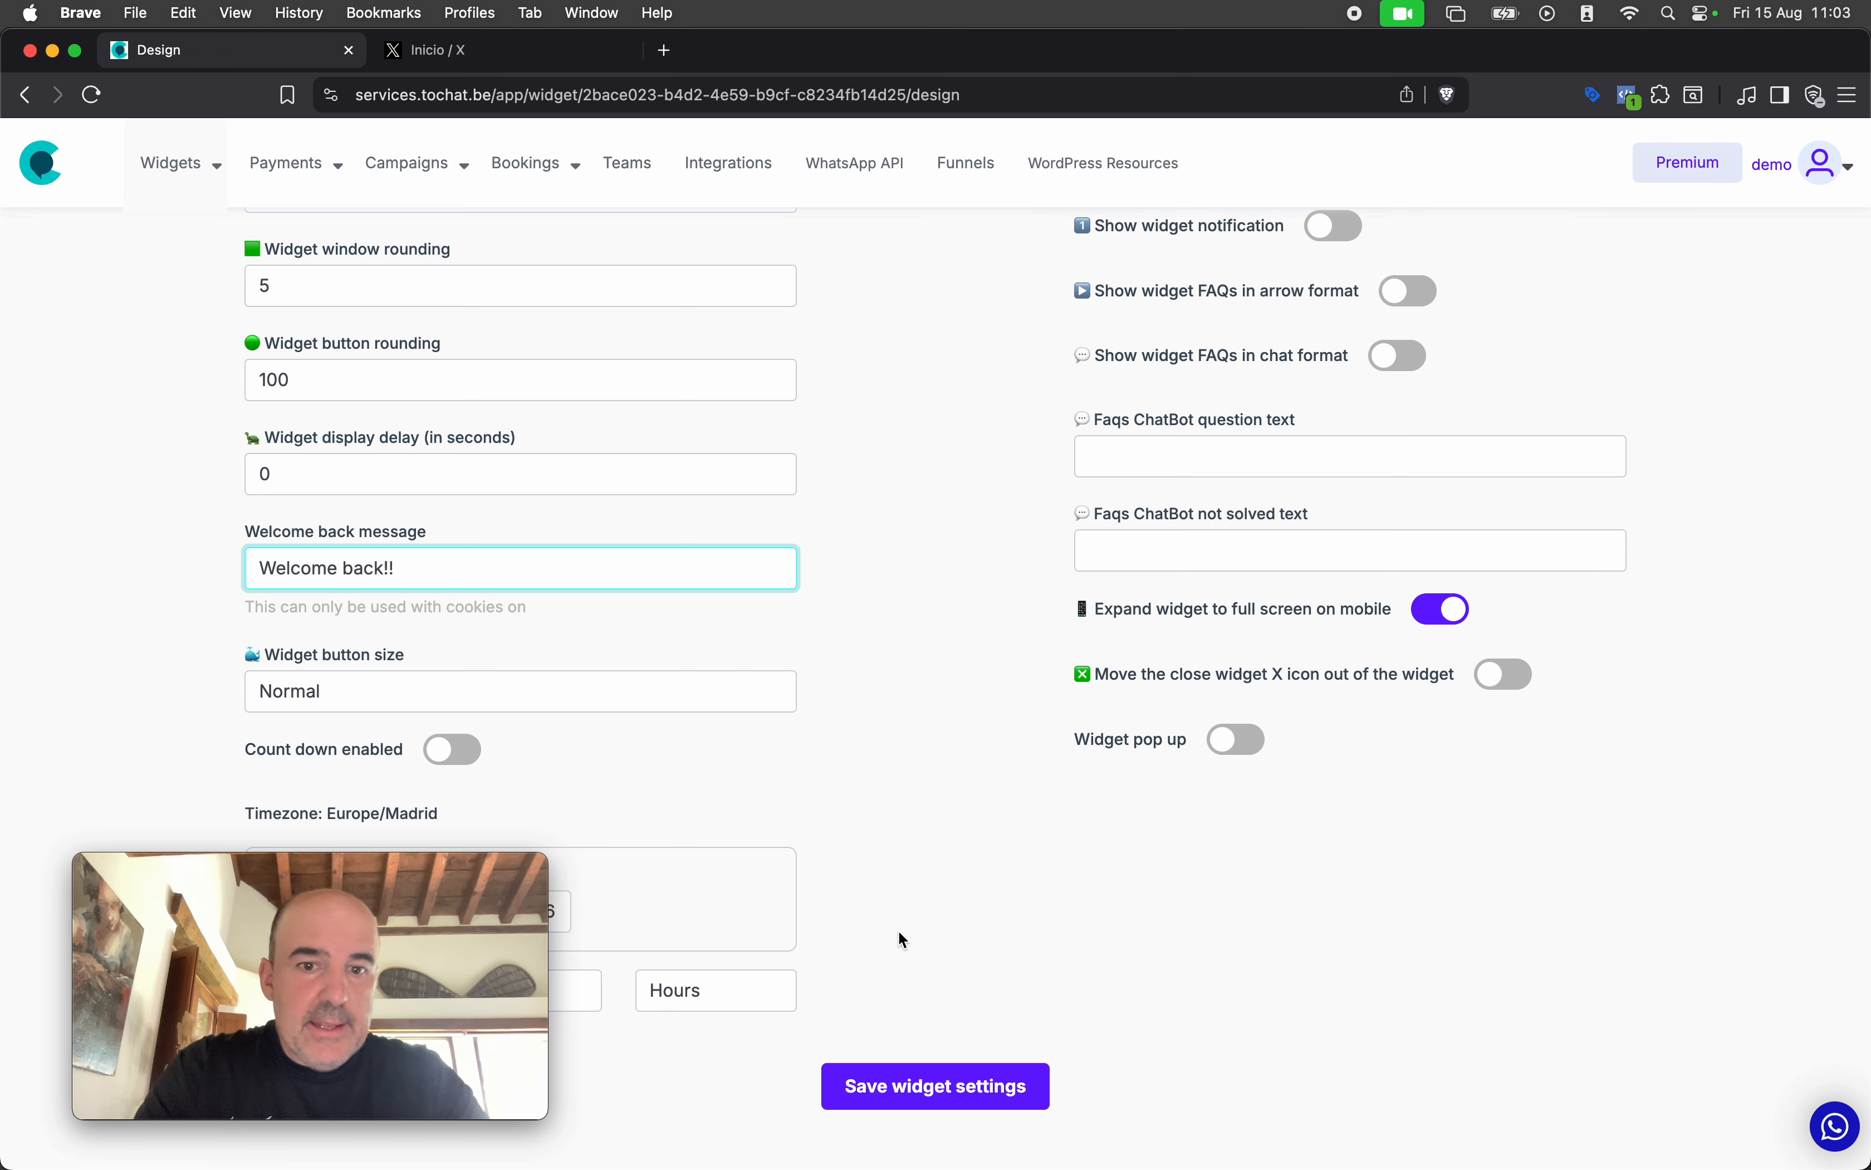
click(921, 1103)
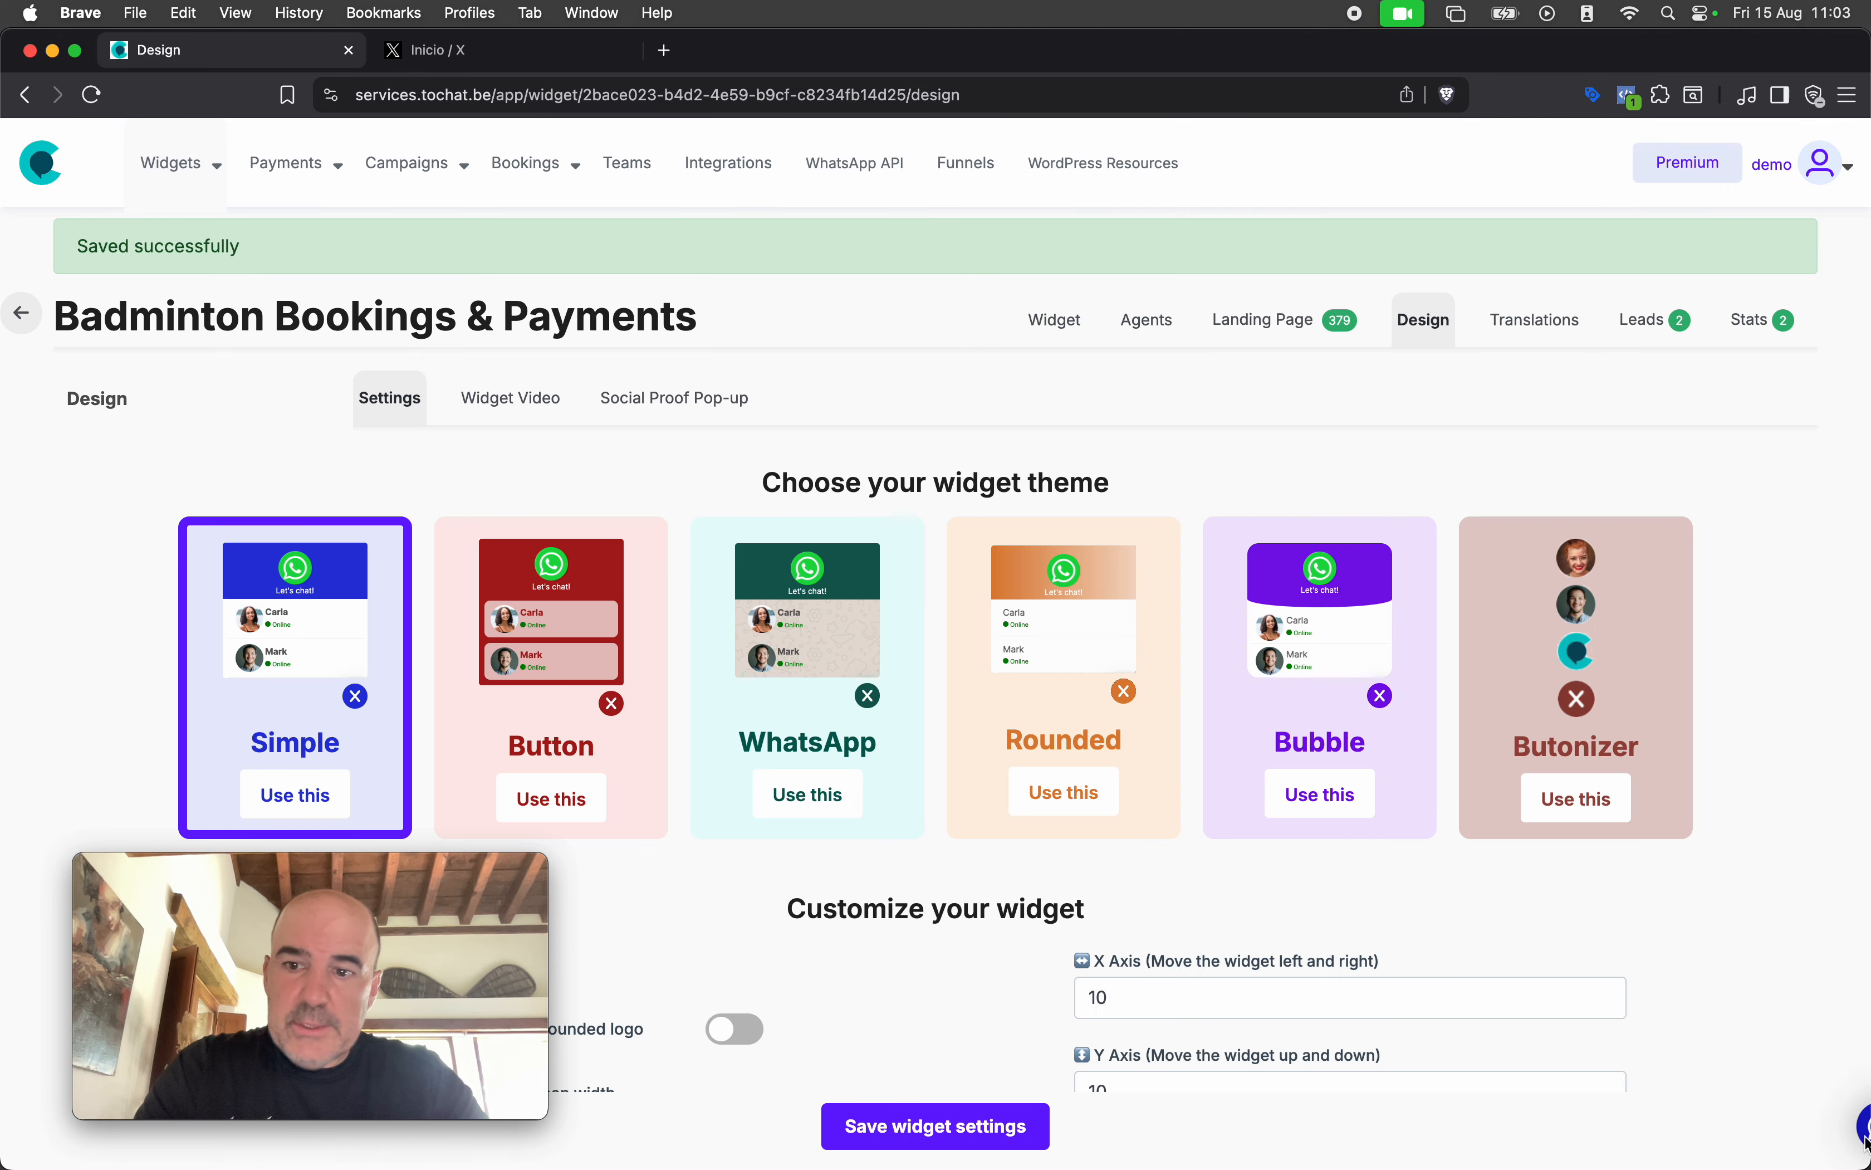
click(1852, 1129)
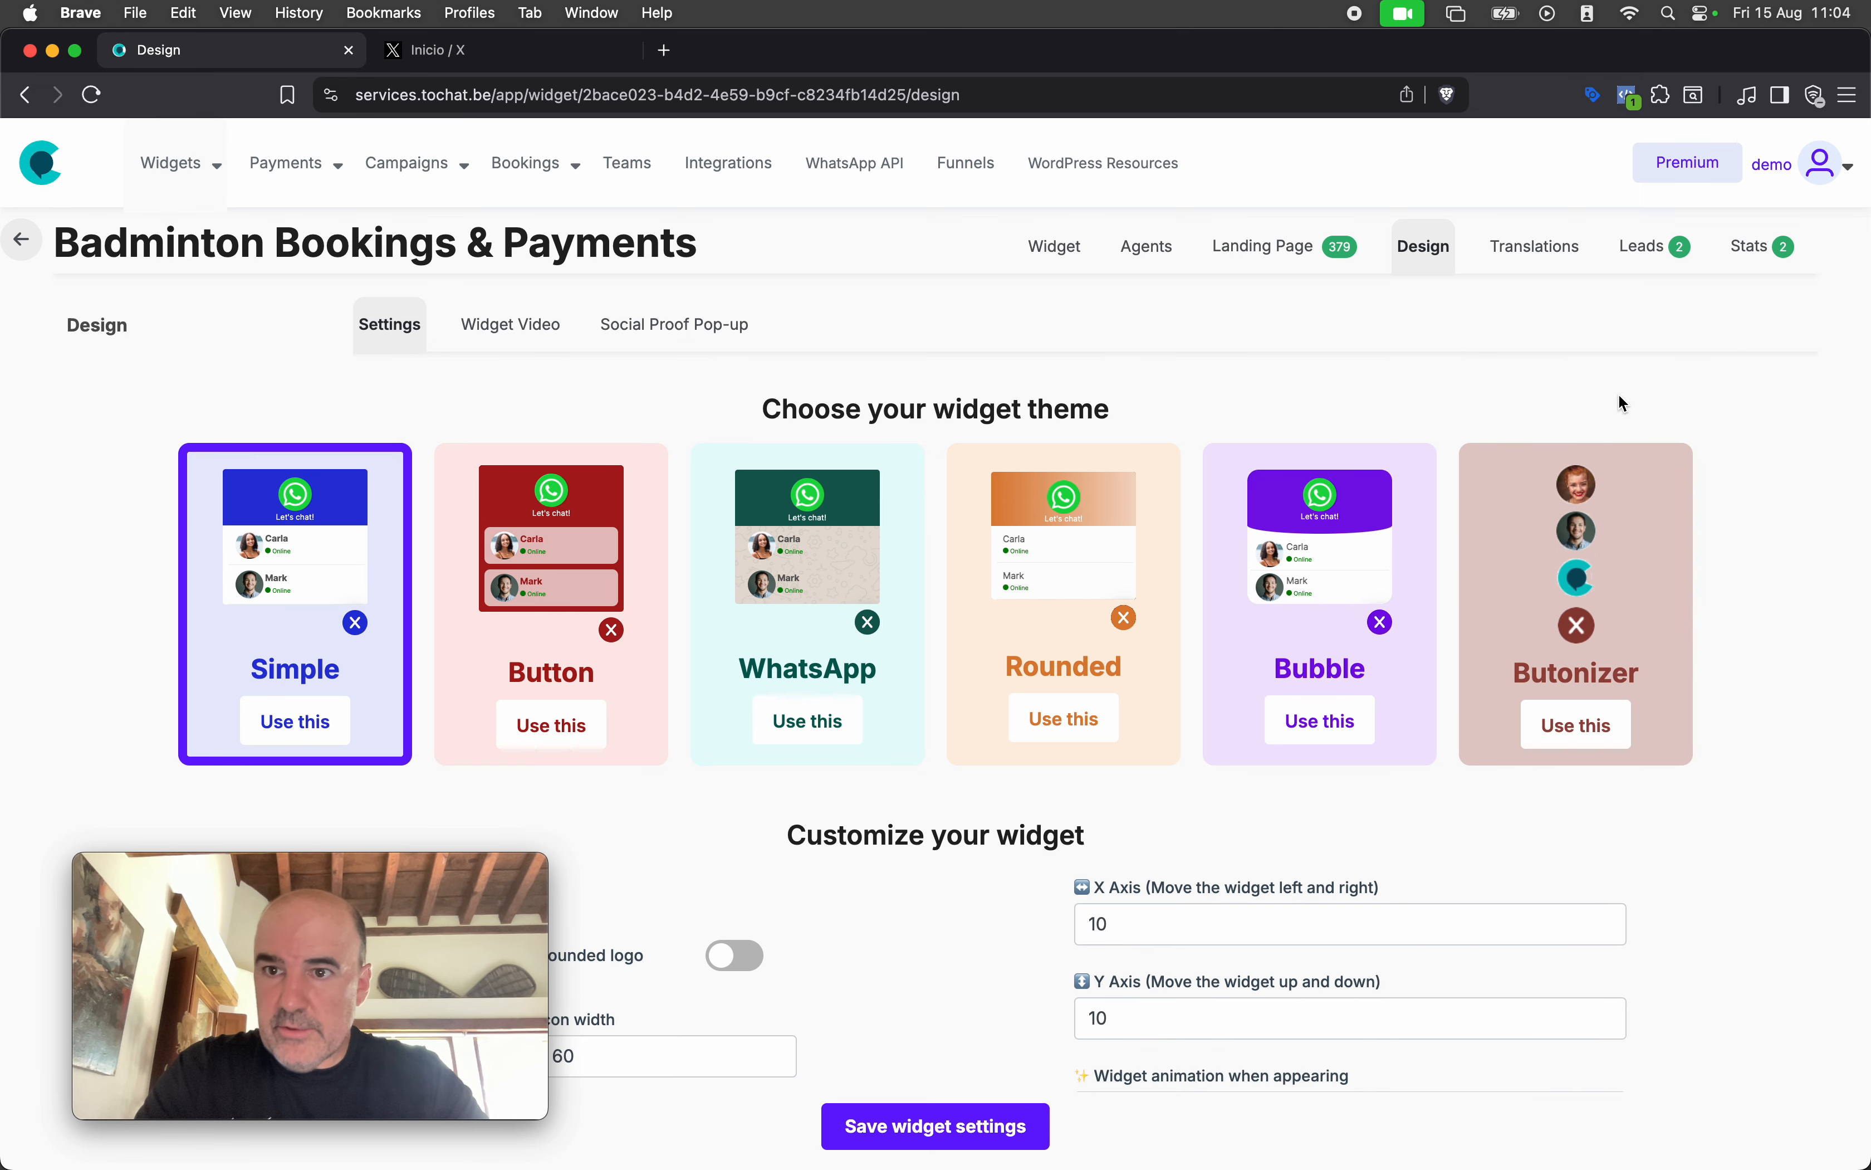
click(1835, 1131)
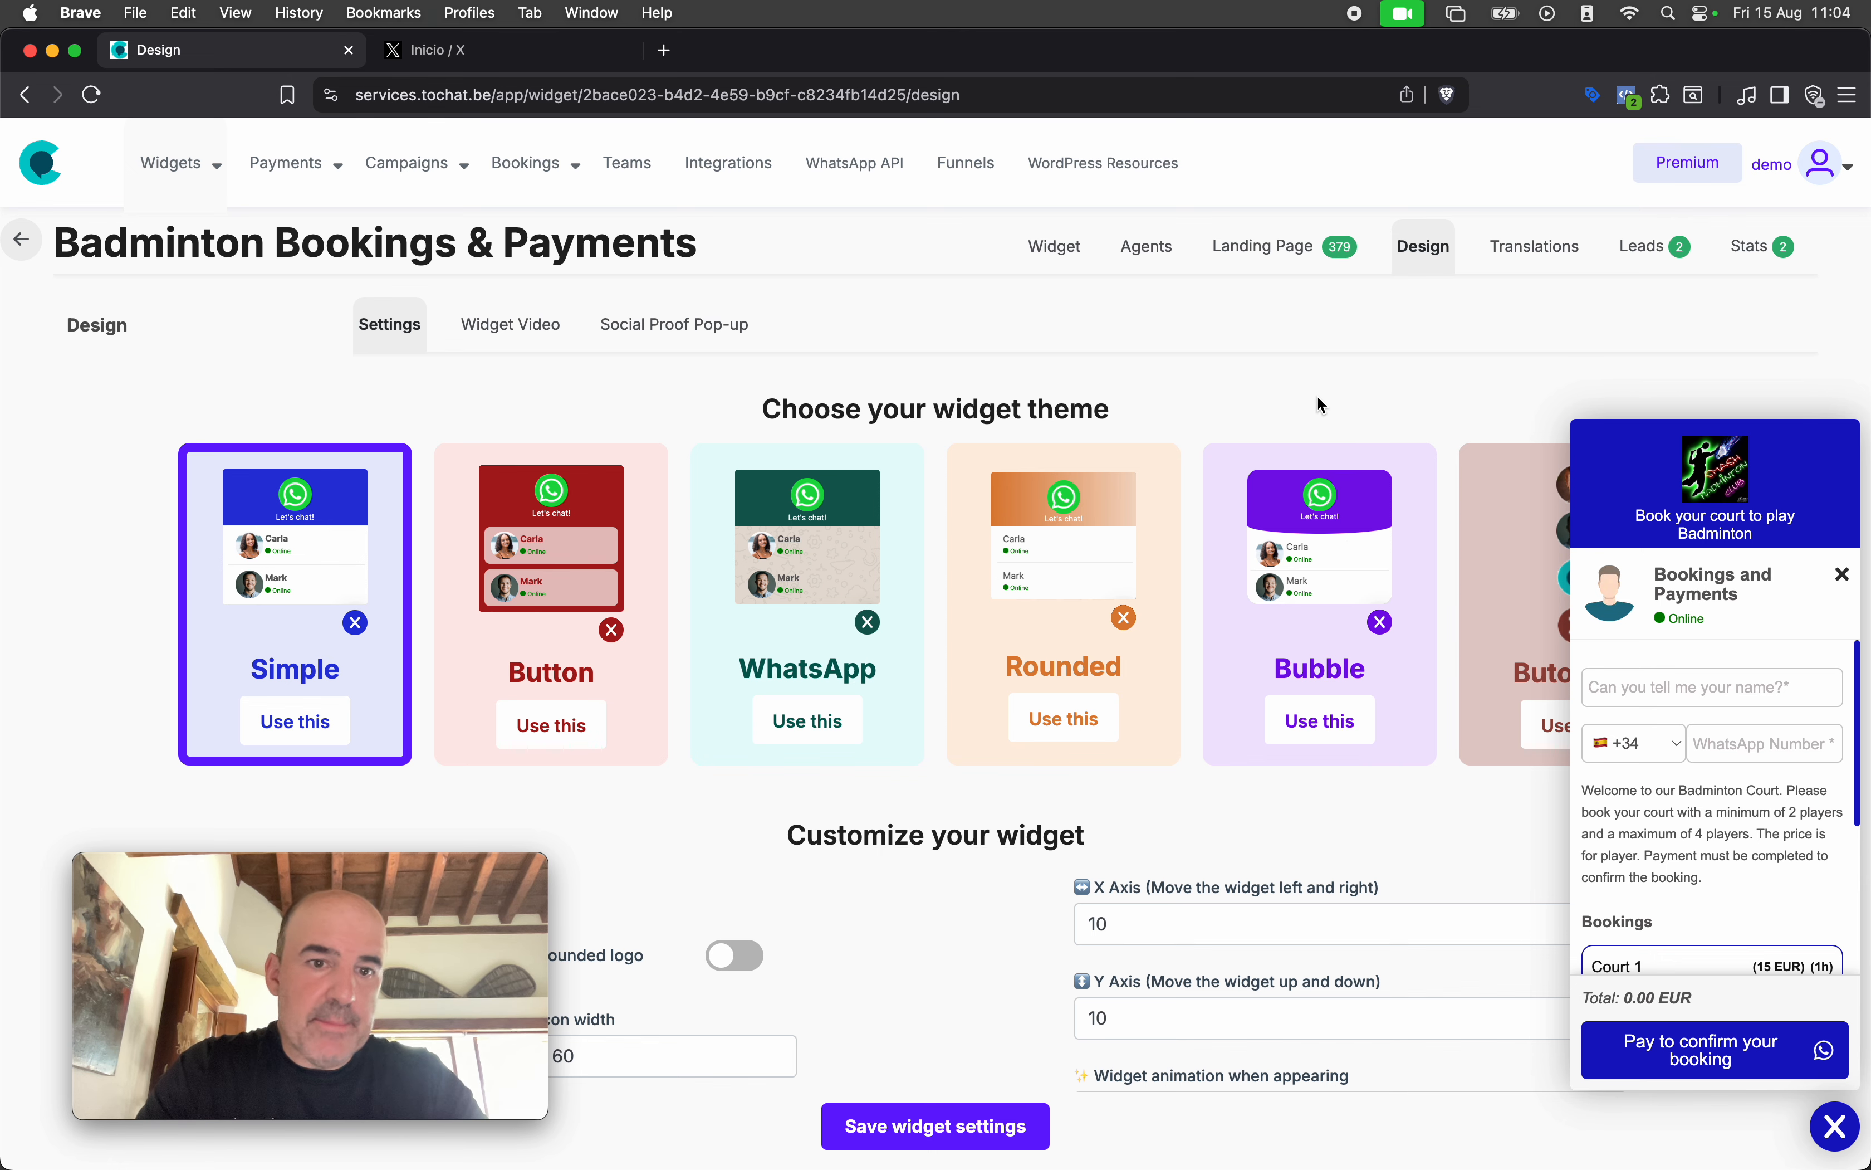
Close the widget preview, set the widget button size to x3 and save the settings
scroll(1035, 681, down, 15)
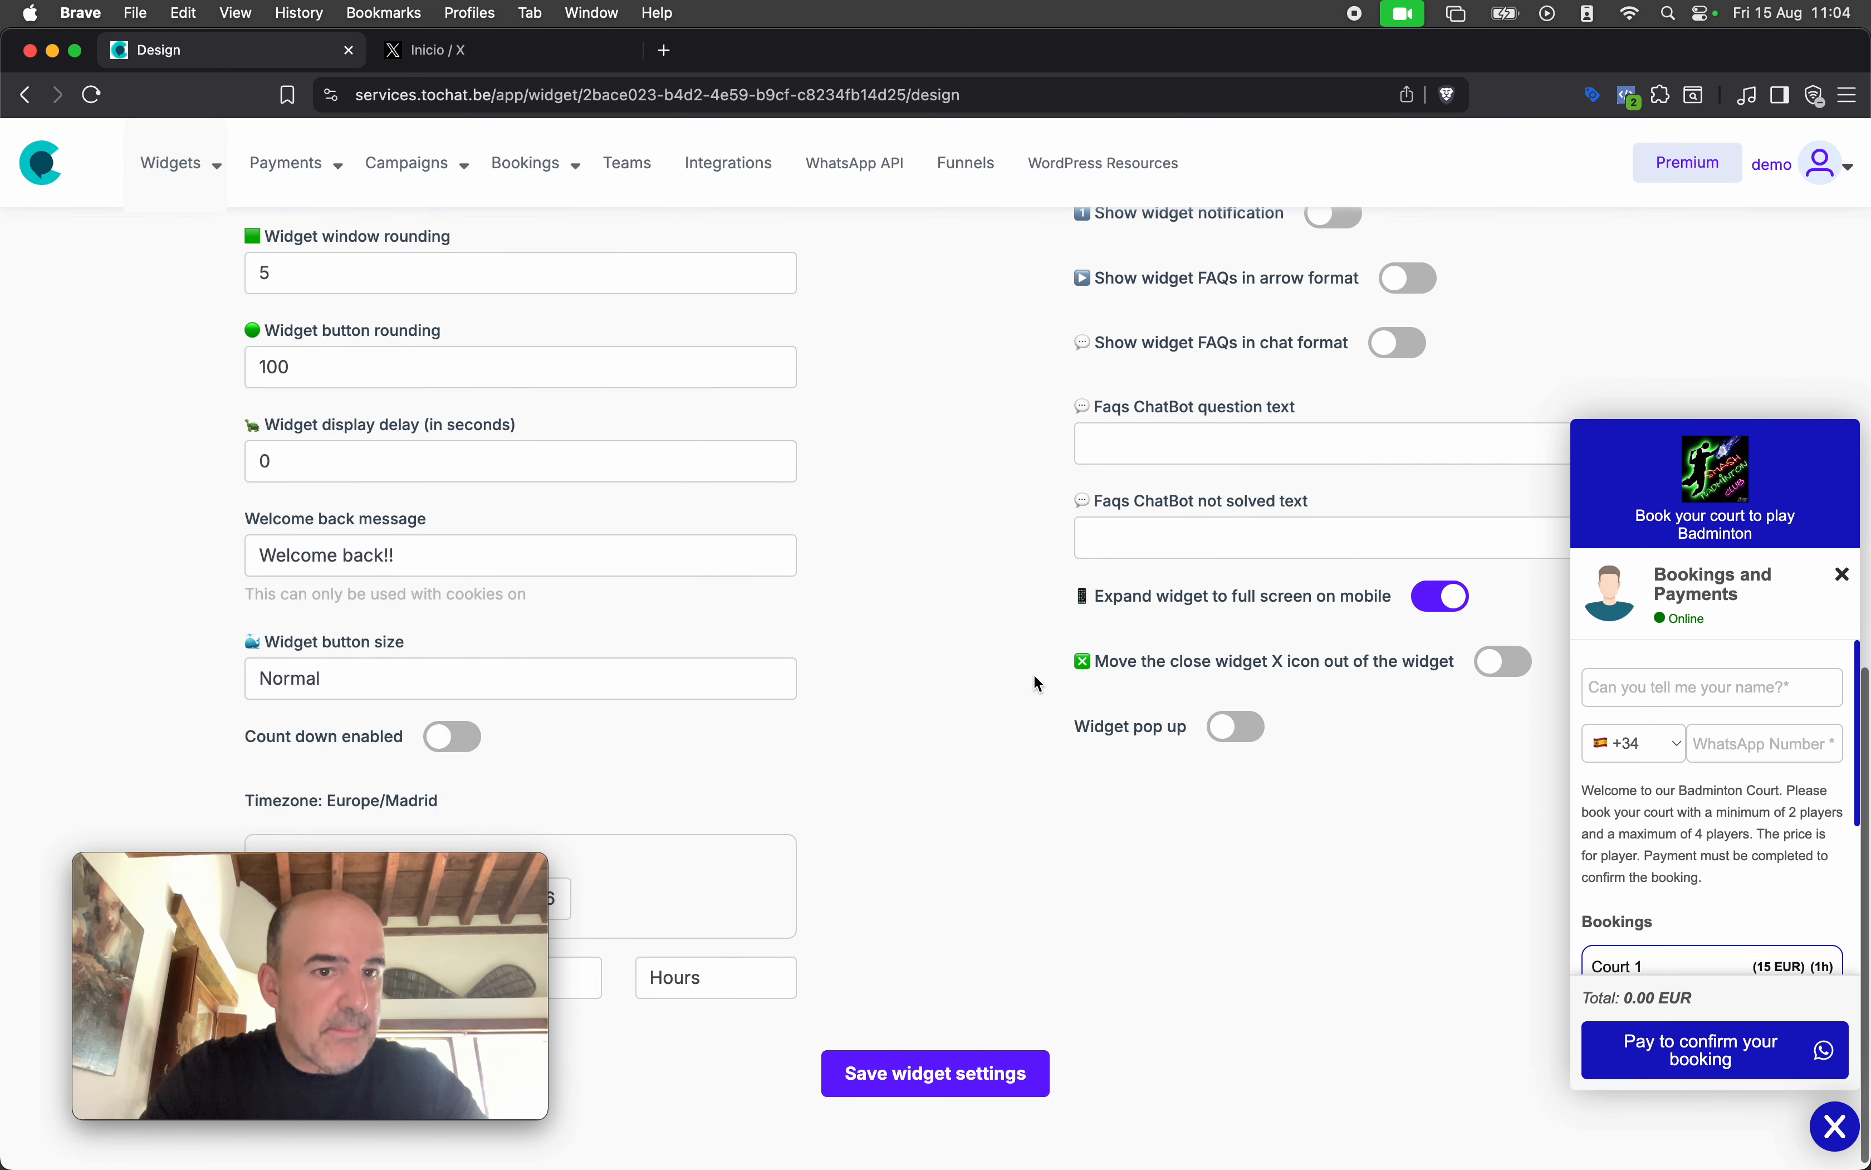
scroll(1037, 678, down, 1)
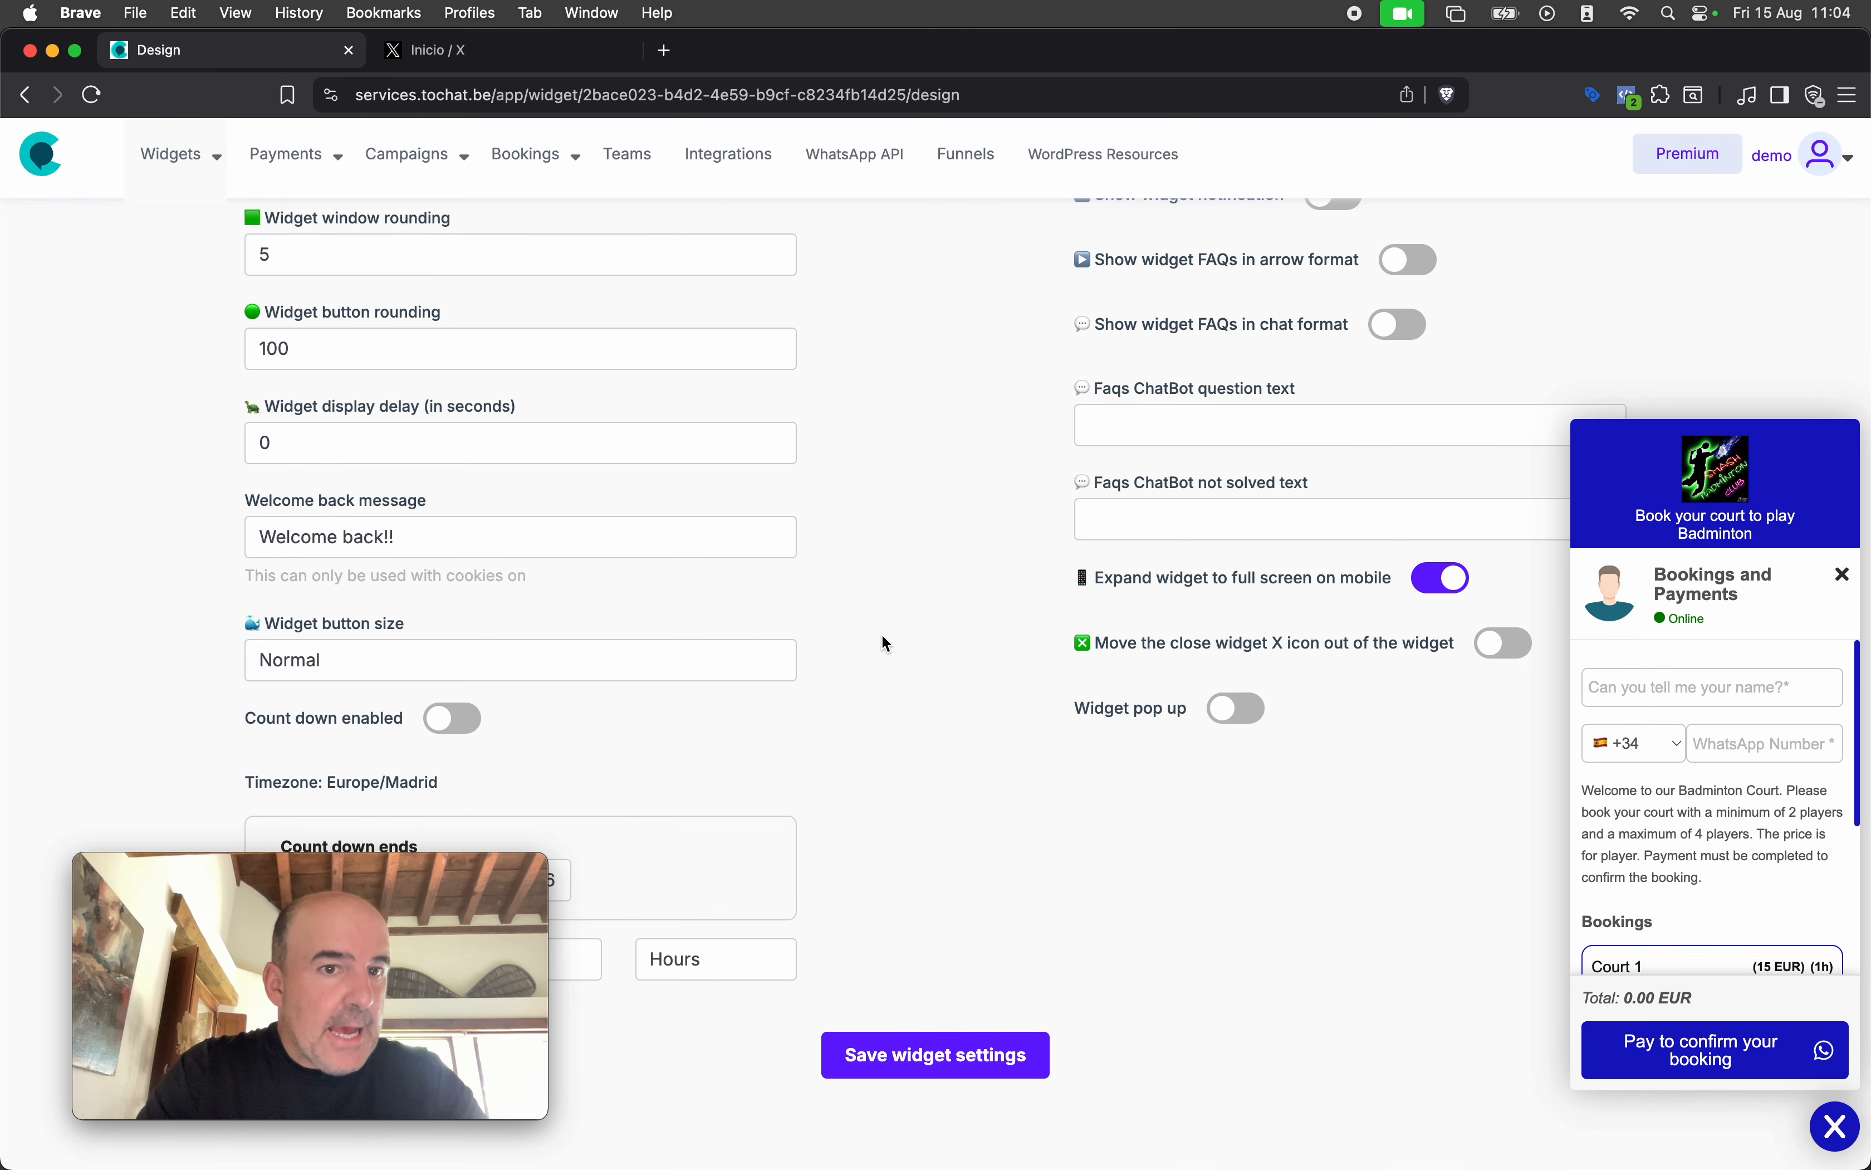
click(635, 670)
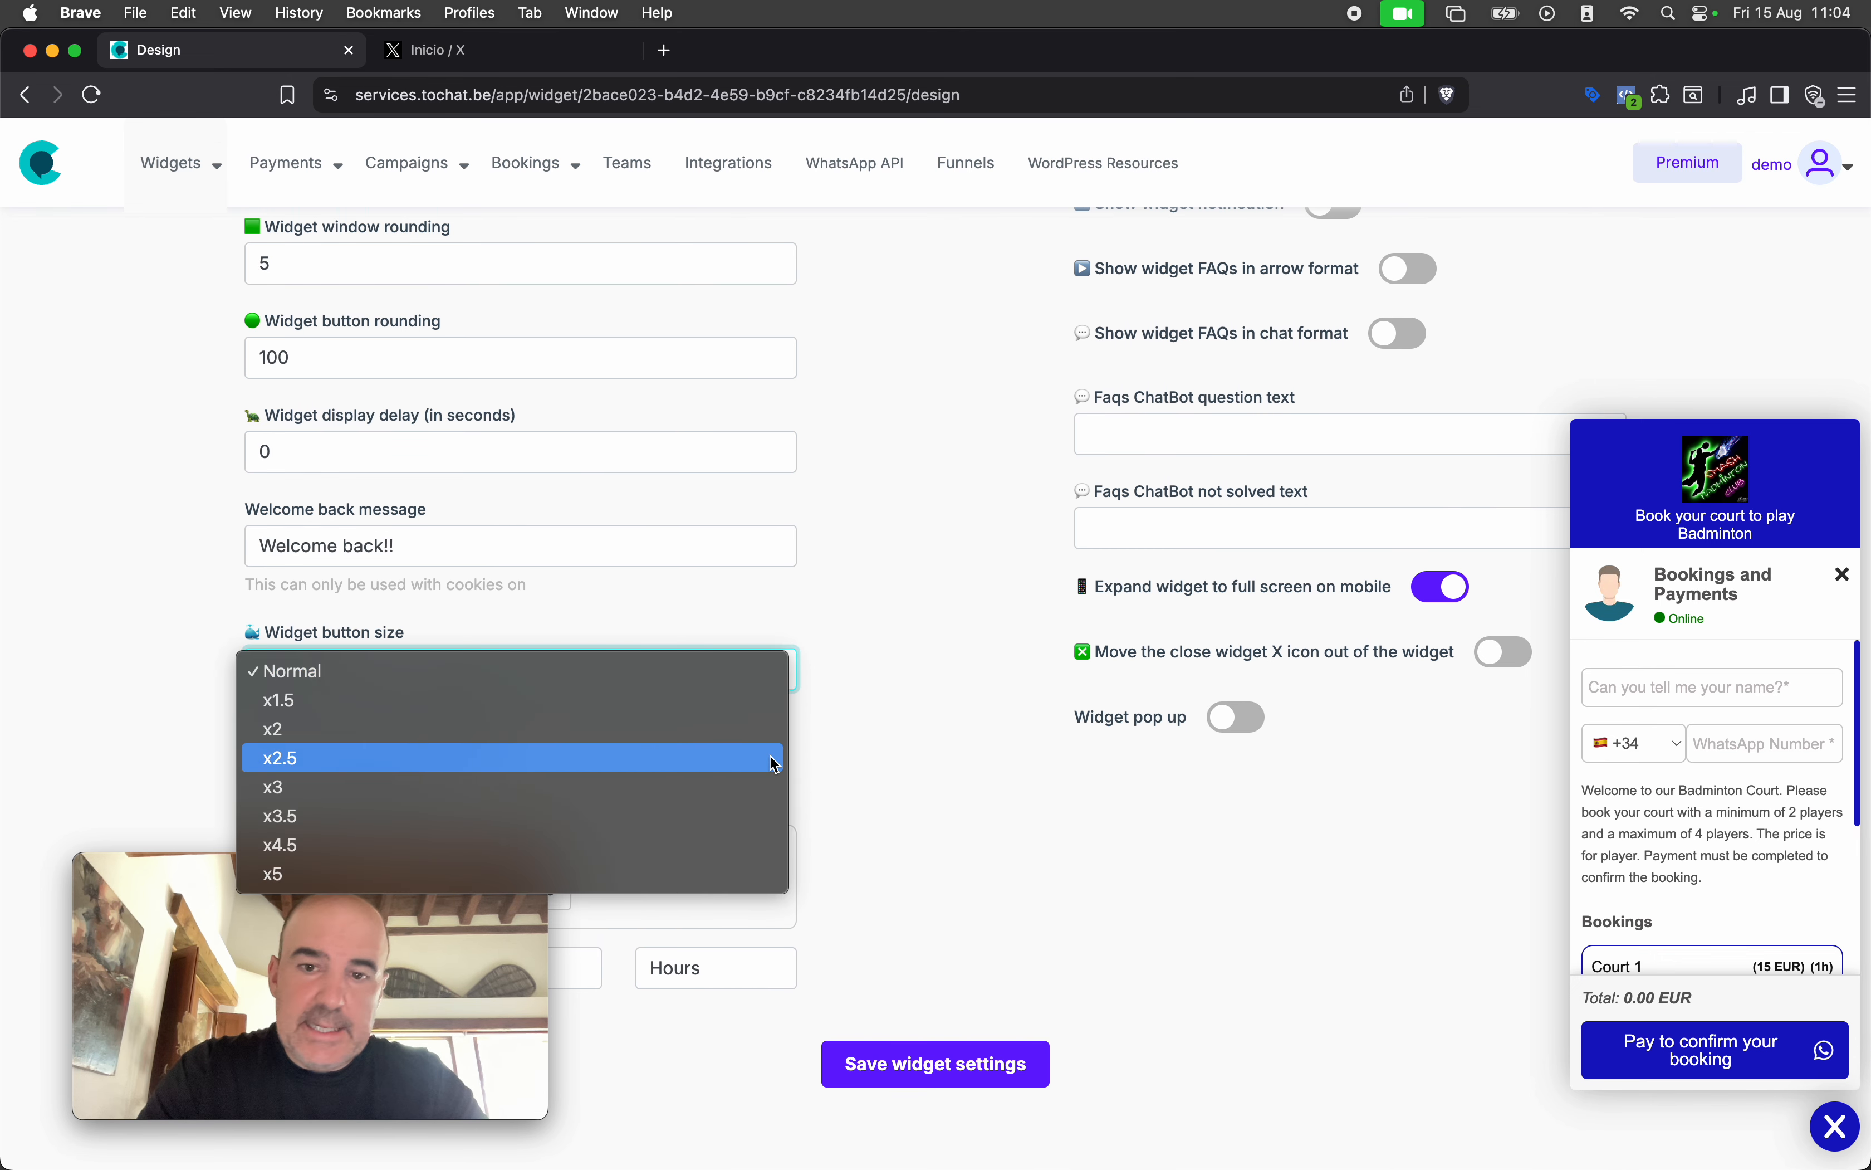
click(897, 778)
click(1845, 1110)
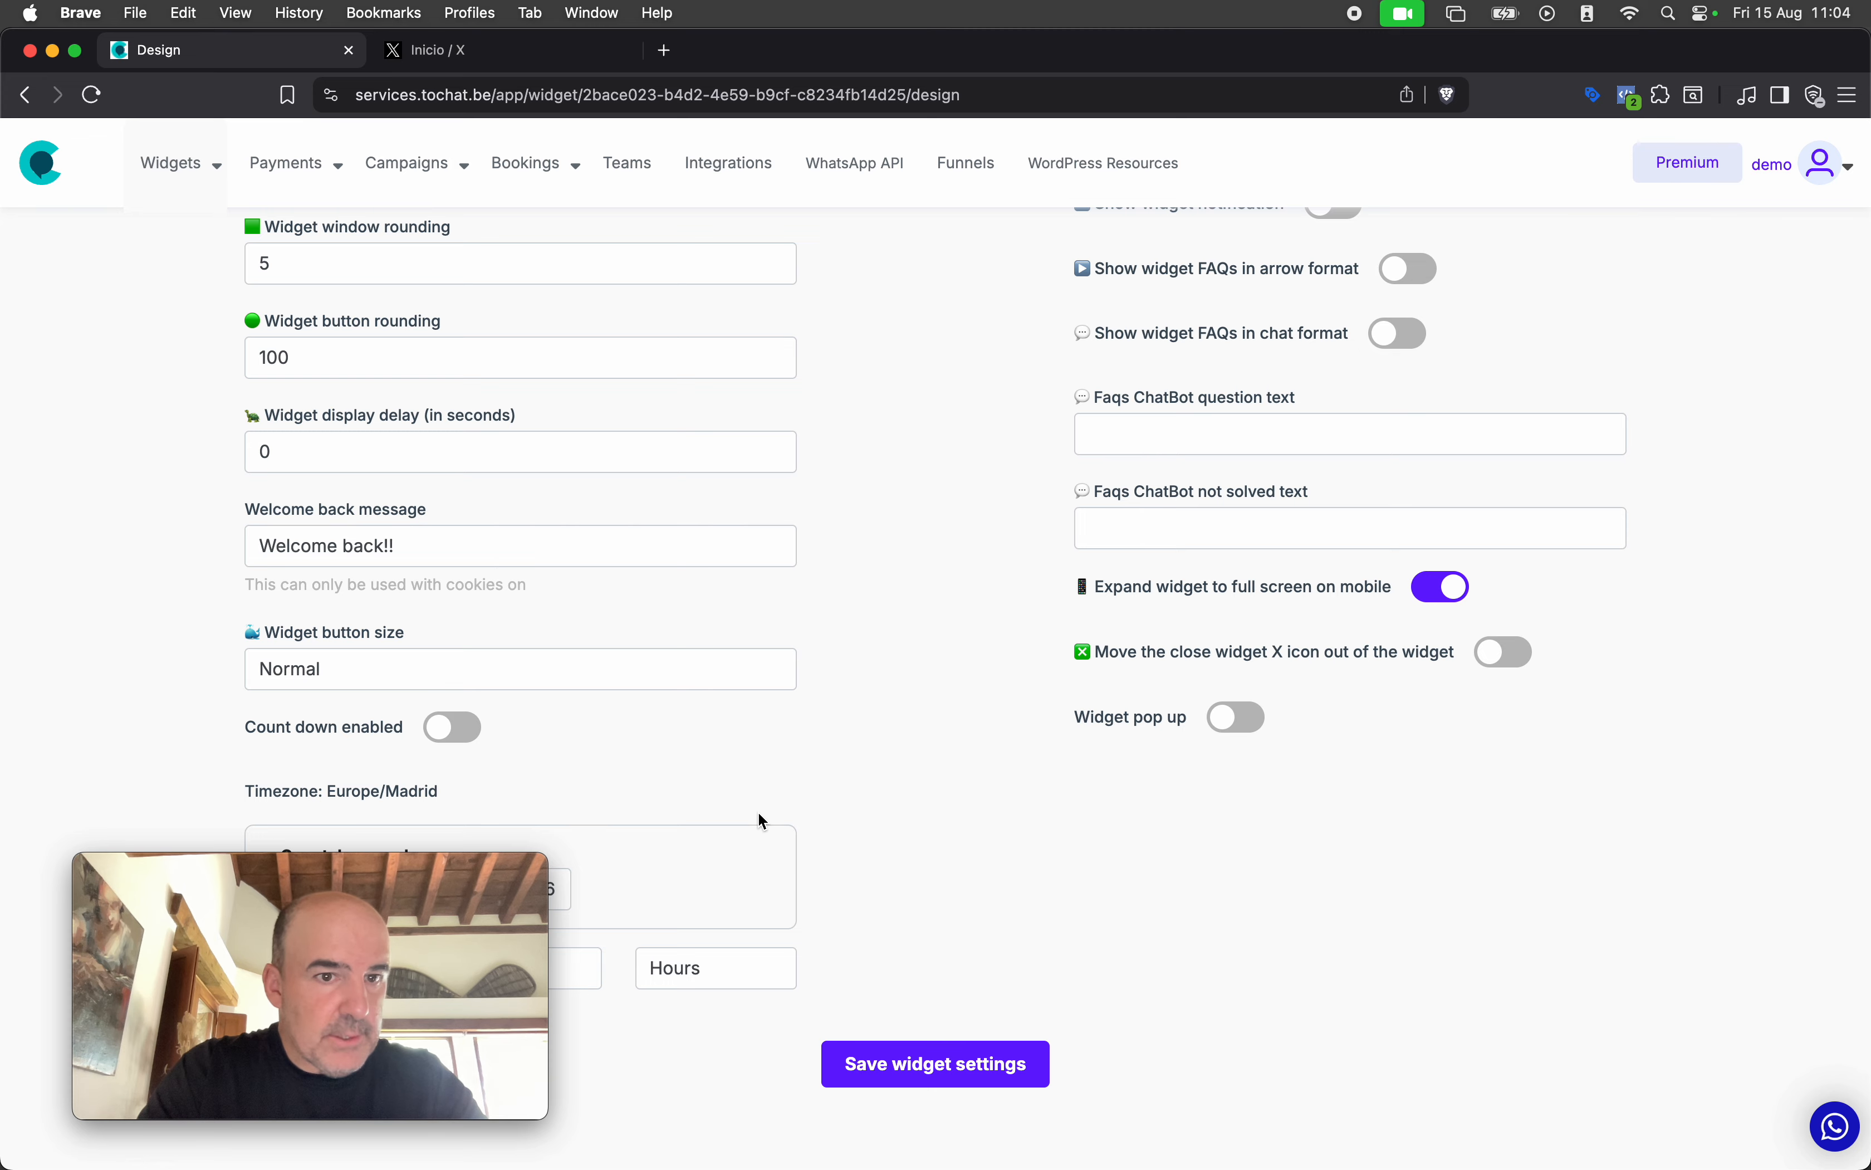
click(609, 673)
click(622, 791)
click(930, 1073)
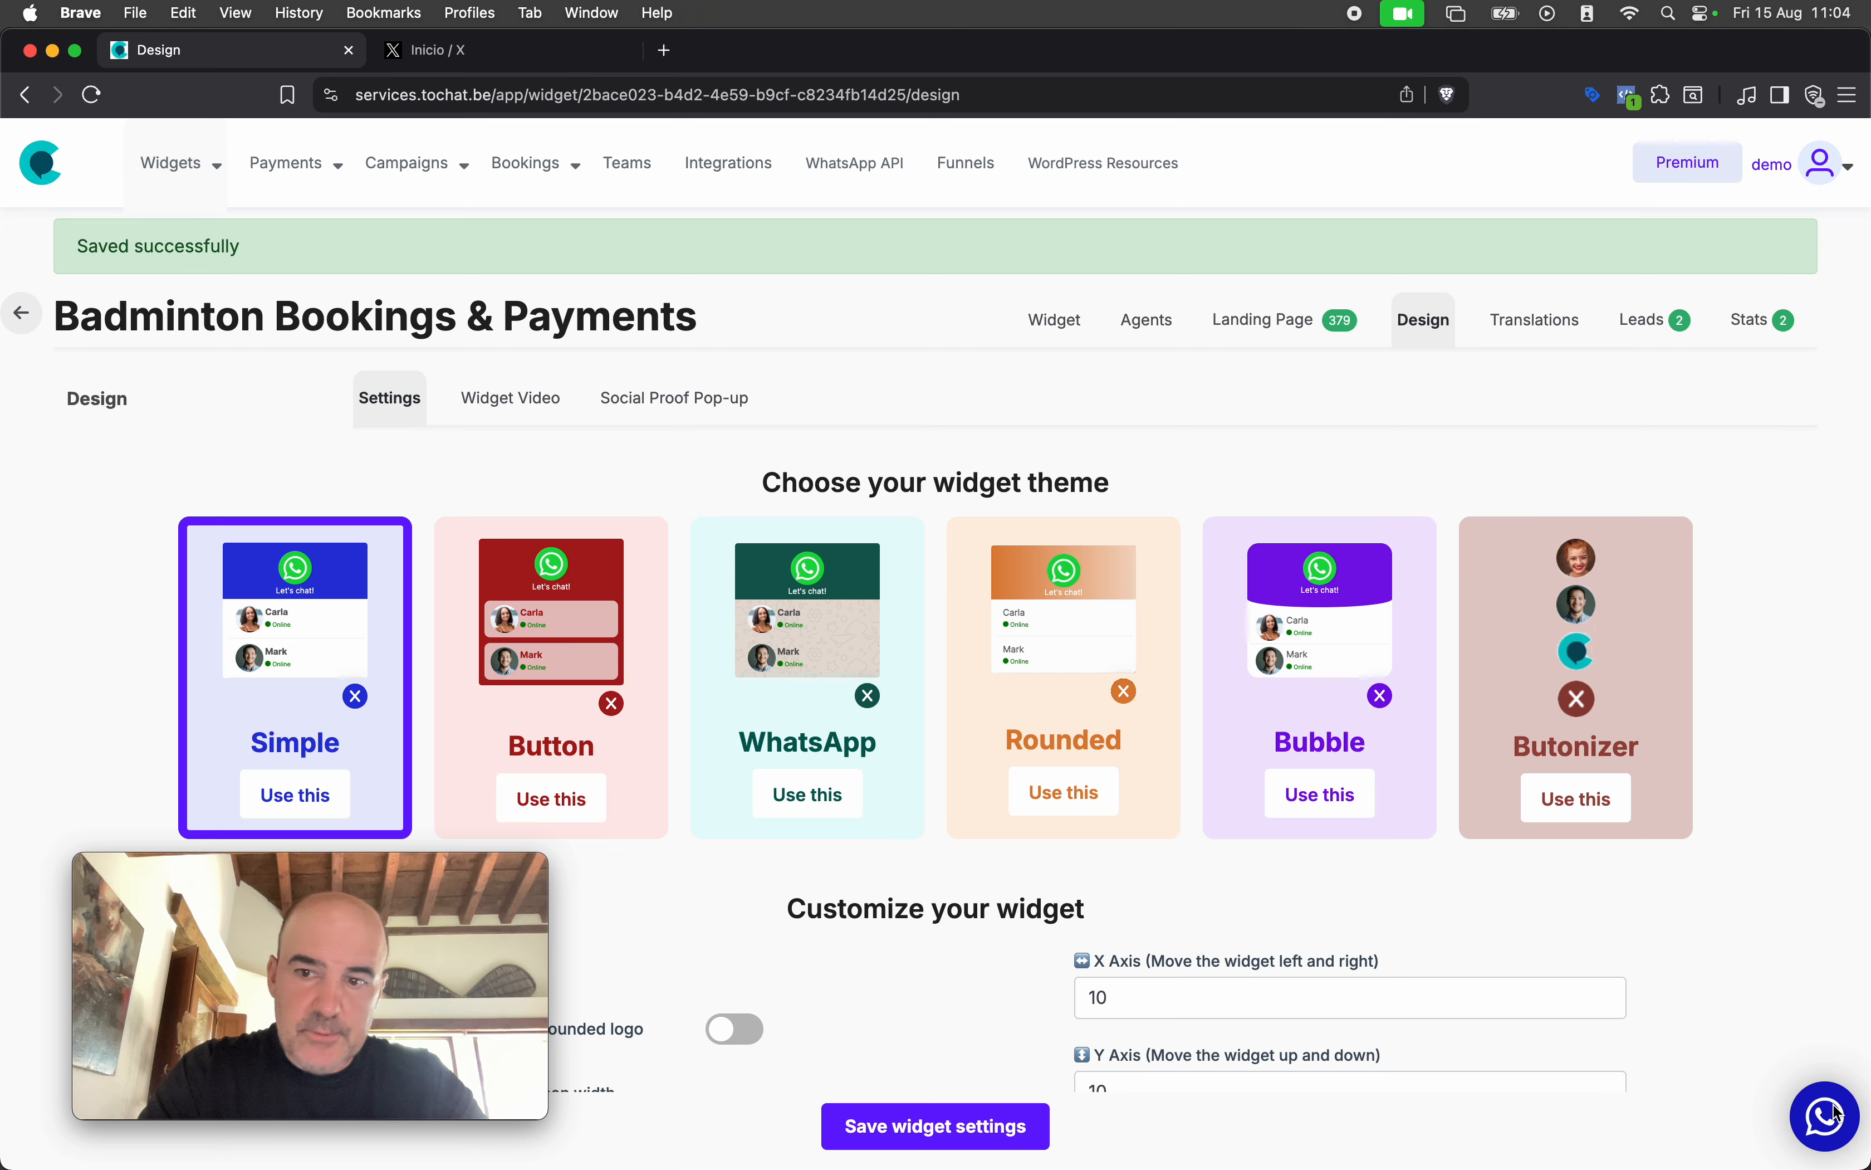
Set the widget button size to x2, save the widget settings and preview the widget window
scroll(753, 905, down, 15)
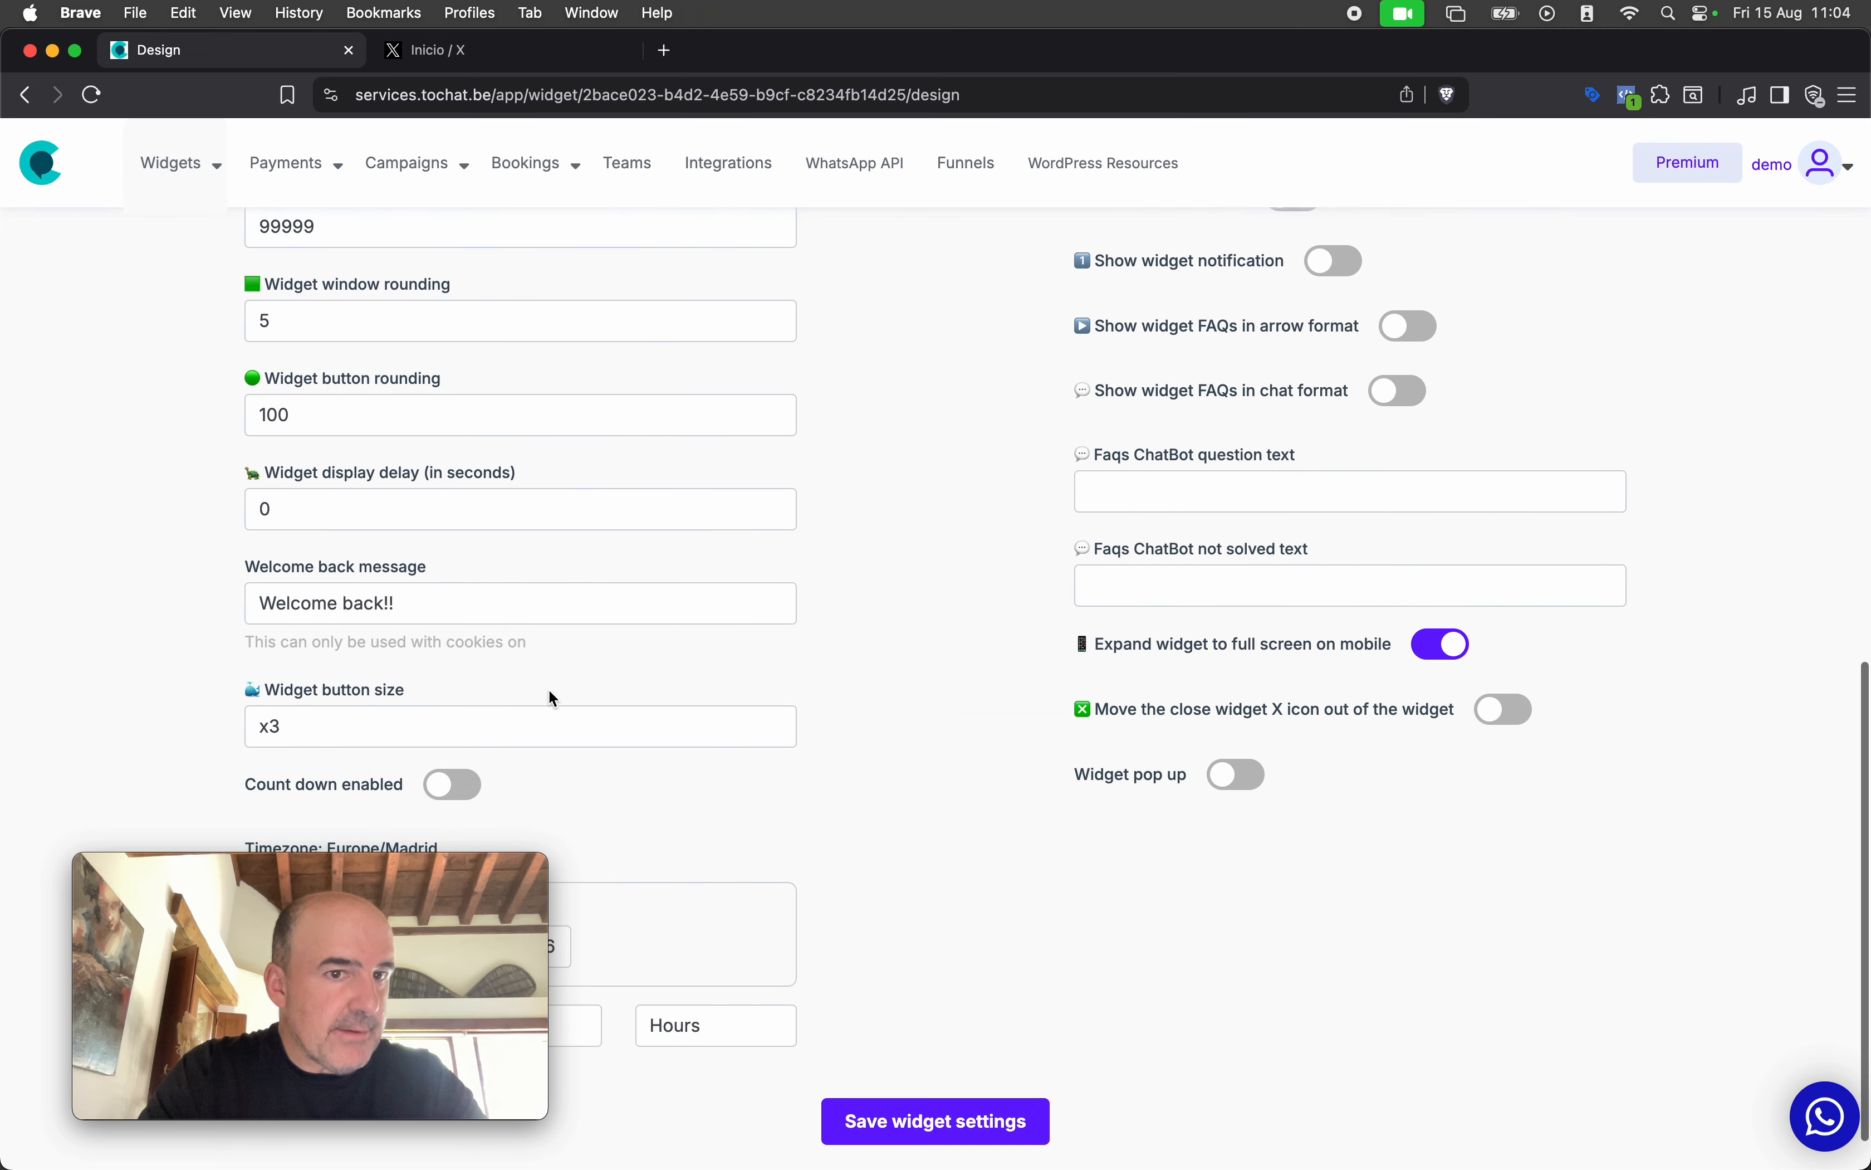
scroll(541, 688, down, 1)
click(498, 657)
click(470, 613)
click(968, 1062)
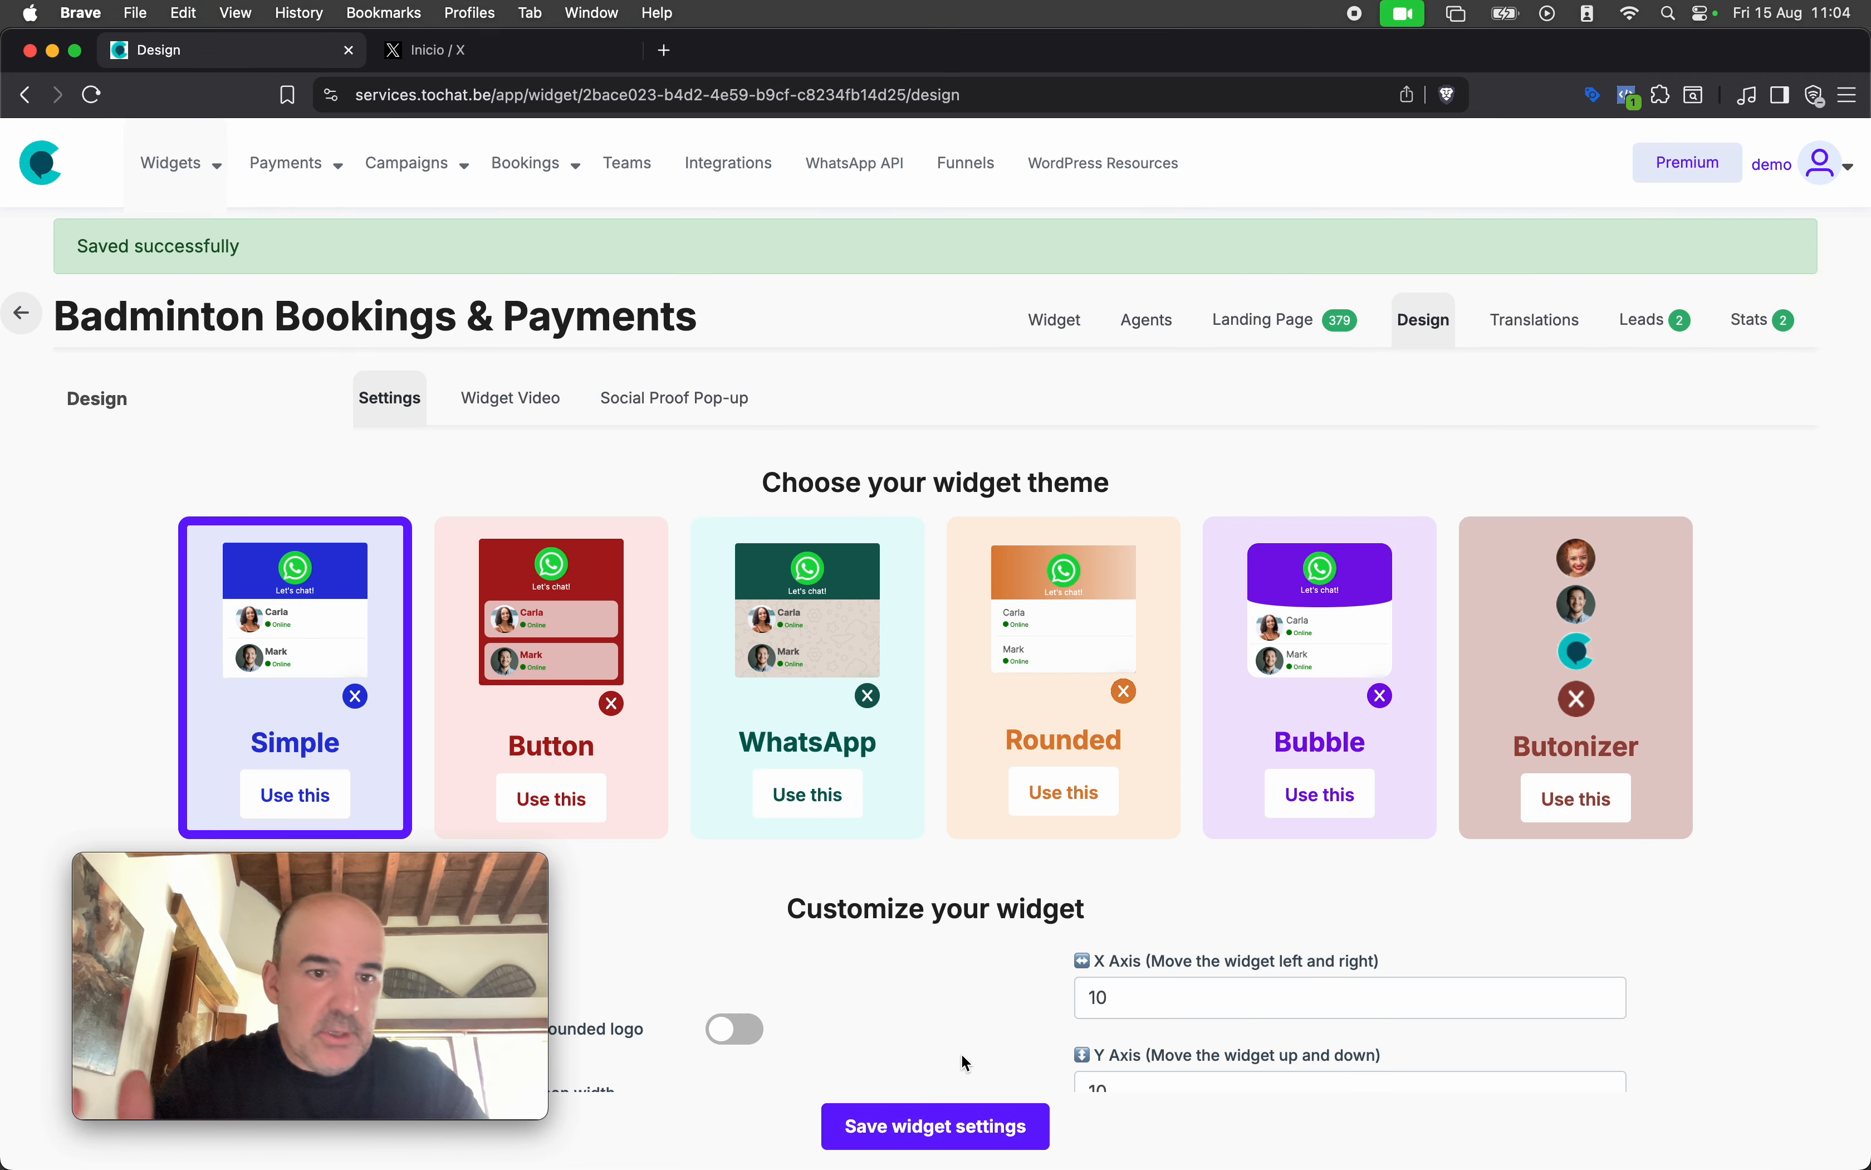
scroll(962, 1052, down, 15)
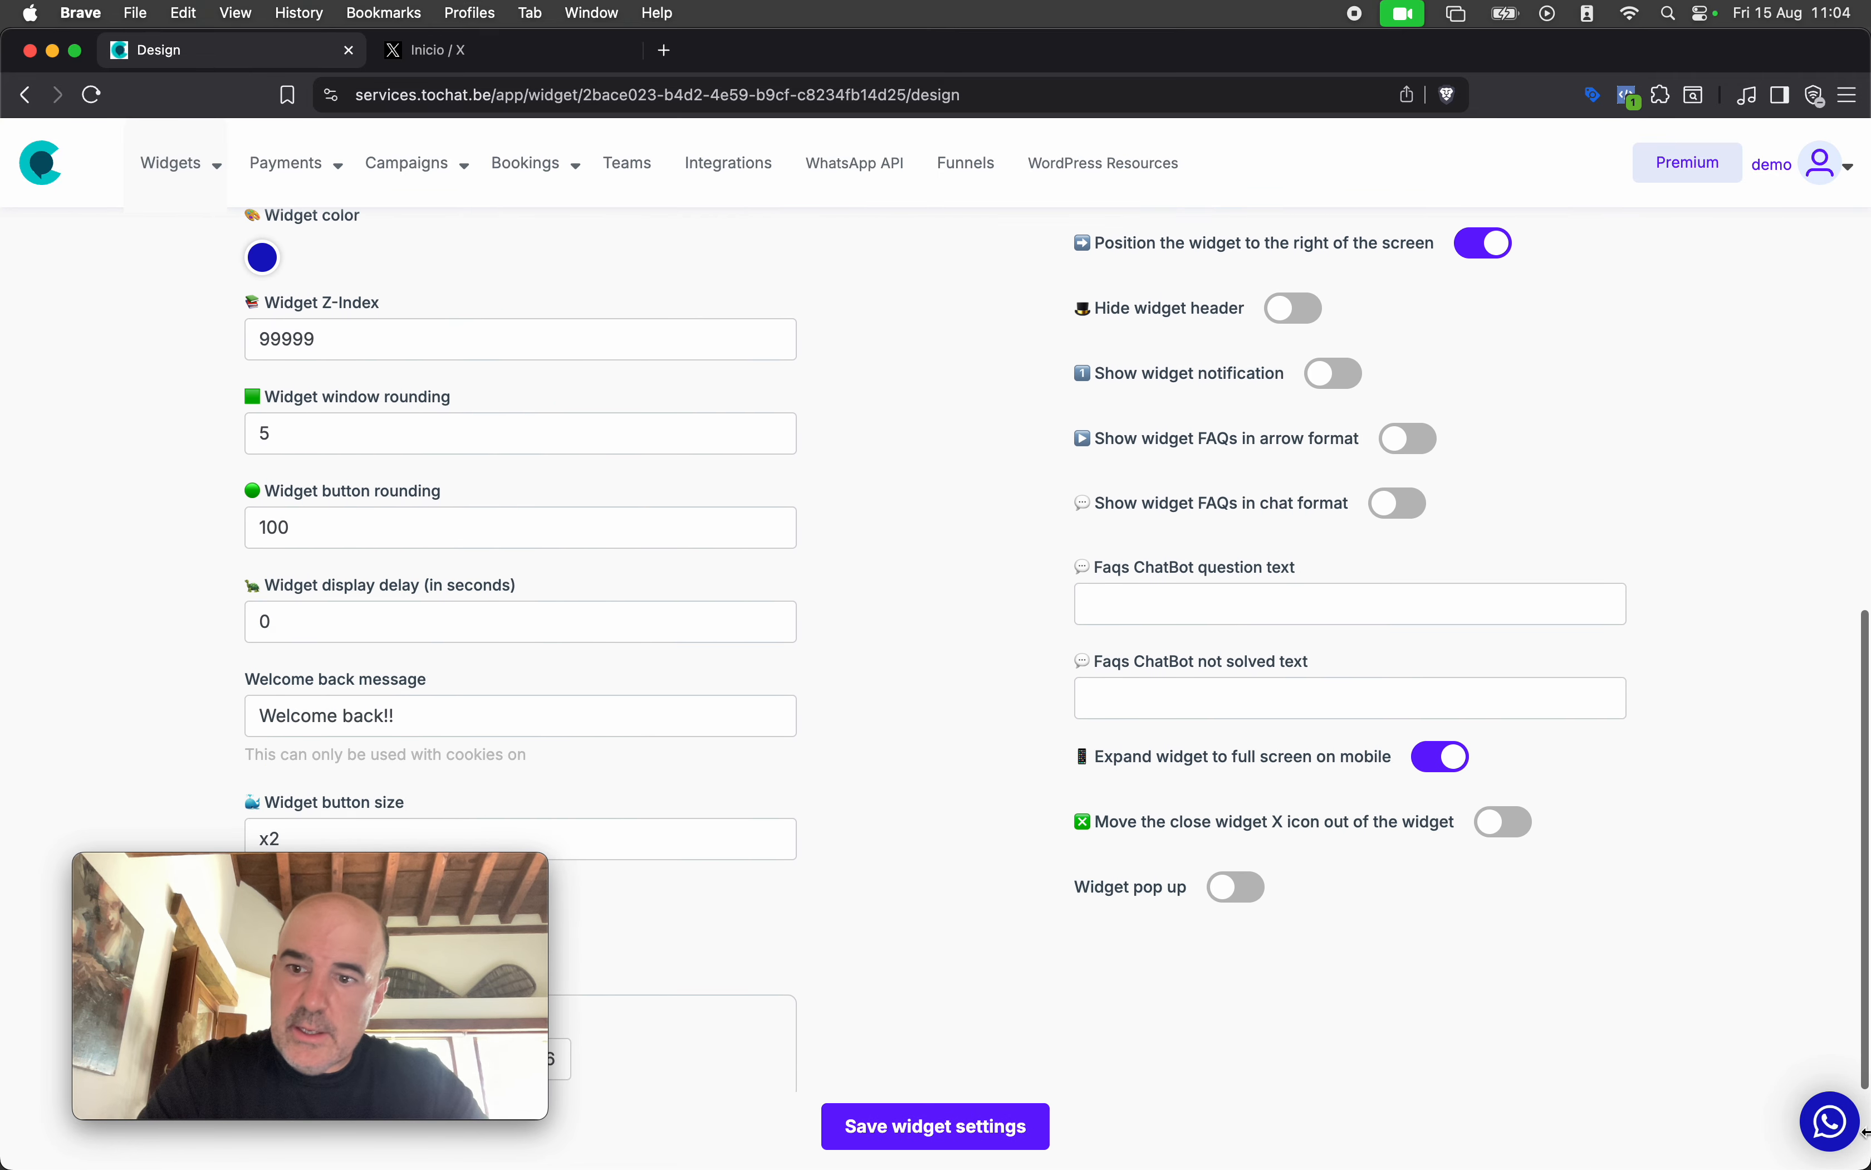
click(1833, 1123)
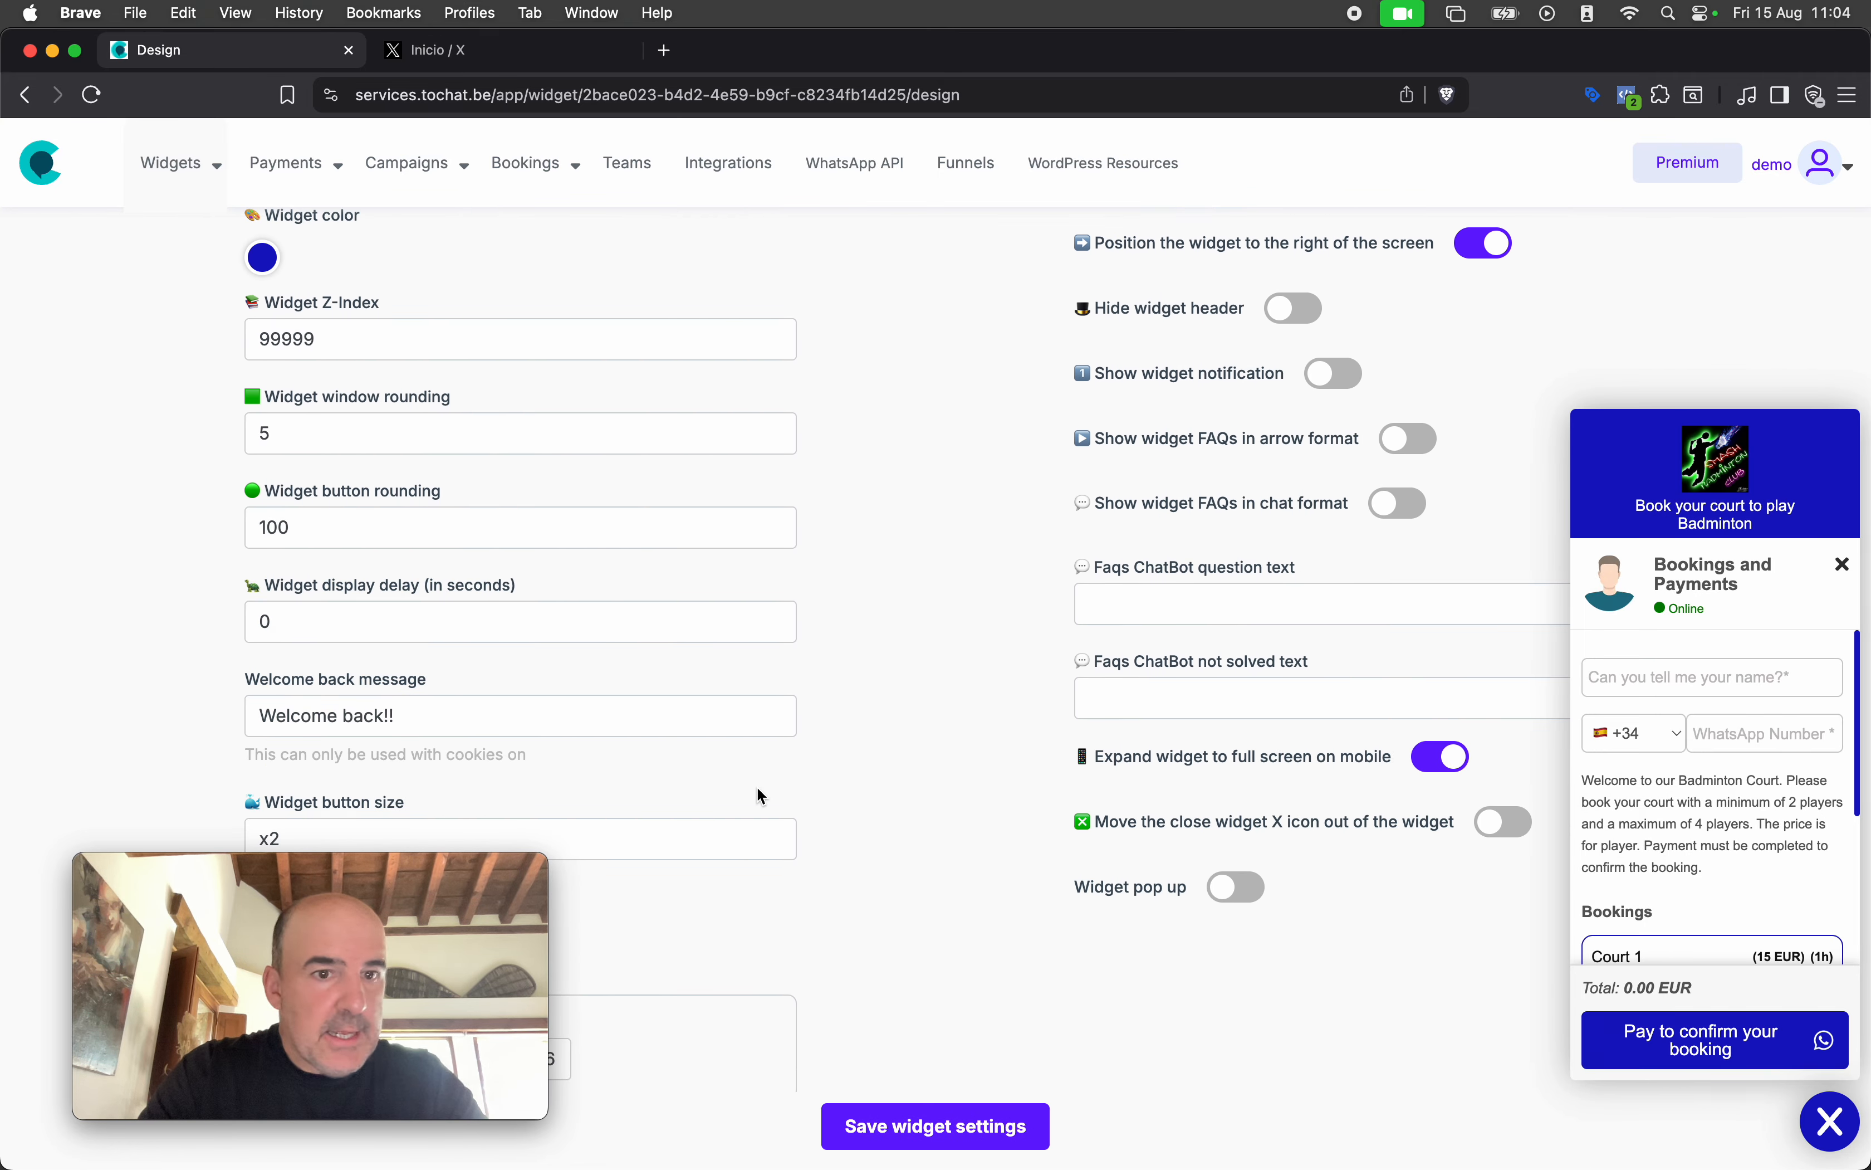
Enable the widget countdown and set its end date to Aug 16, 2025
scroll(757, 787, down, 3)
drag(510, 868, 1243, 830)
click(889, 727)
click(434, 738)
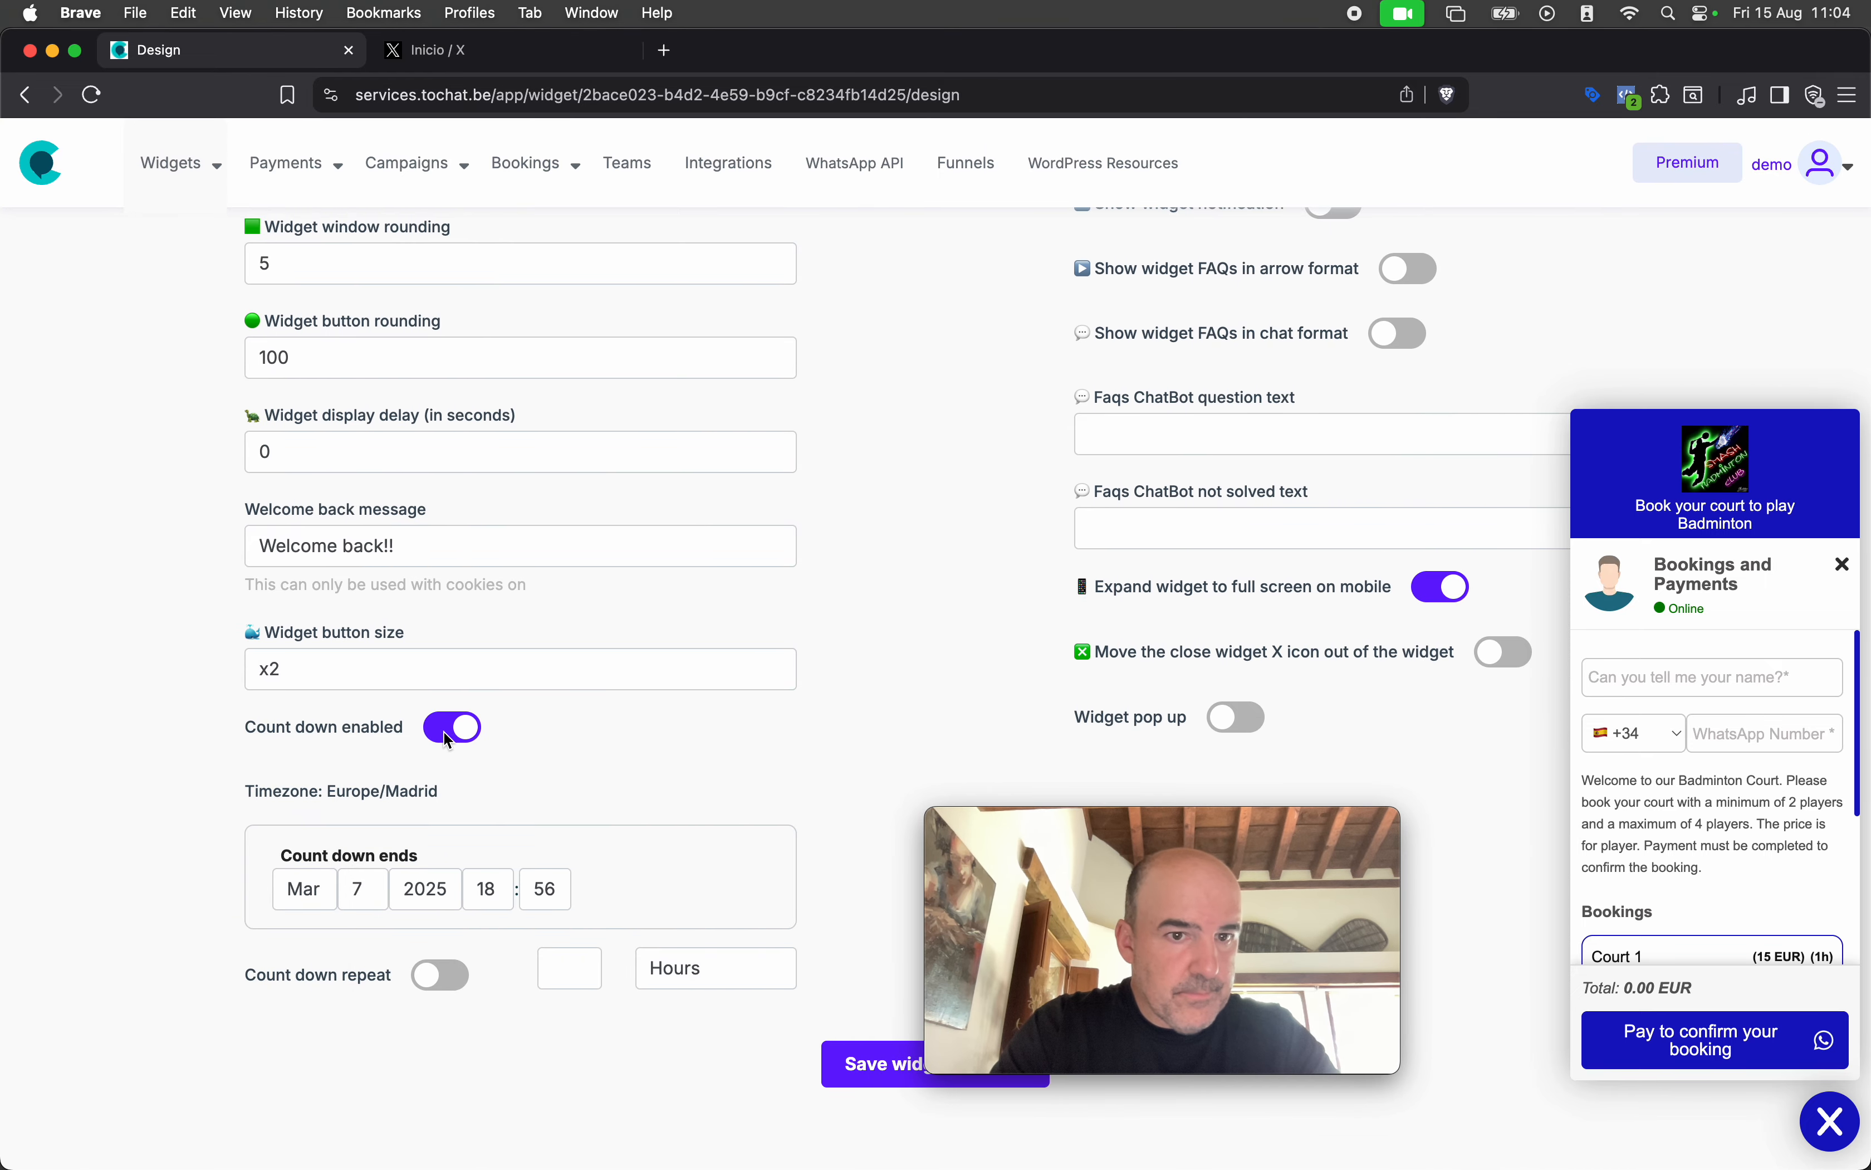
click(307, 891)
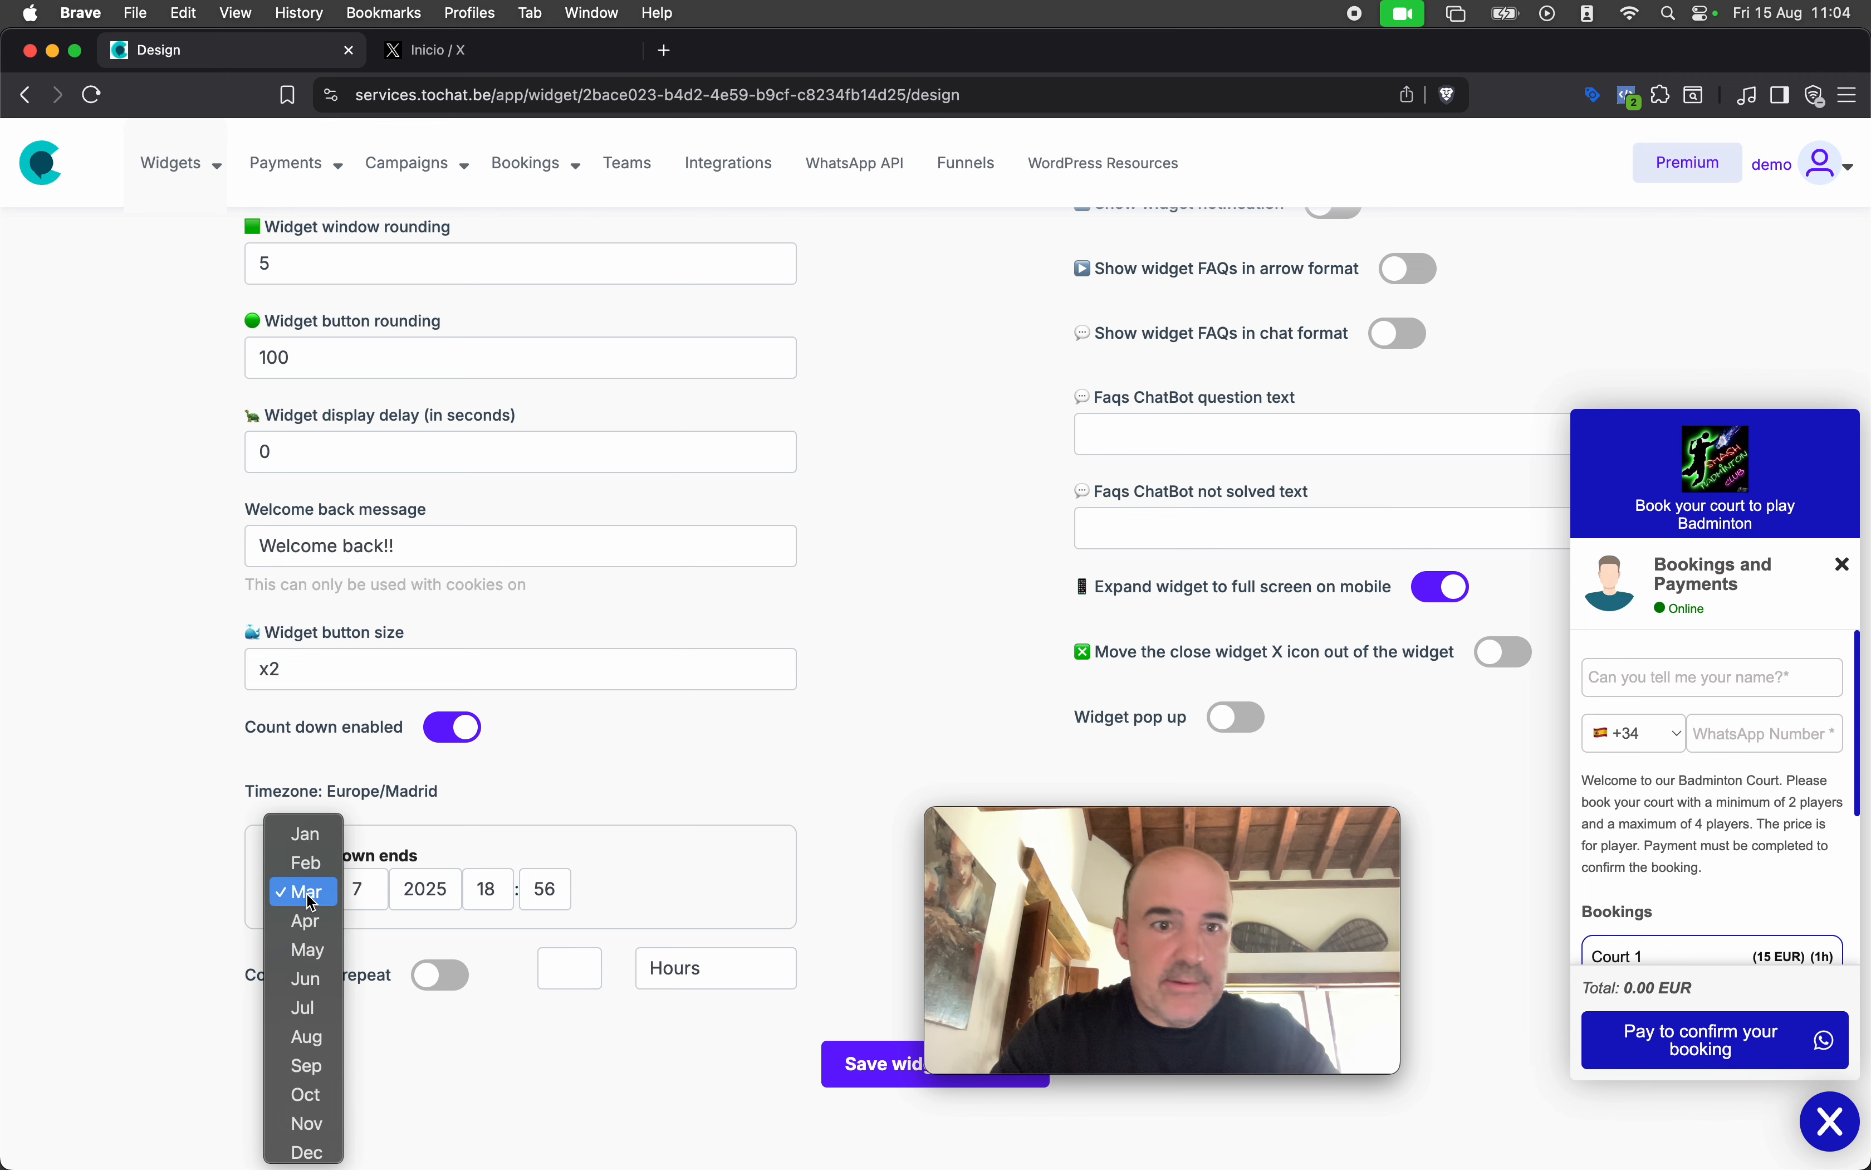
click(328, 1038)
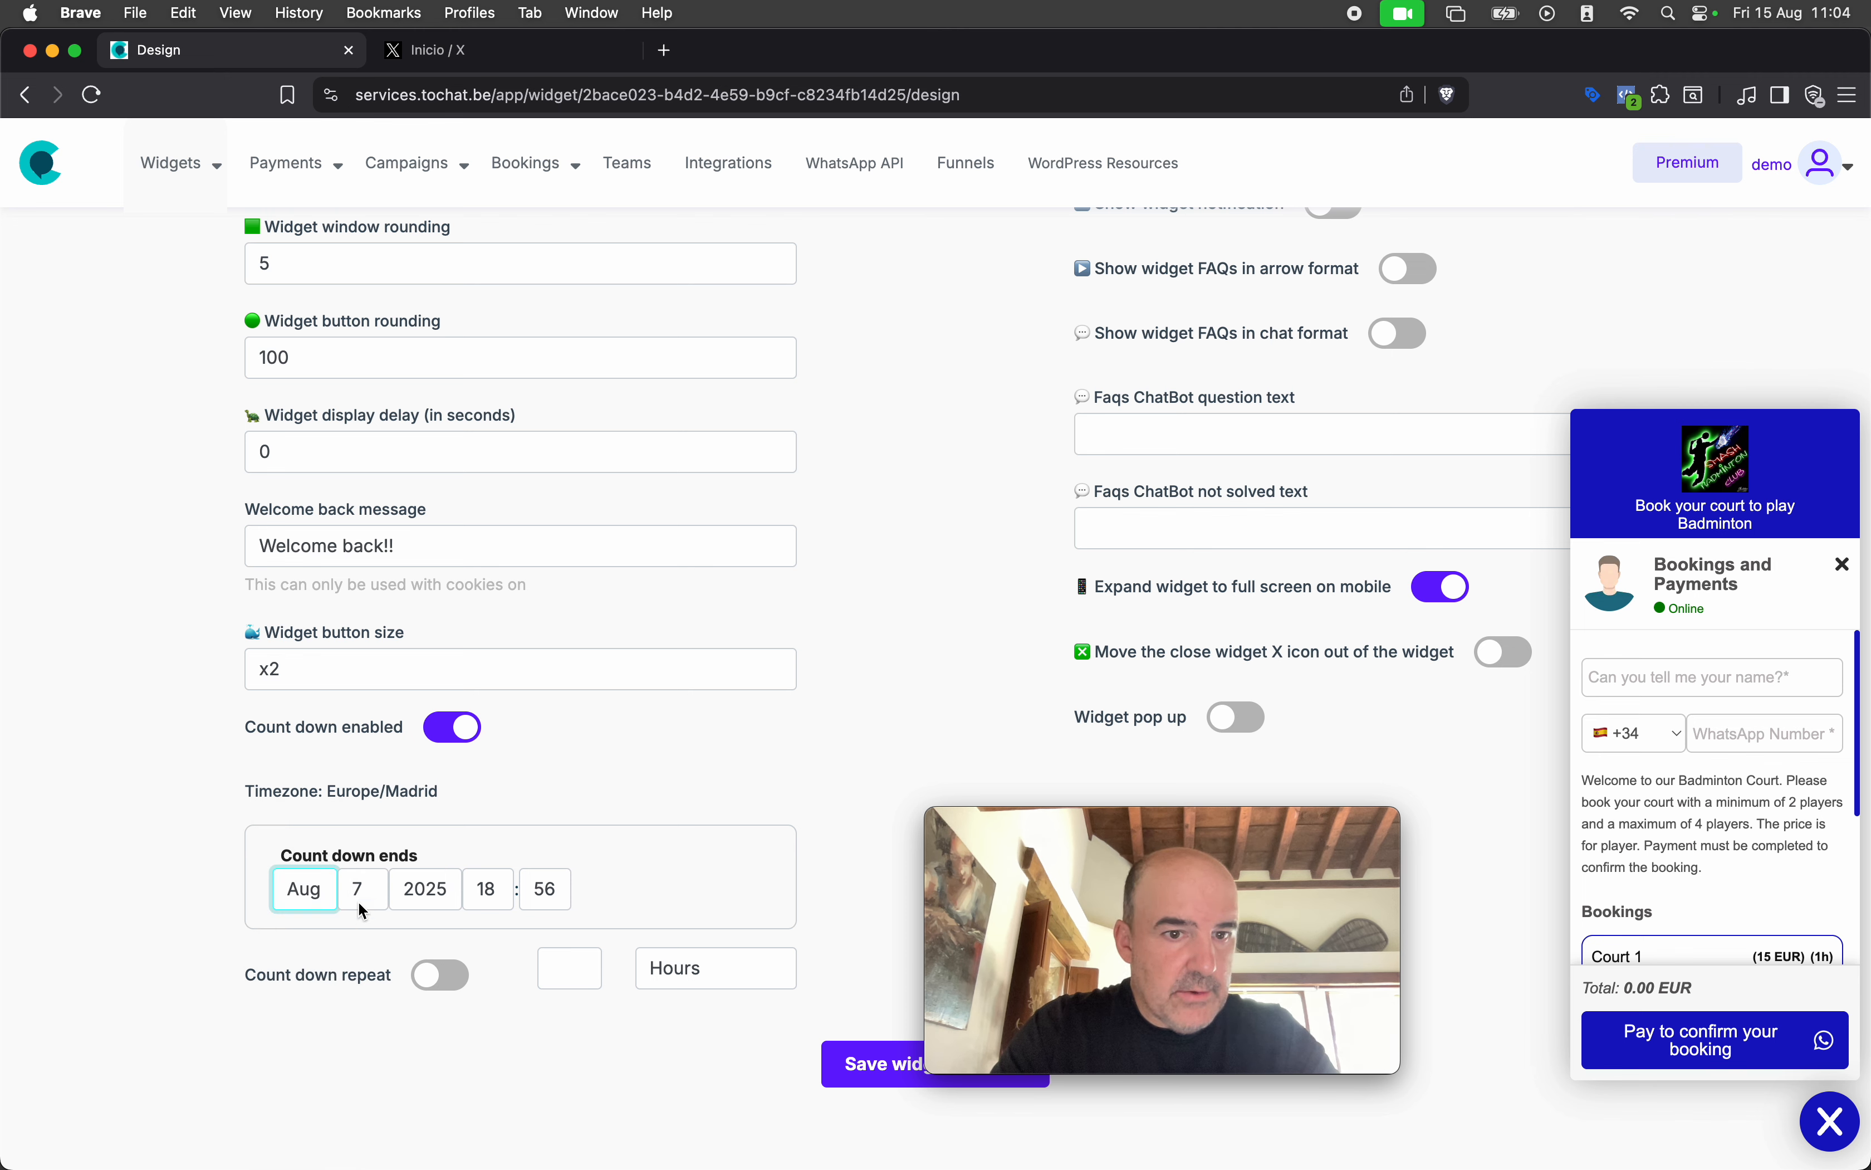
click(359, 908)
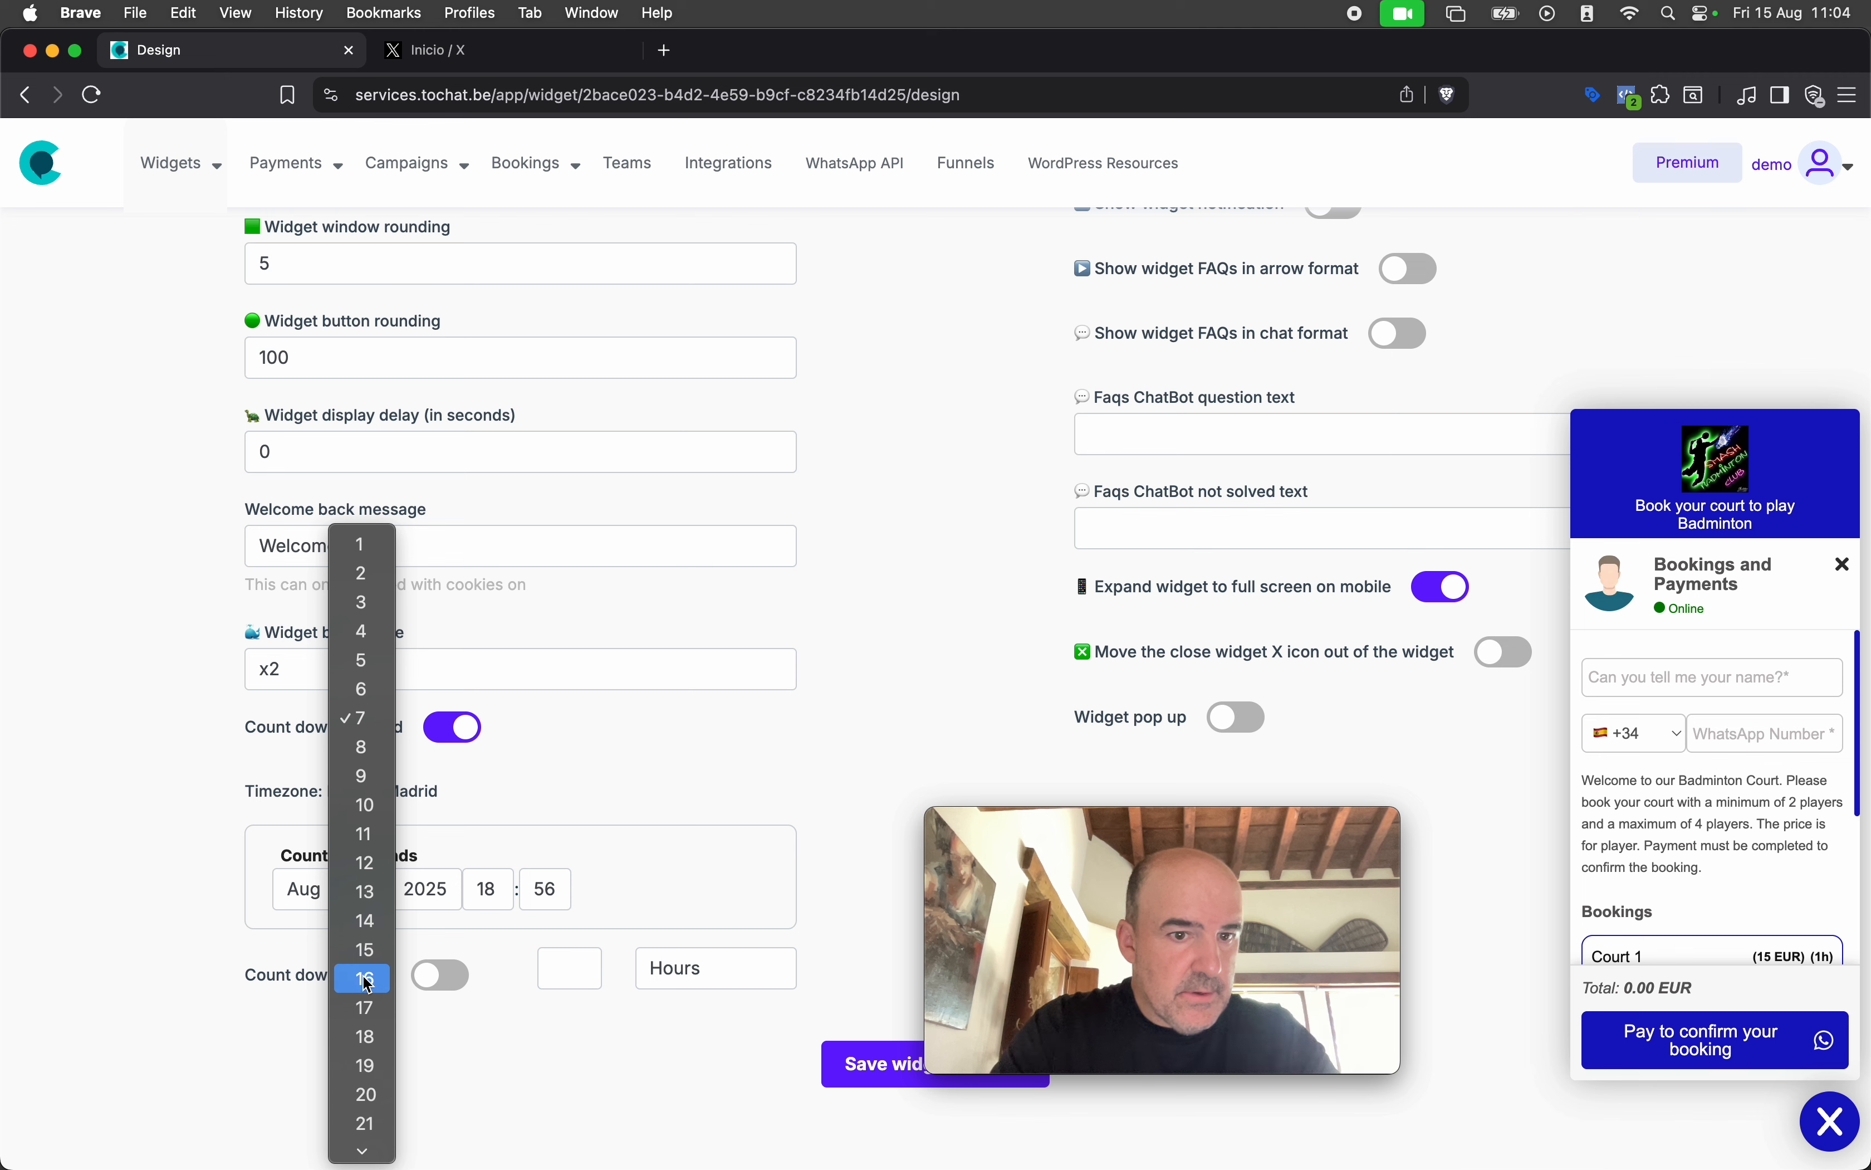
click(367, 981)
Enable countdown repeat every 24 hours, save the widget settings and preview the countdown in the widget header
click(446, 990)
click(569, 968)
text(12)
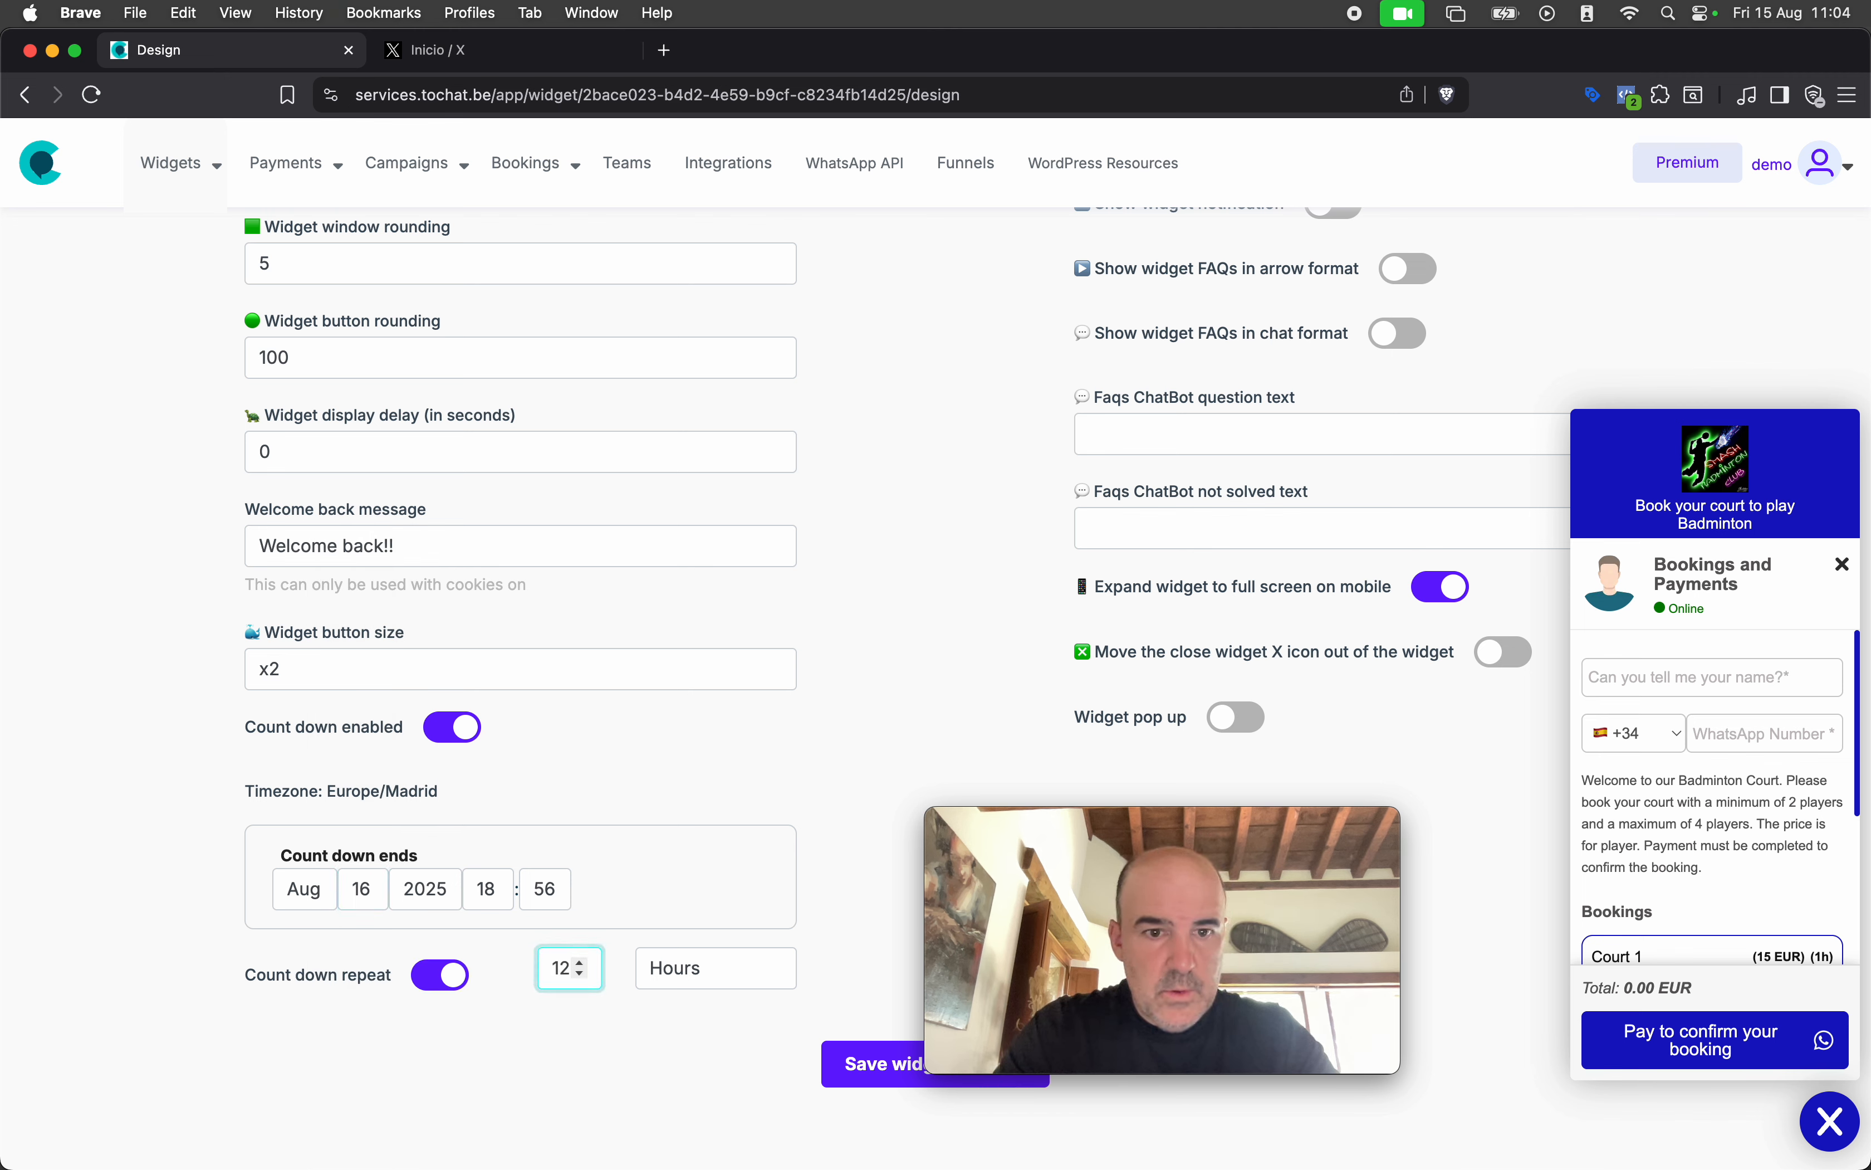
key(BackSpace)
key(BackSpace)
text(2)
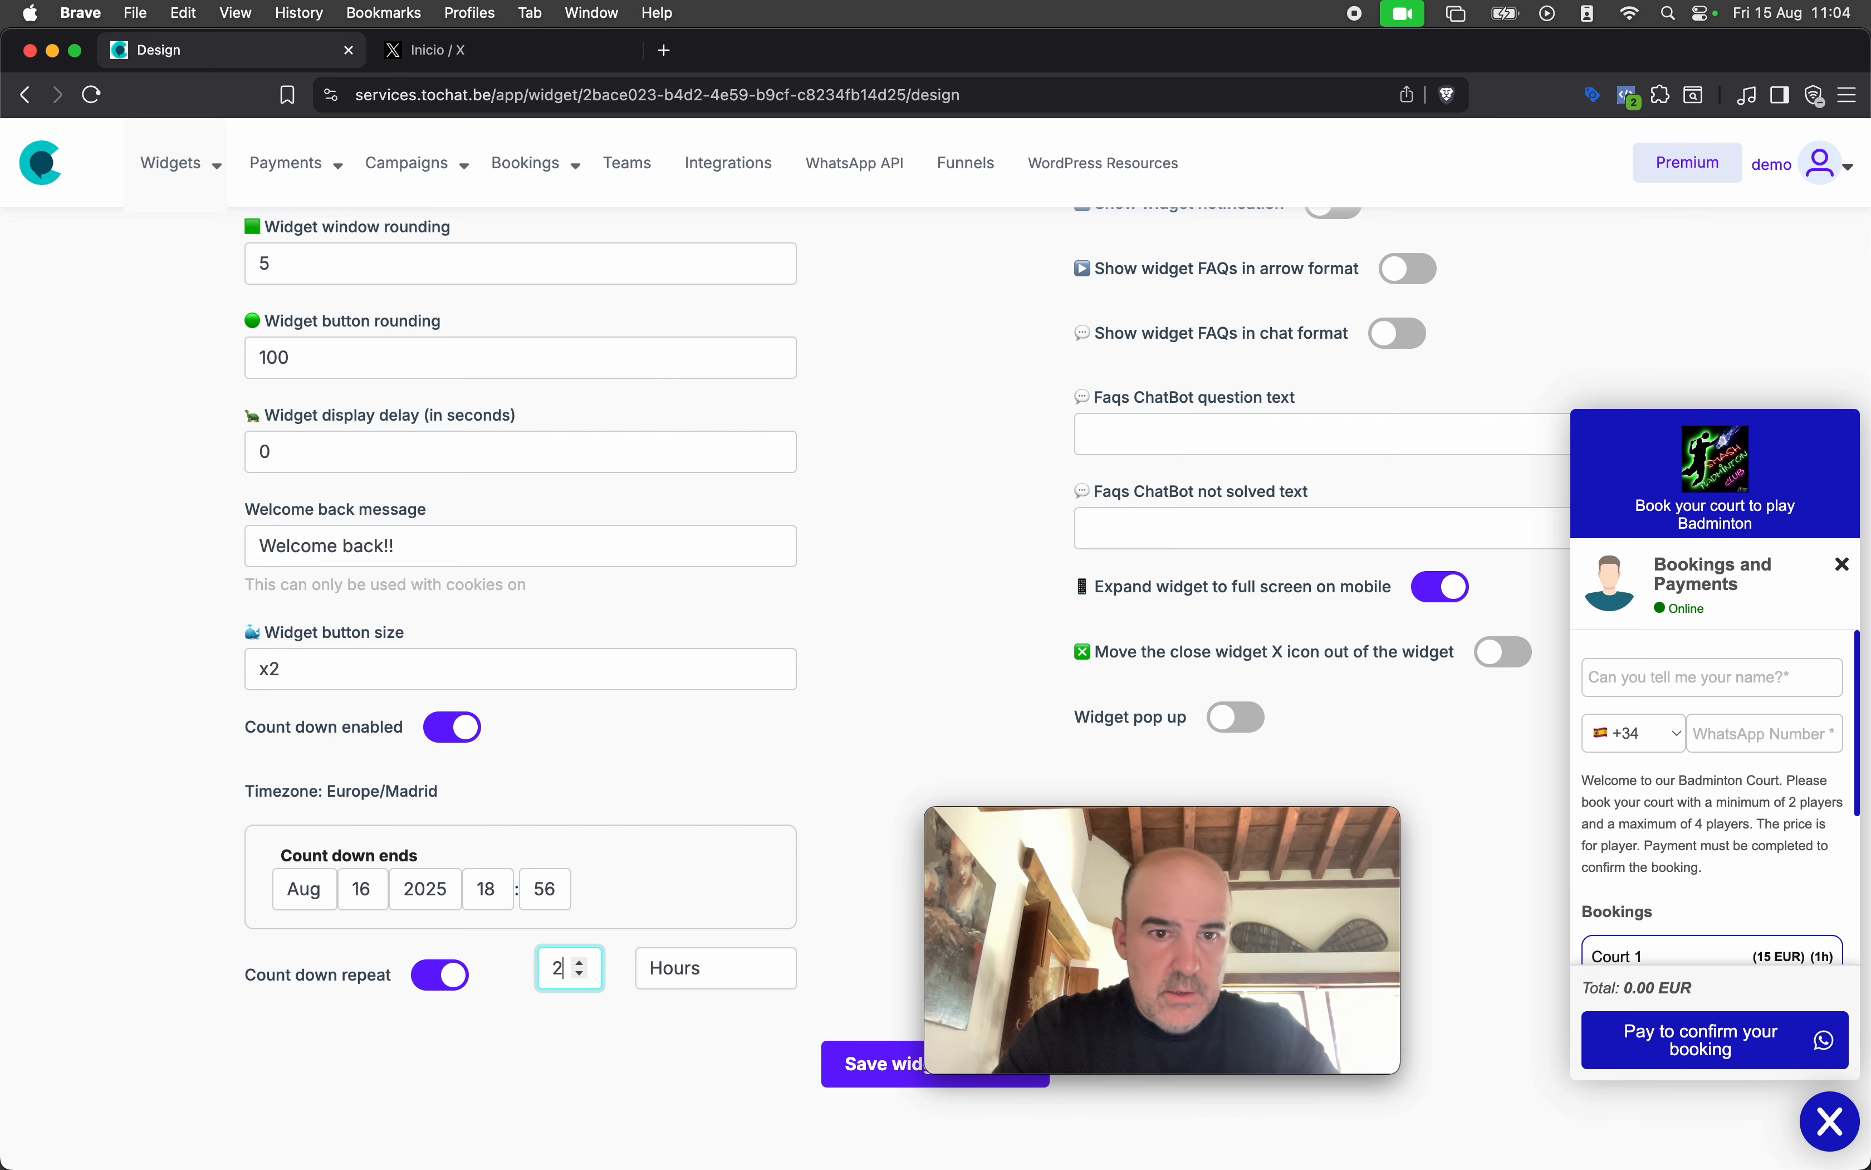
text(4)
click(846, 1053)
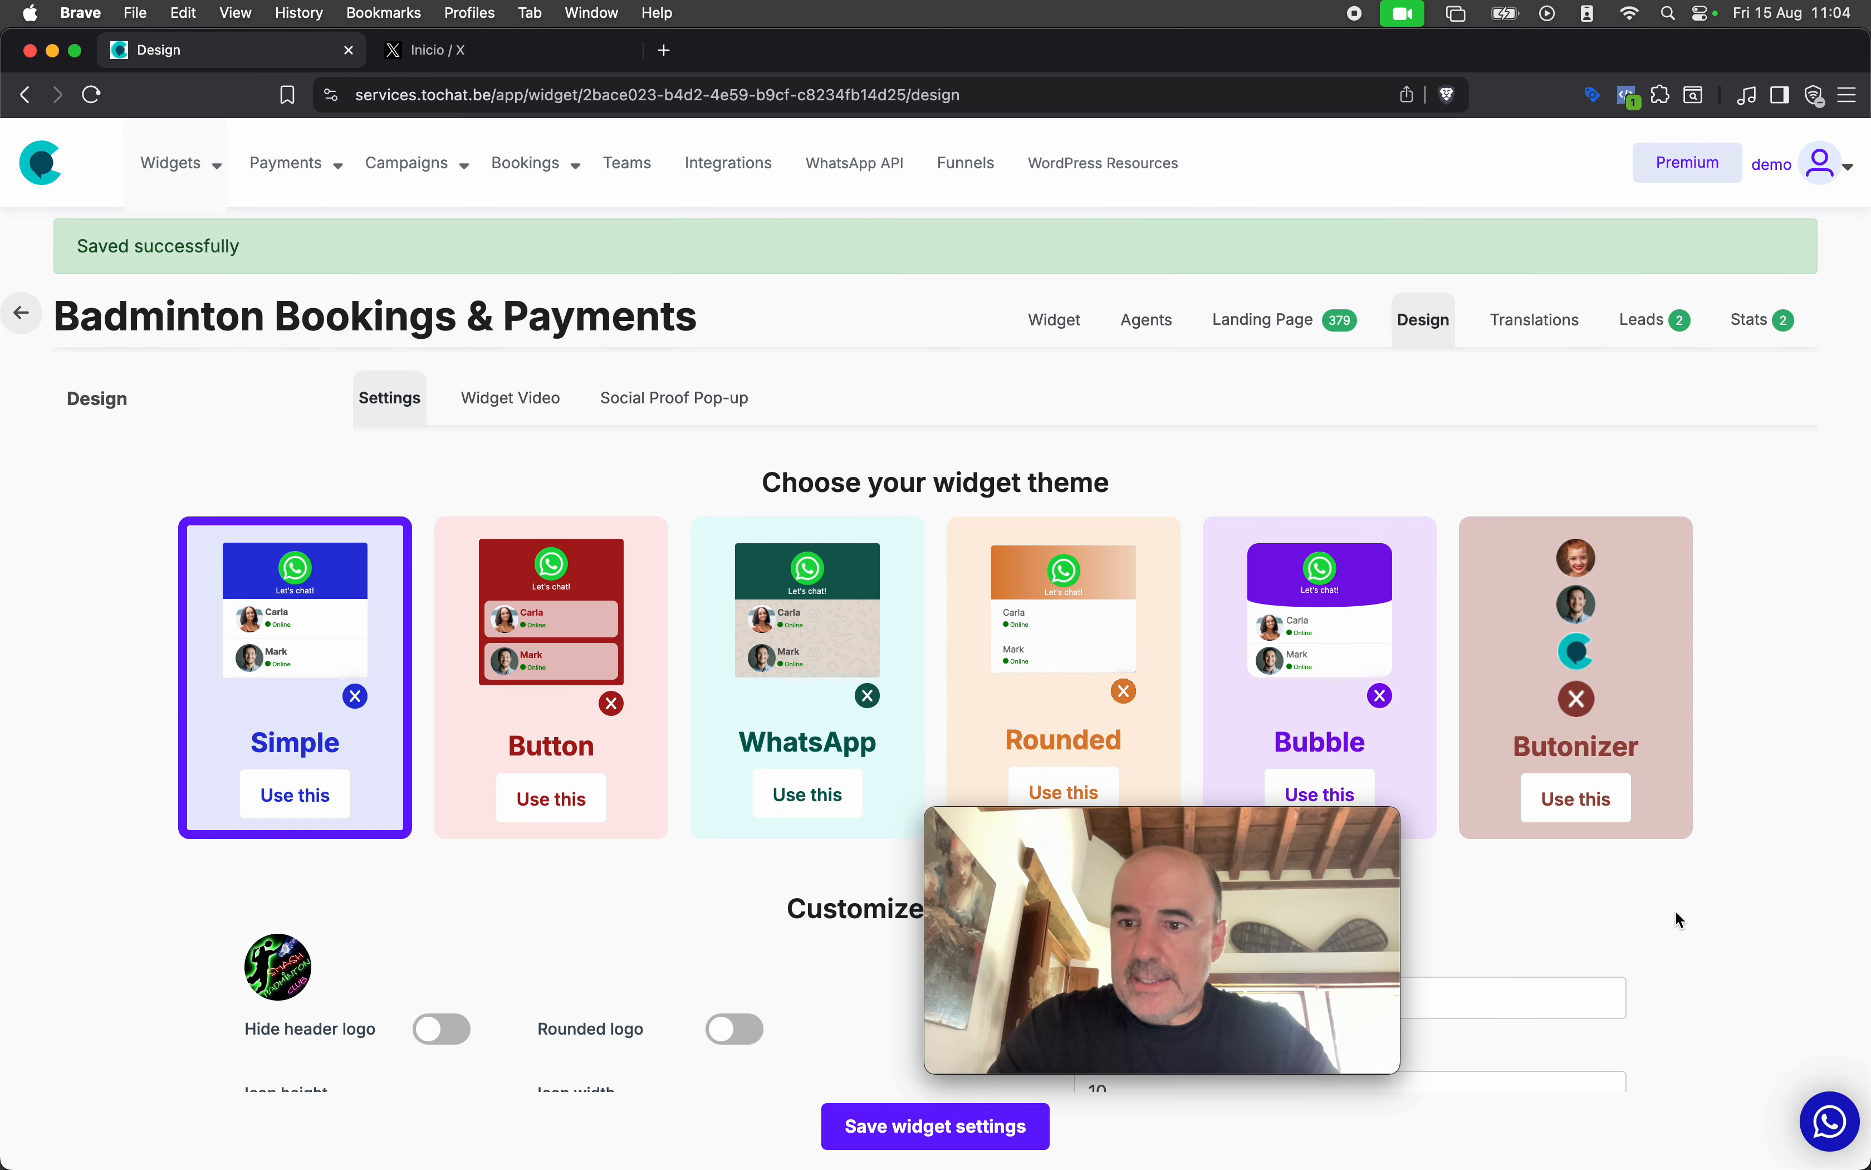
click(1840, 1135)
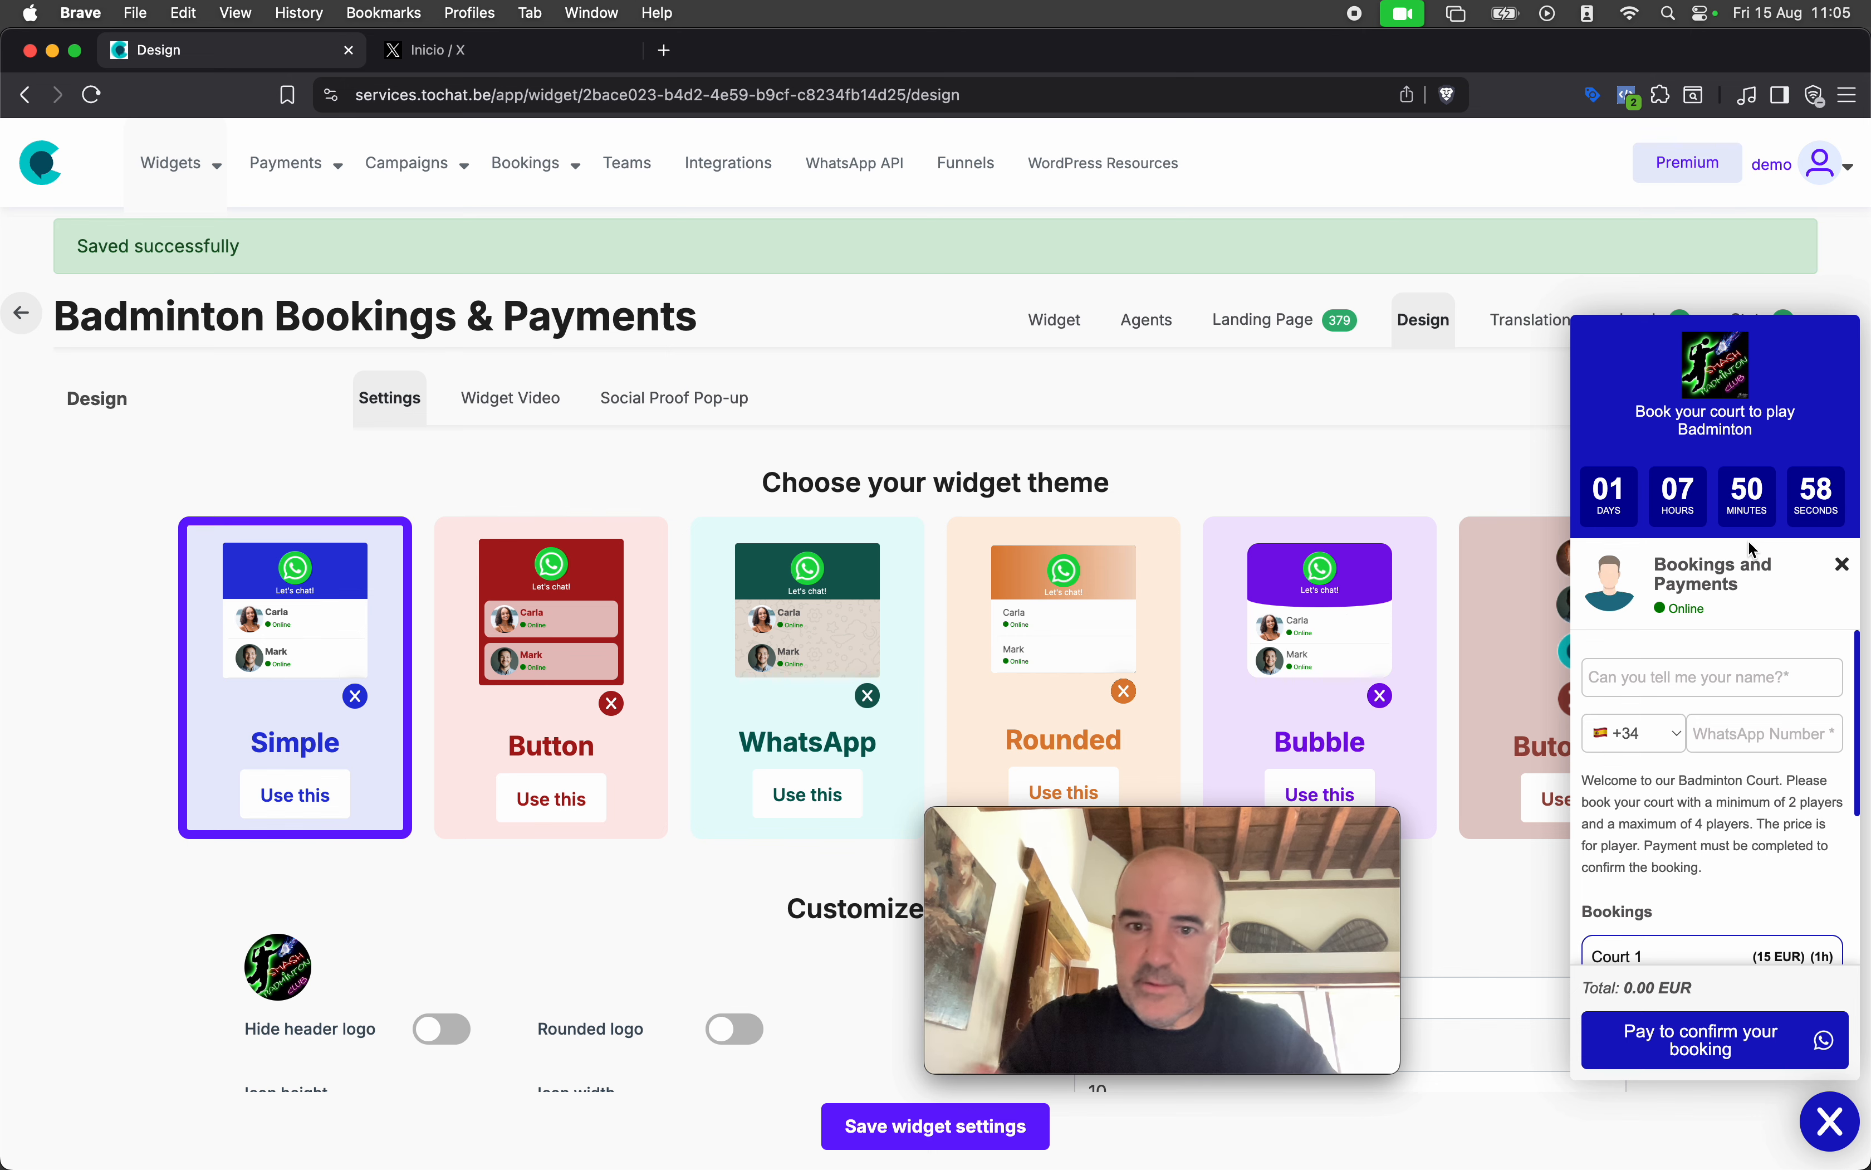
scroll(745, 634, down, 8)
scroll(747, 637, down, 6)
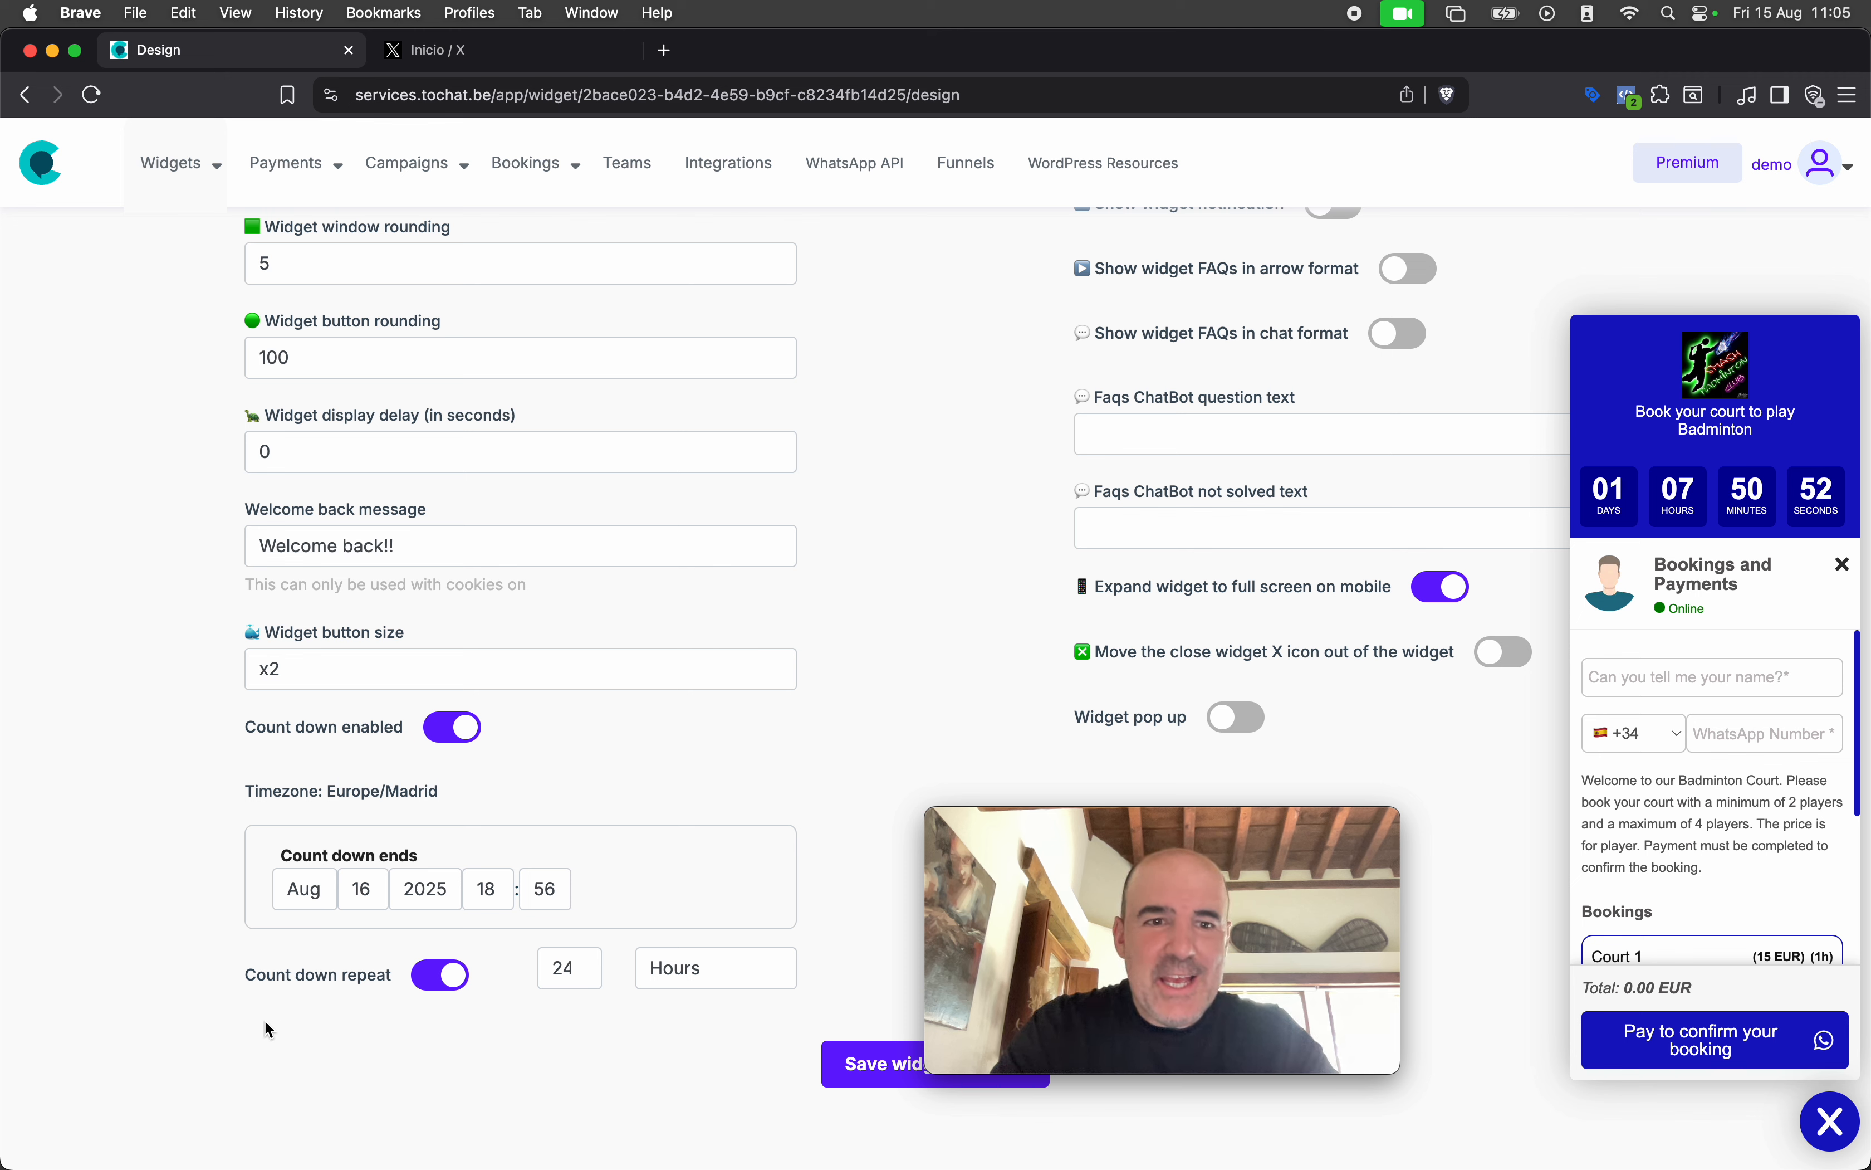
Review the countdown repeat setting and the X Axis and Y Axis position settings of the widget
drag(238, 981, 393, 982)
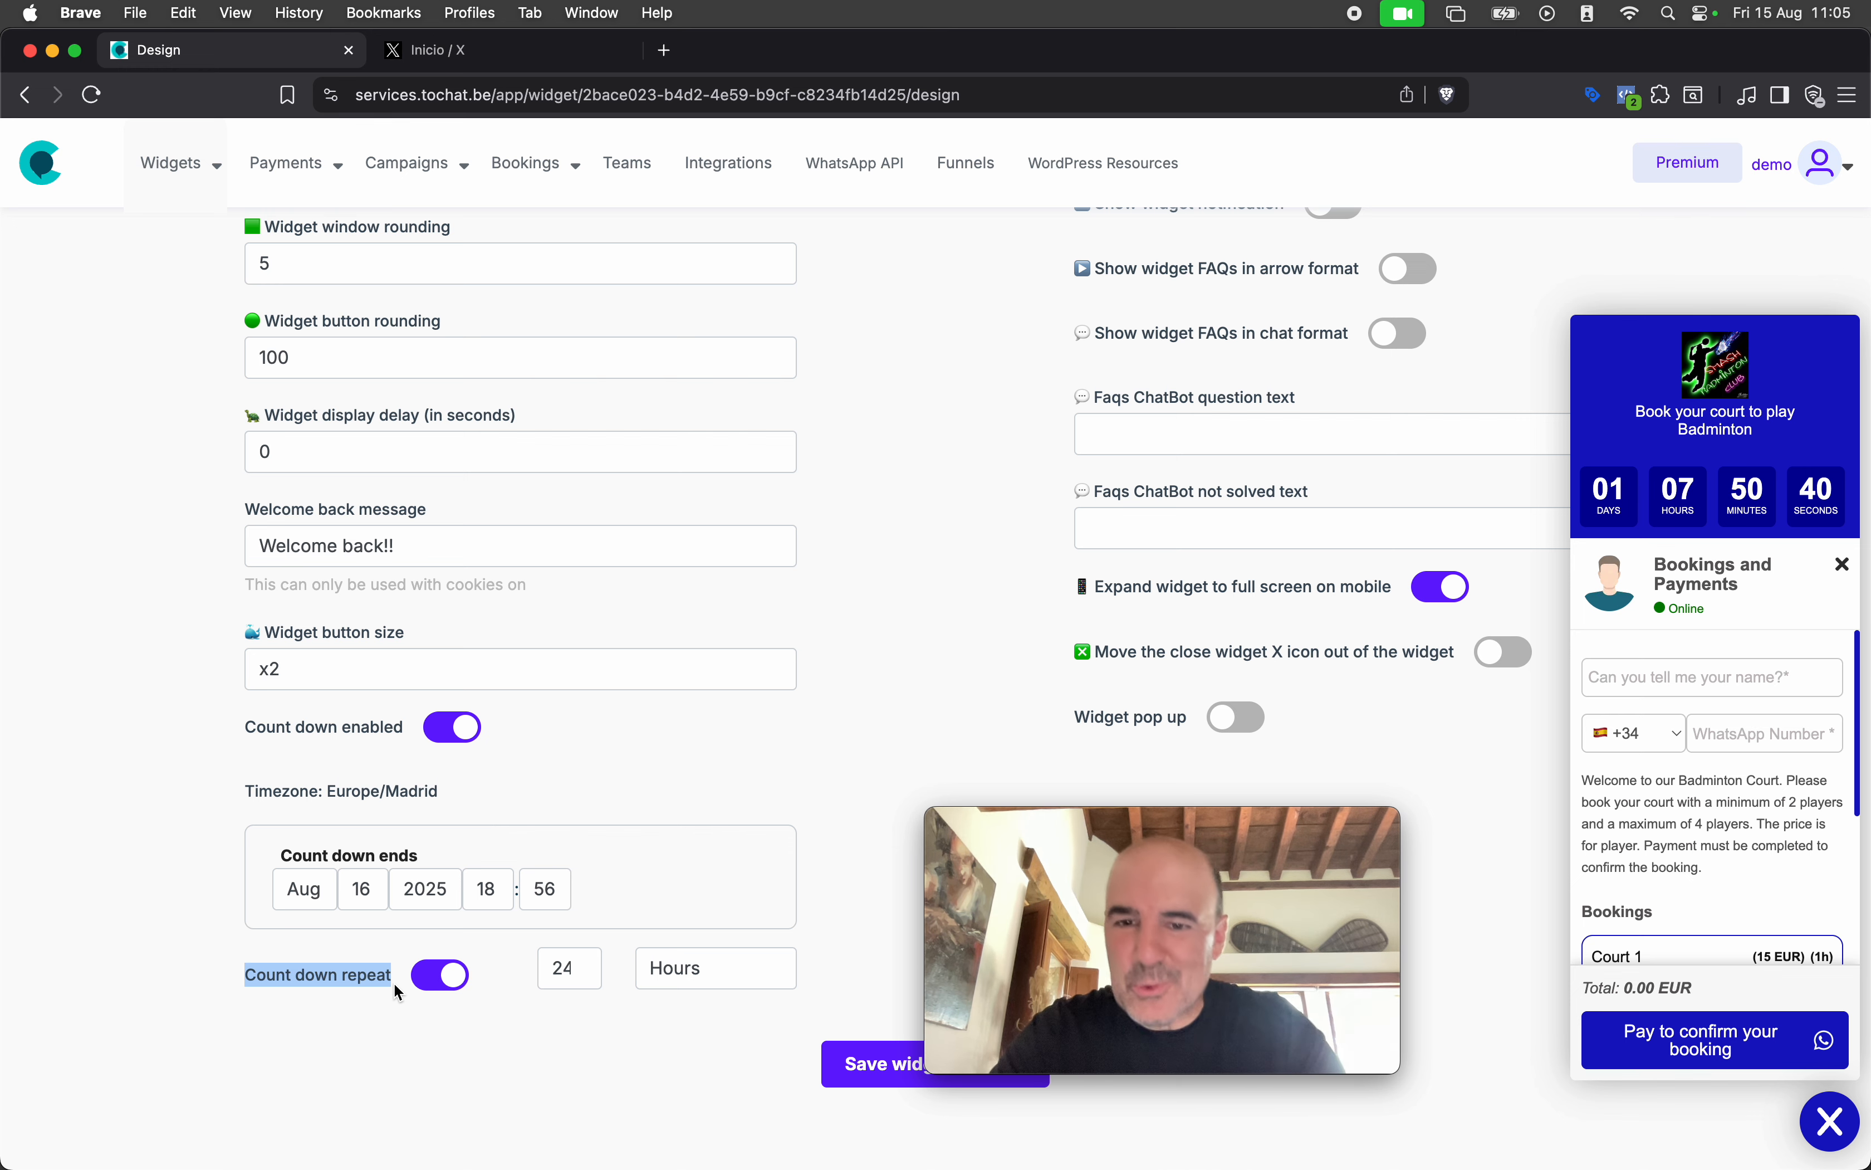
drag(1214, 820, 360, 874)
click(696, 724)
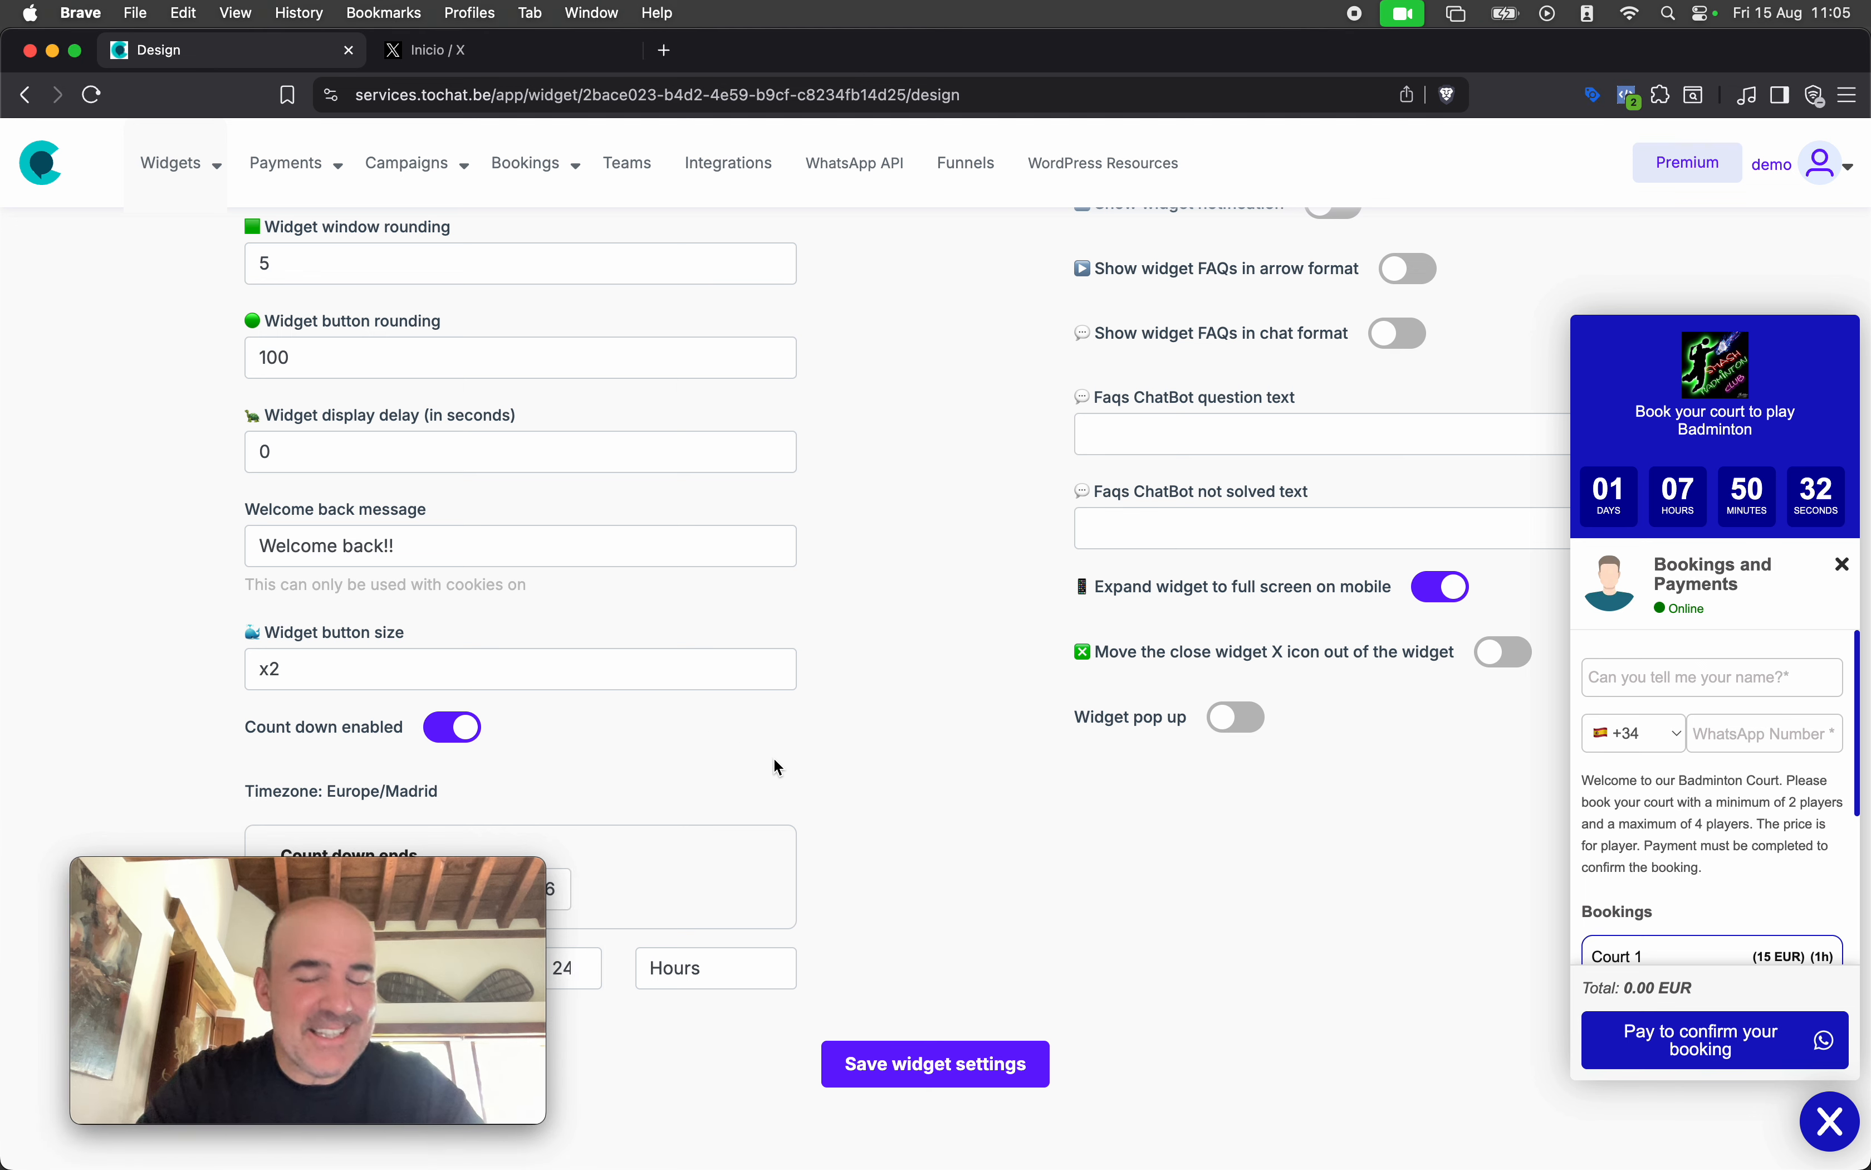
scroll(774, 760, up, 7)
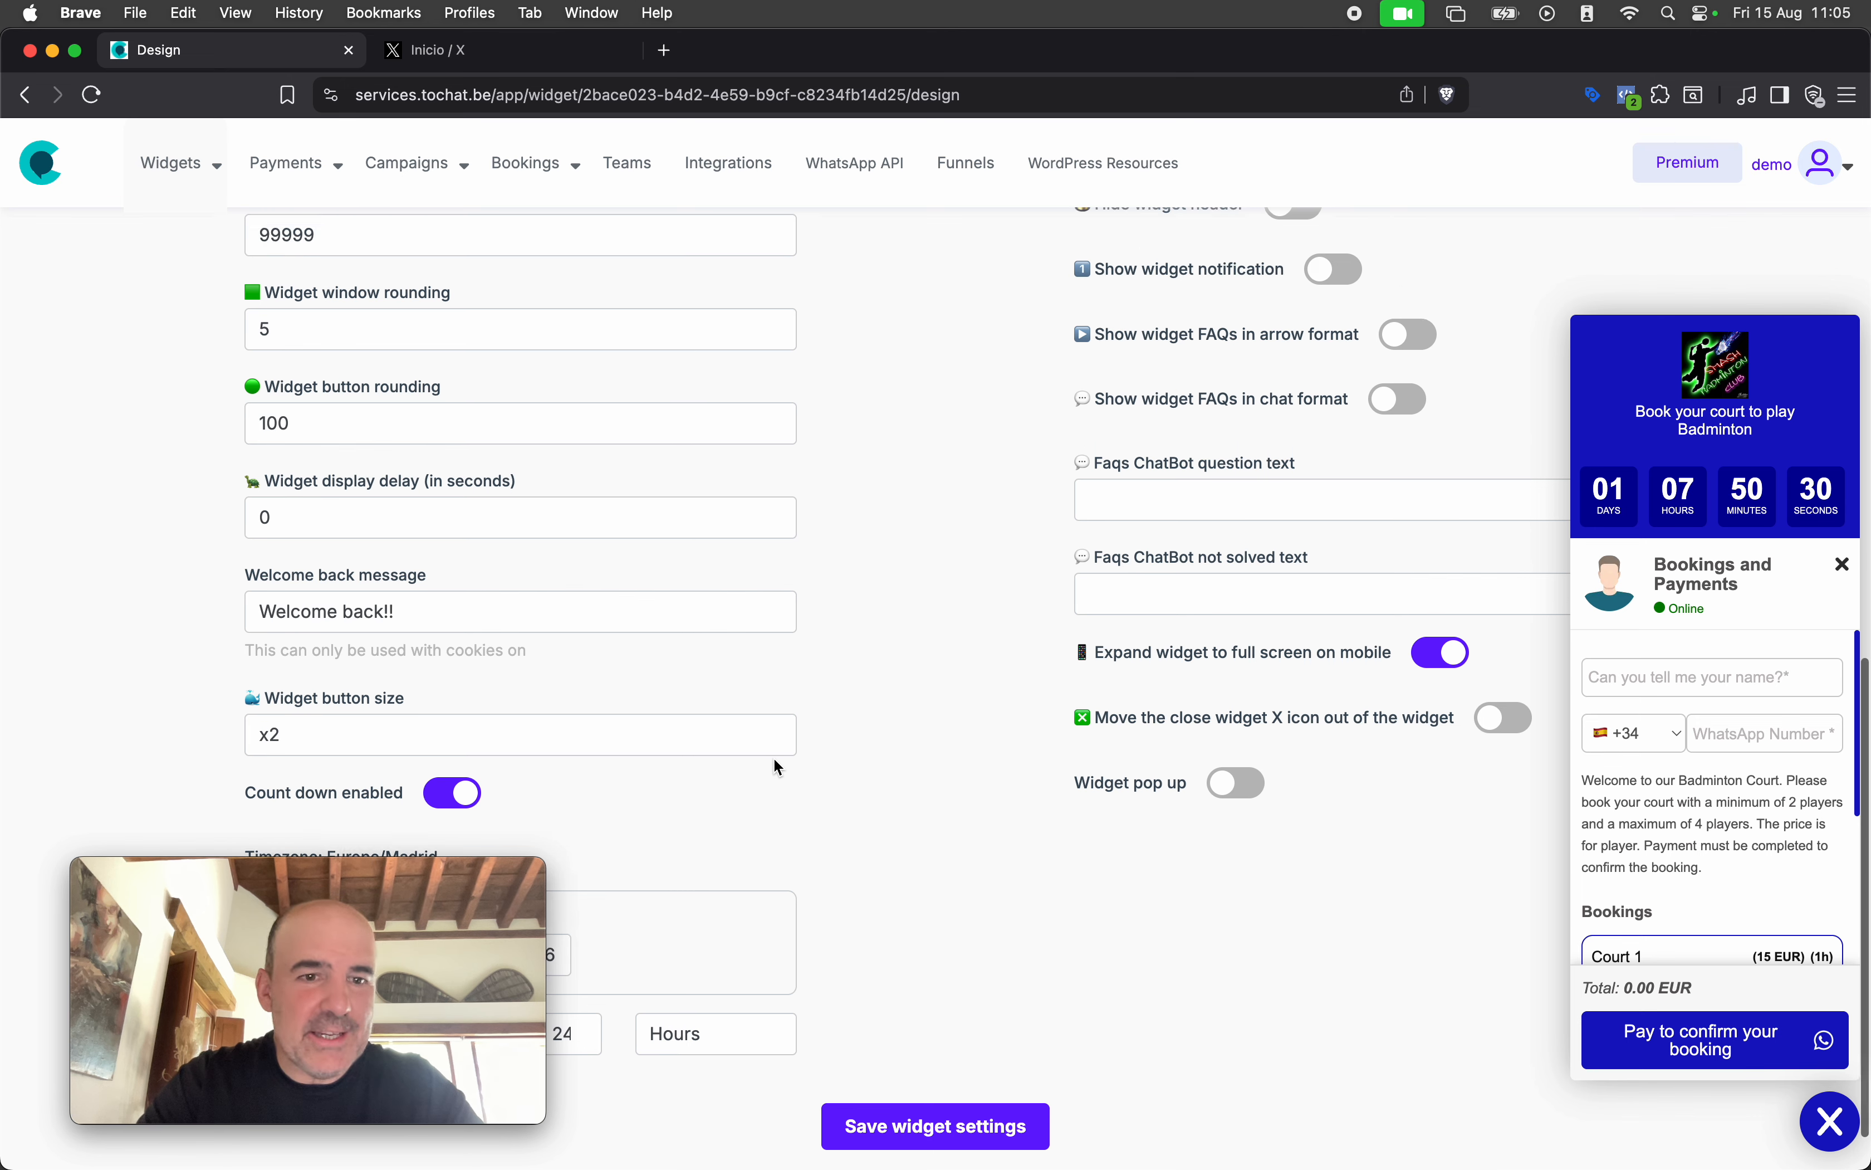
scroll(773, 757, up, 3)
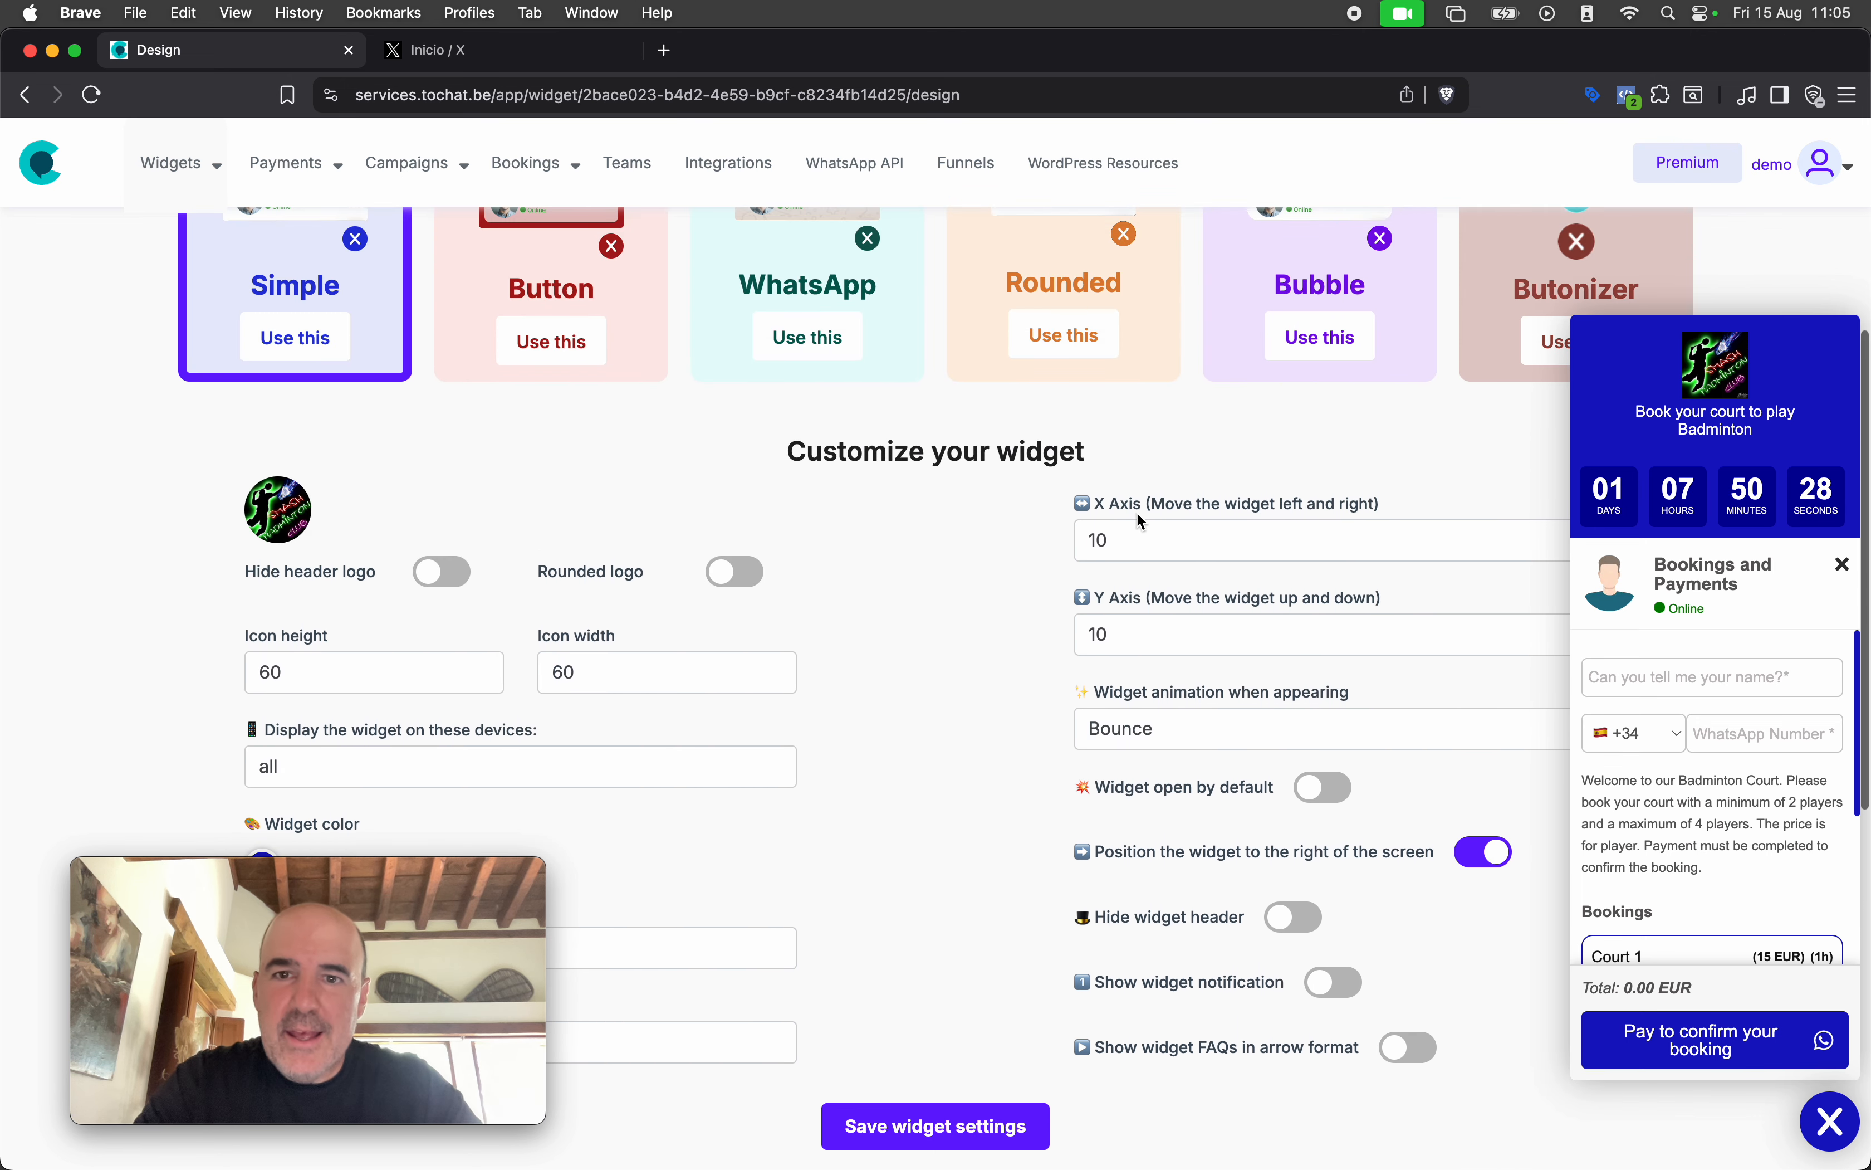
drag(1168, 501, 1076, 504)
drag(1175, 597, 1069, 595)
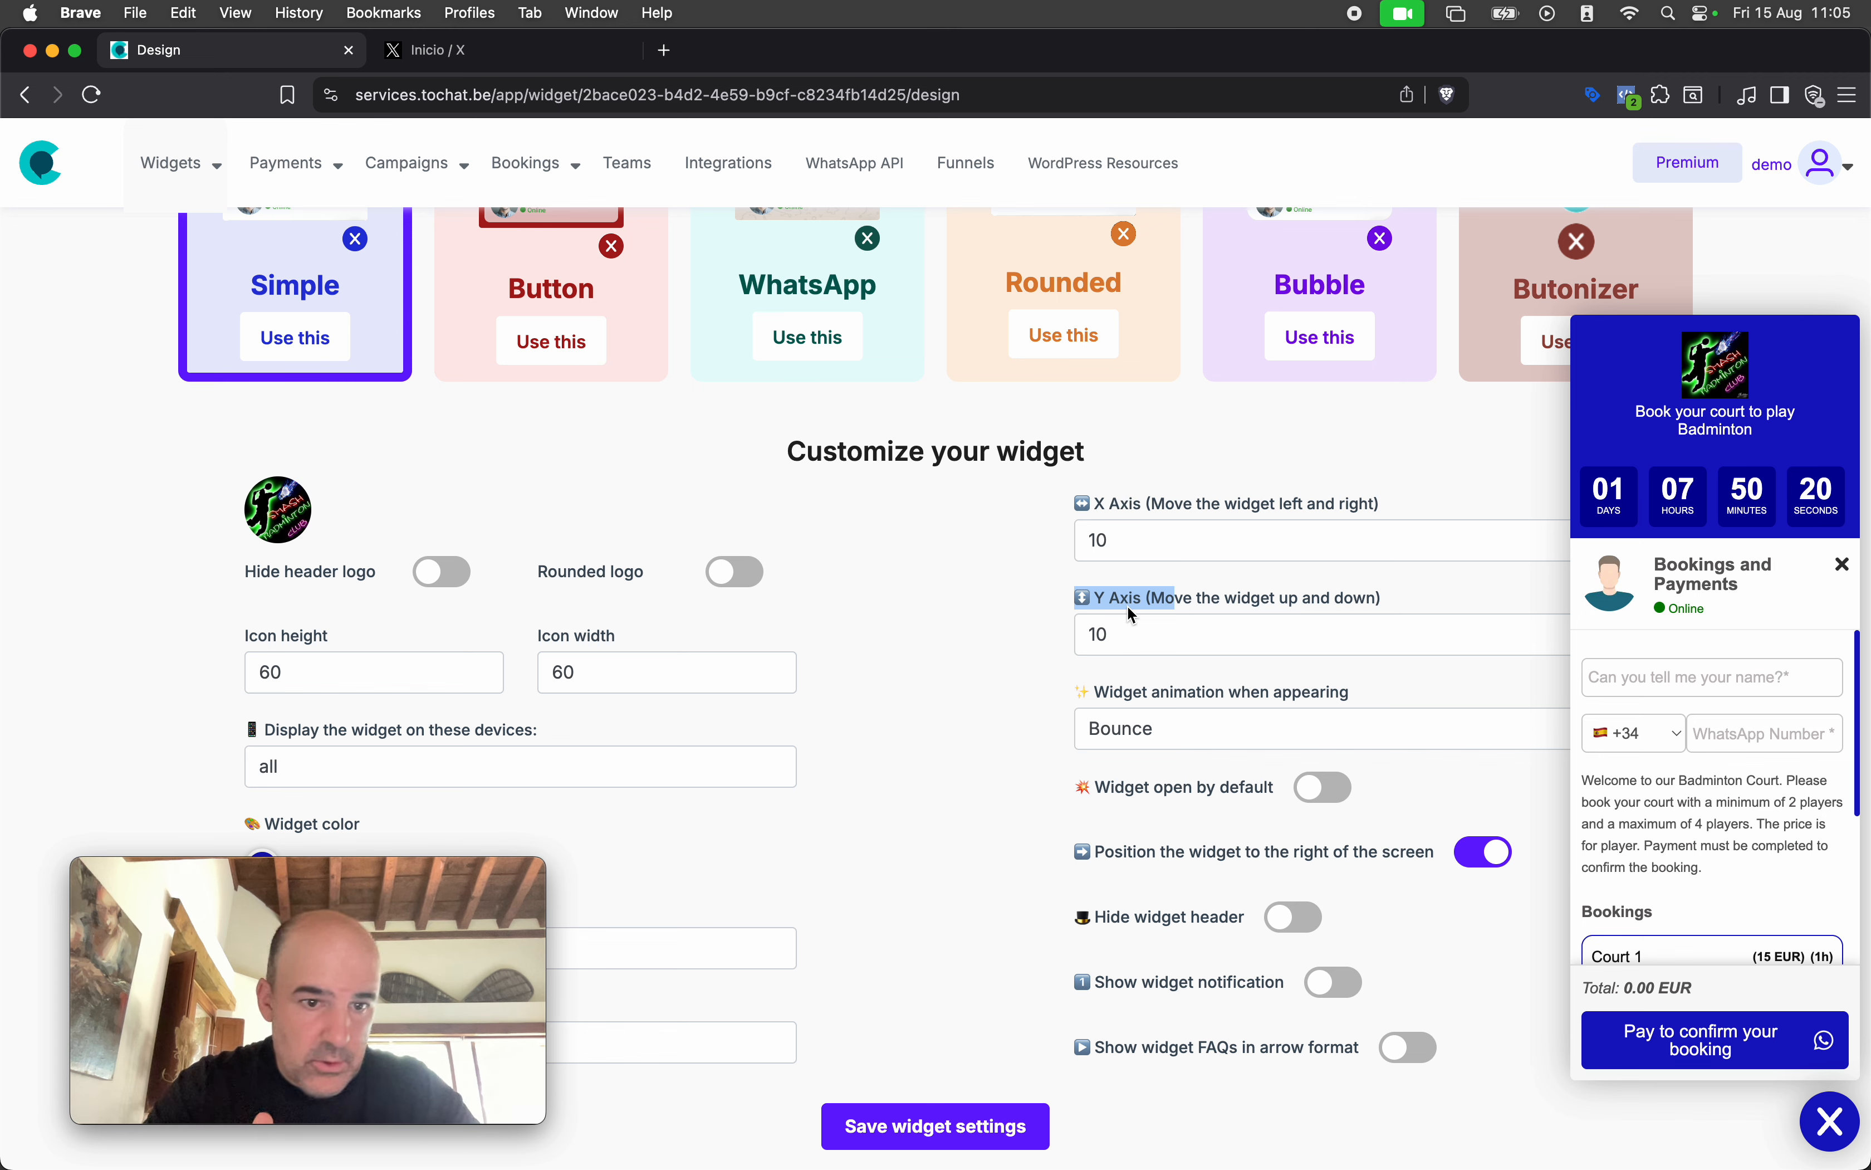
Try the Slide animation for the widget's appearance and save the widget settings
scroll(1218, 599, down, 2)
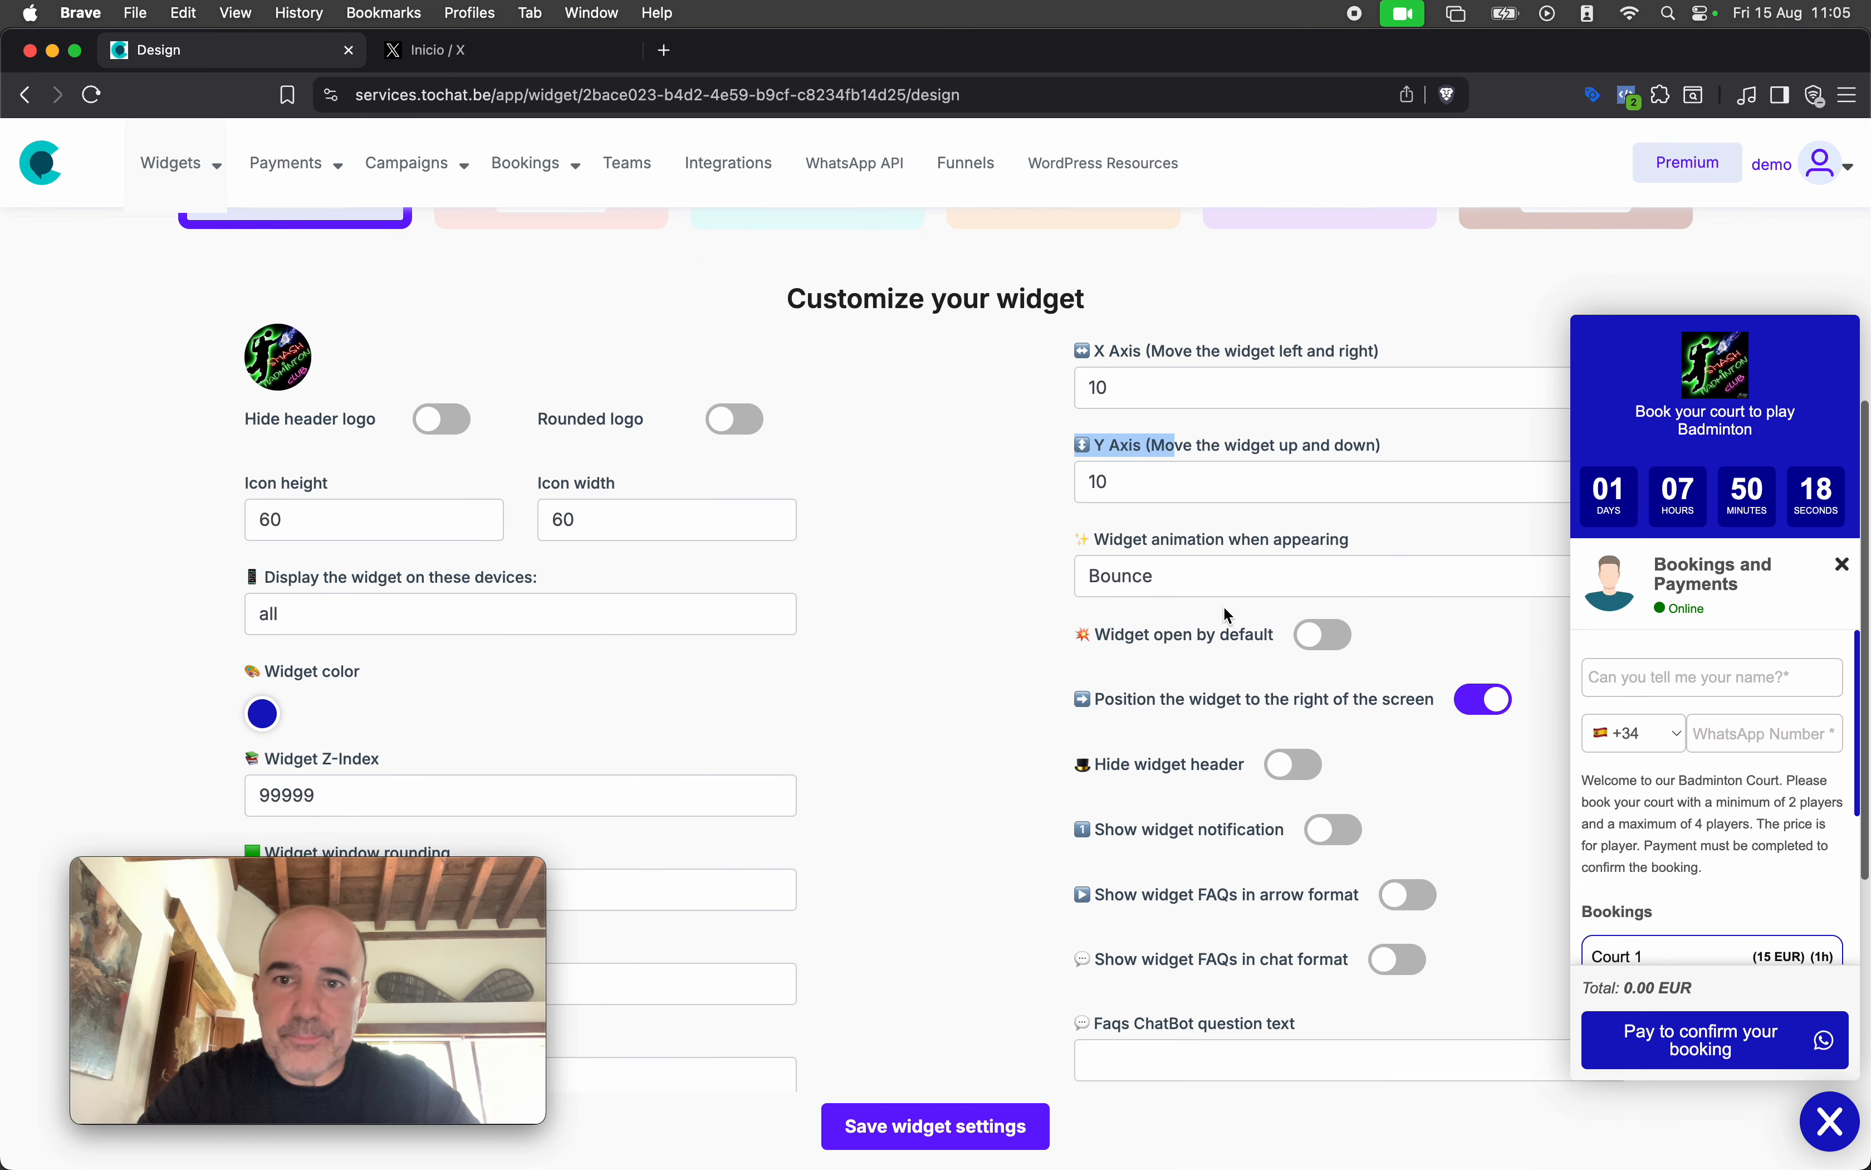
click(1211, 589)
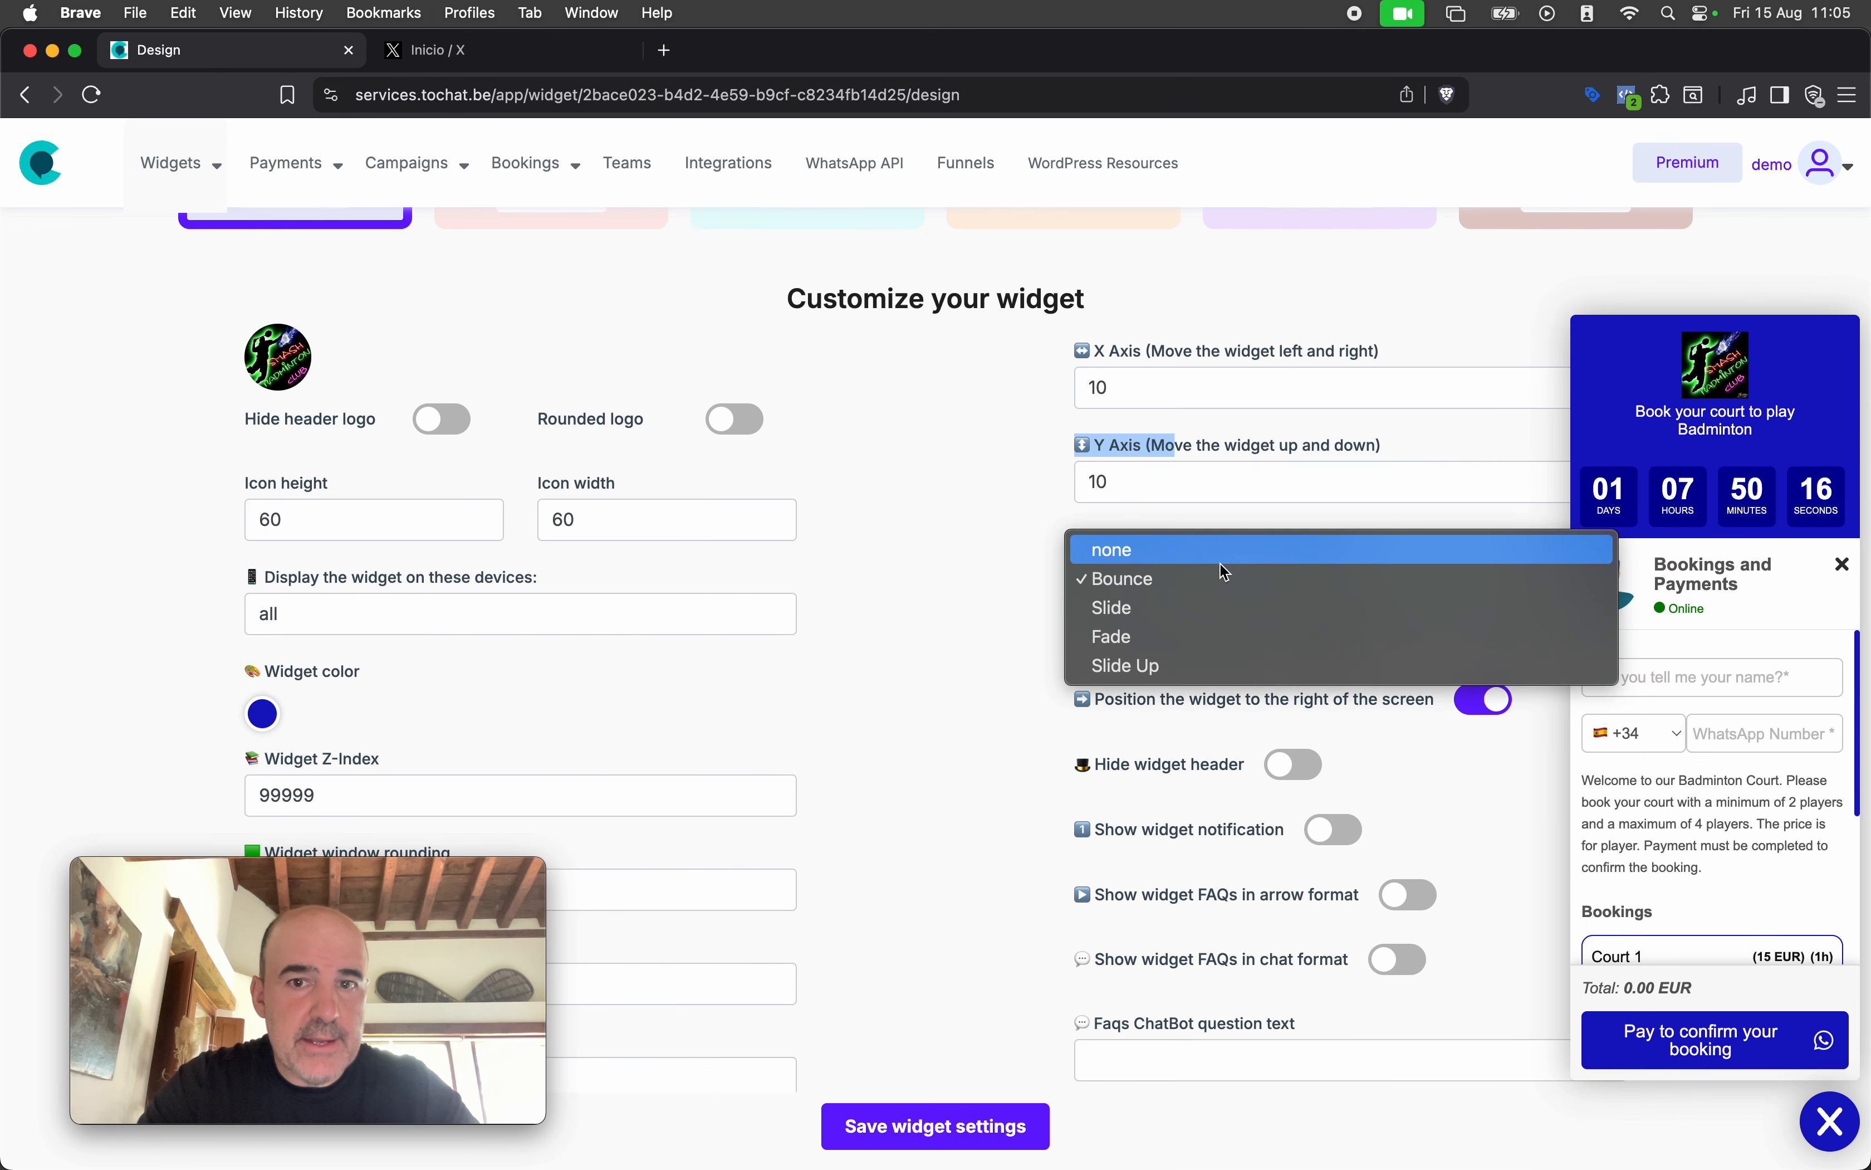
click(1236, 611)
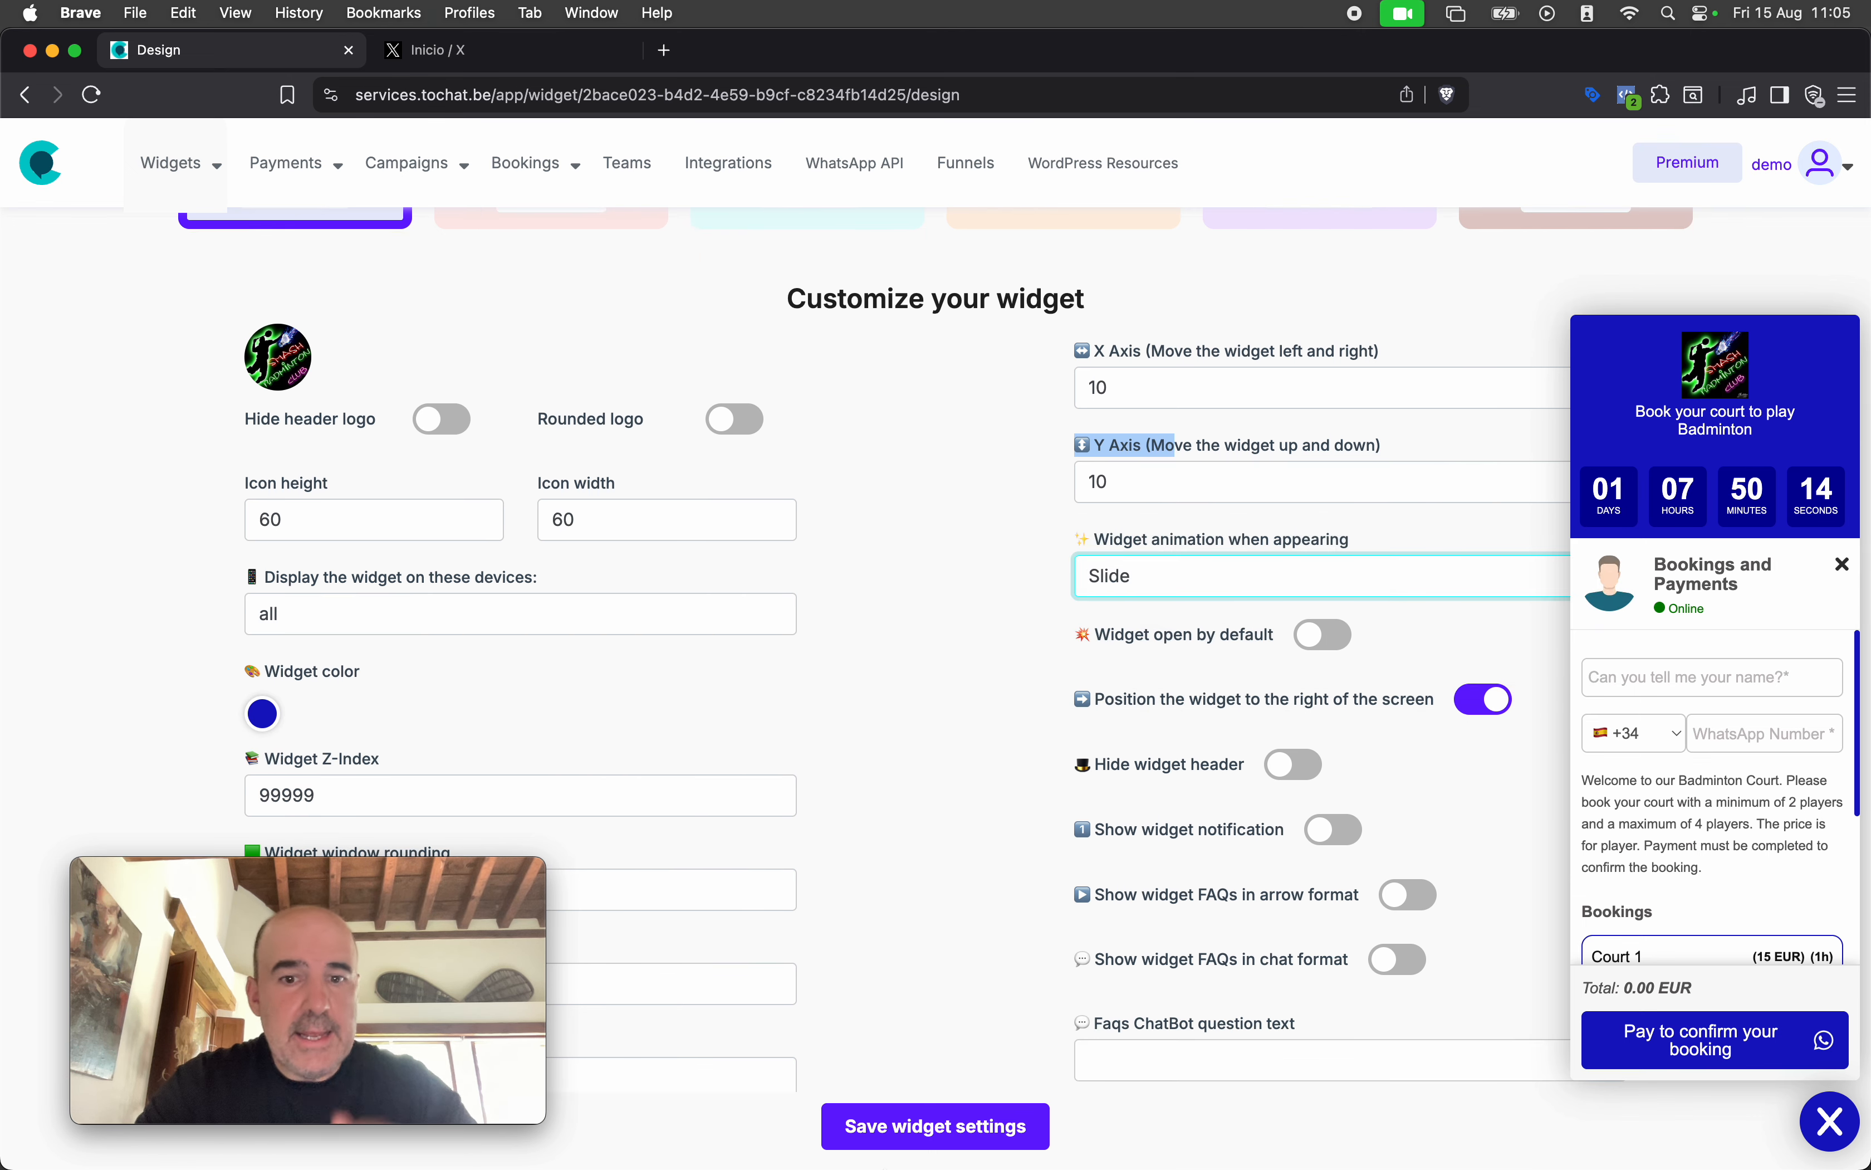
click(895, 1130)
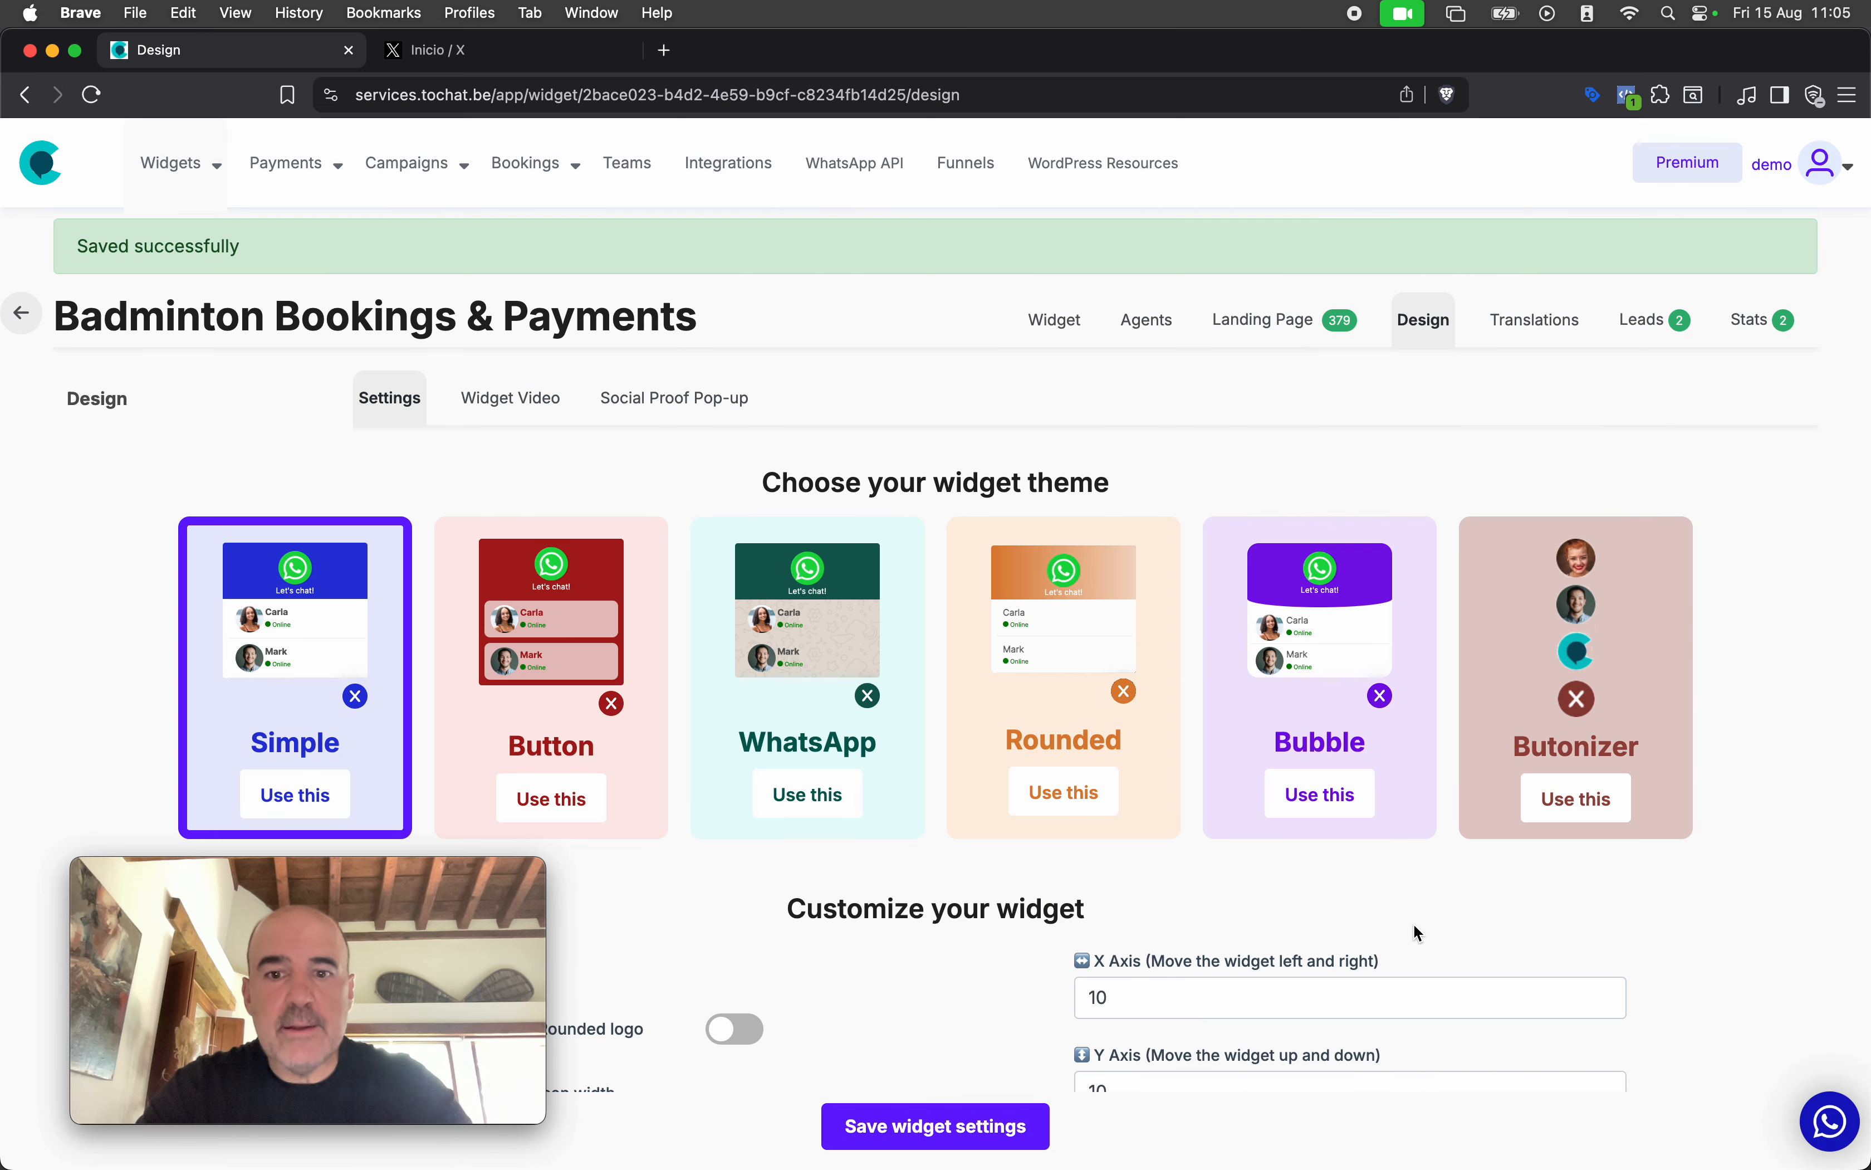
Try the Fade animation for the widget's appearance and save the widget settings
scroll(1411, 931, down, 6)
click(1206, 672)
click(1217, 708)
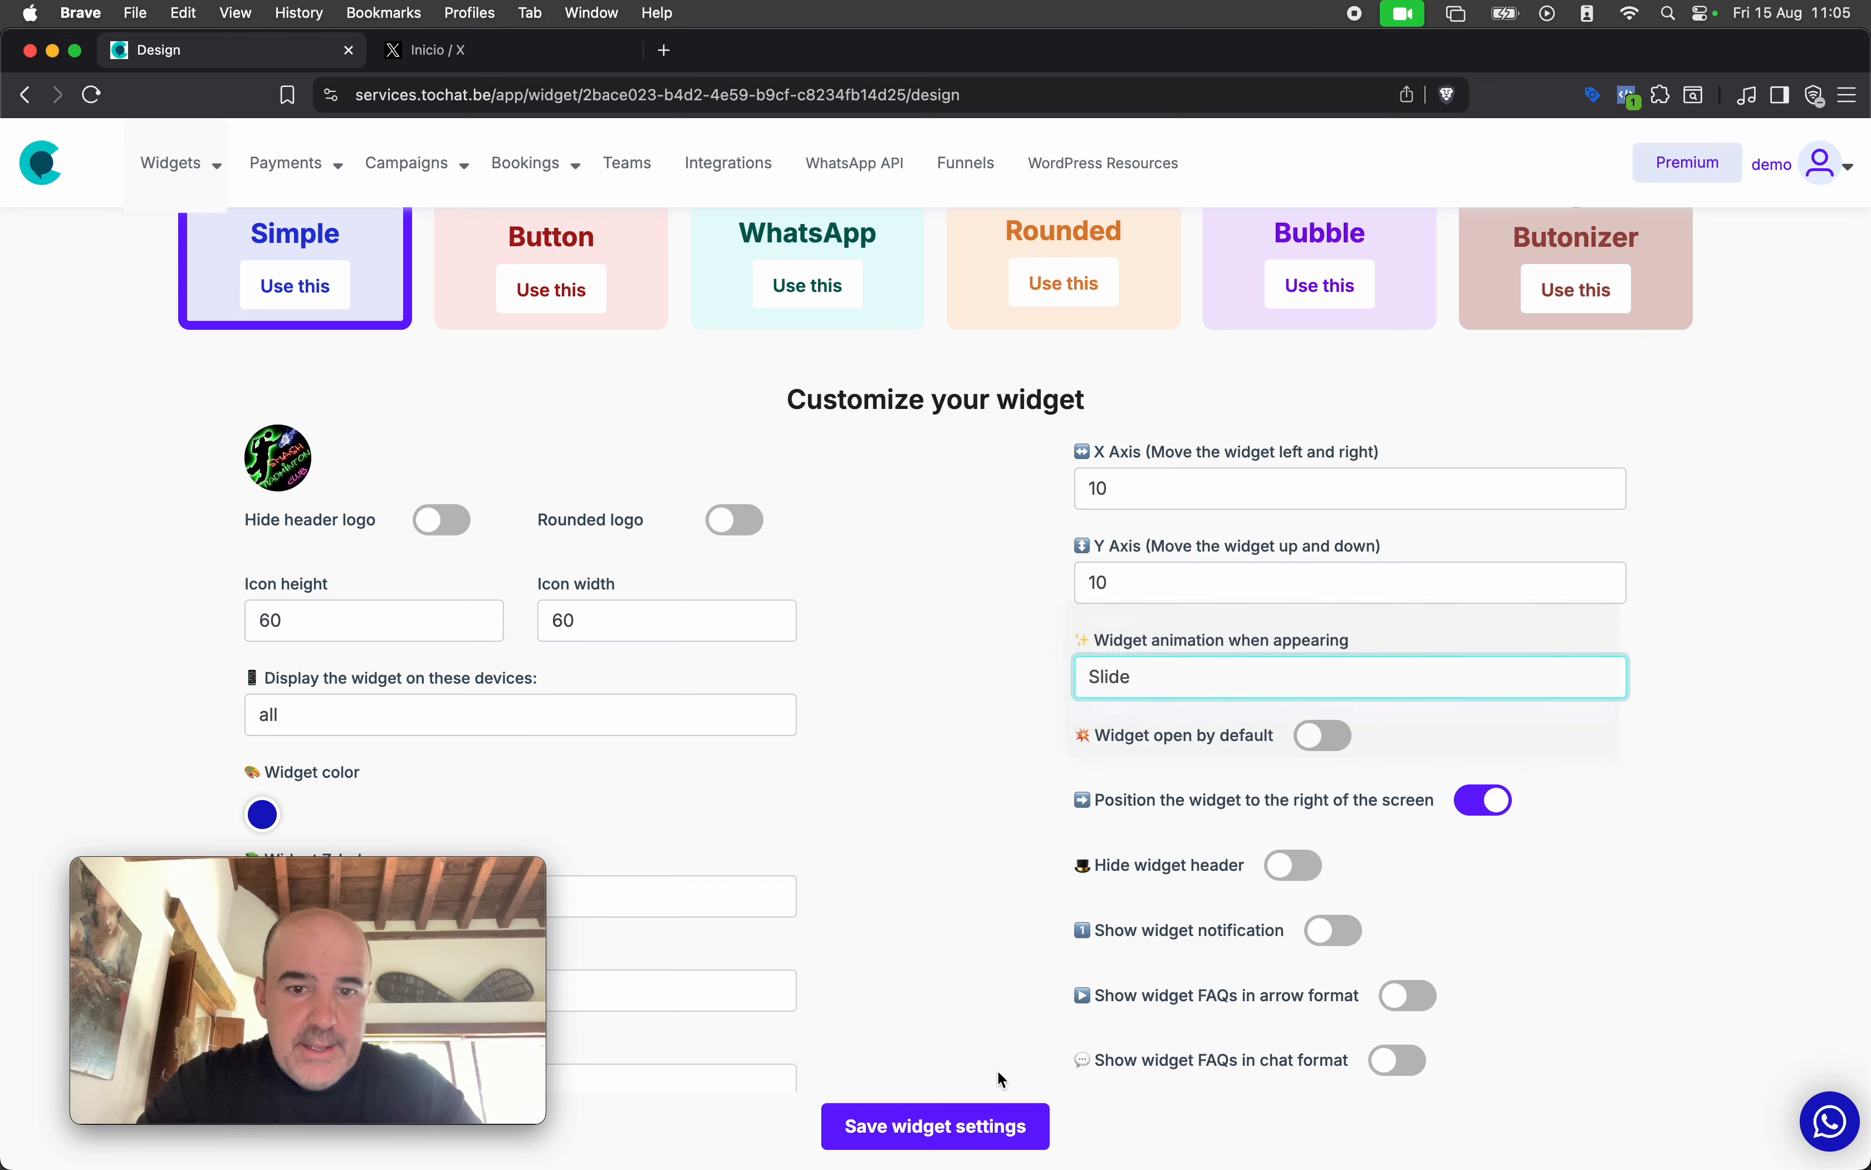
click(897, 1133)
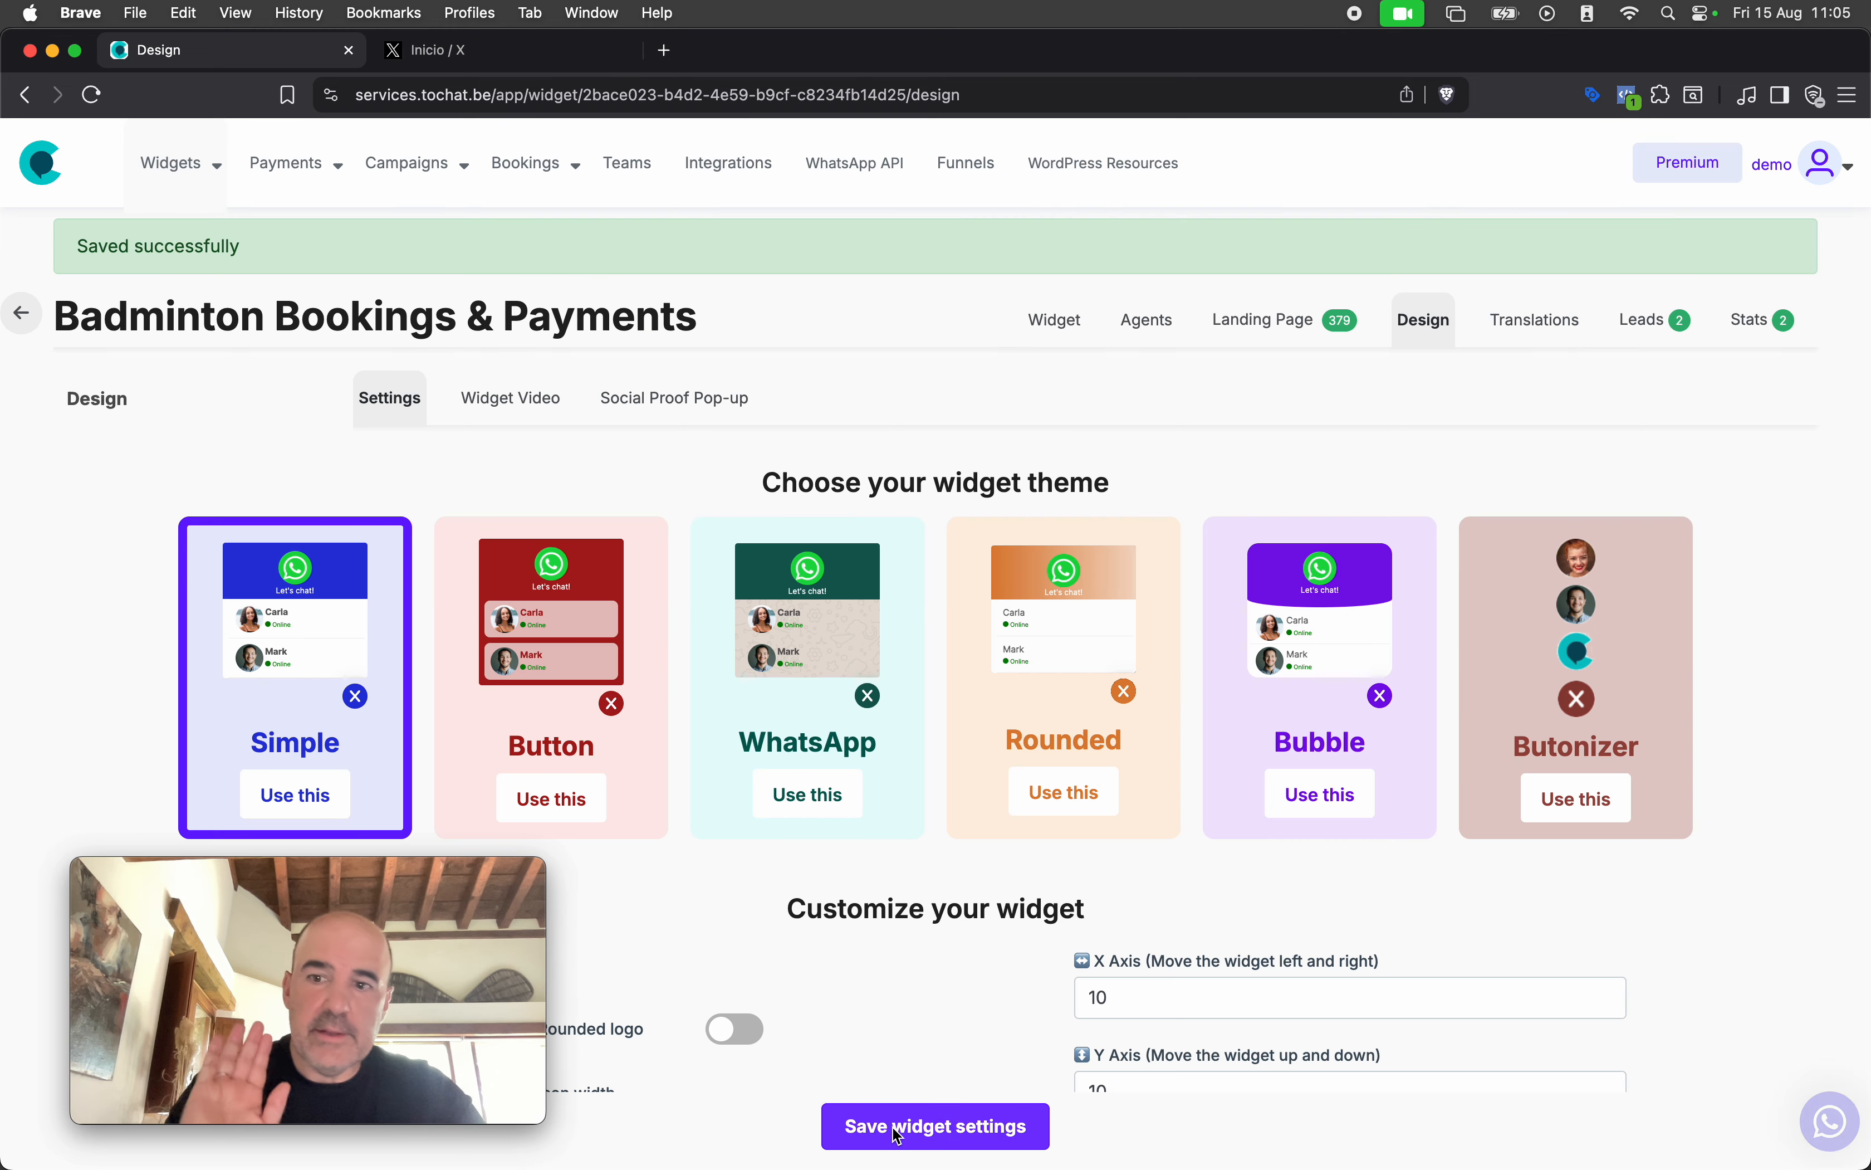
Set the widget's appearing animation to none and save the widget settings
scroll(968, 900, down, 5)
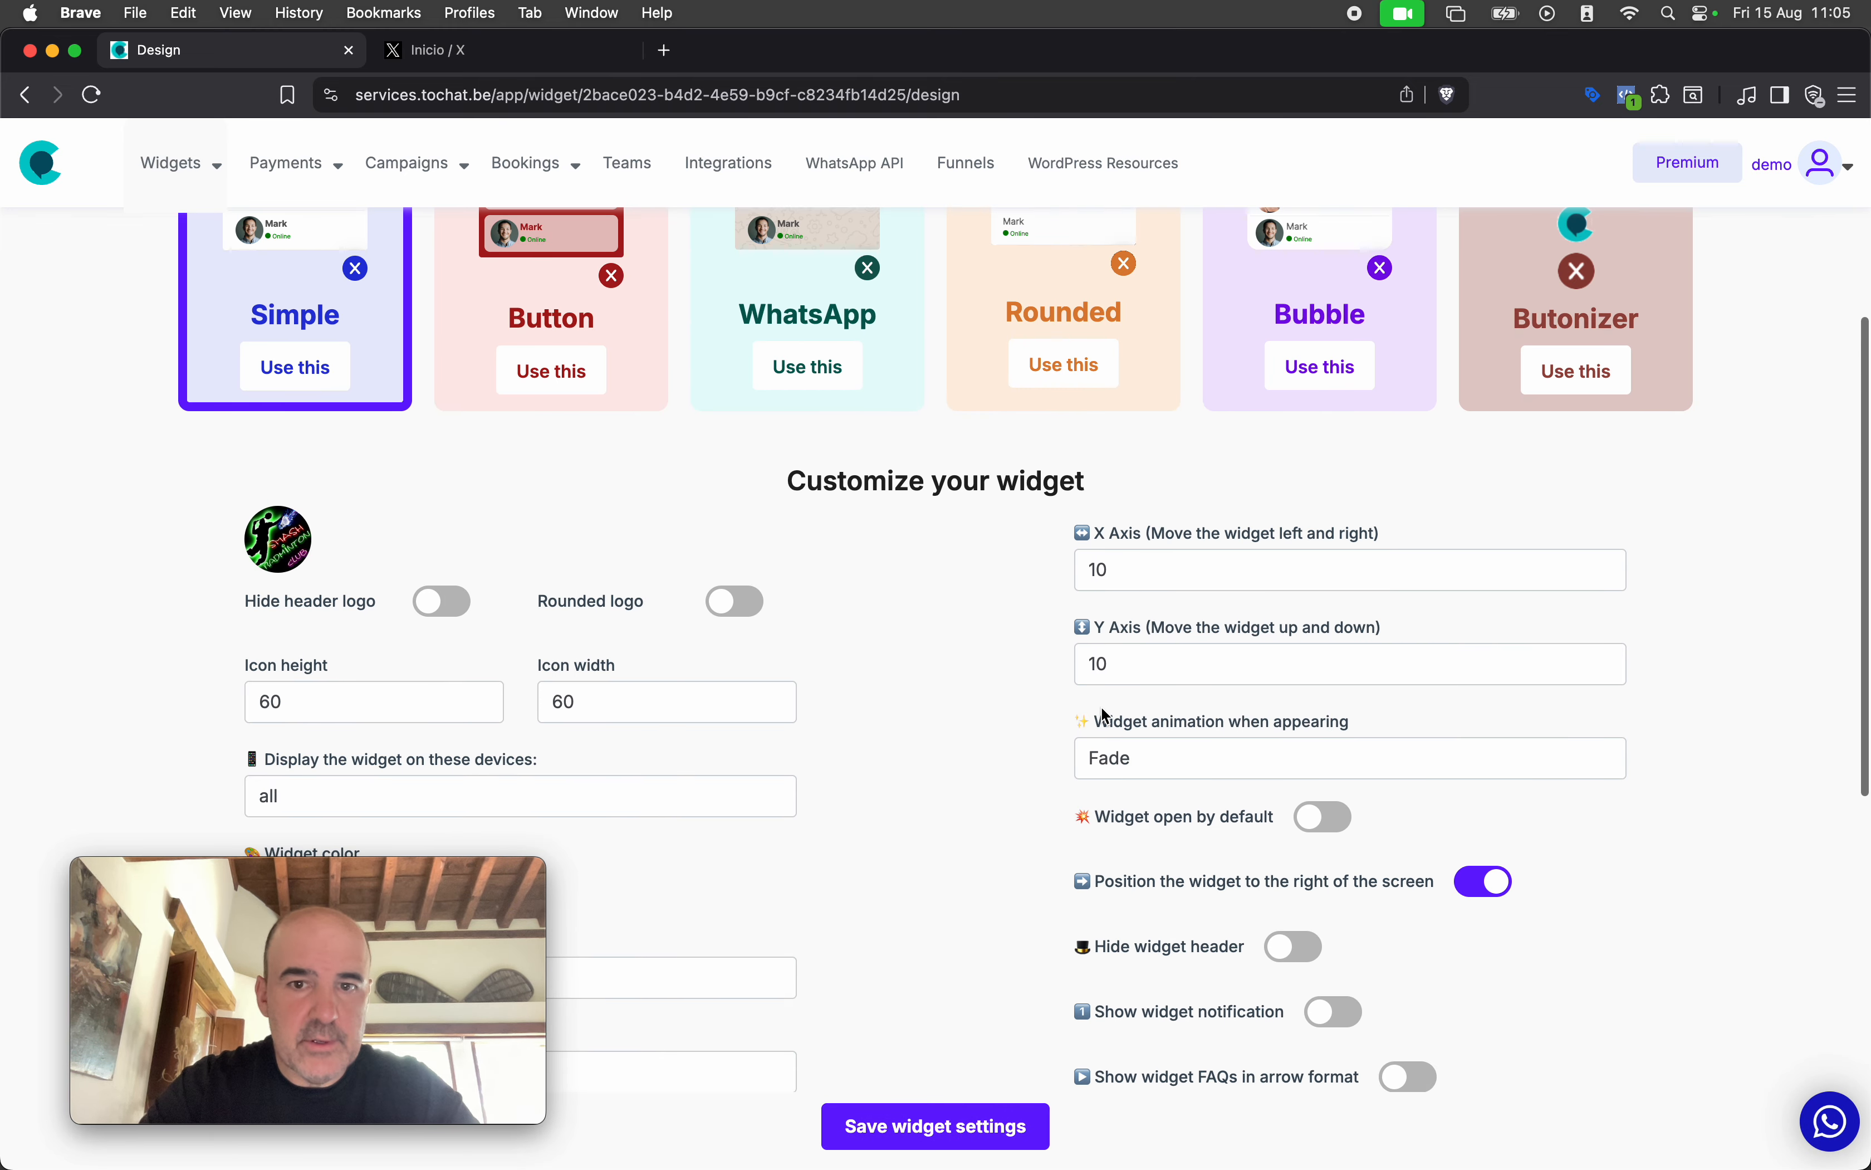
click(1161, 762)
click(1164, 679)
click(997, 1134)
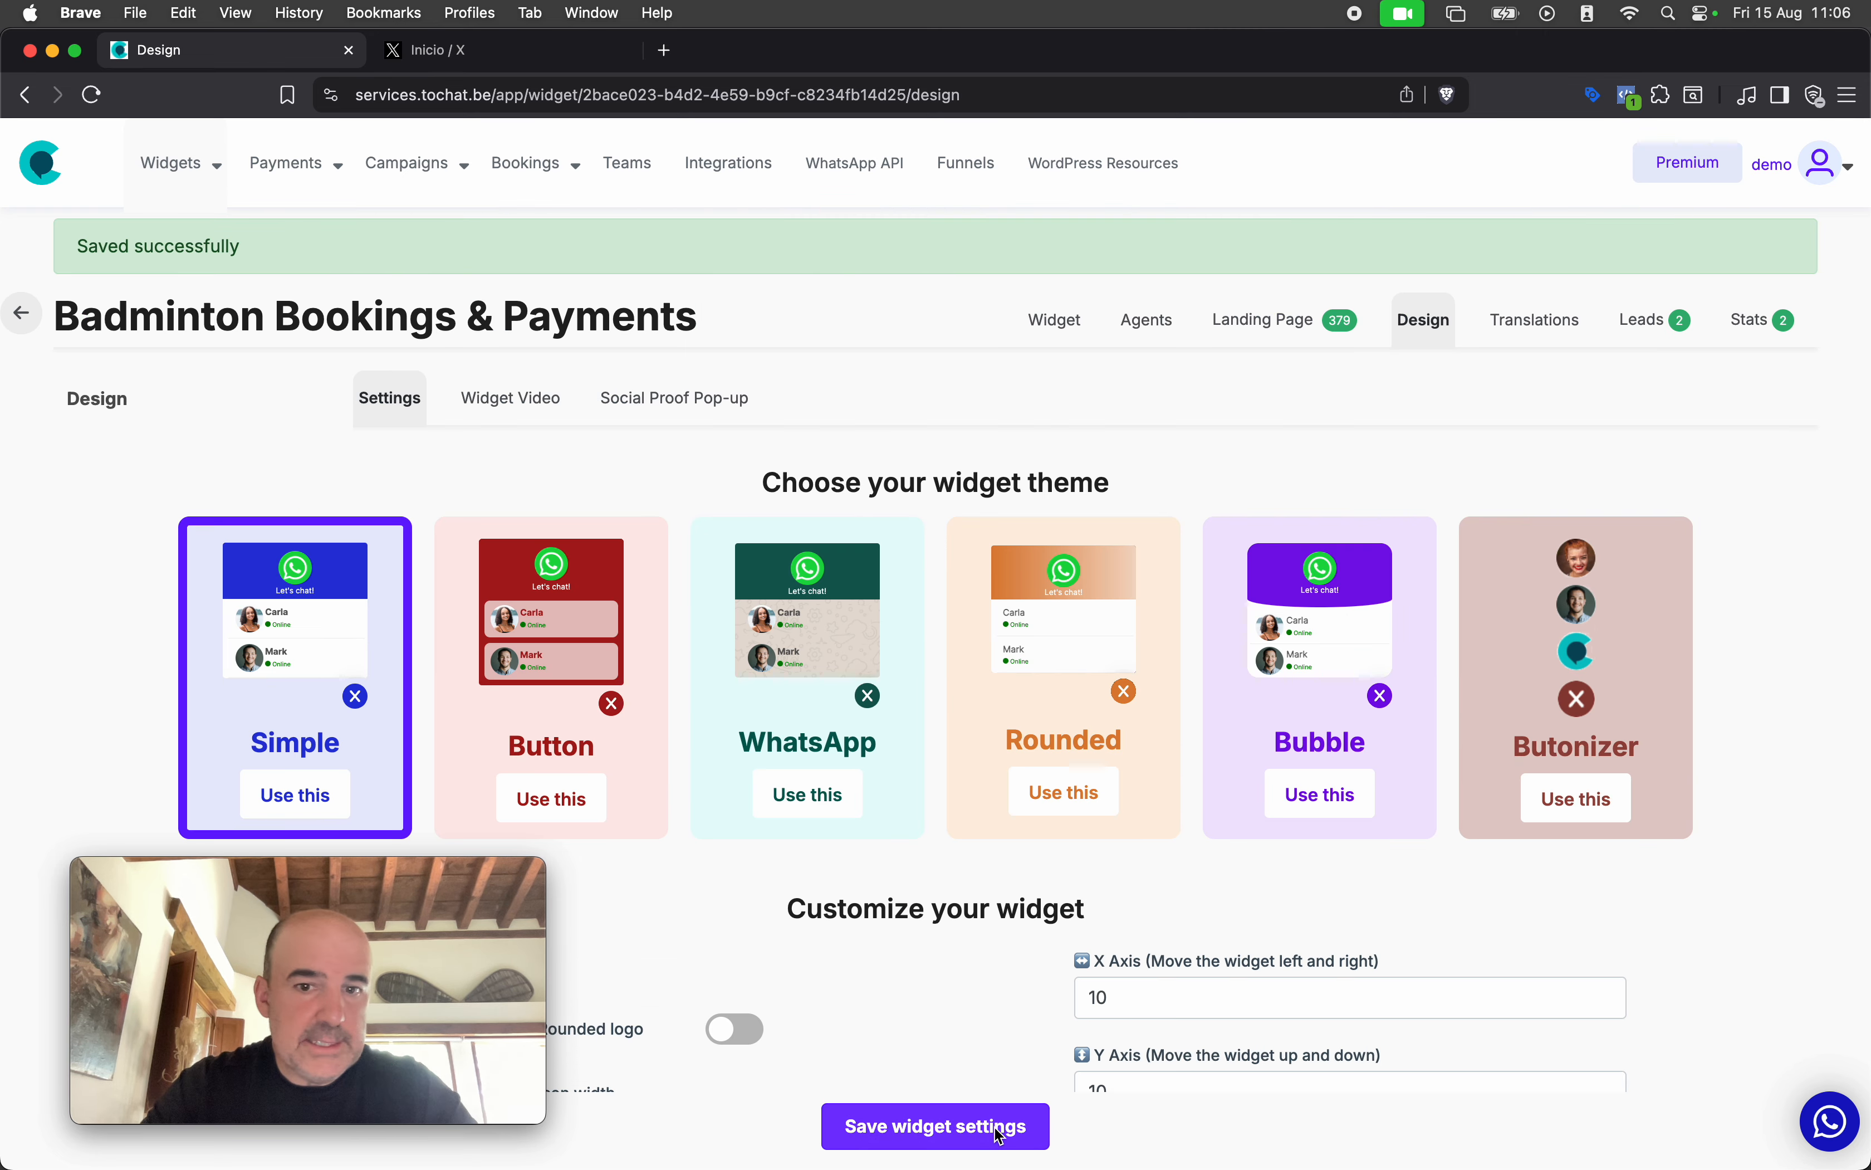
Set the widget's appearing animation to Slide Up and save the widget settings
scroll(972, 1063, down, 5)
click(1139, 662)
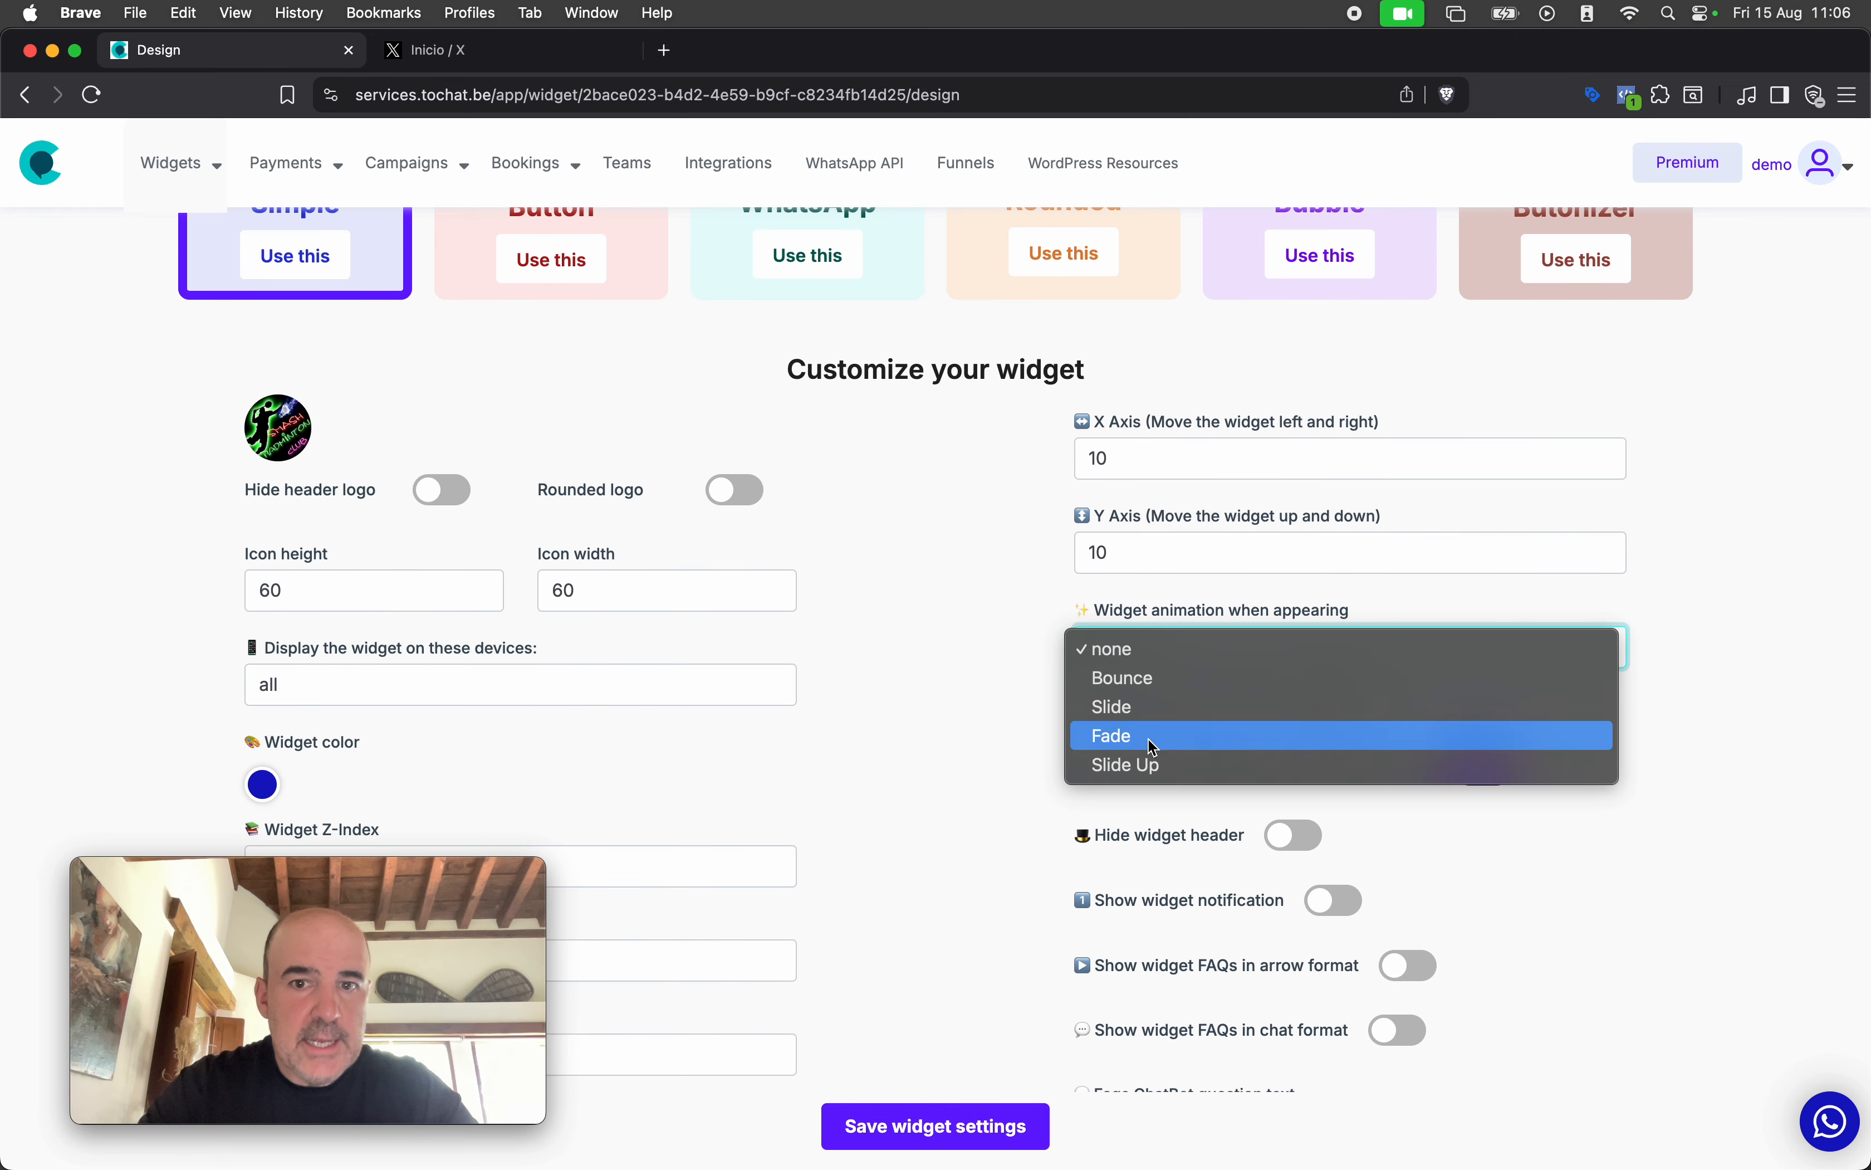
click(1152, 766)
click(894, 1128)
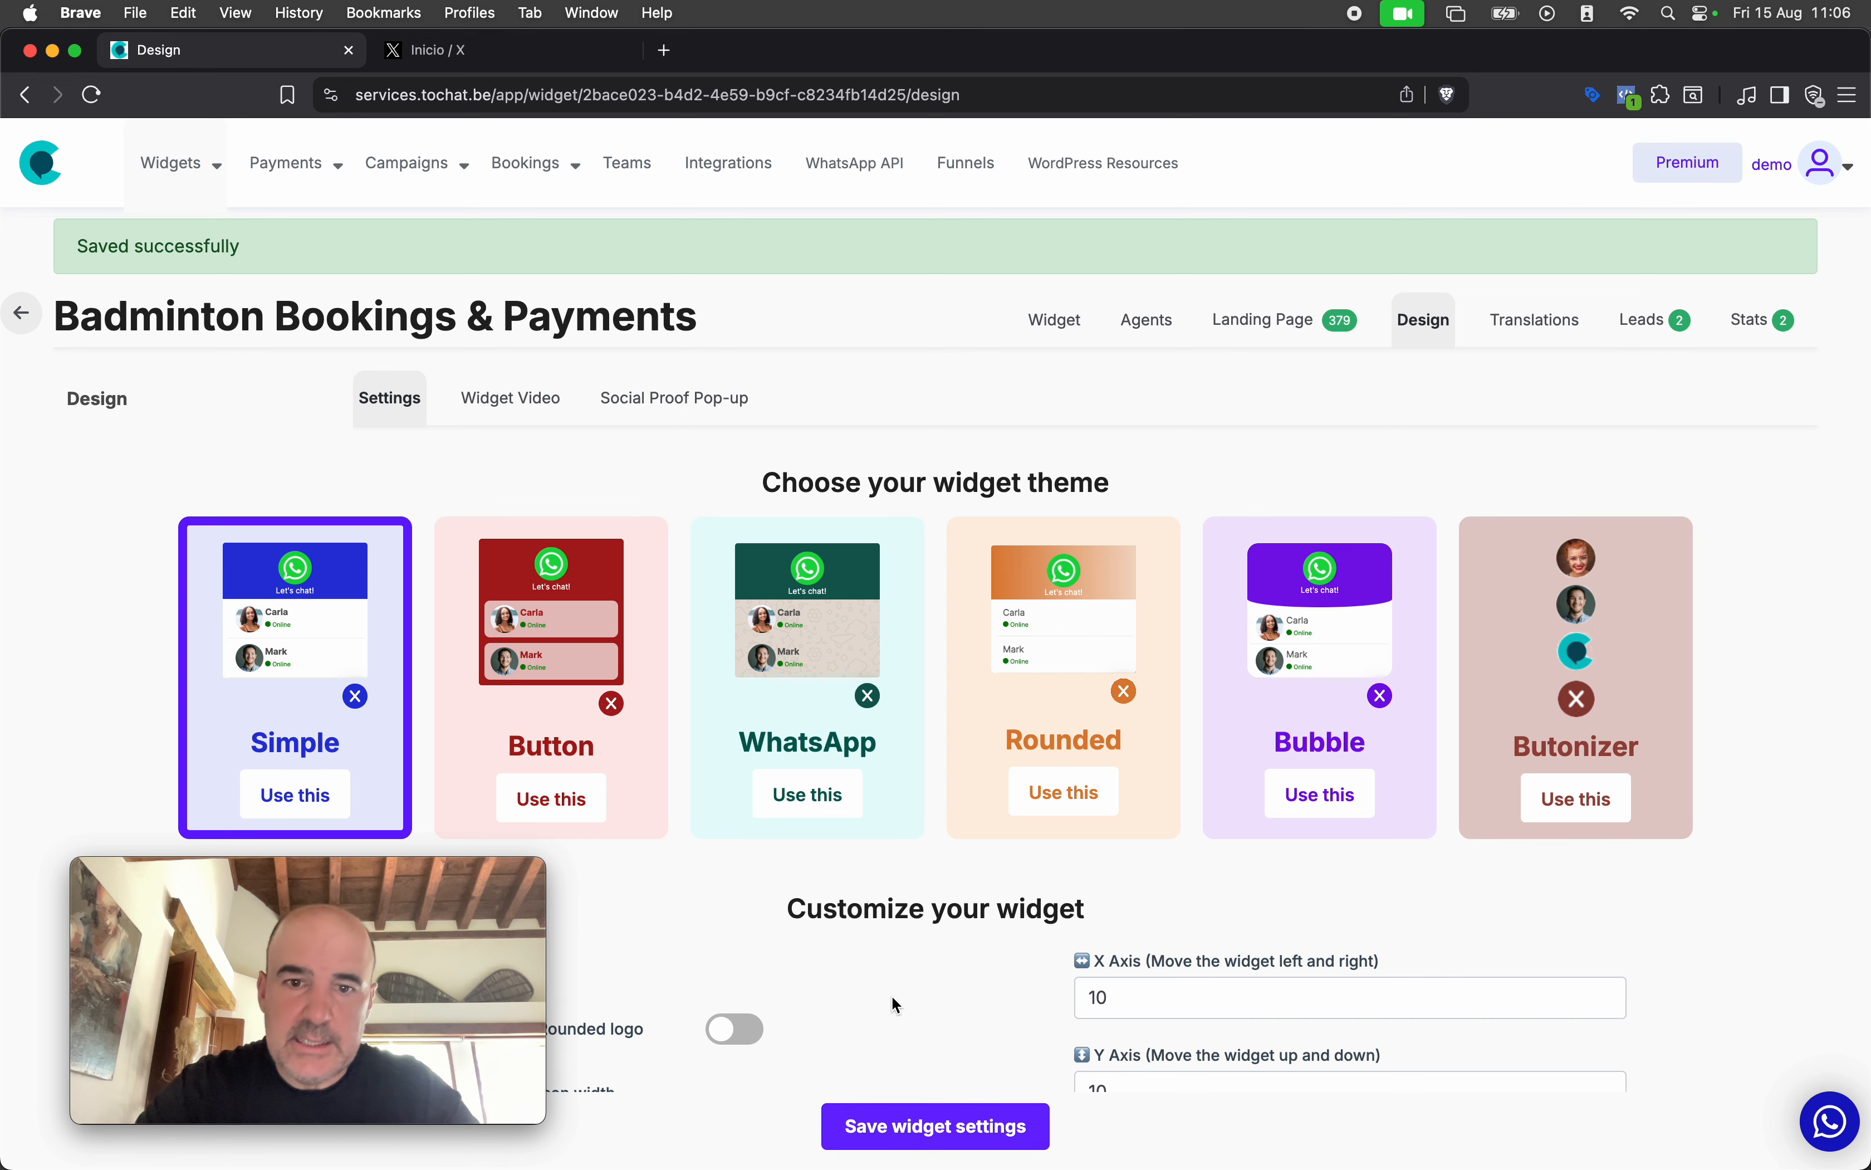
scroll(891, 994, down, 5)
click(1218, 635)
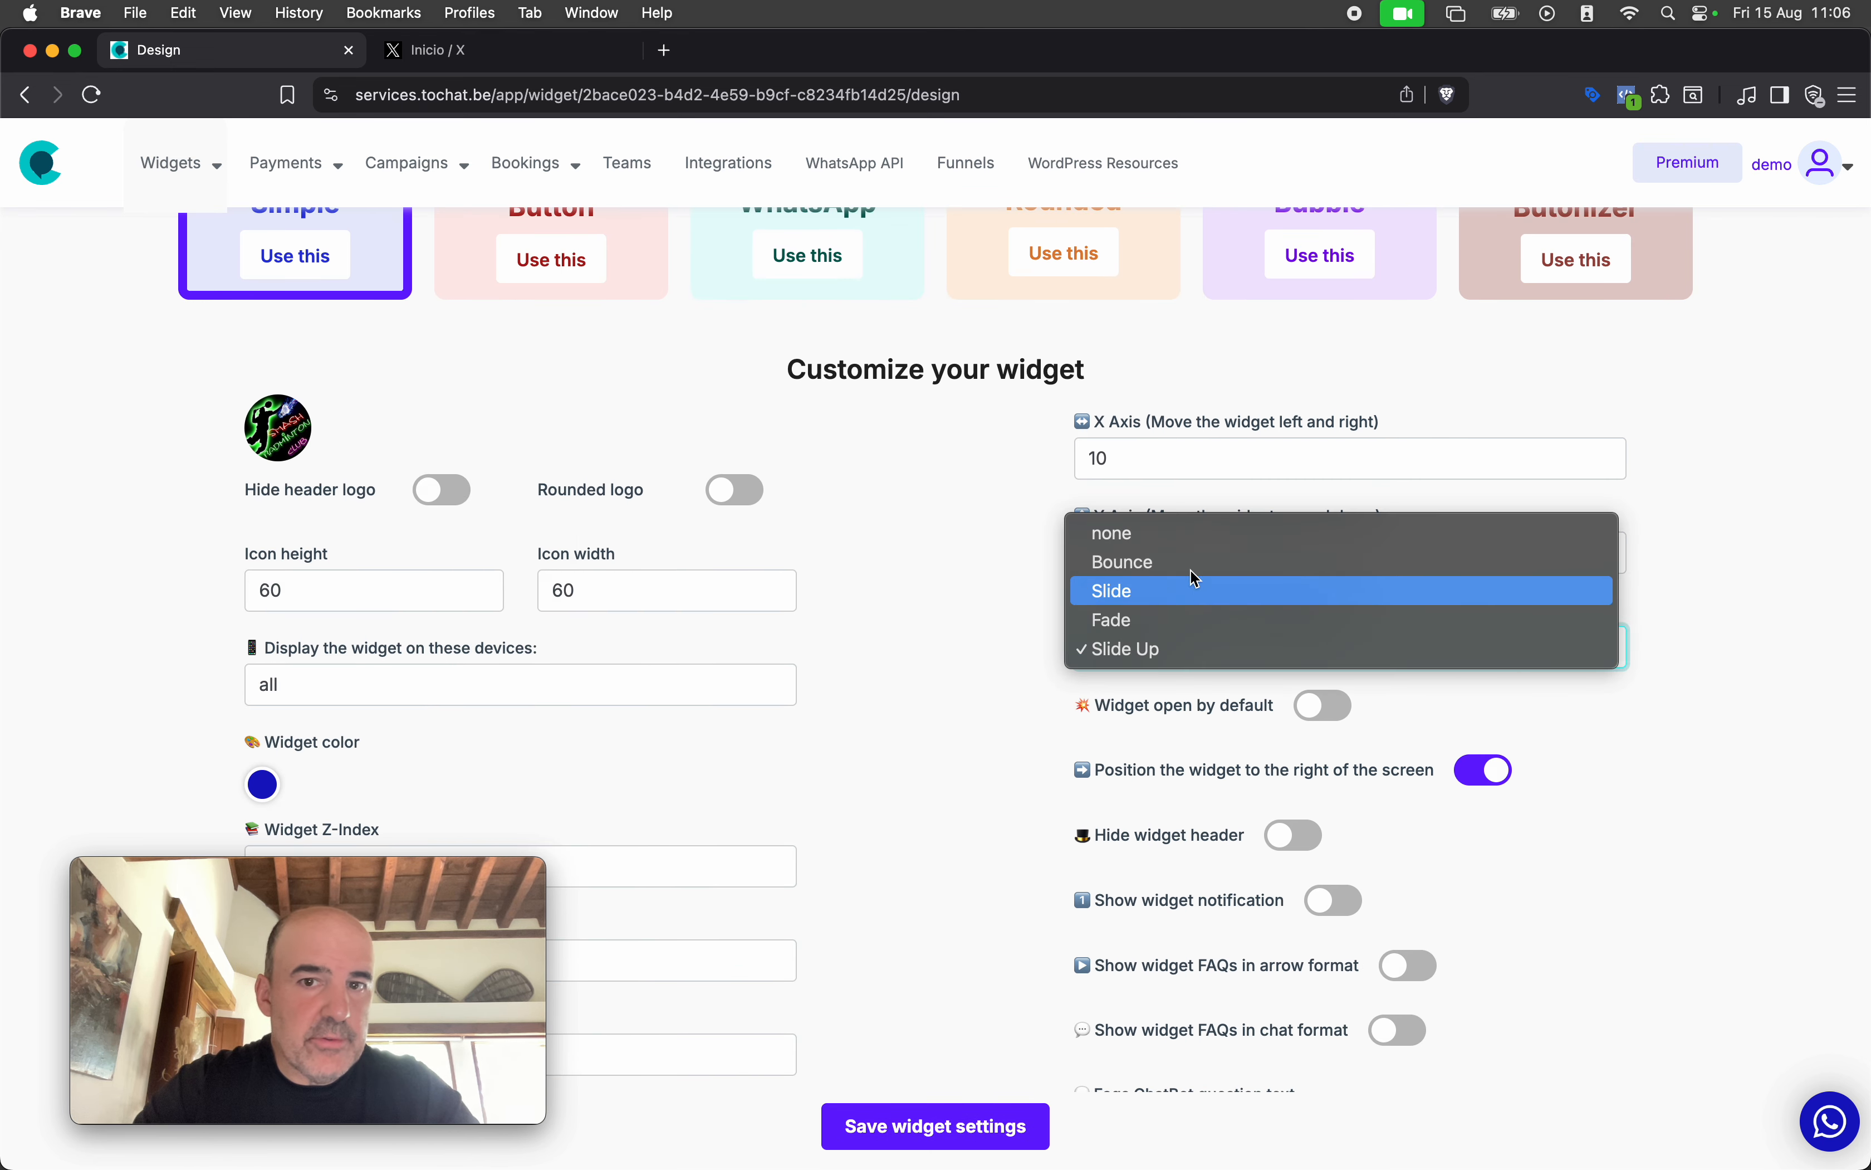
click(1007, 624)
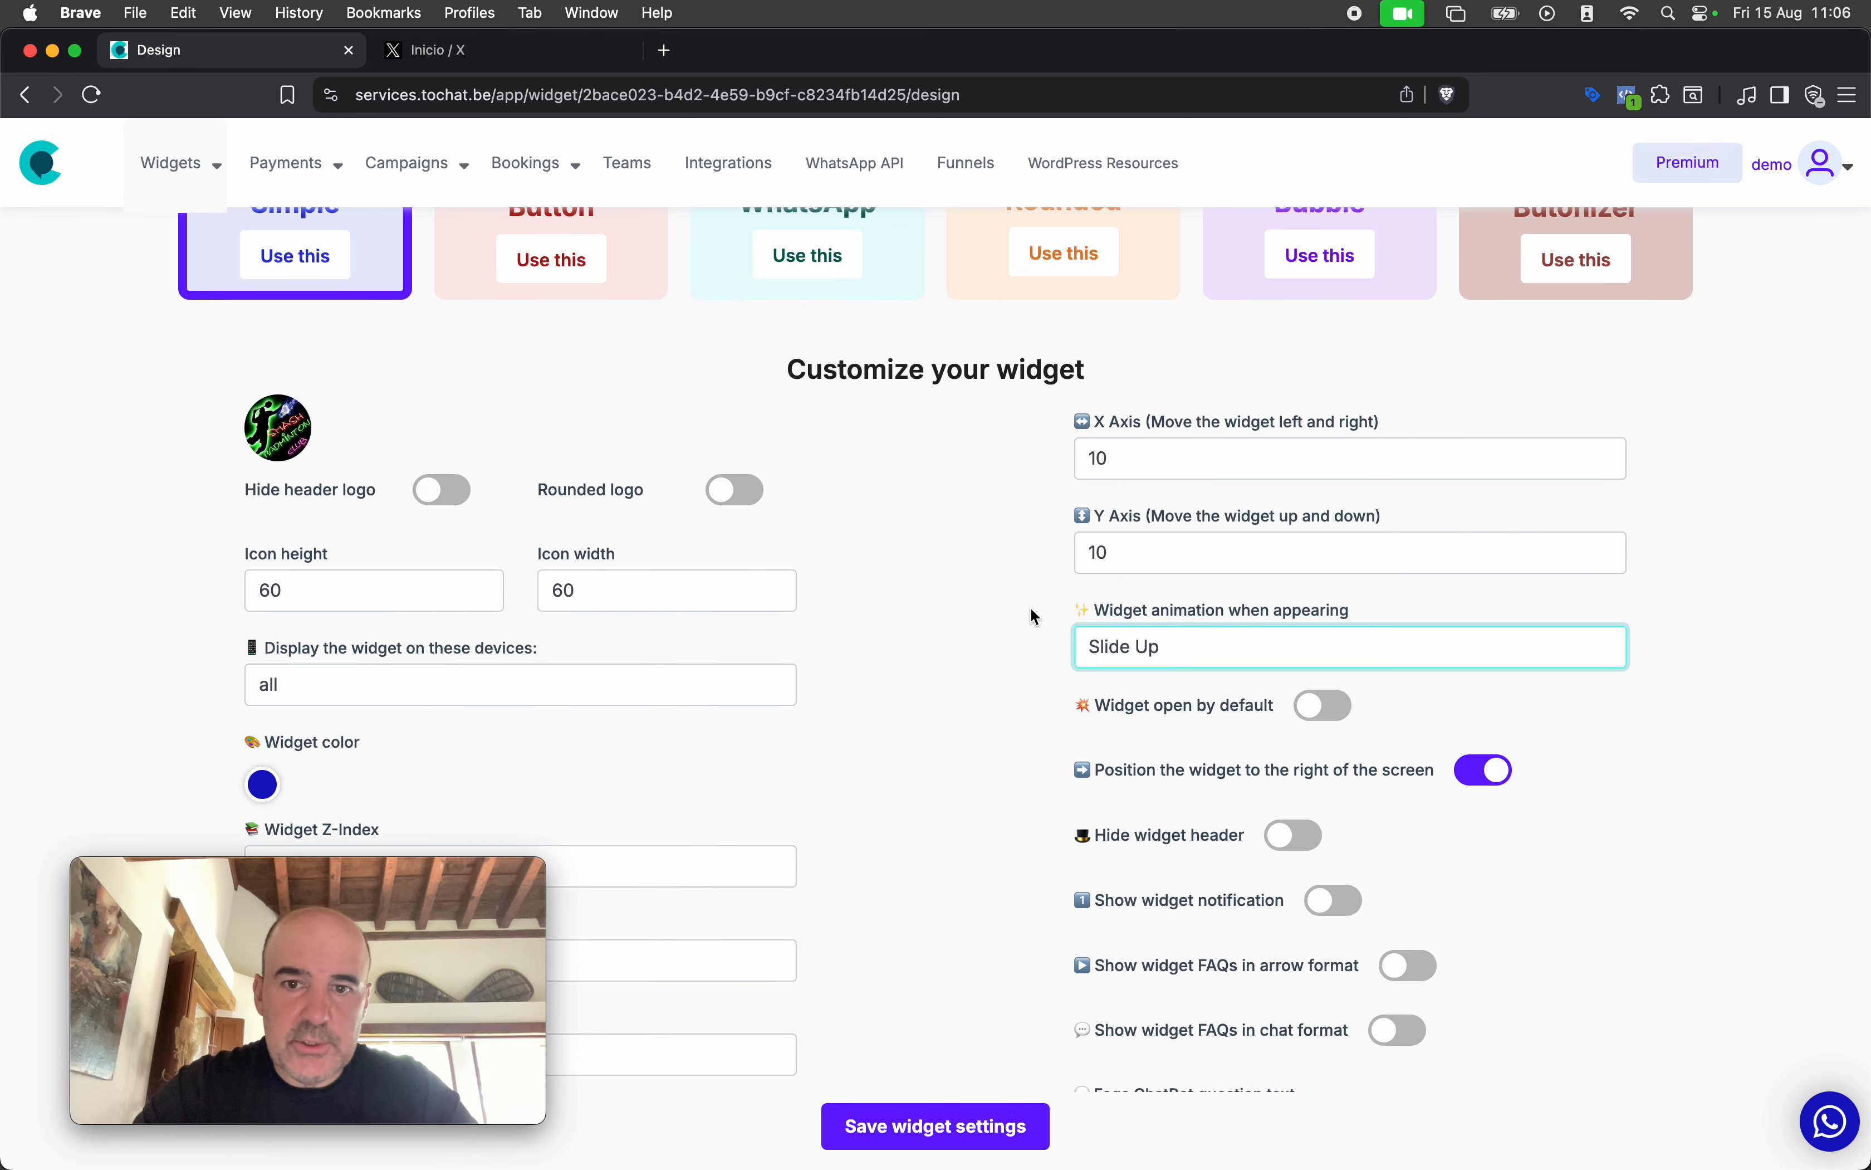
Enable opening the widget by default, save the widget settings and close the widget window
scroll(1040, 599, down, 2)
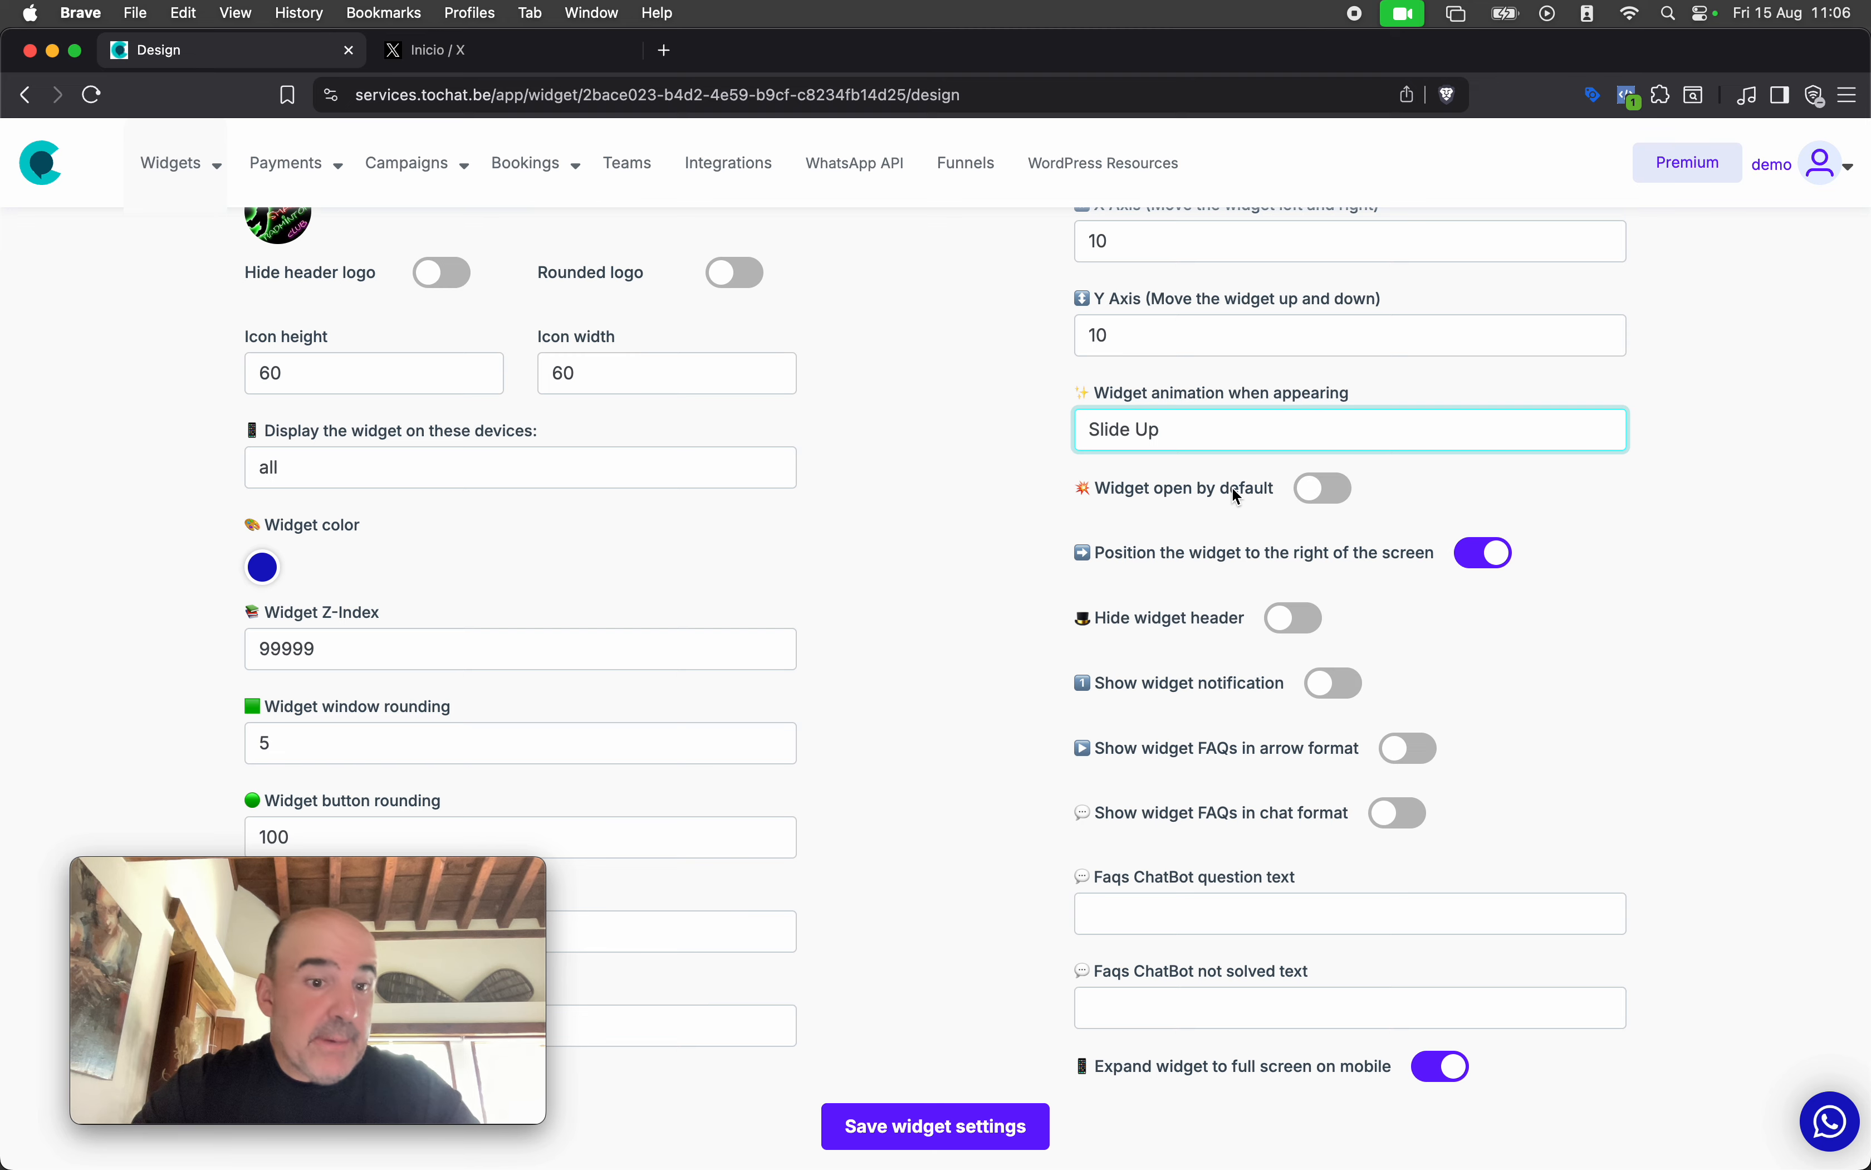
click(1318, 497)
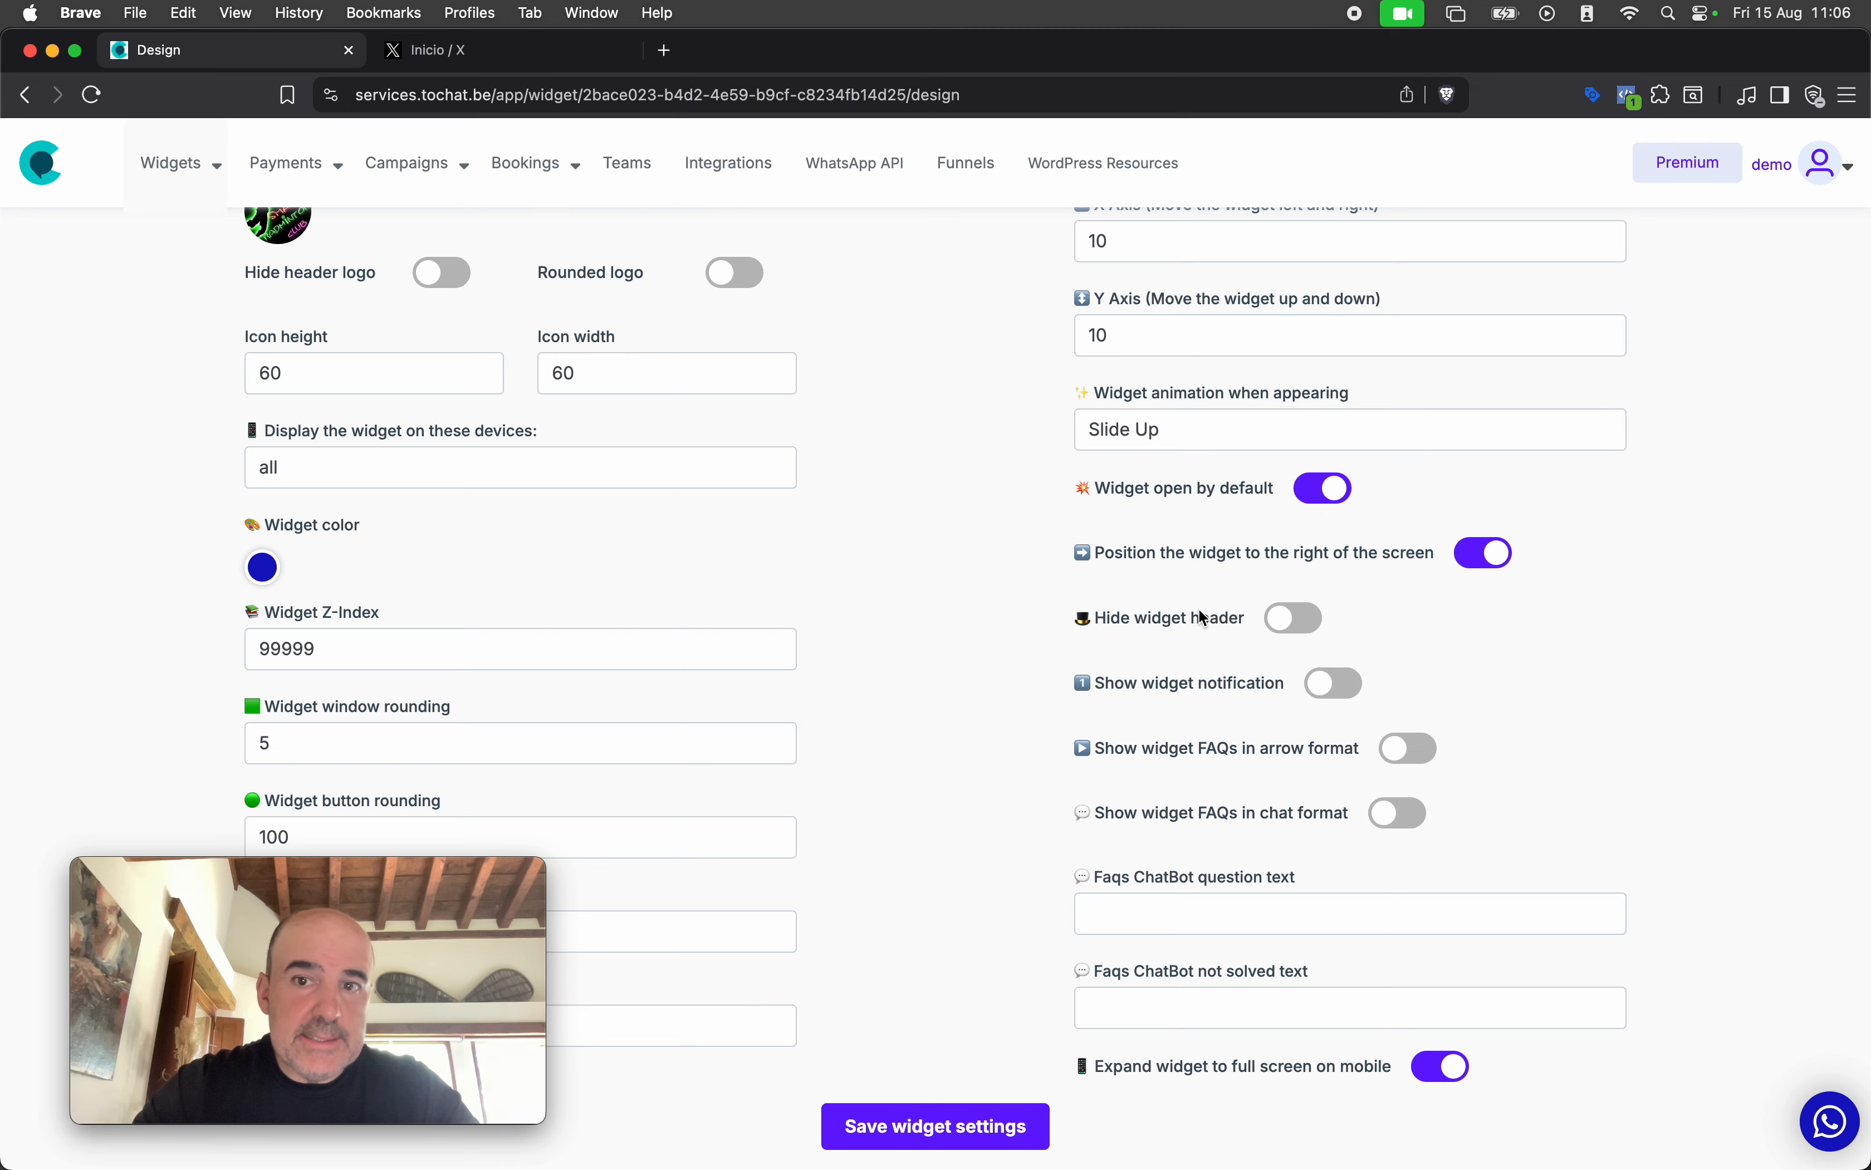
click(948, 1127)
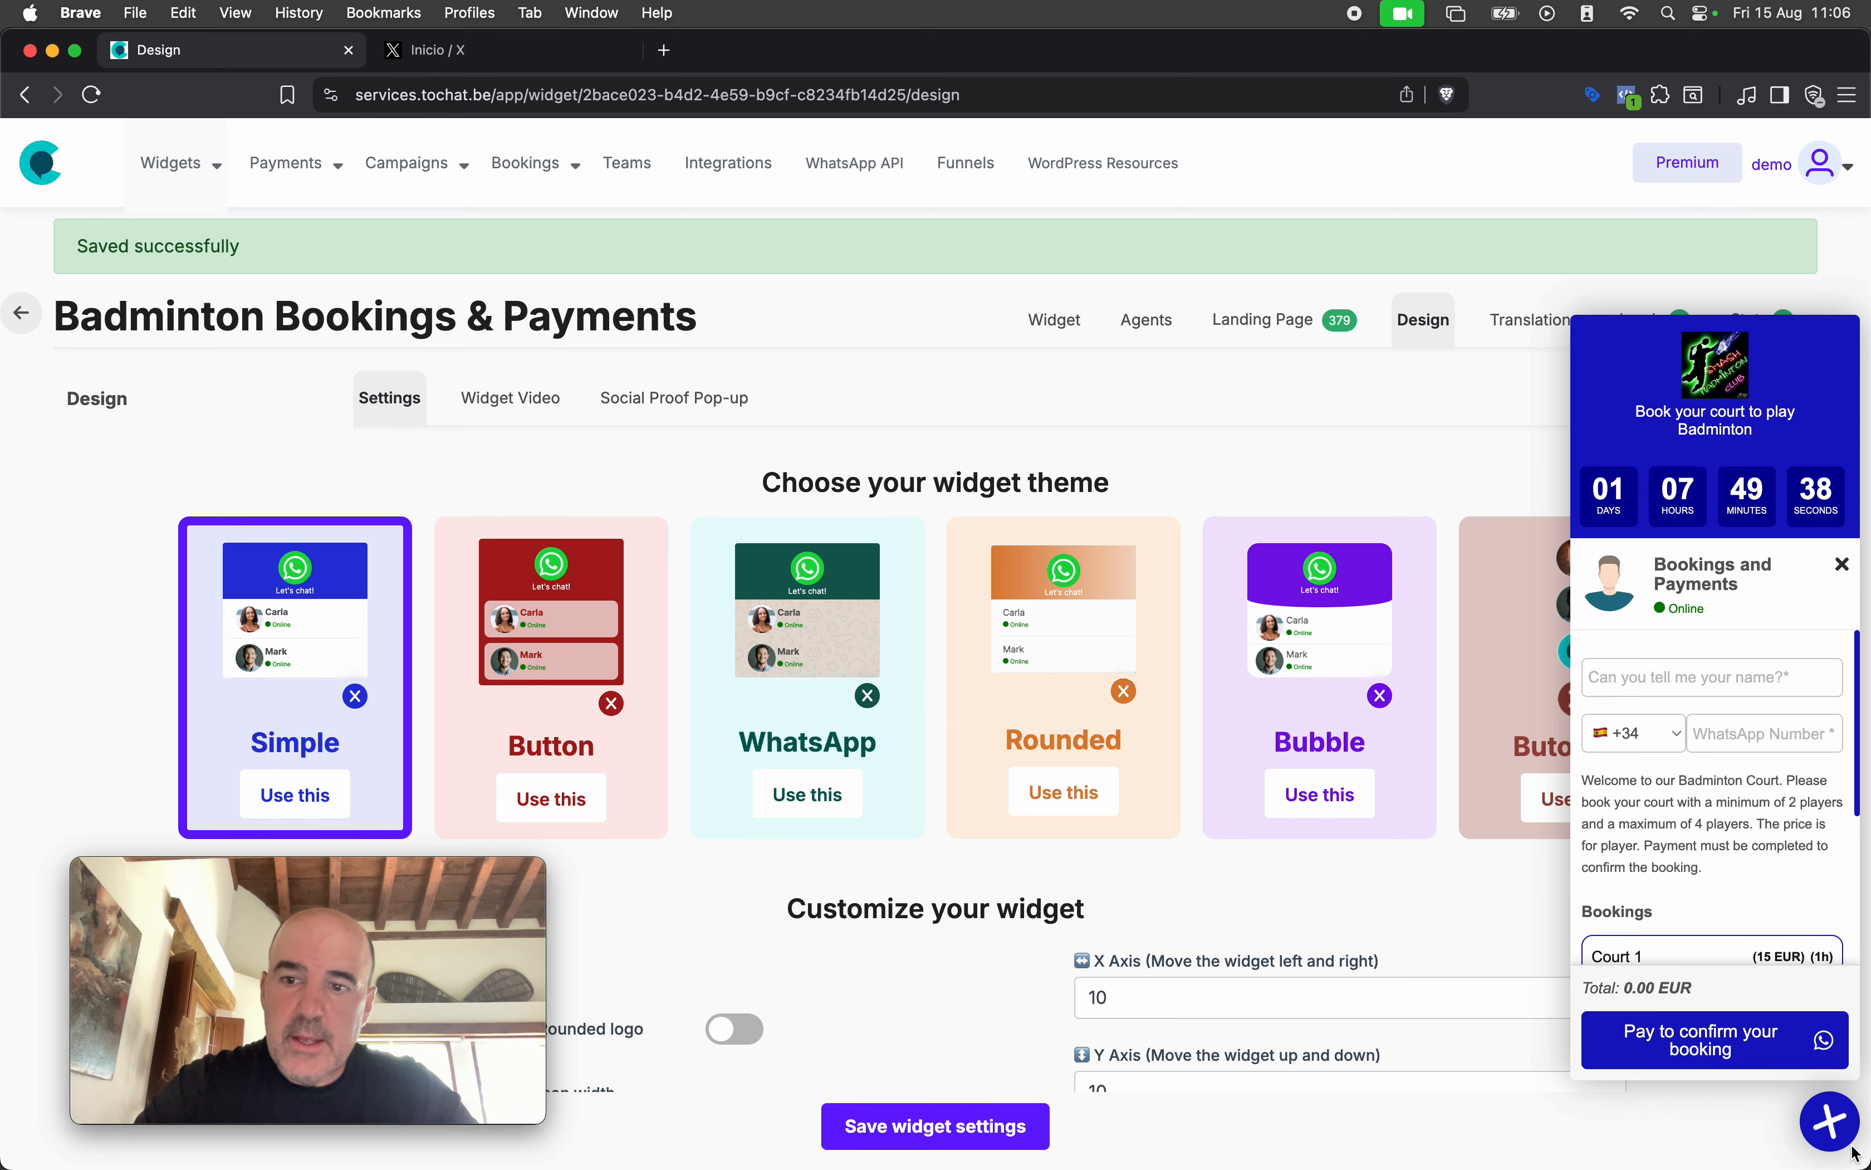
click(1825, 1123)
Enable the widget notification, save the widget settings and close the widget window
scroll(1384, 988, down, 10)
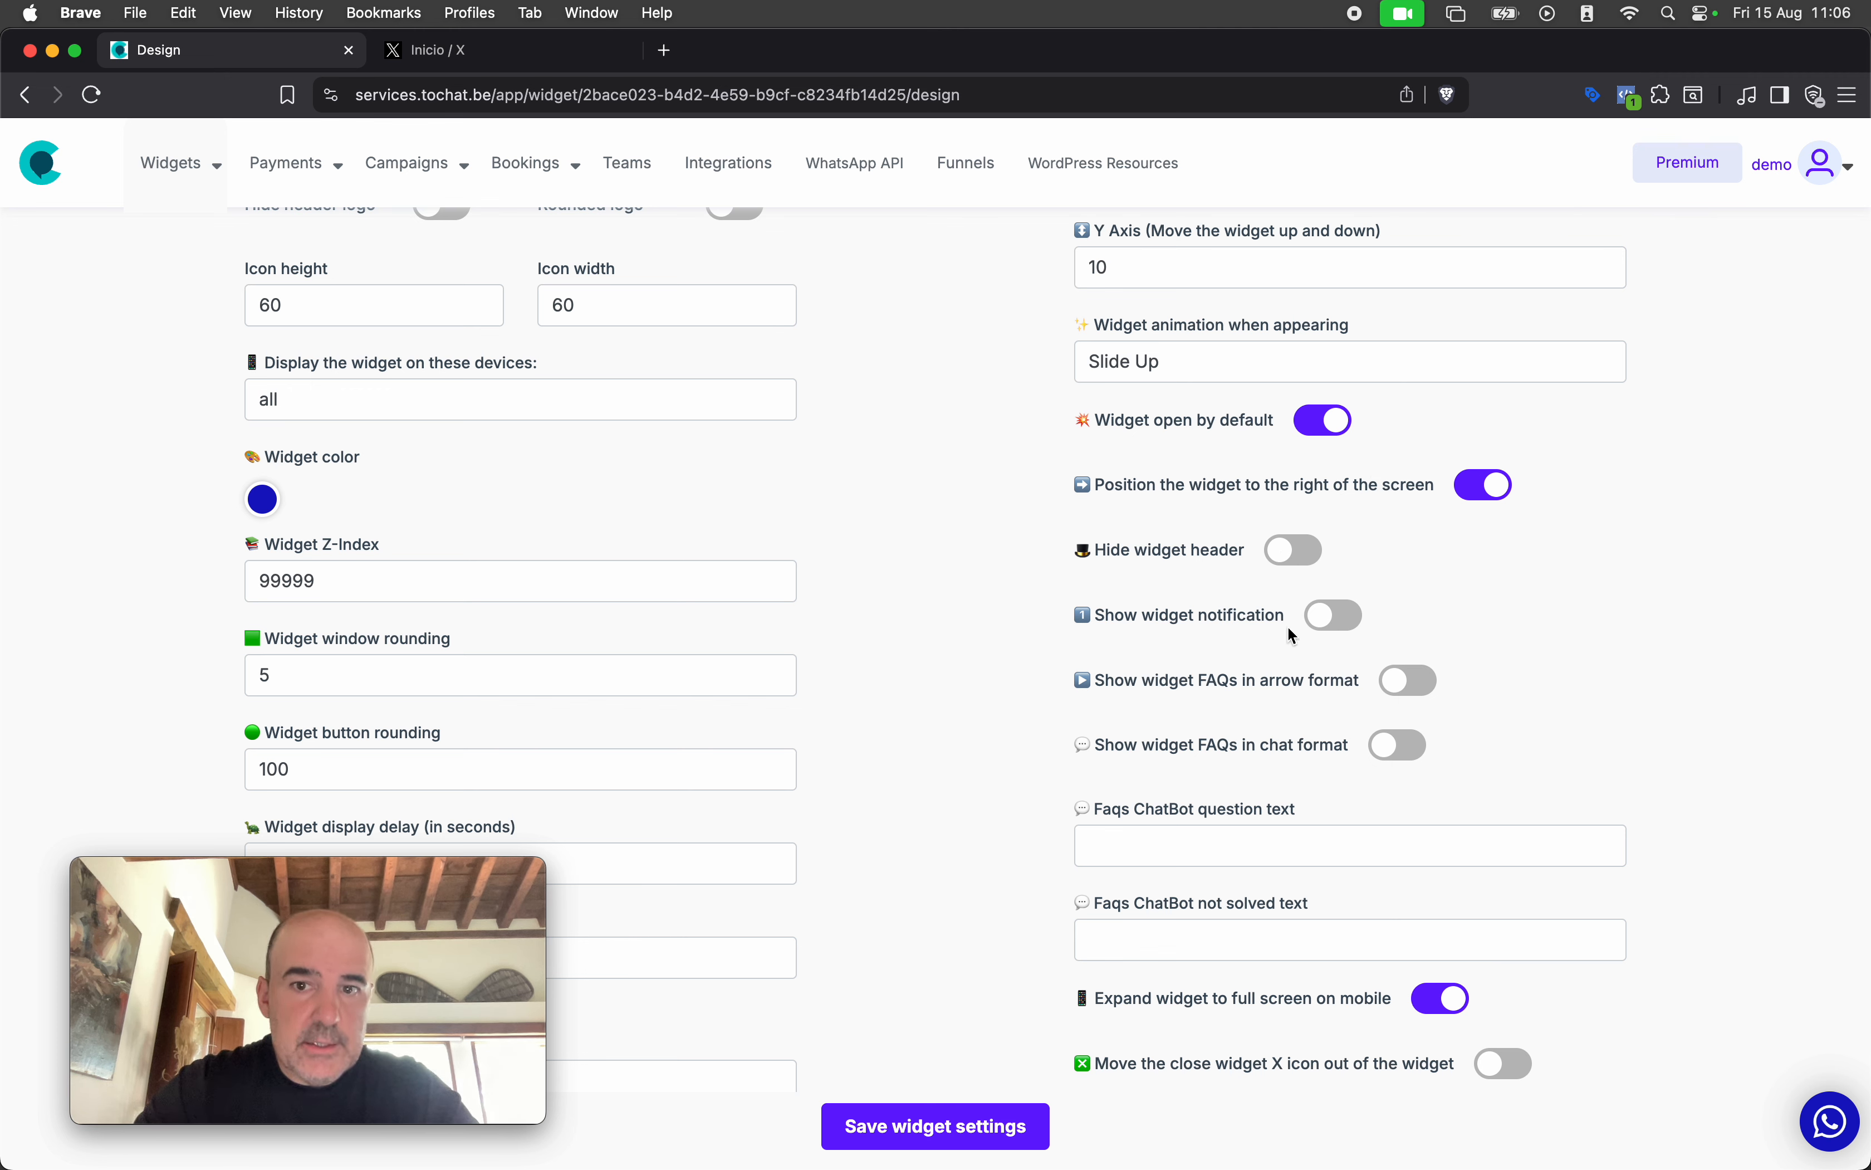
click(959, 1116)
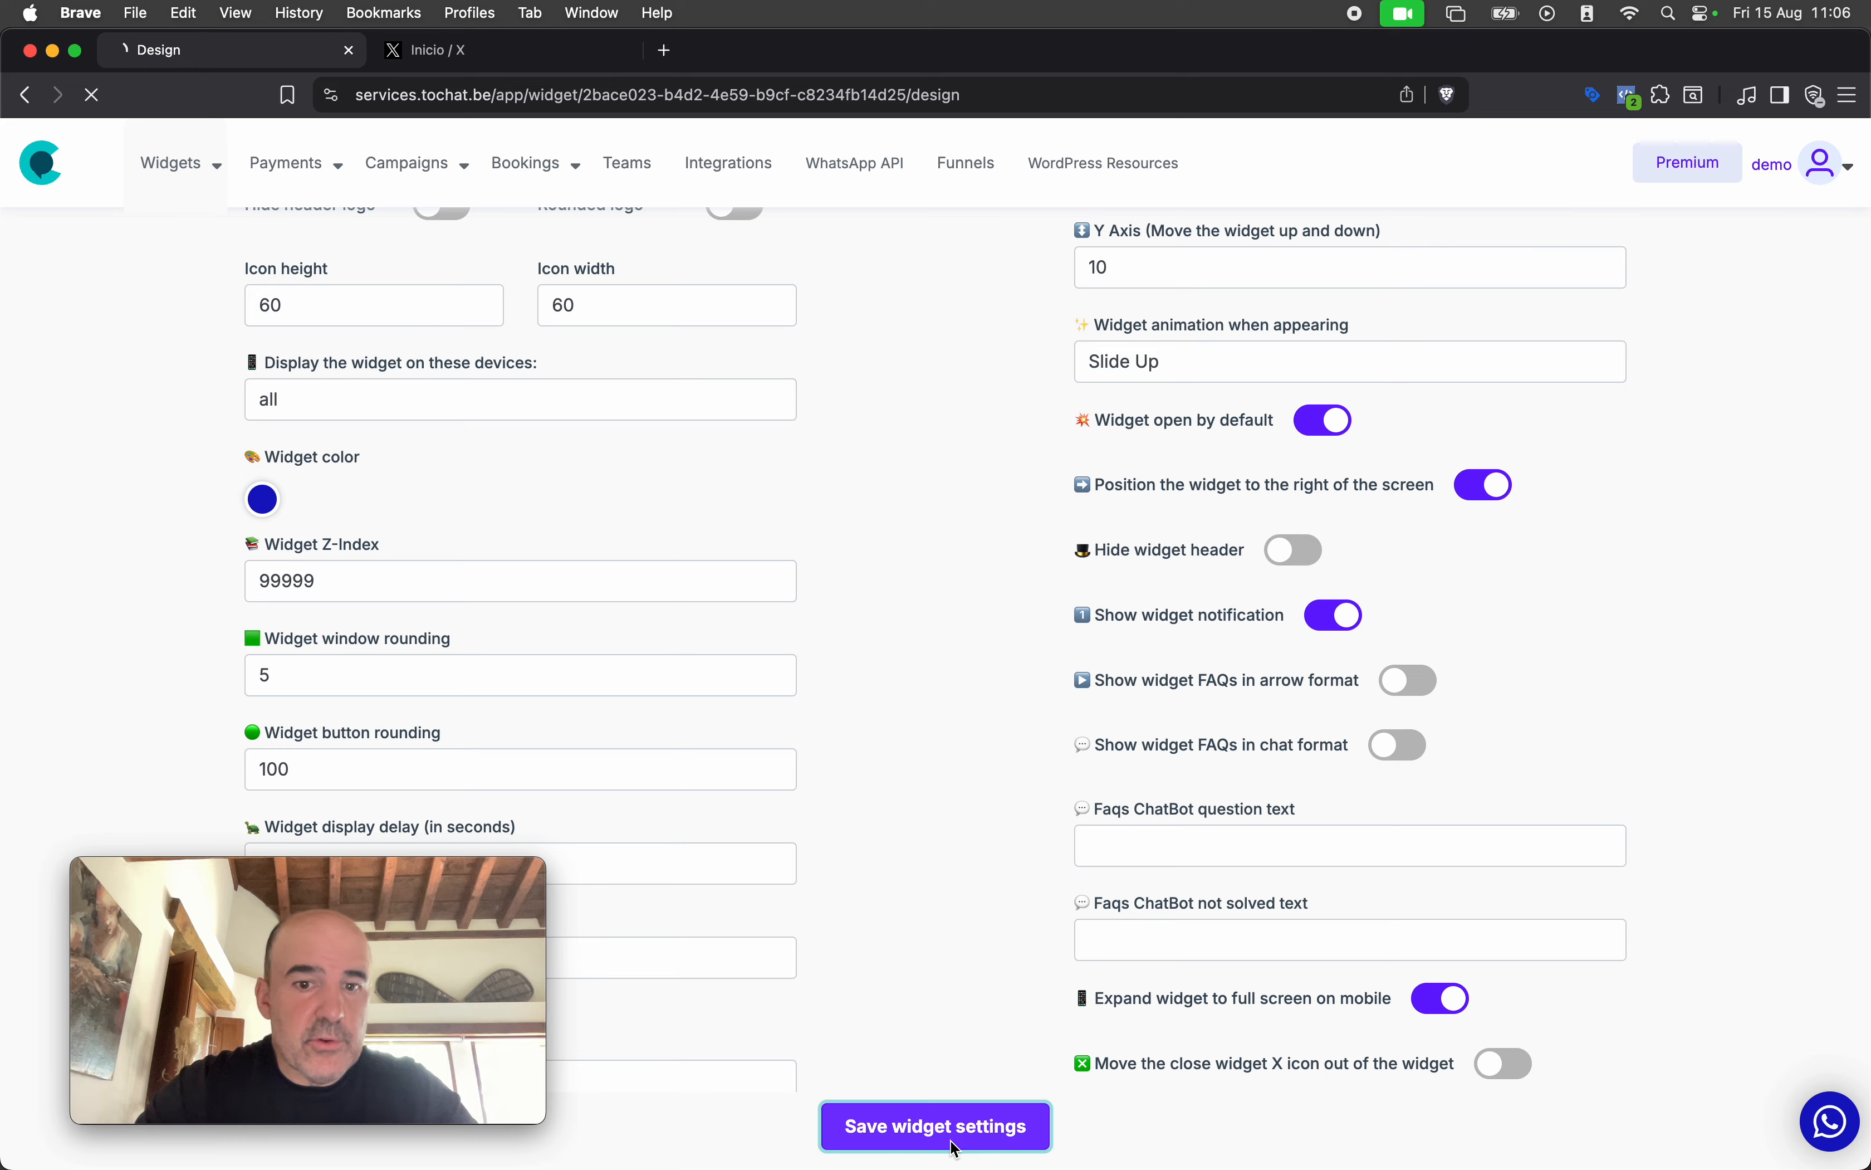
click(1825, 1126)
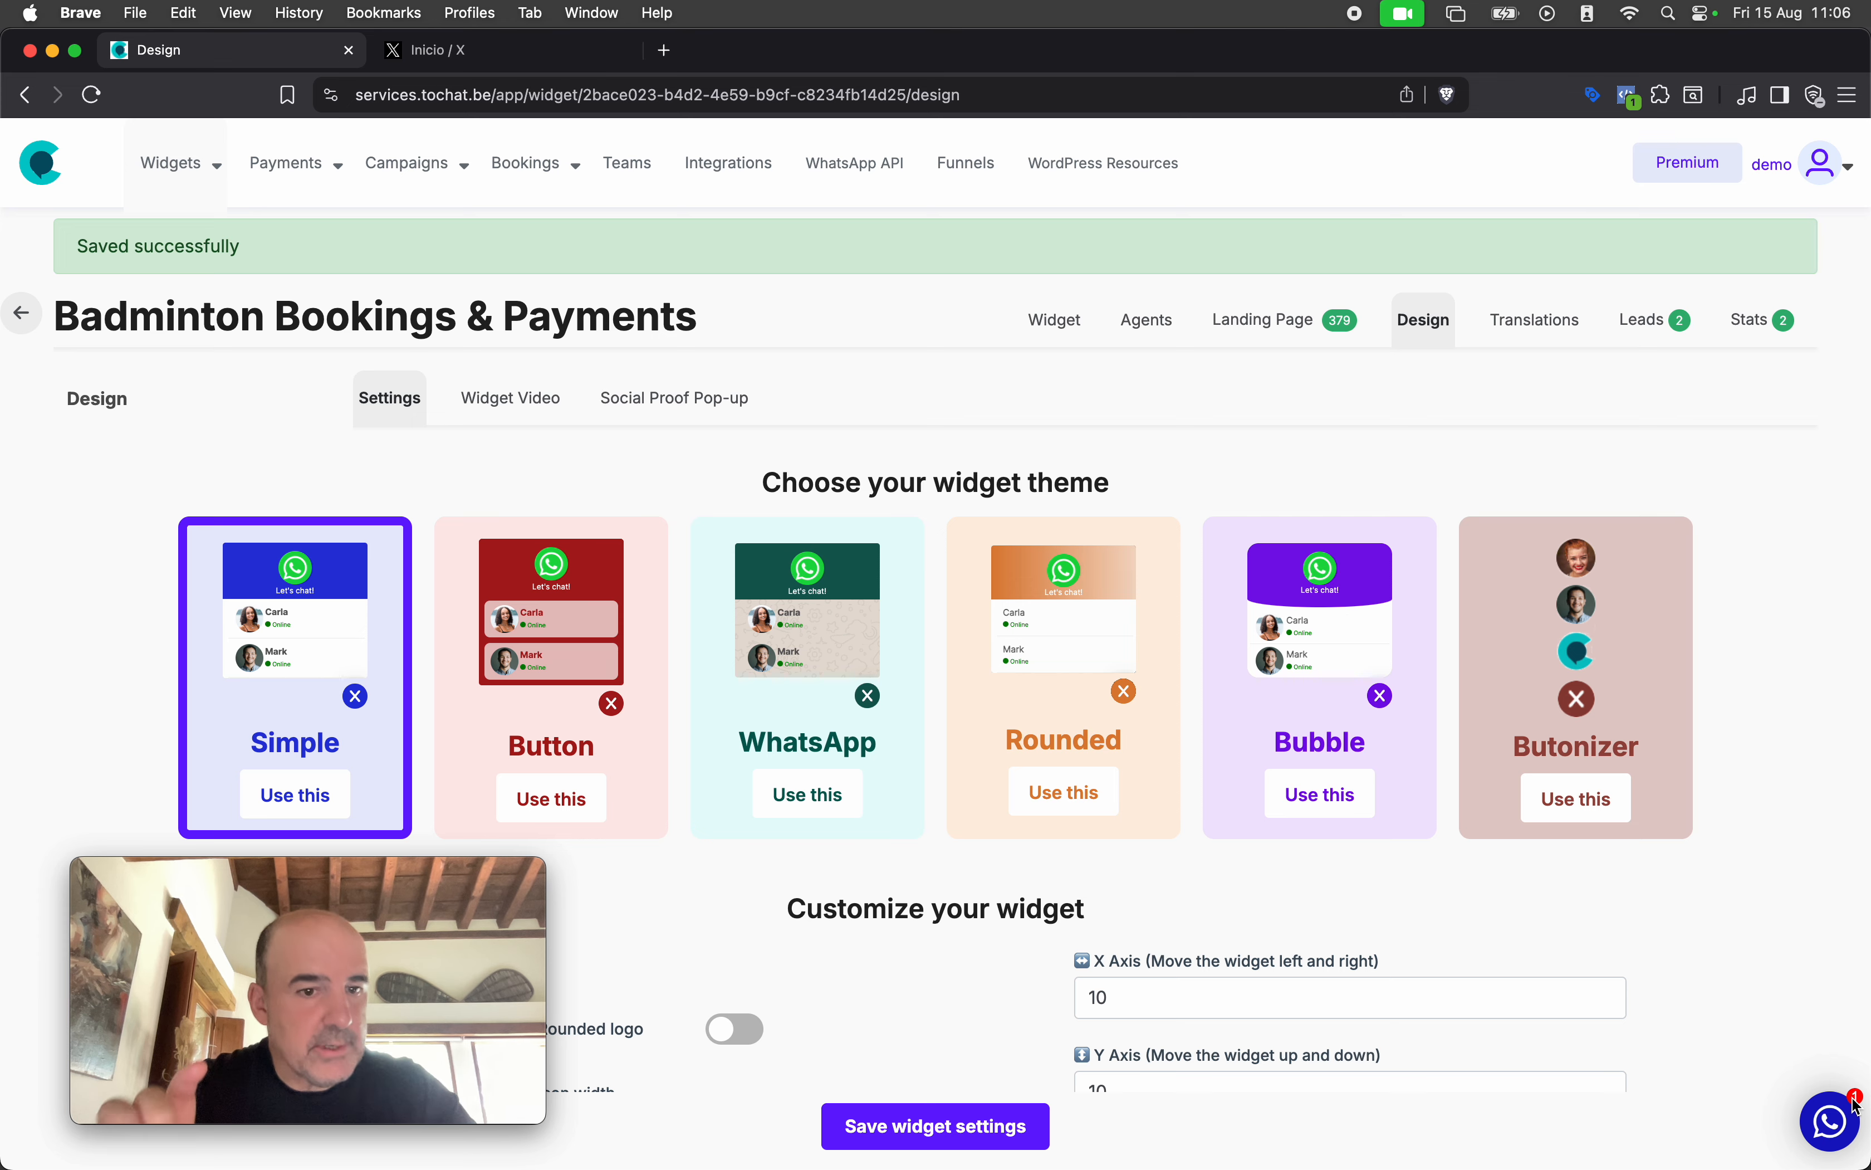
Enable moving the close X icon out of the widget and save the widget settings
scroll(1522, 855, down, 1)
scroll(1515, 843, down, 10)
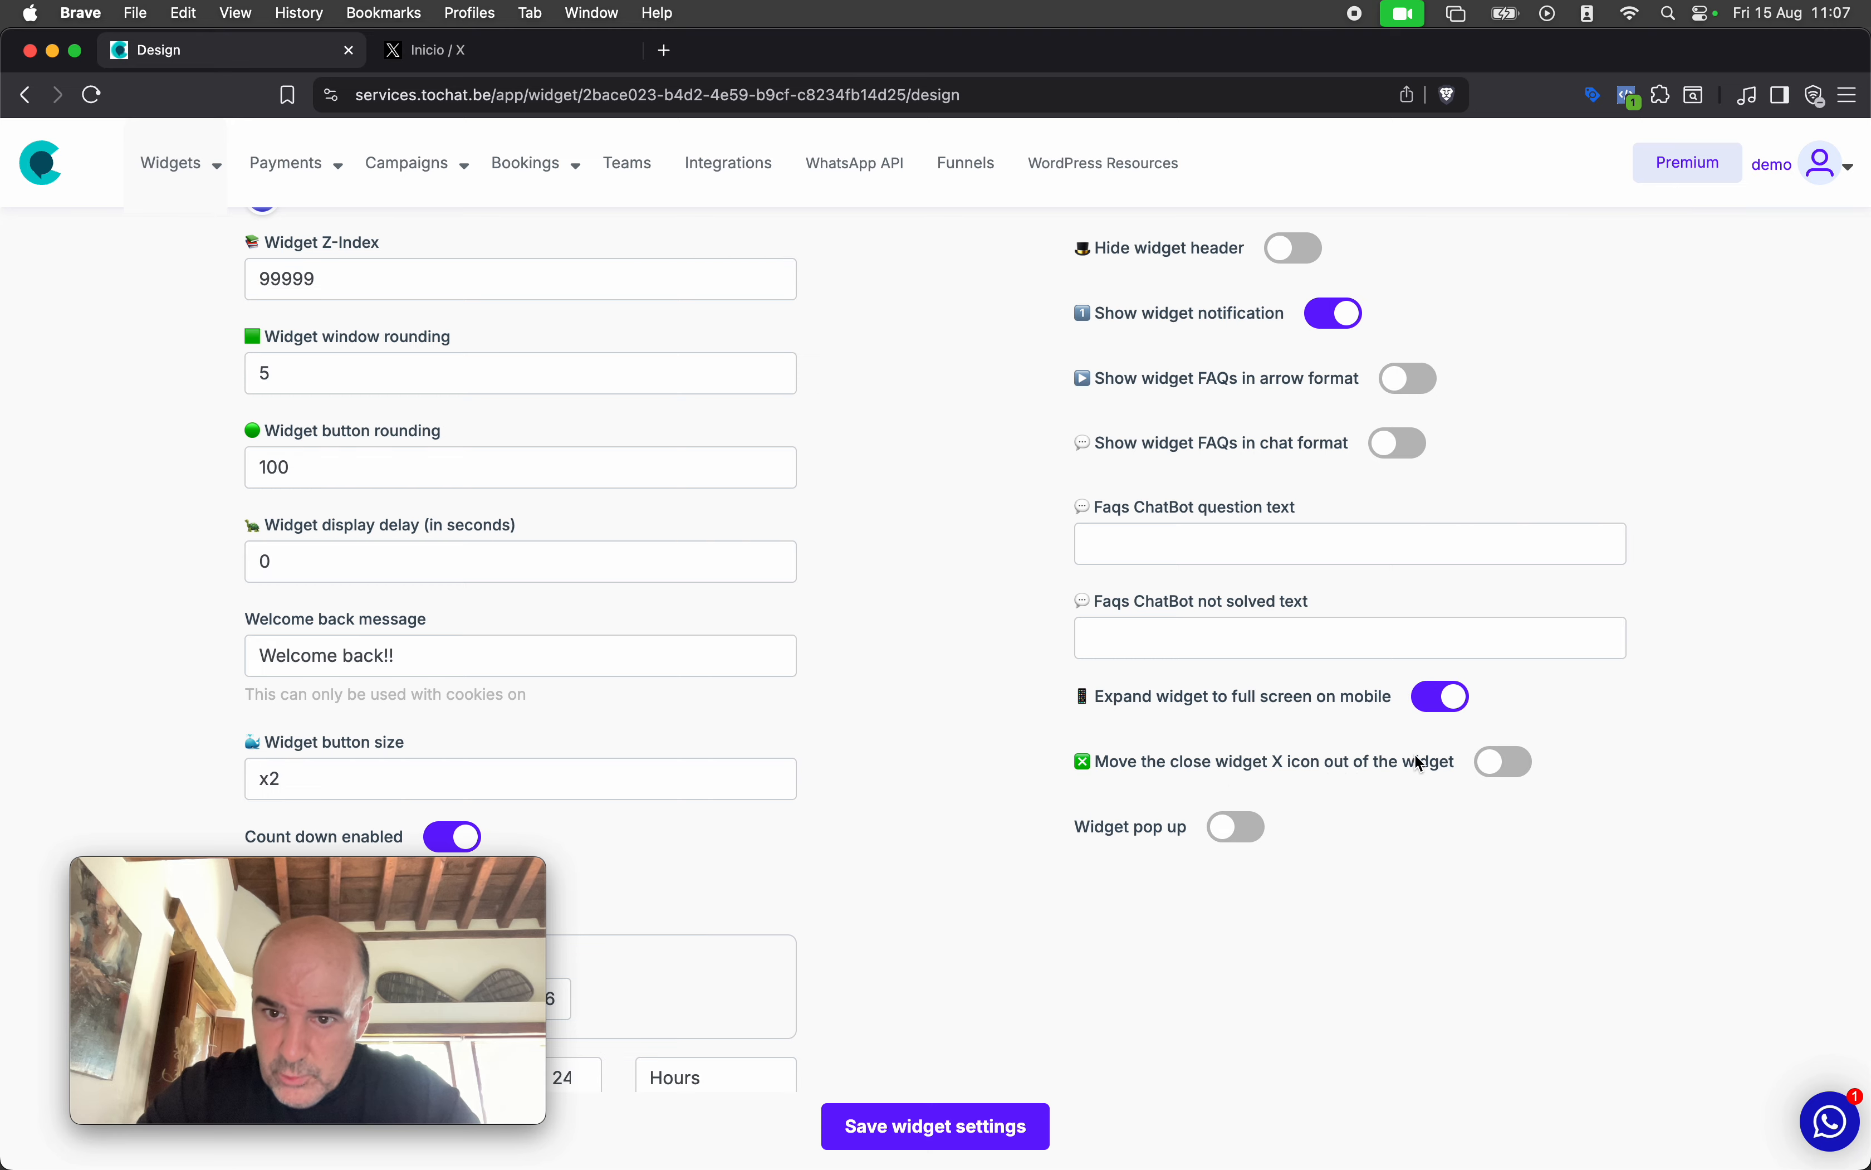
click(1497, 770)
click(945, 1111)
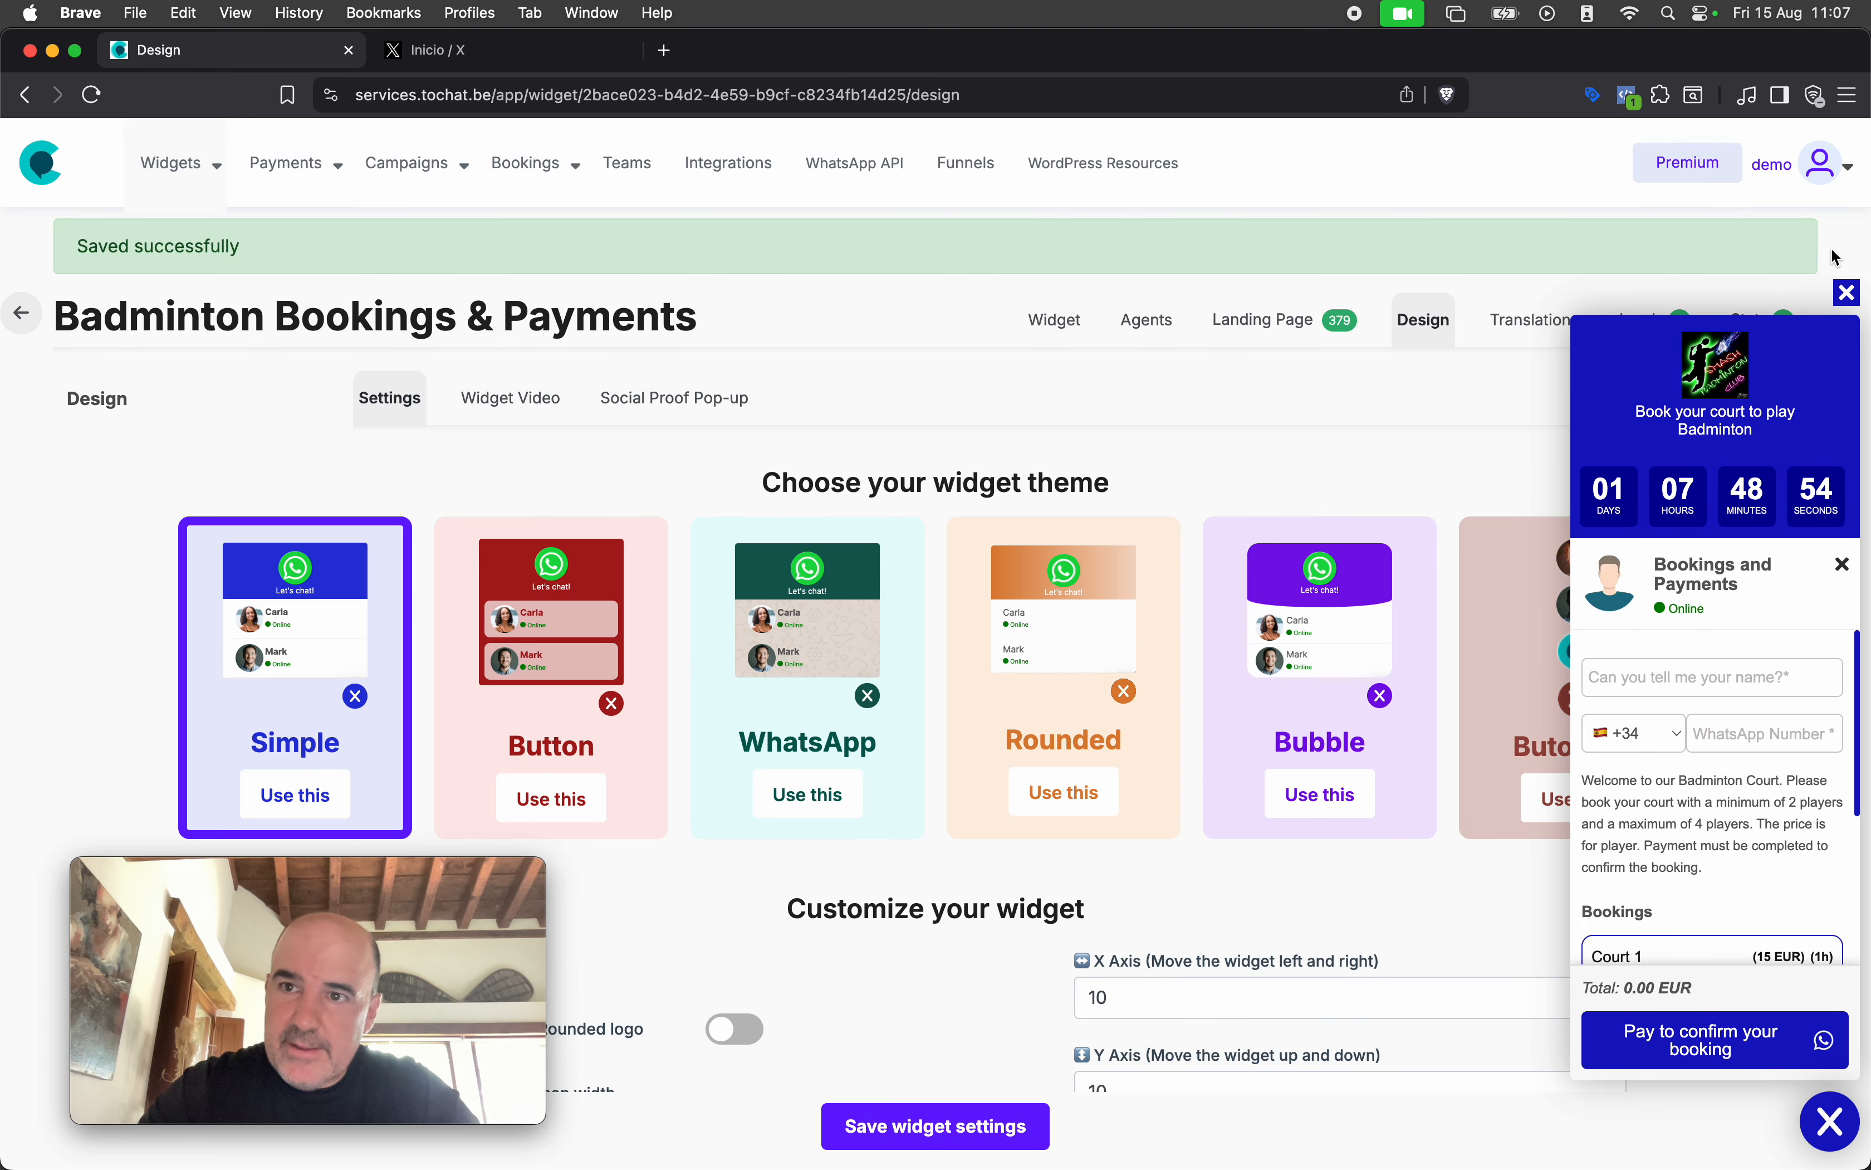
Test the outer close icon by closing the widget window, then reopen the window and close it again
click(1847, 293)
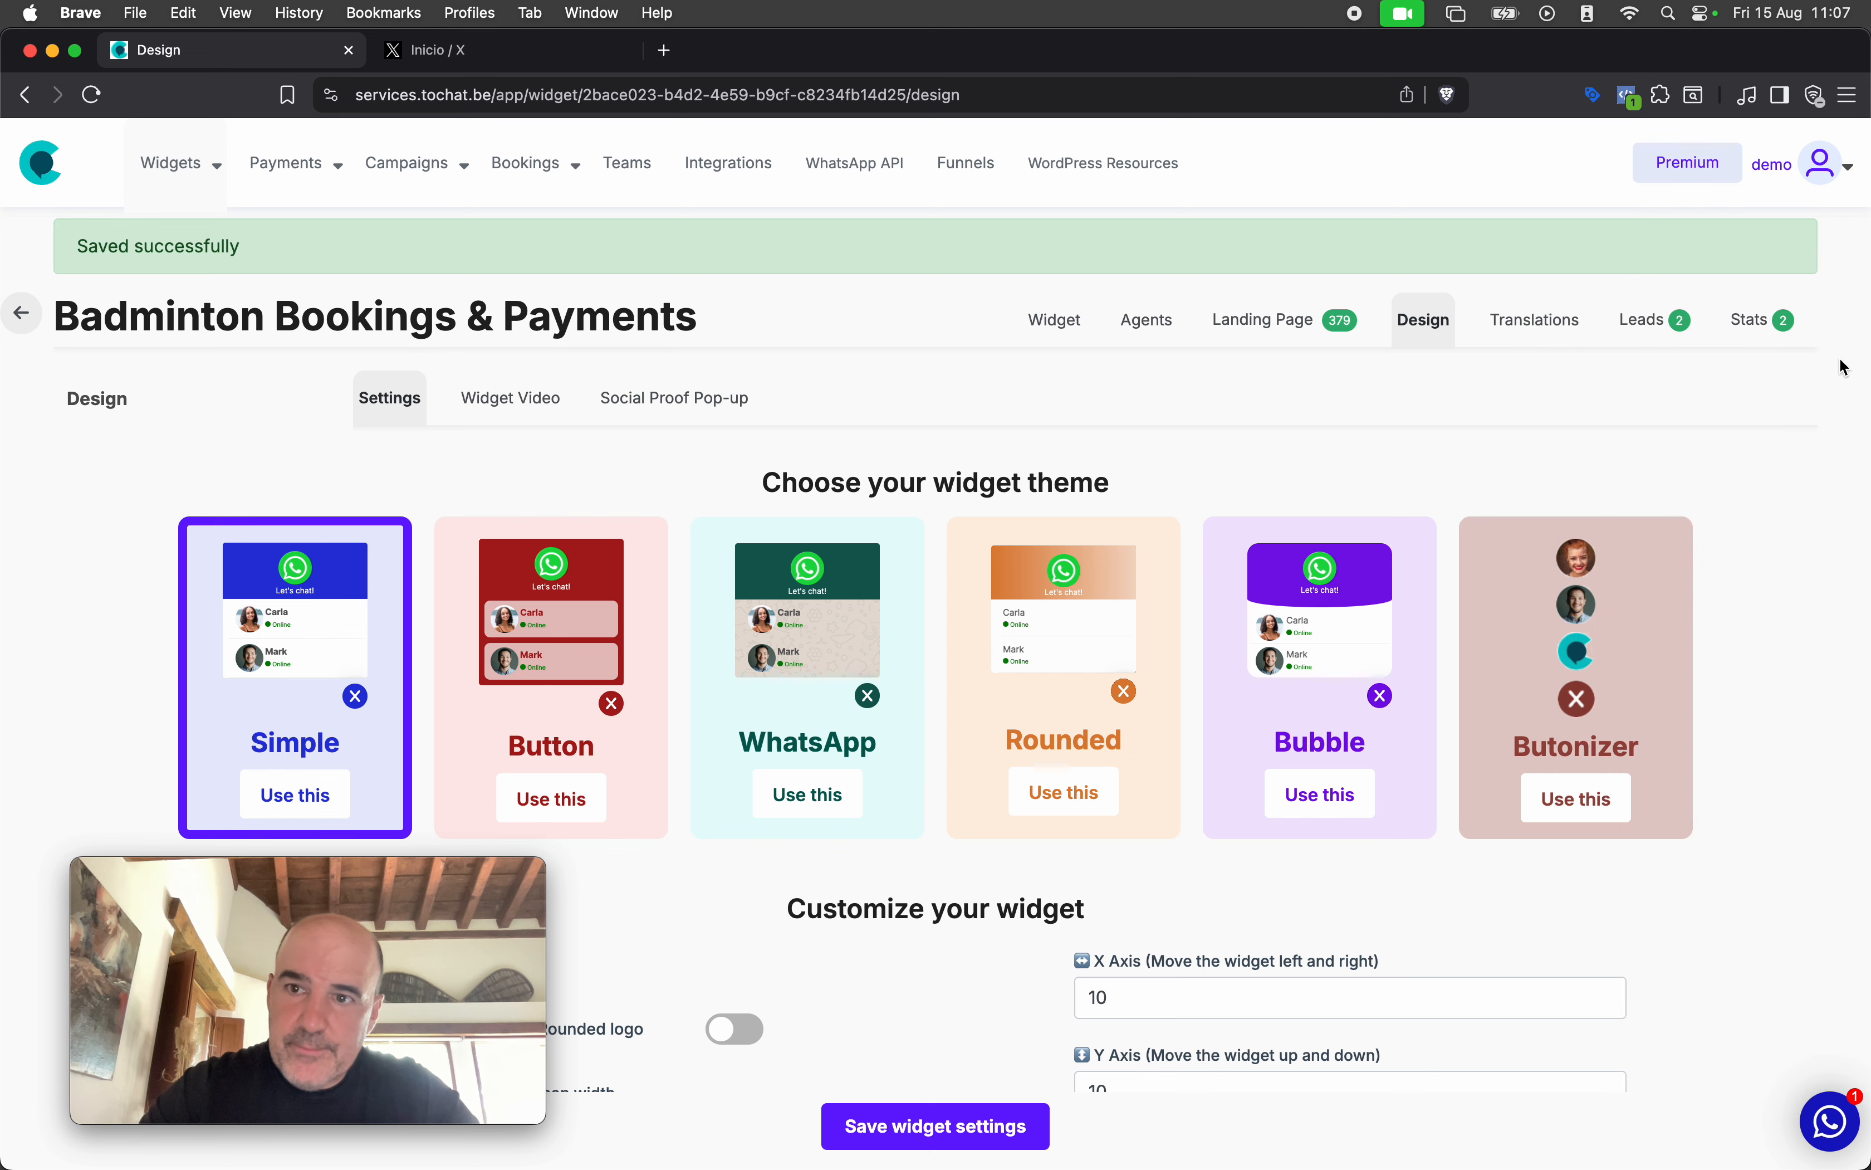
click(1831, 1124)
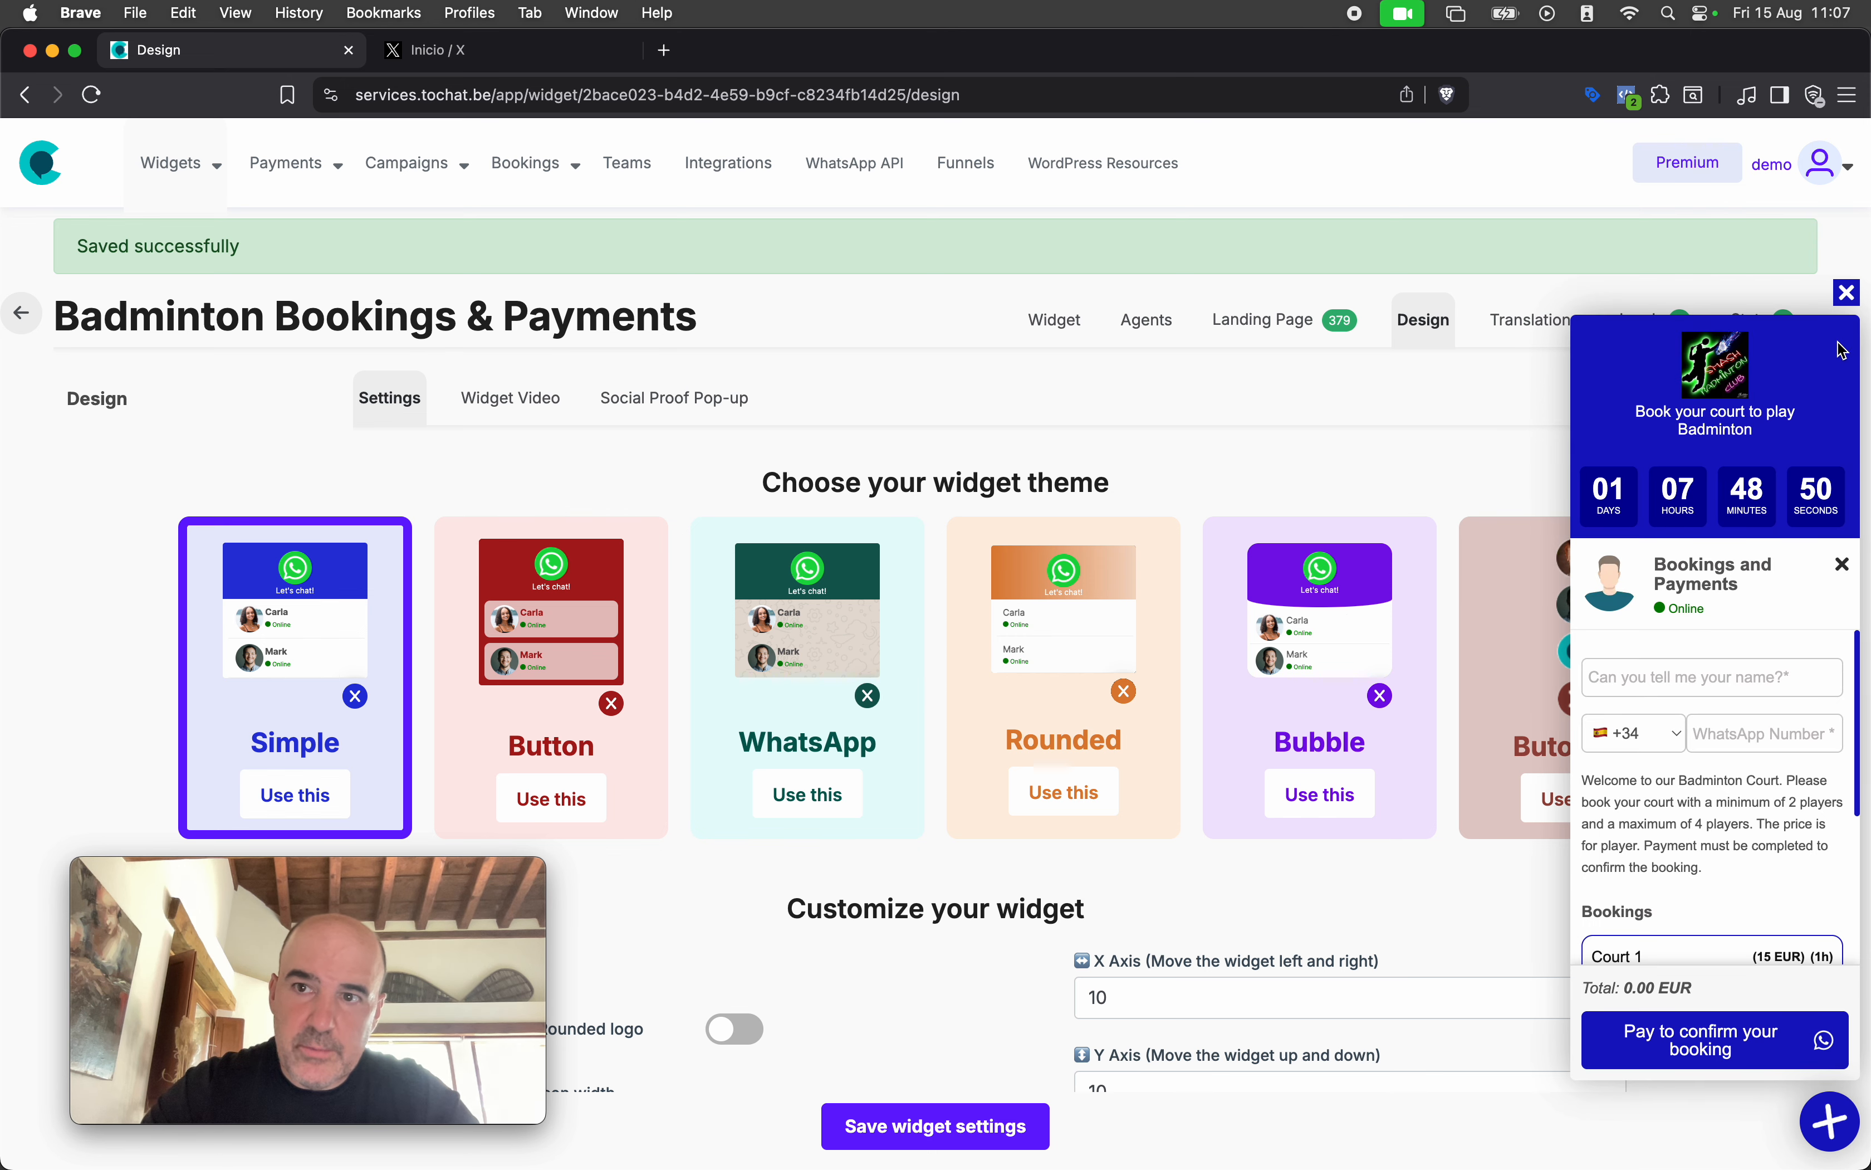
click(1831, 1123)
Enable the widget pop up option and save the widget settings
scroll(1316, 870, down, 15)
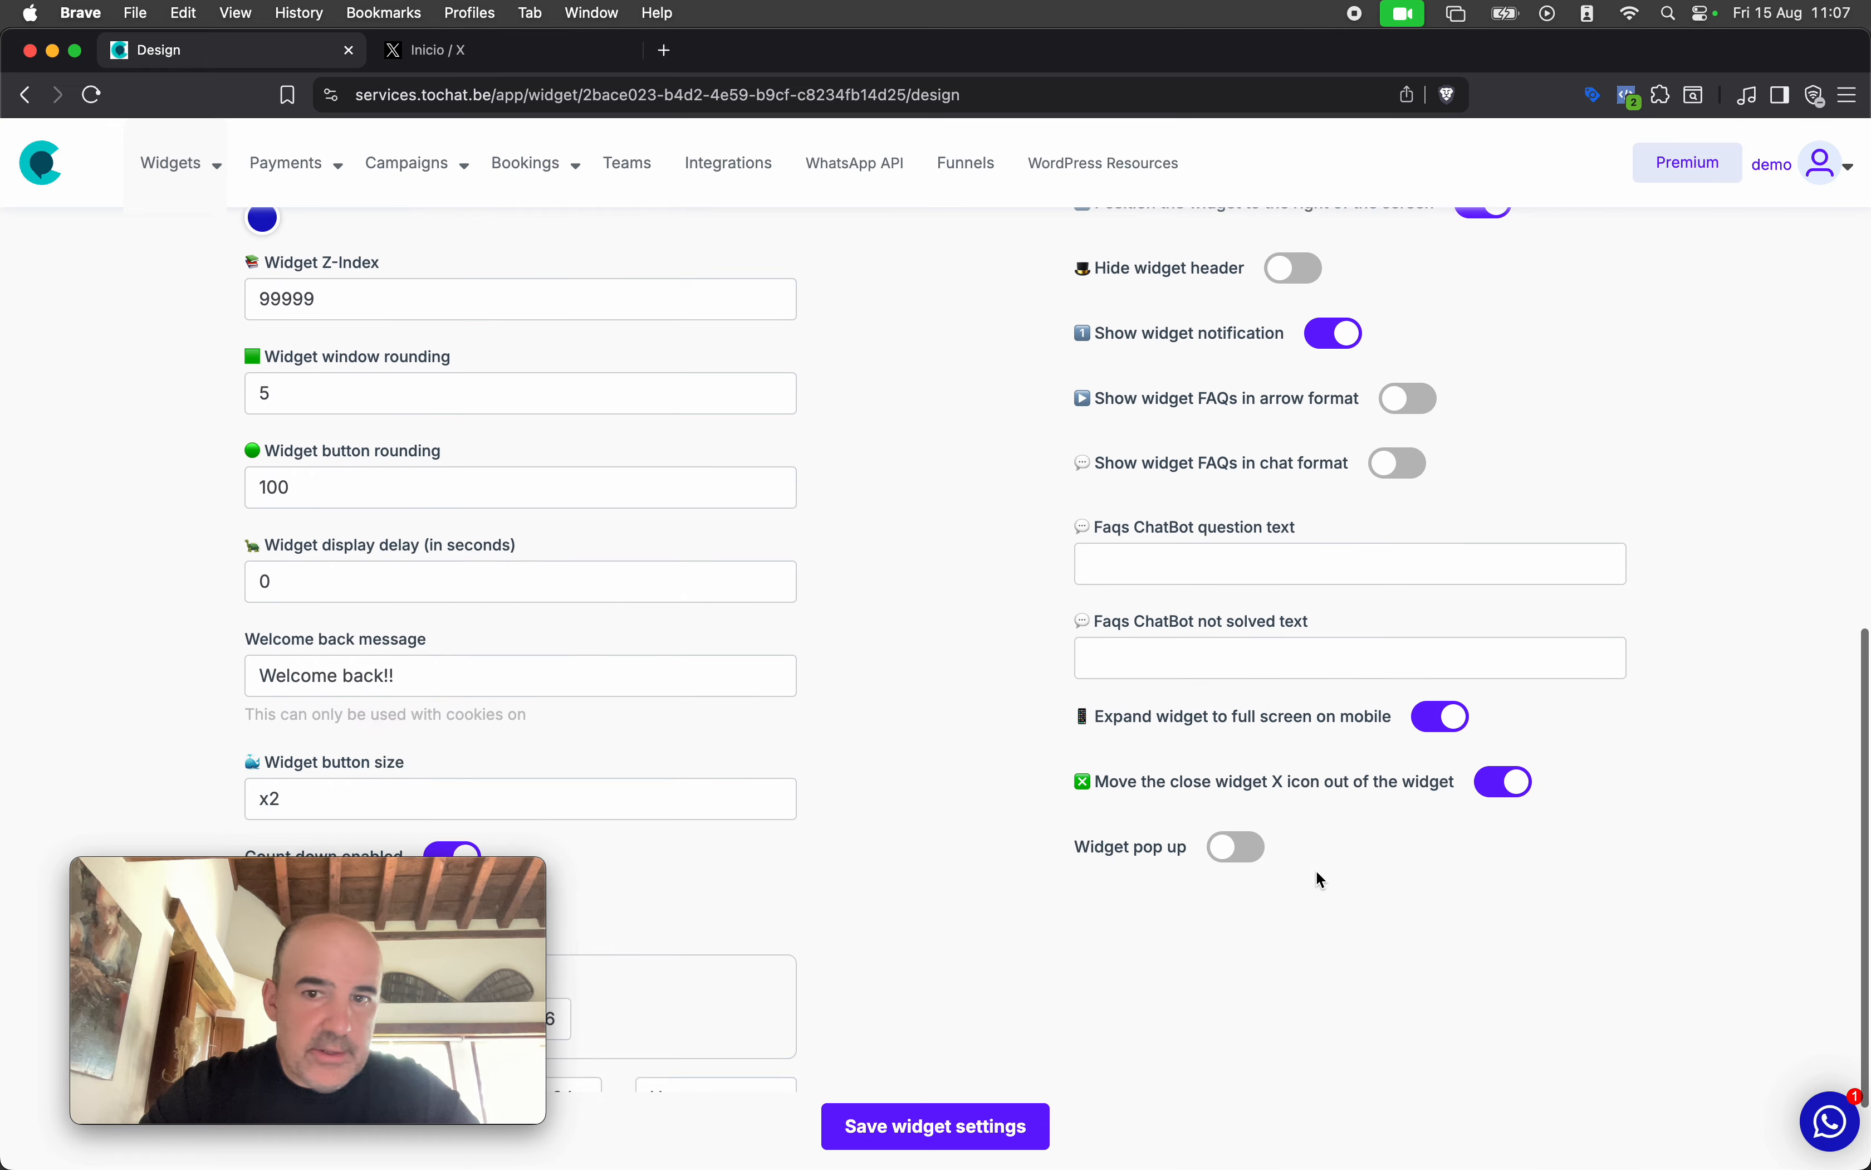
click(1237, 841)
click(975, 1137)
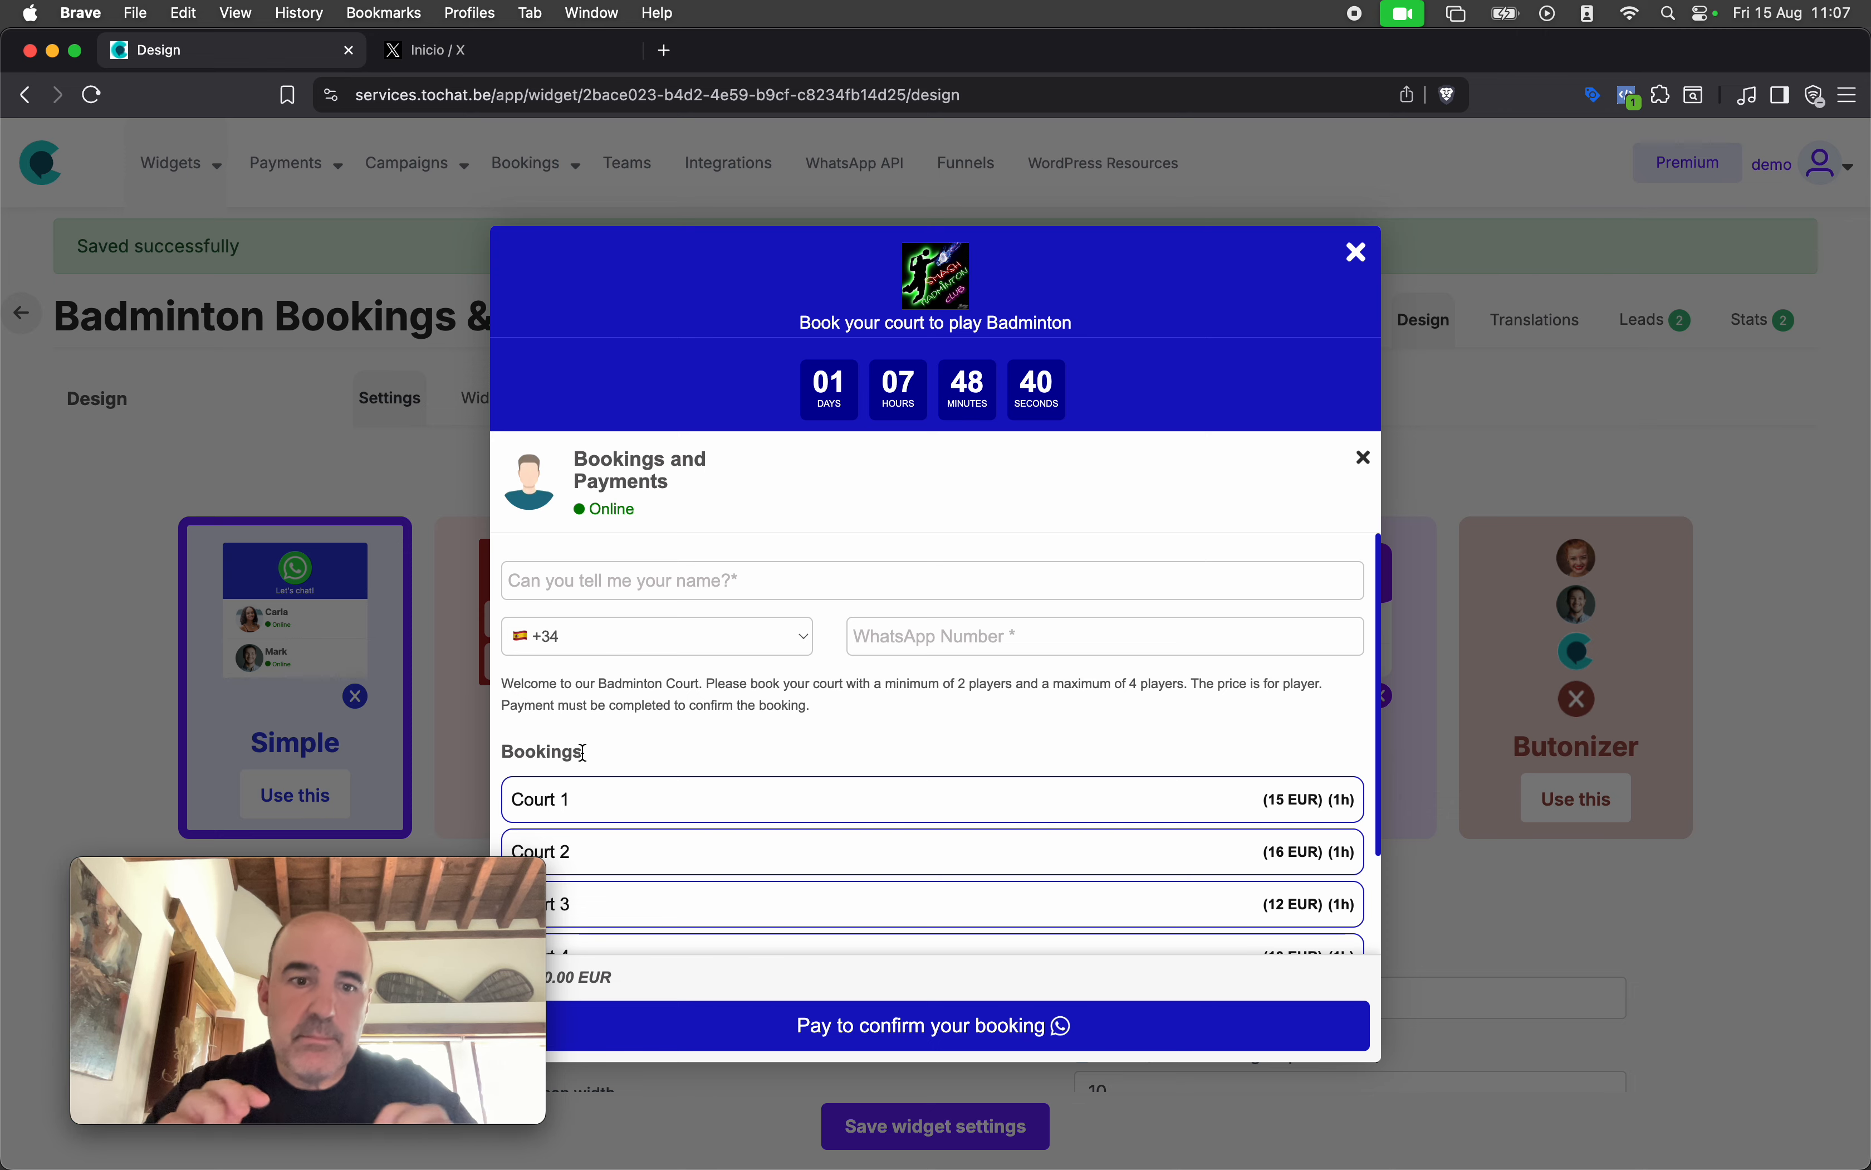
Close the centered pop-up widget, reopen it from the floating WhatsApp button and close it again
click(1358, 254)
click(1825, 1131)
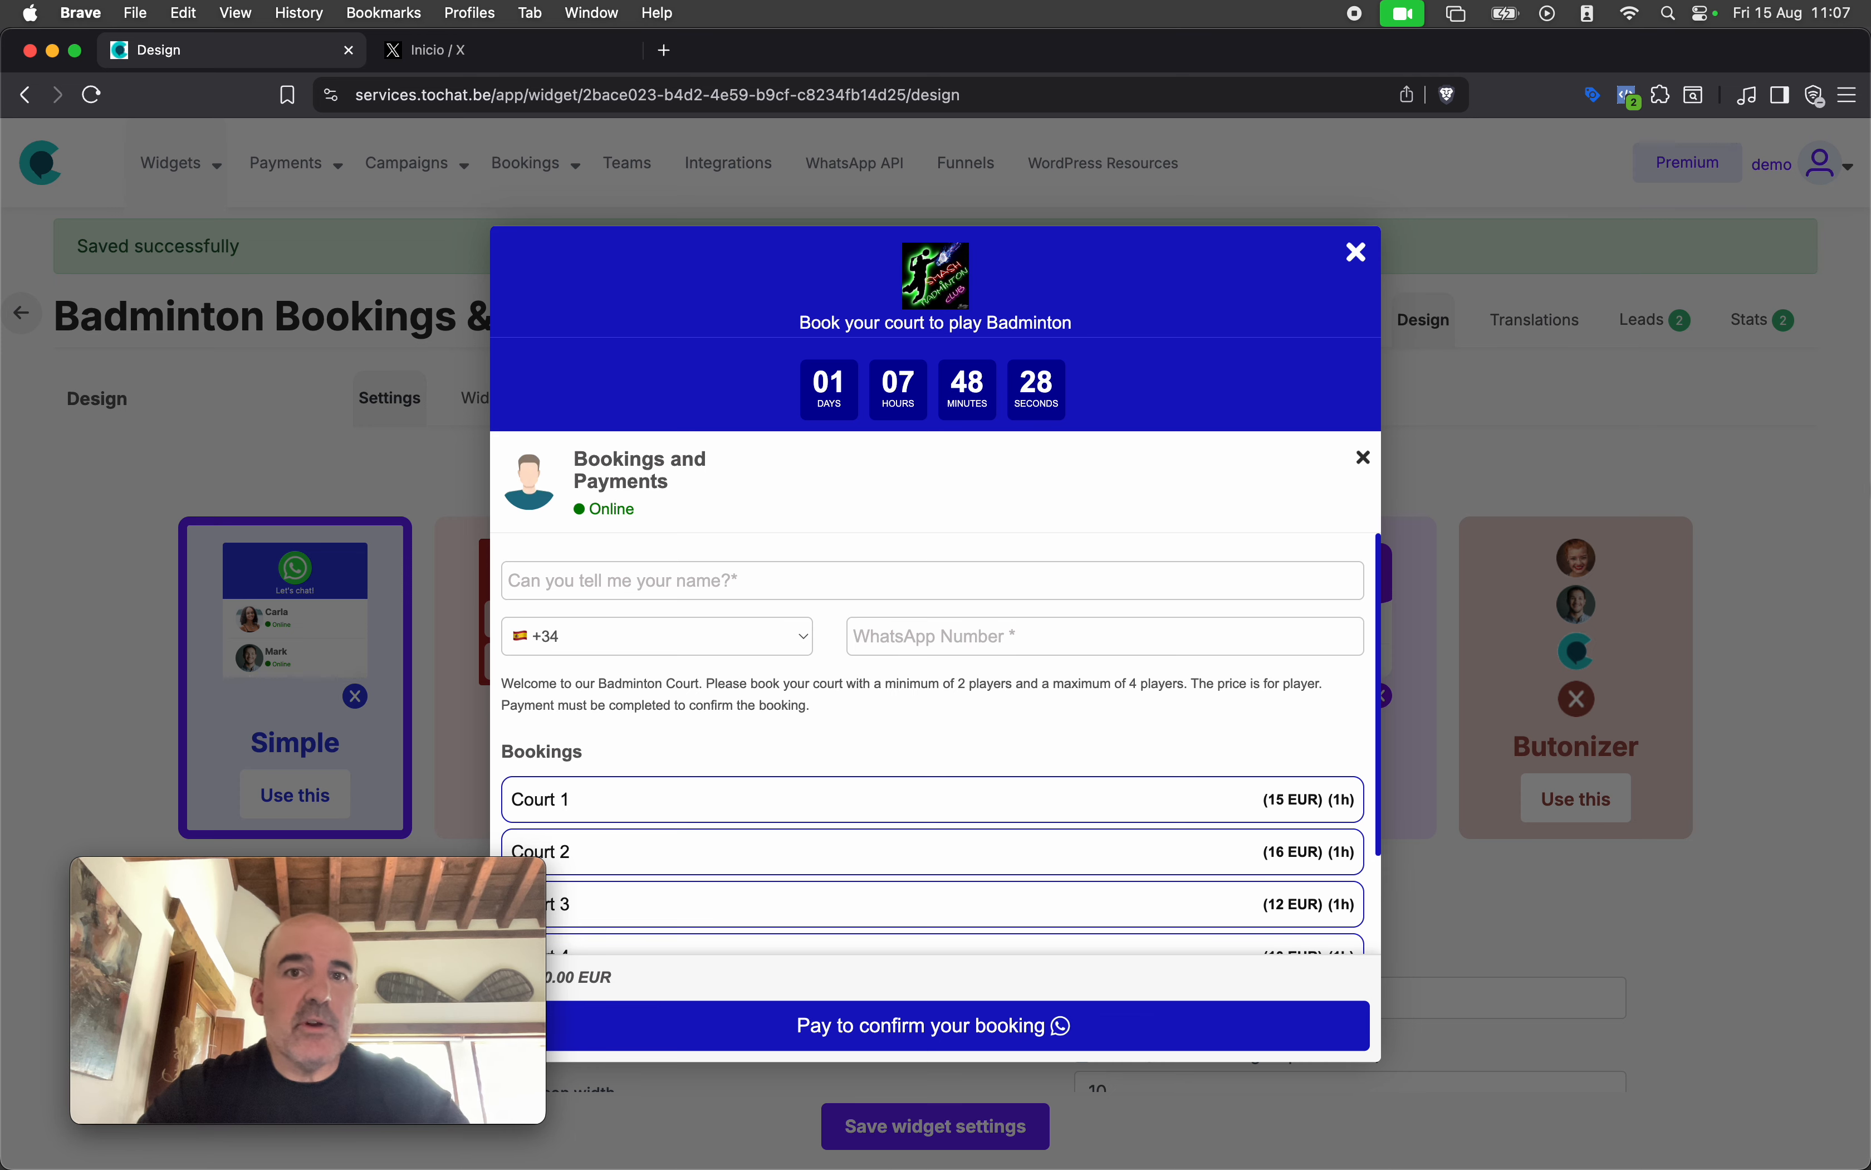
click(1357, 253)
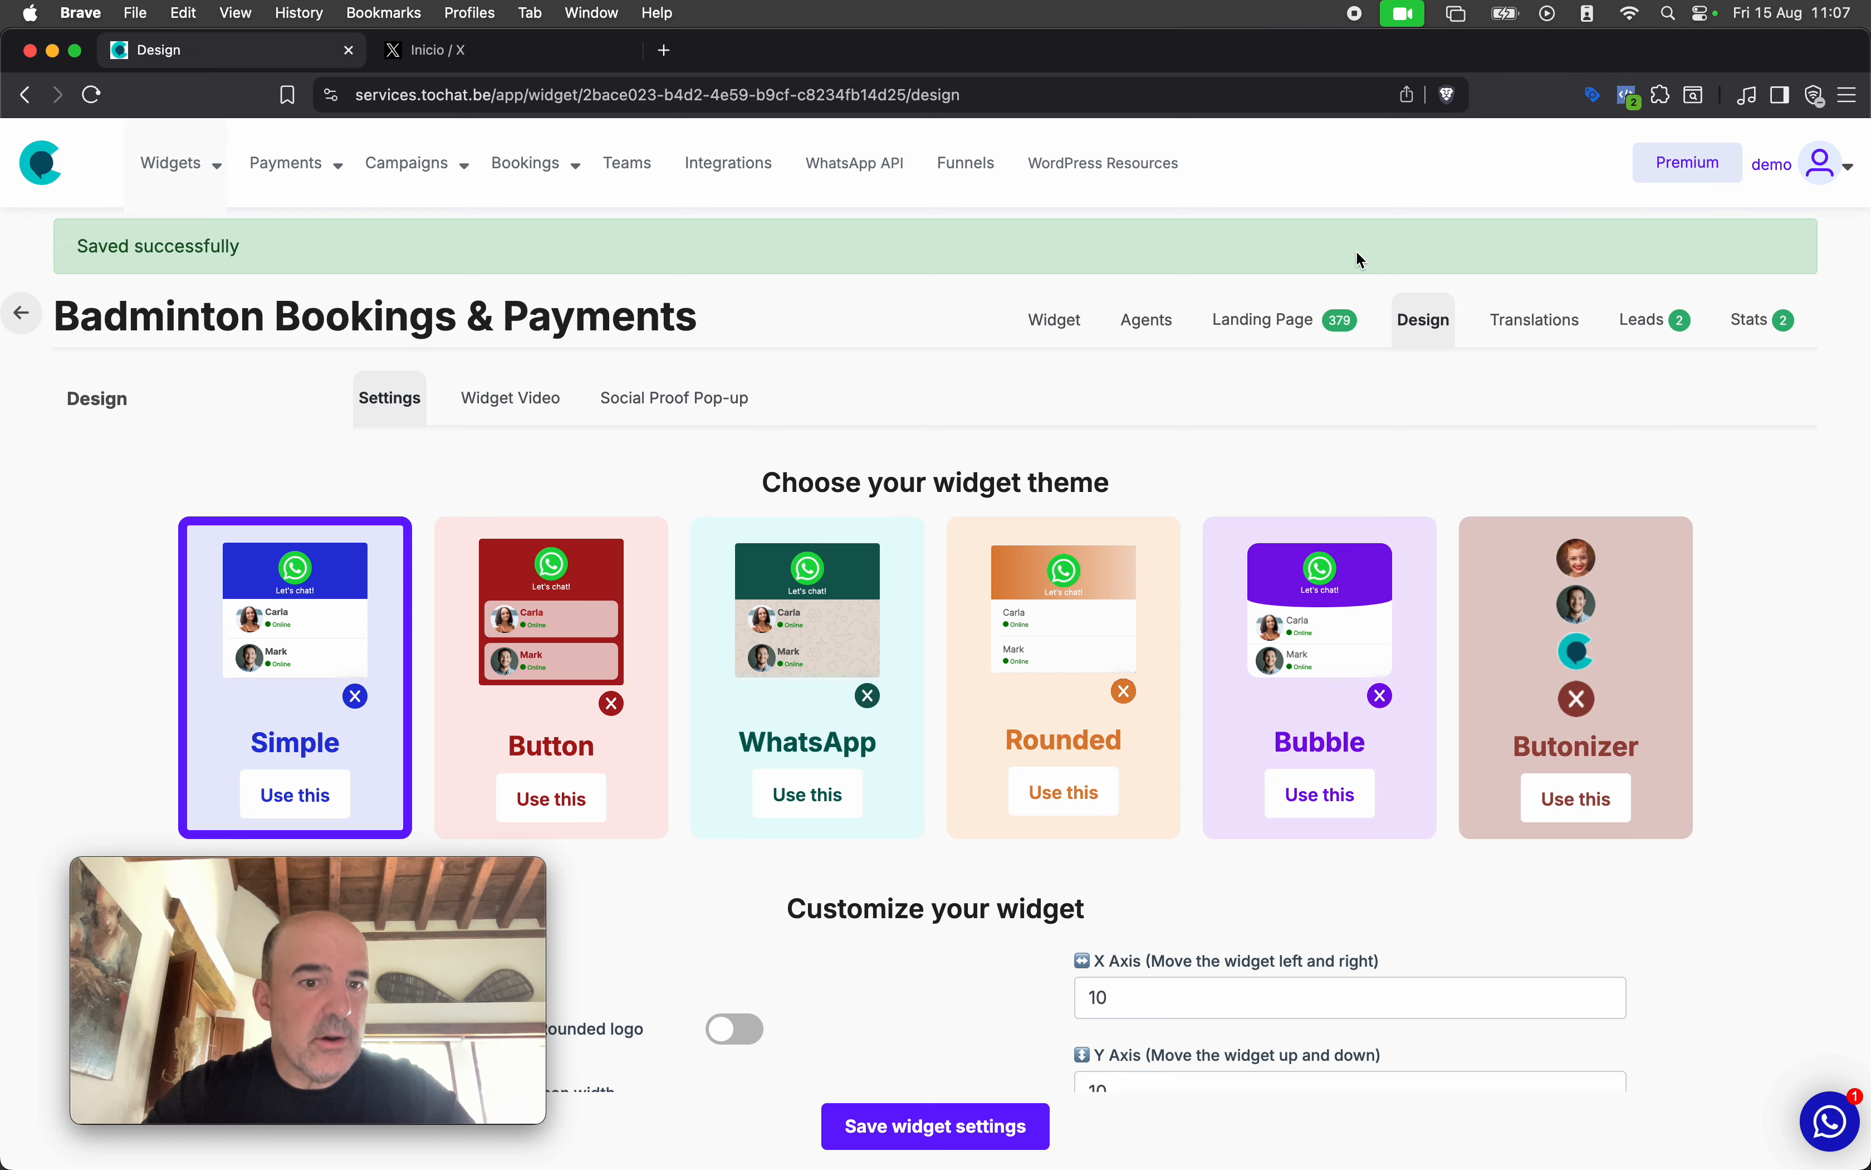
scroll(1605, 294, down, 15)
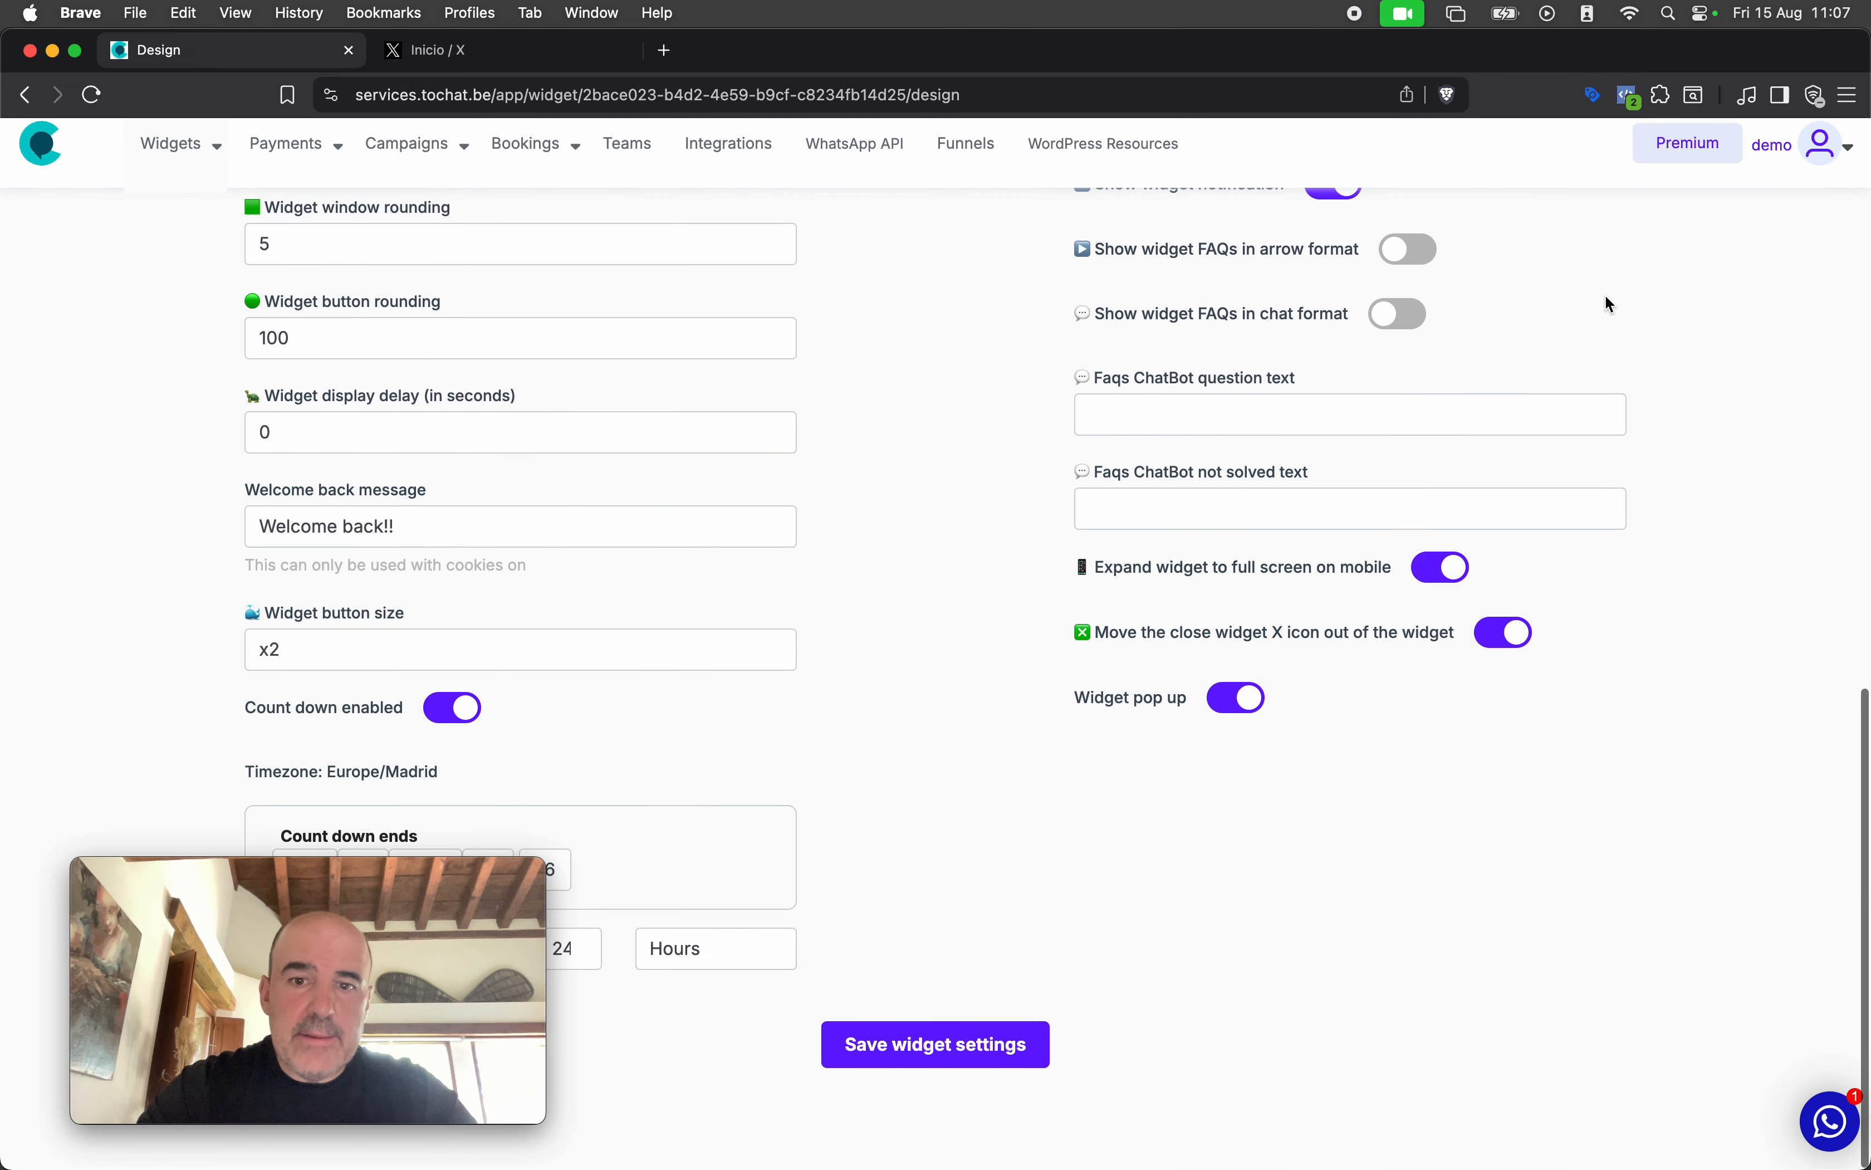
drag(1073, 716, 1182, 730)
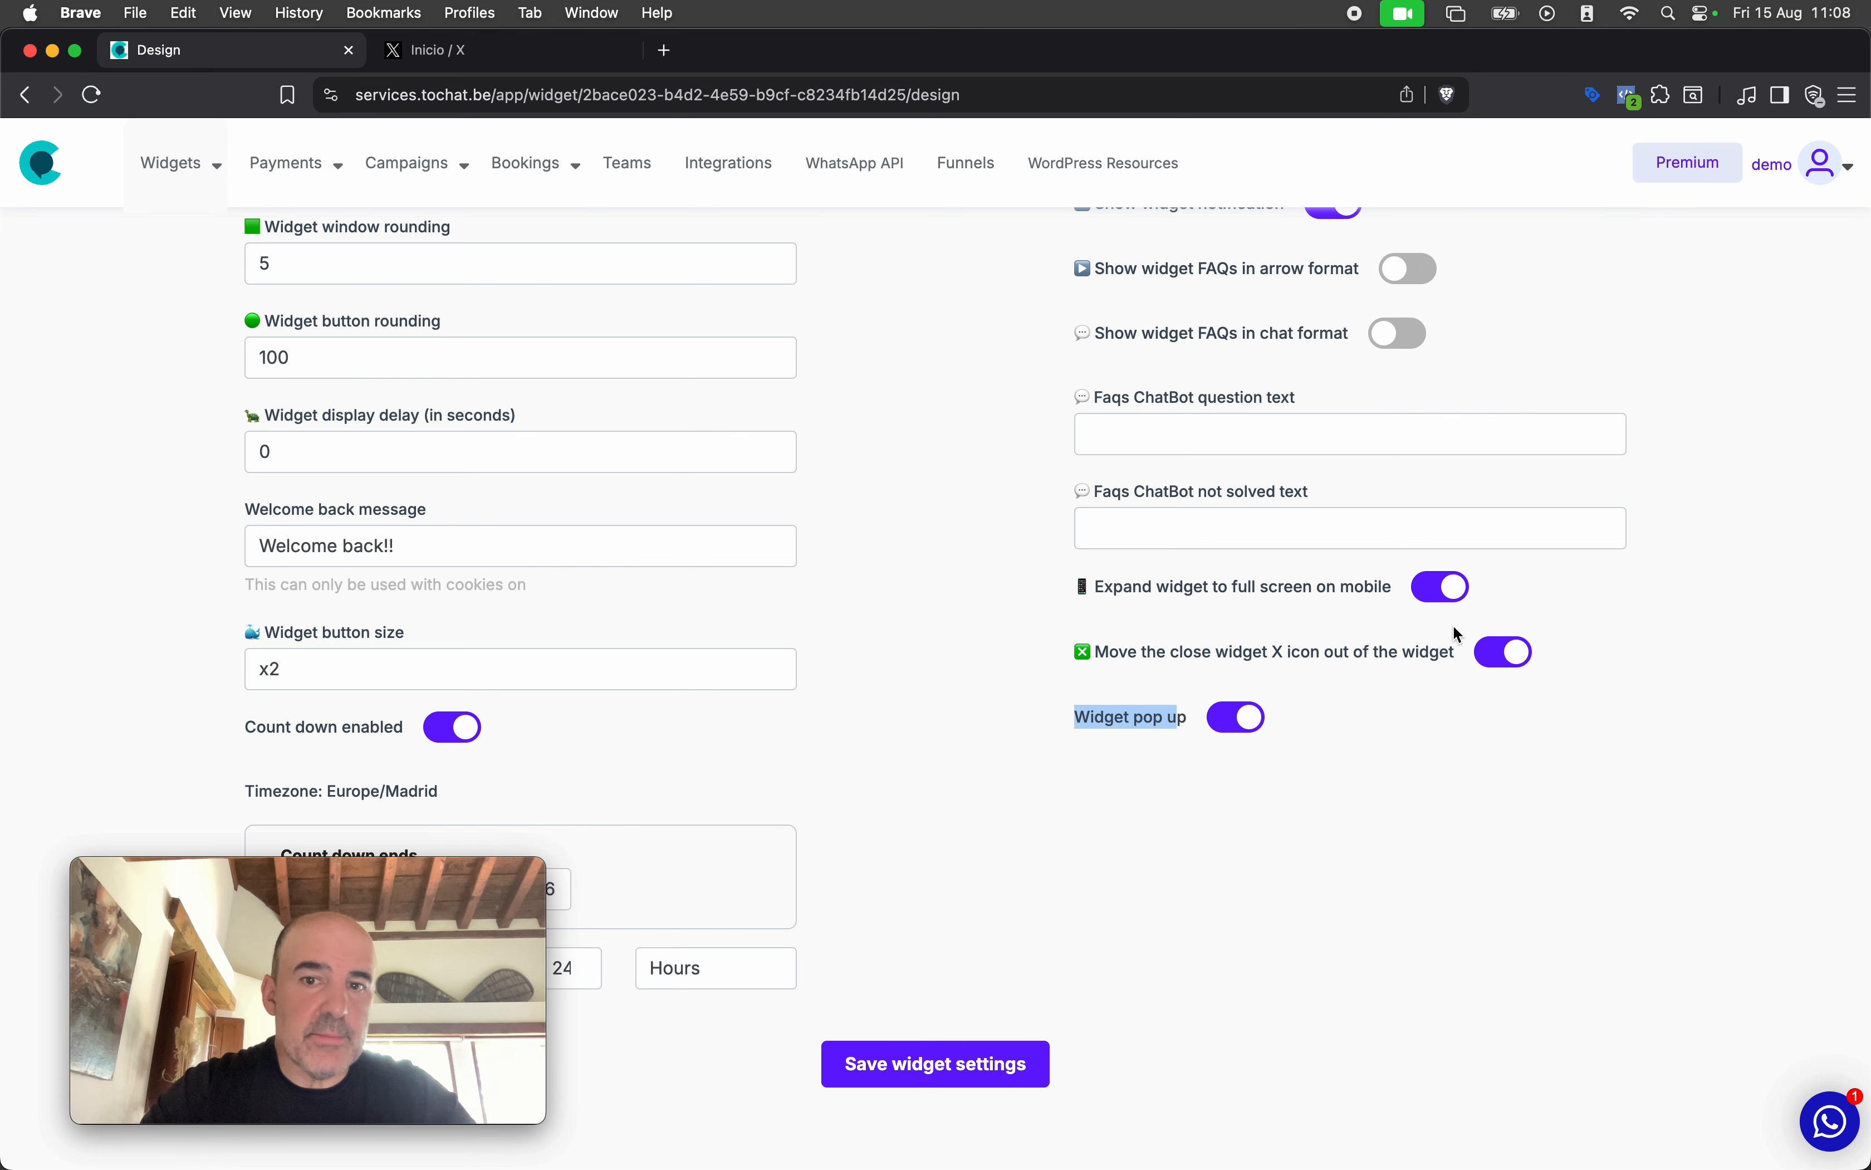
click(1239, 767)
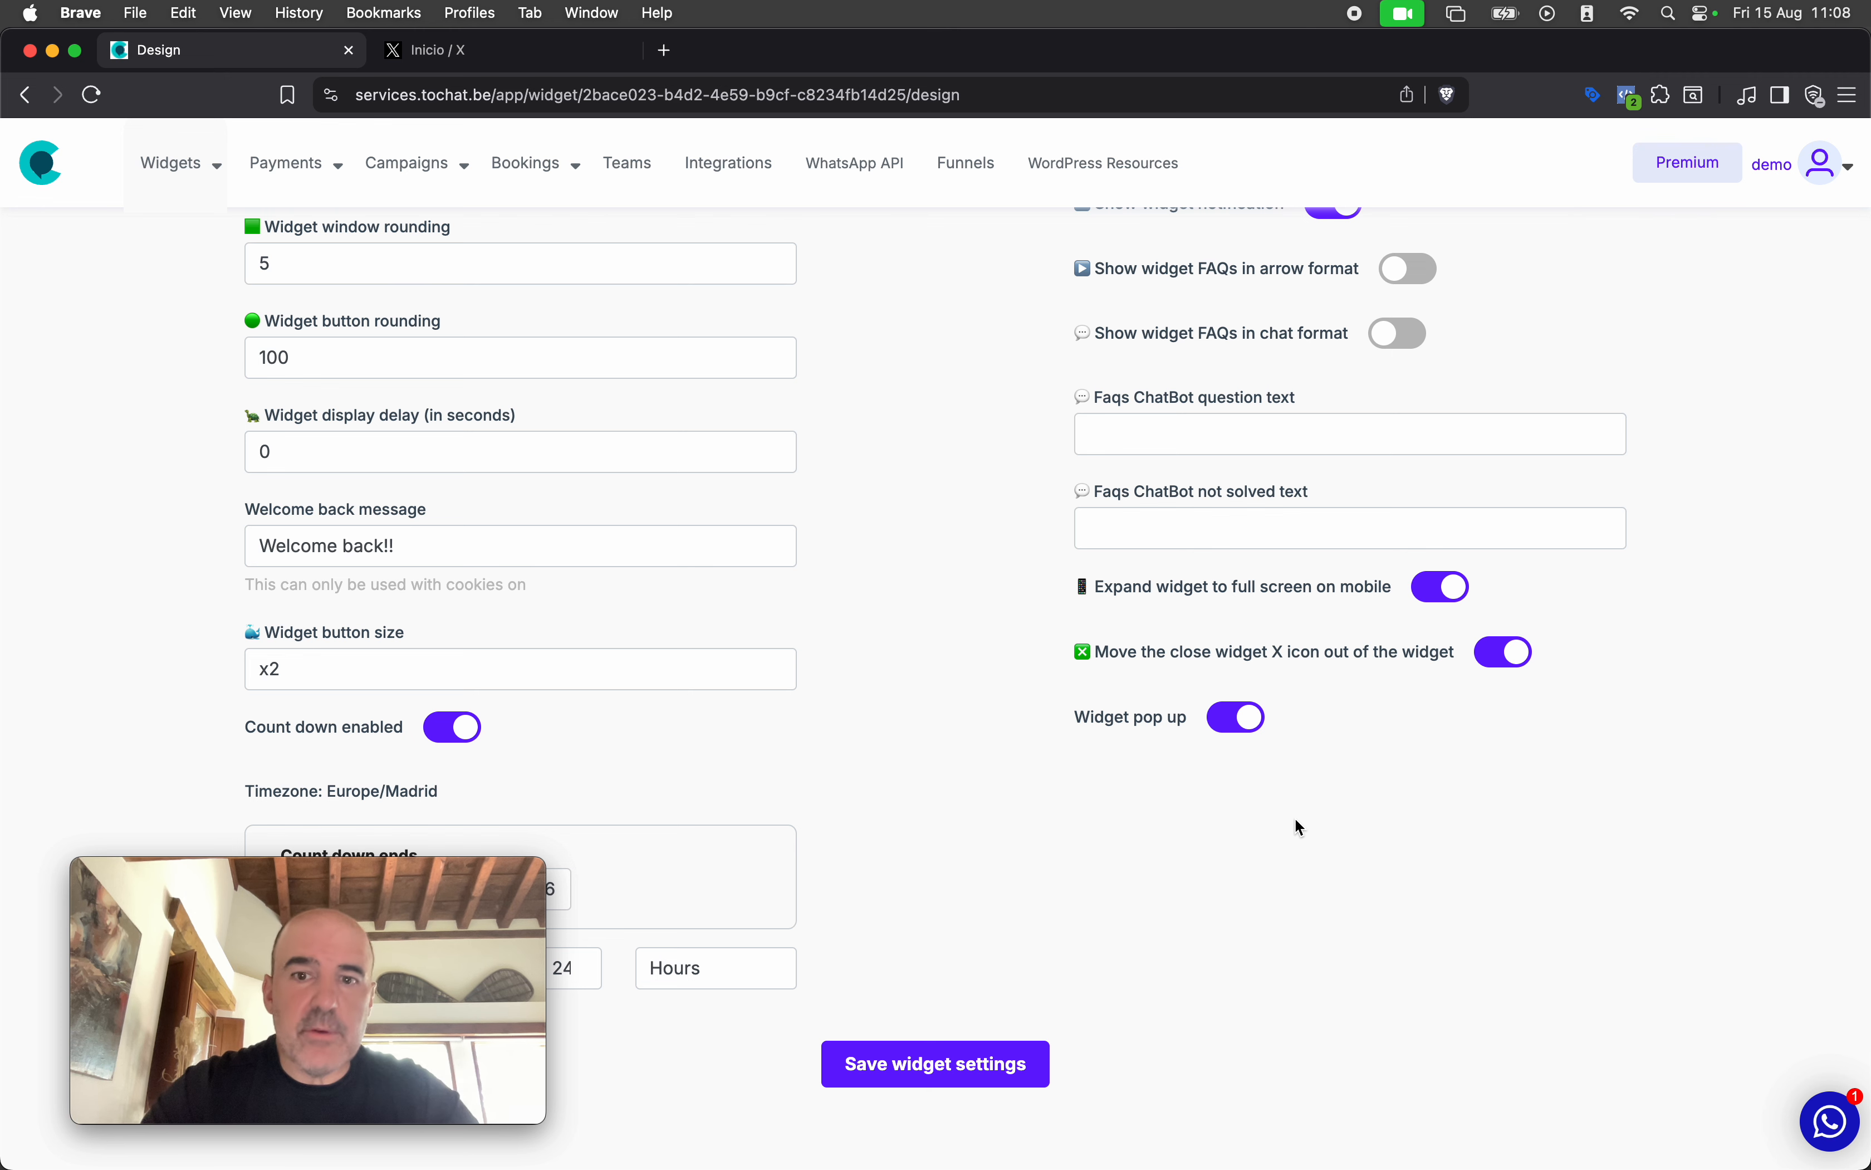
drag(1075, 725, 1185, 737)
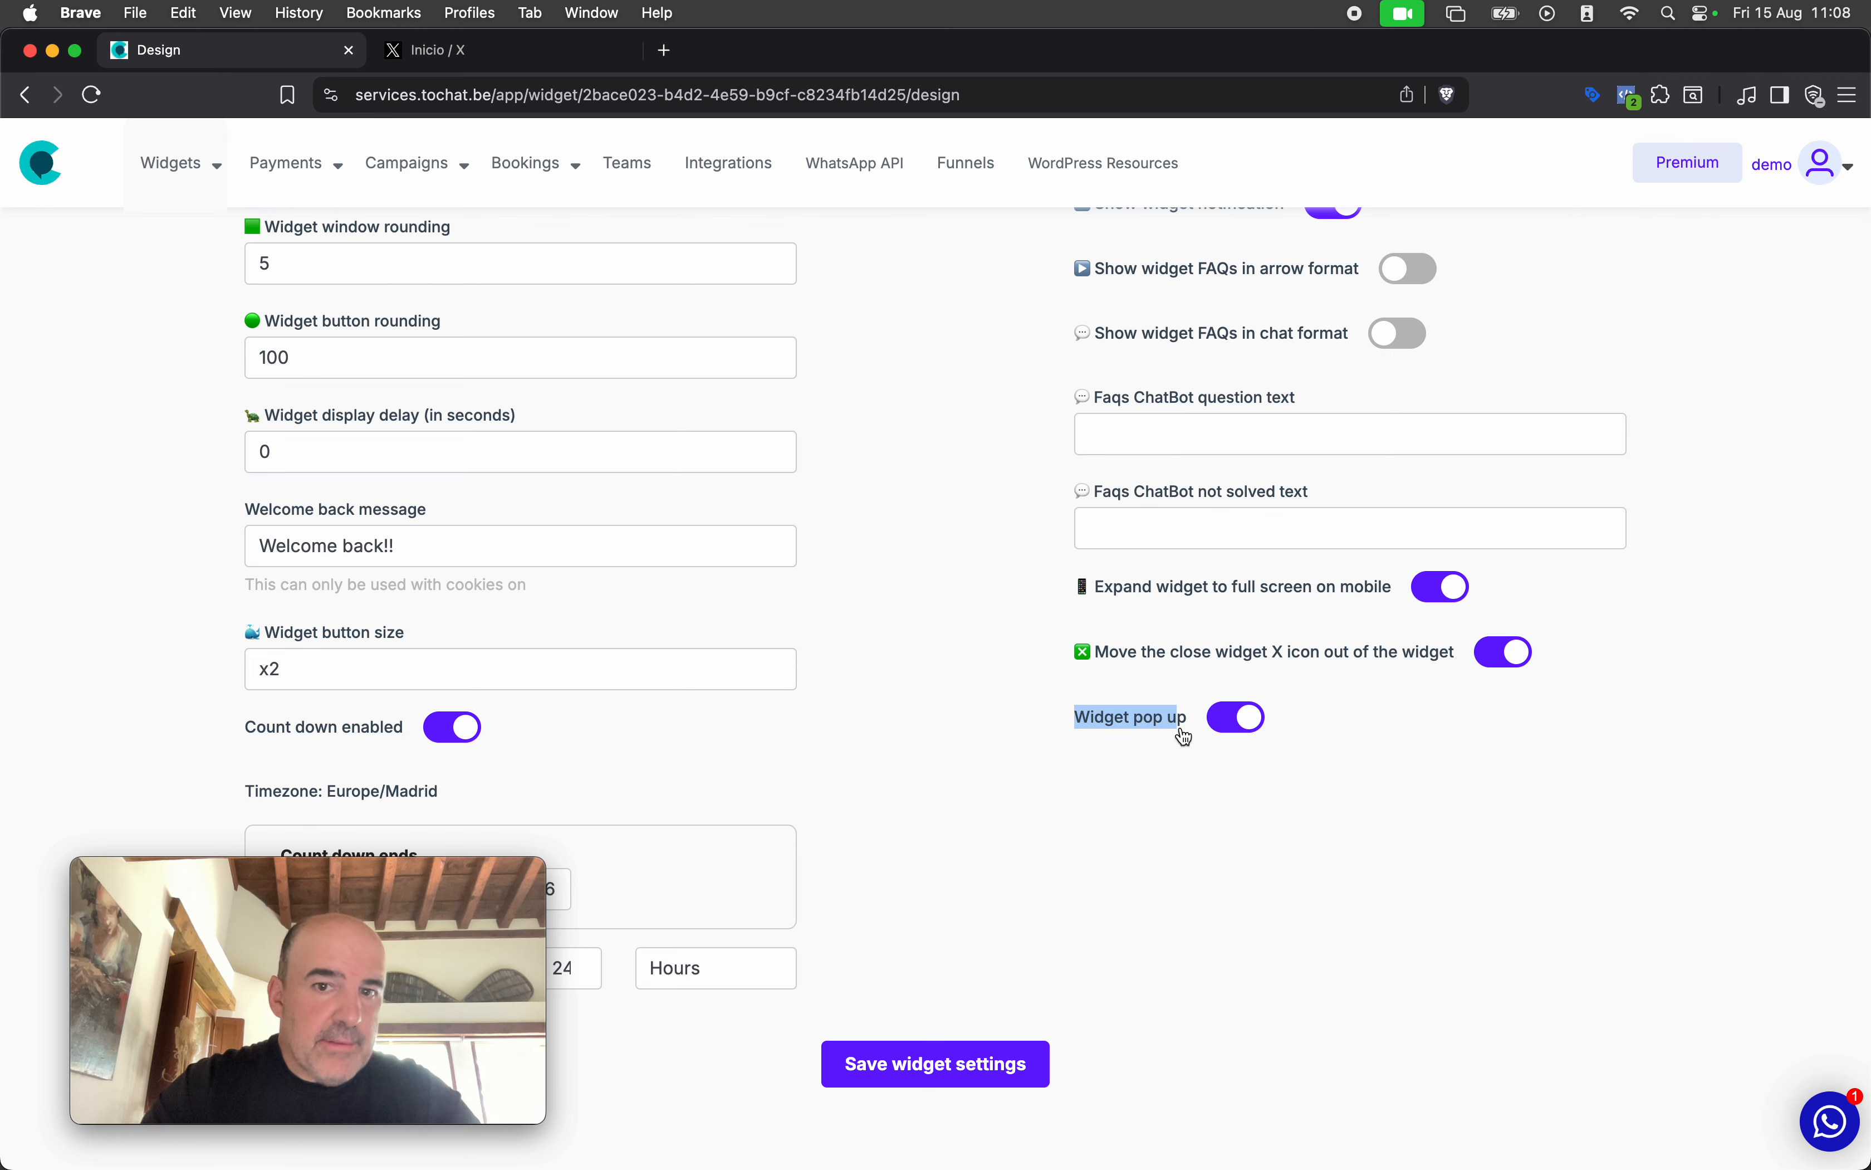
Save the widget settings again and close the centered booking pop-up
click(1259, 855)
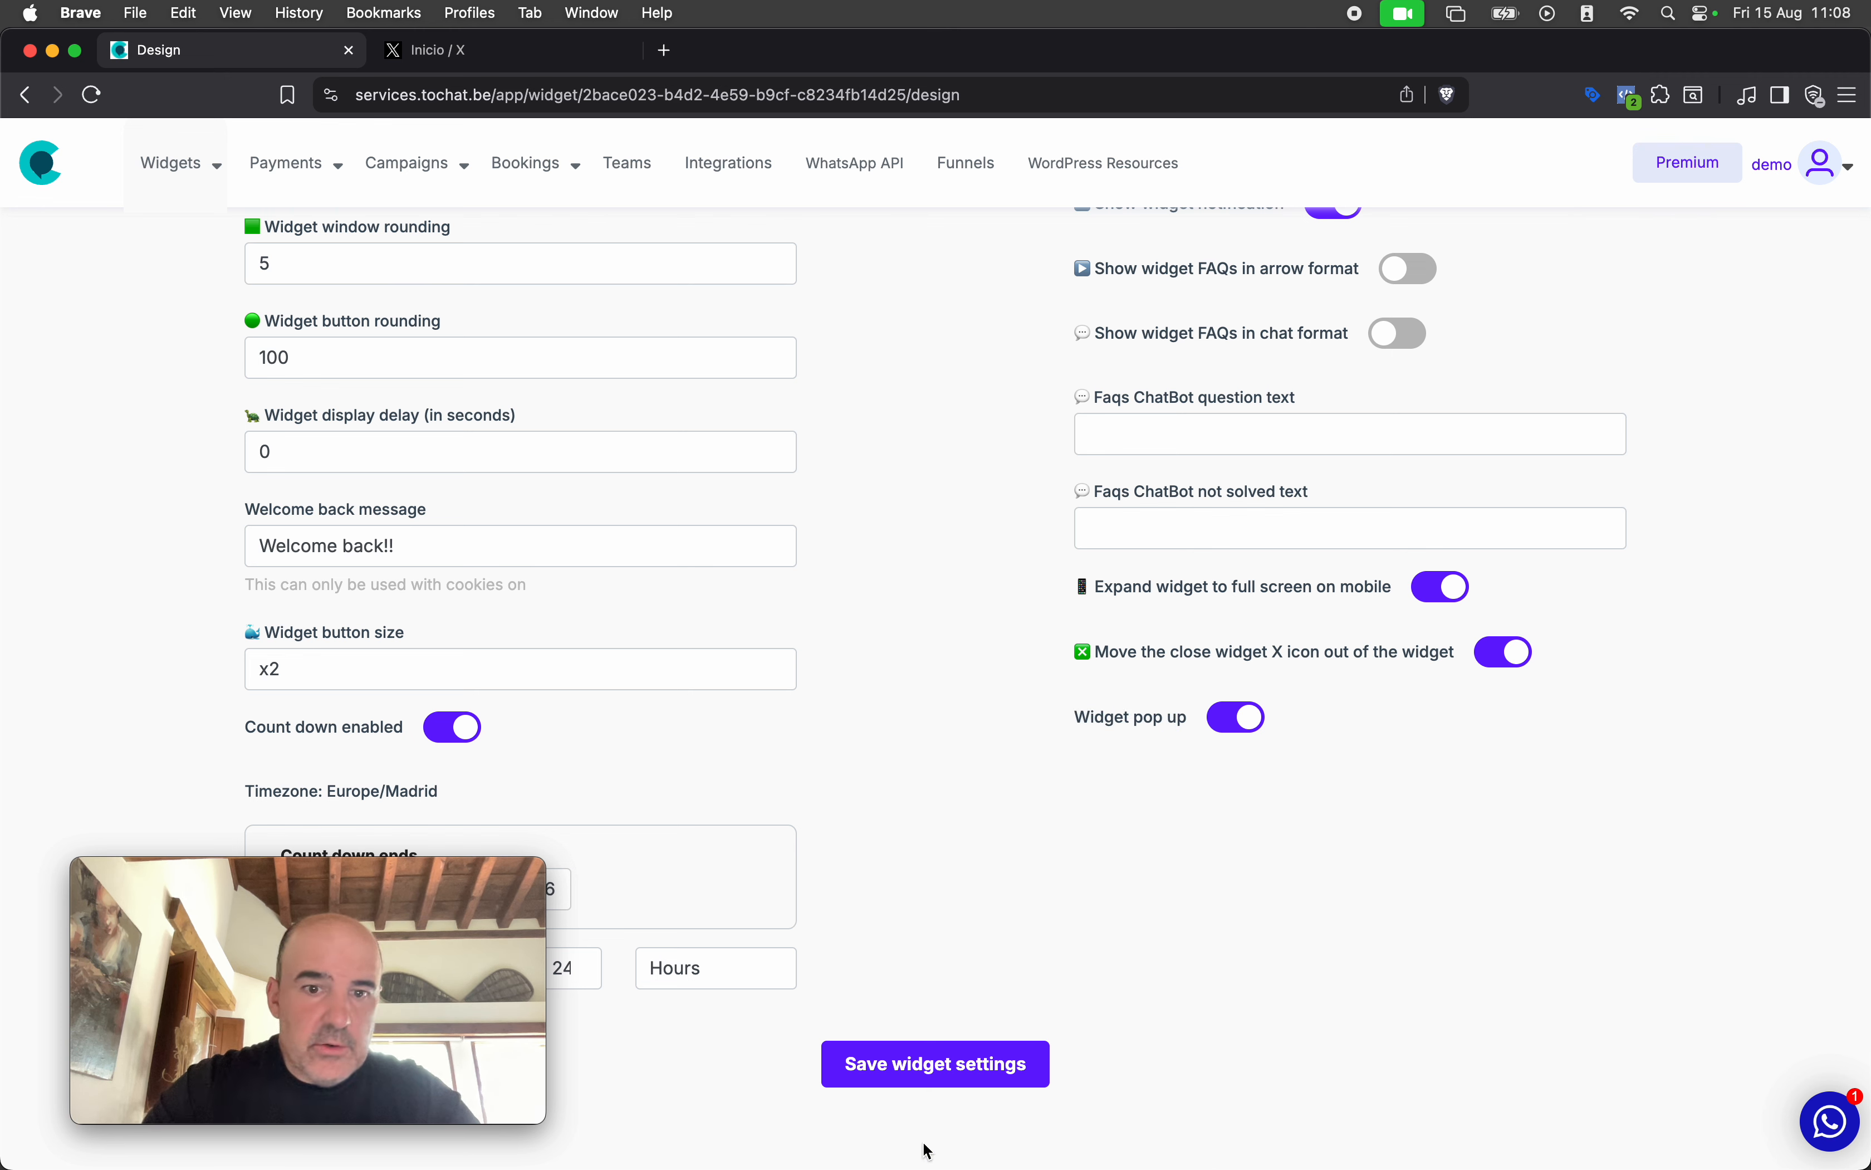
click(881, 1074)
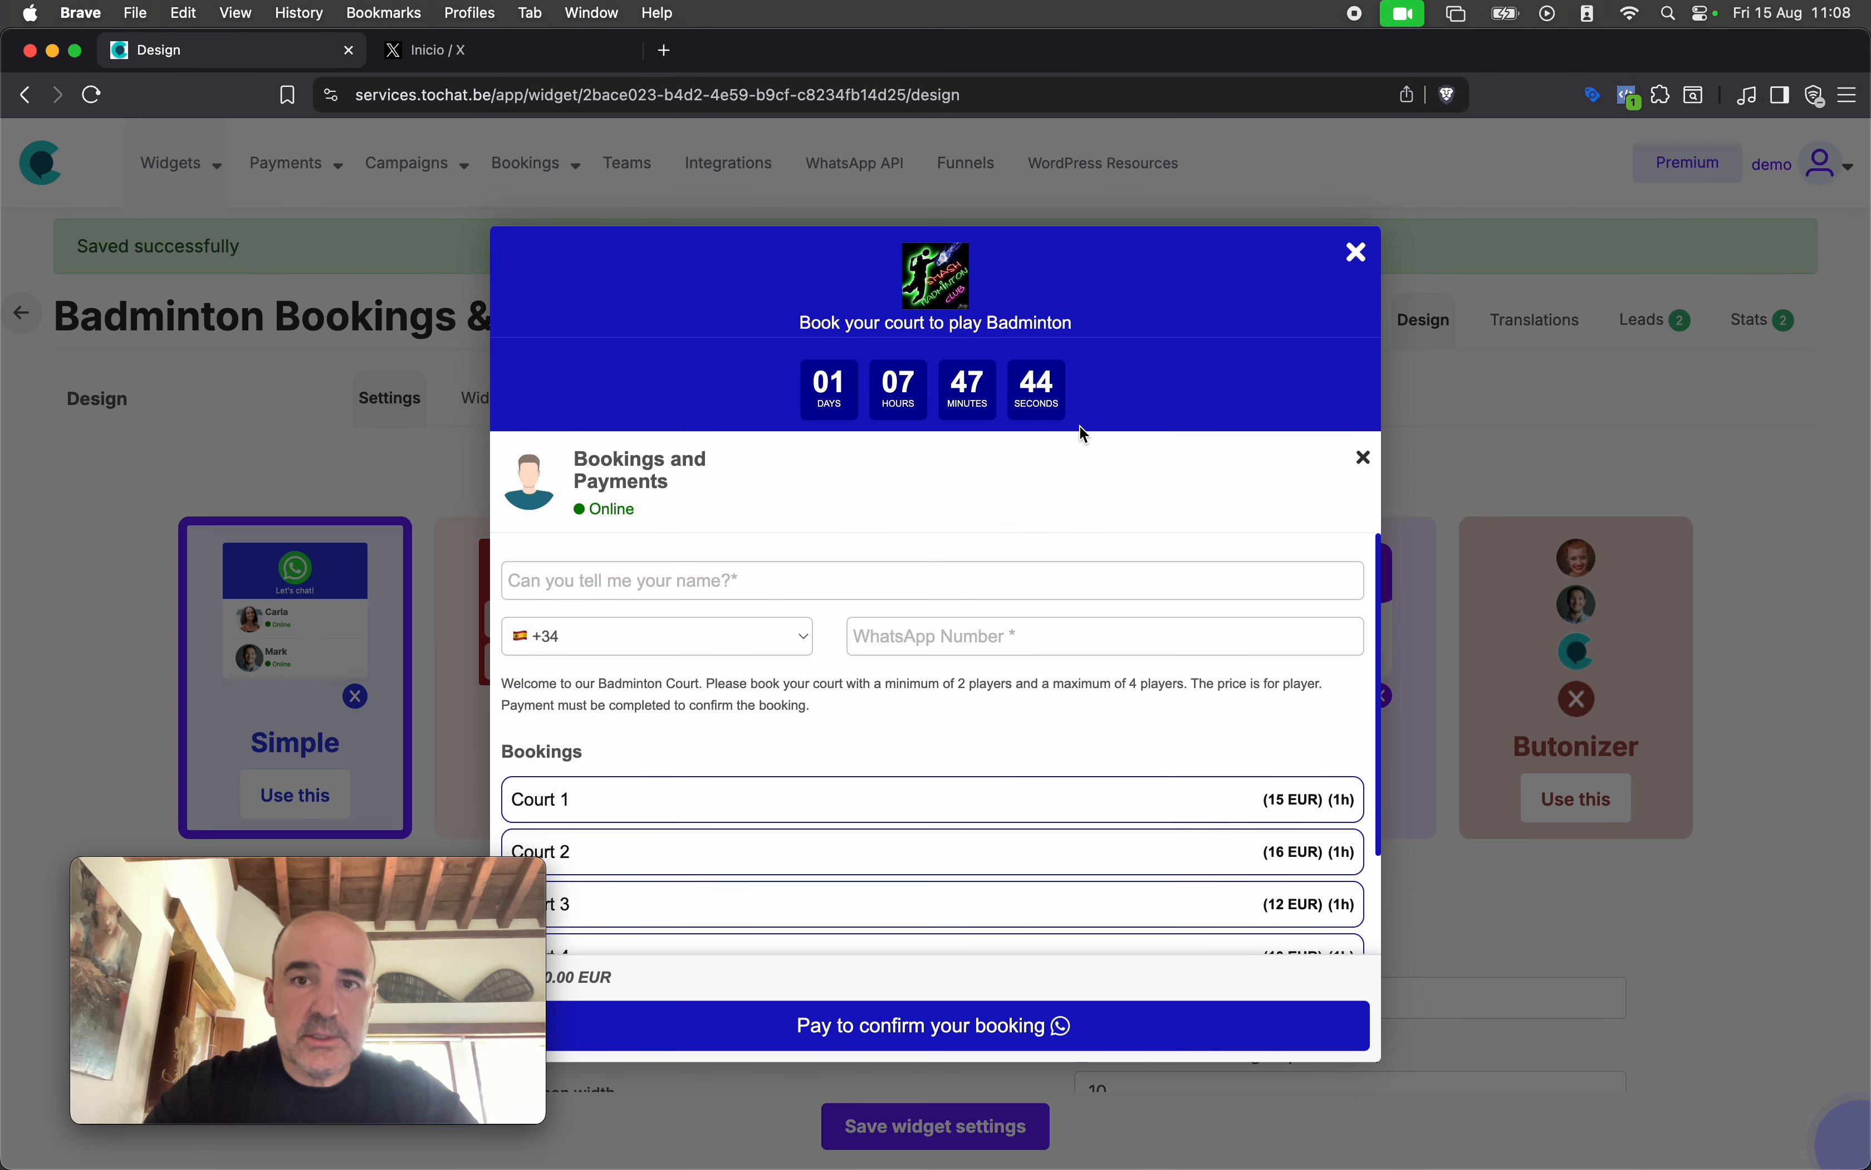
click(1357, 252)
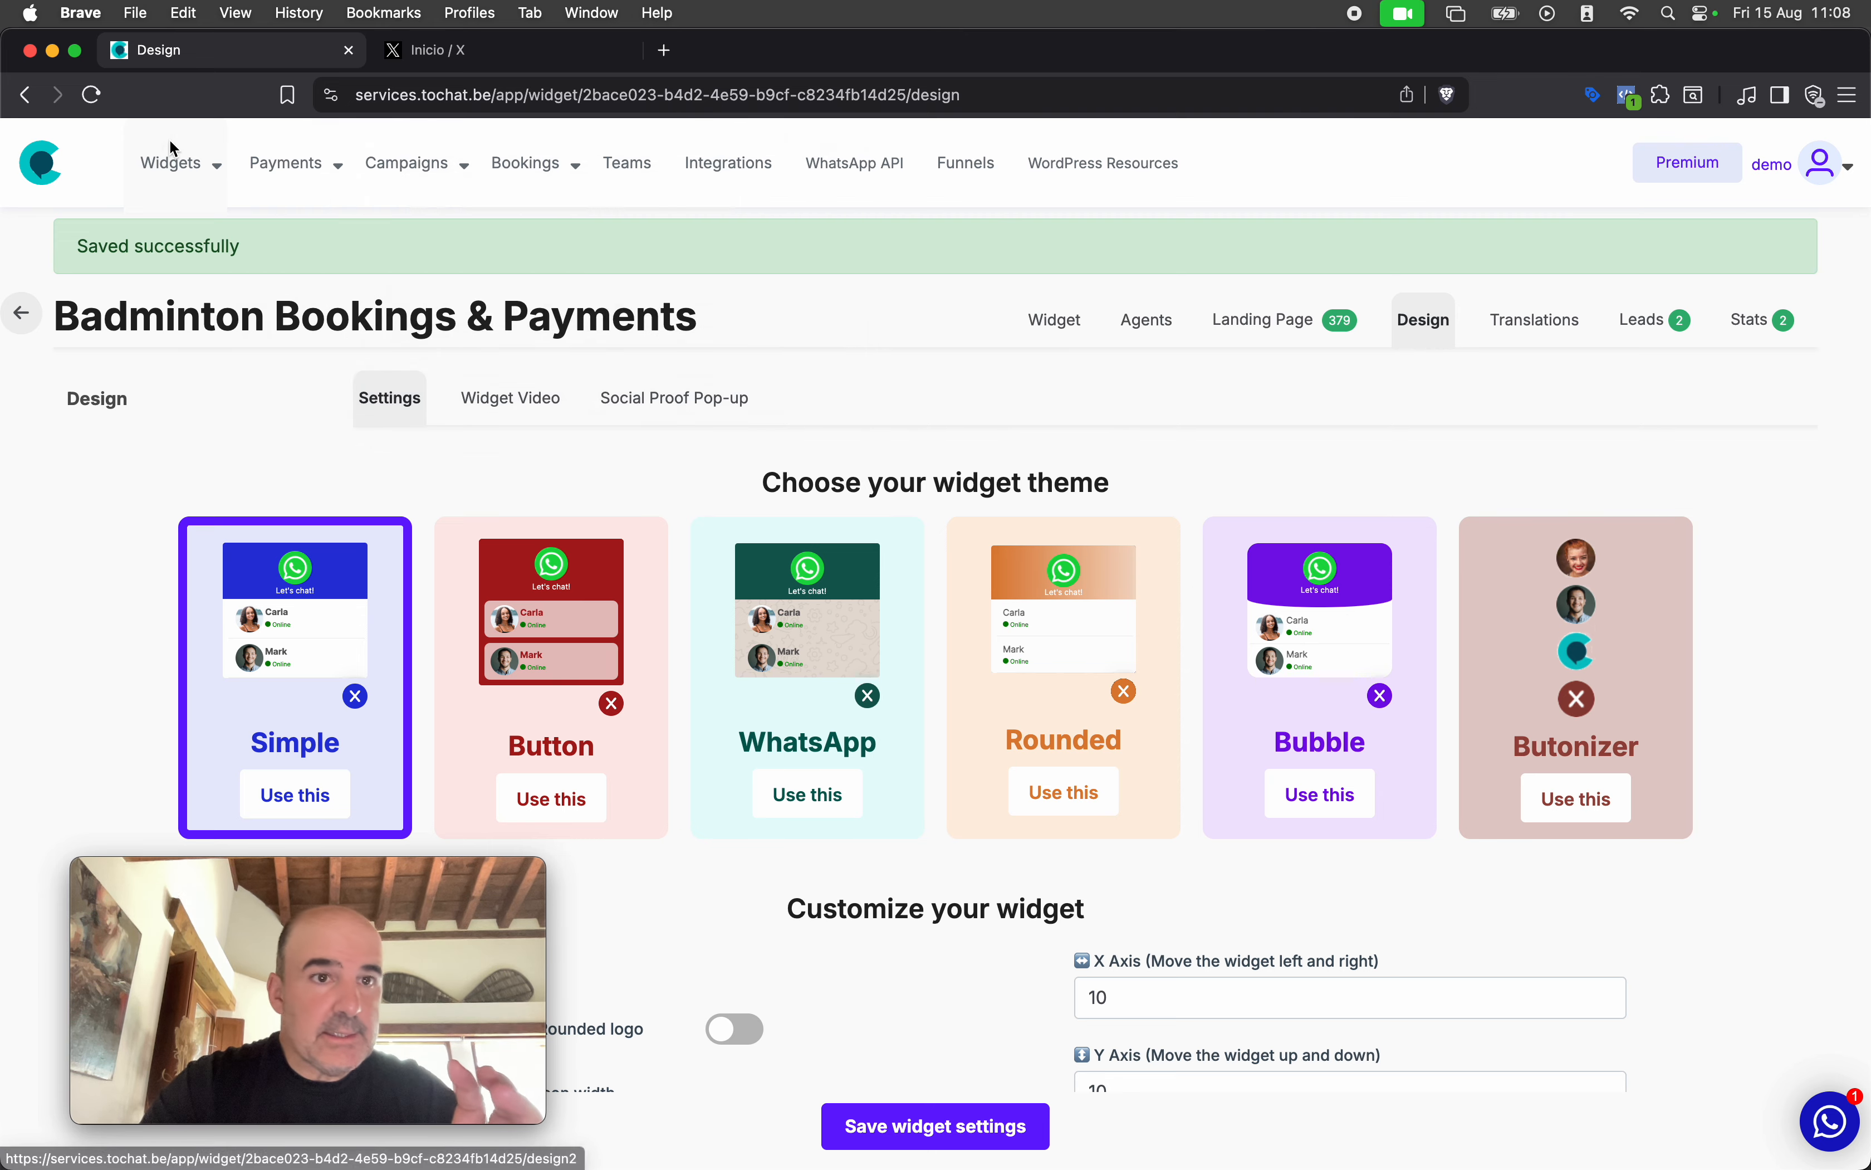
Look through the account's full list of widgets and dismiss the page translation prompt
mouse_move(171, 163)
click(215, 261)
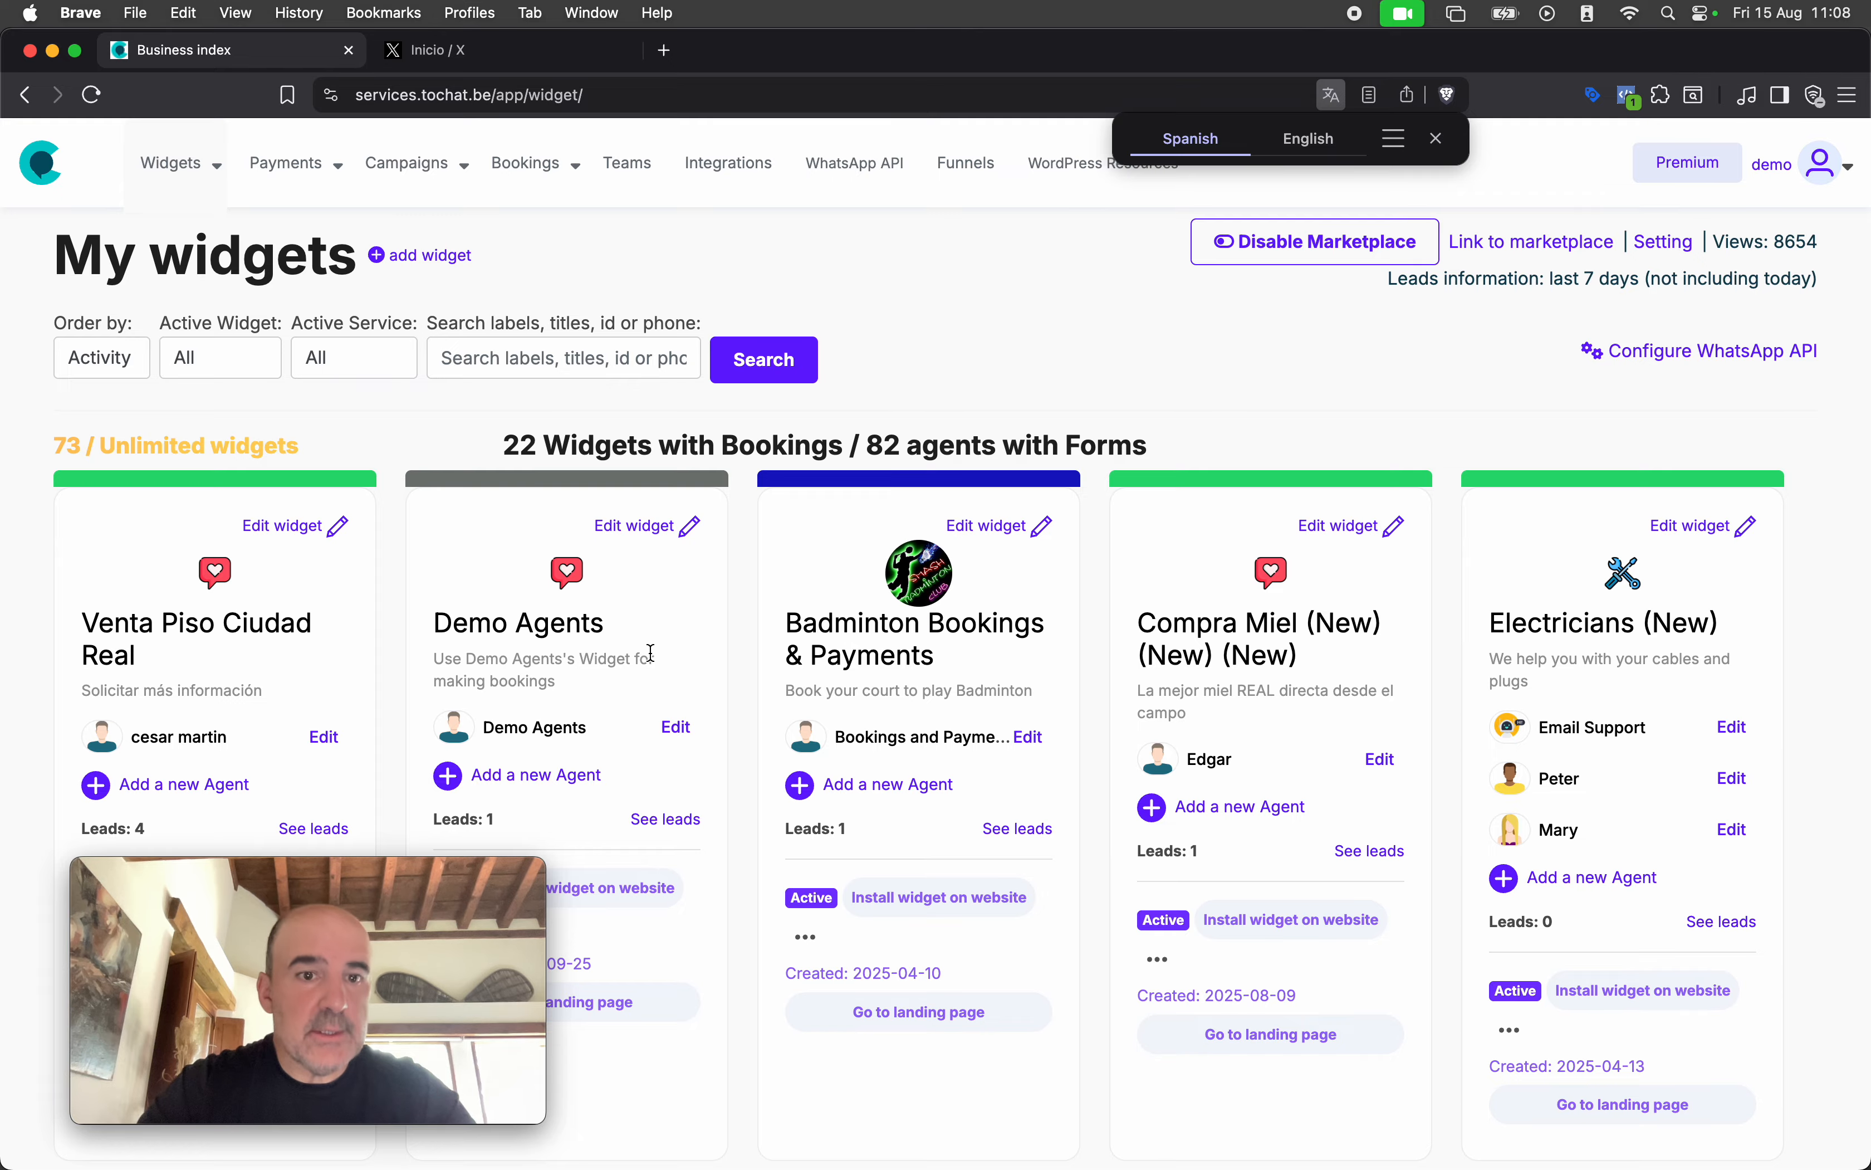
scroll(668, 701, down, 10)
scroll(671, 700, down, 20)
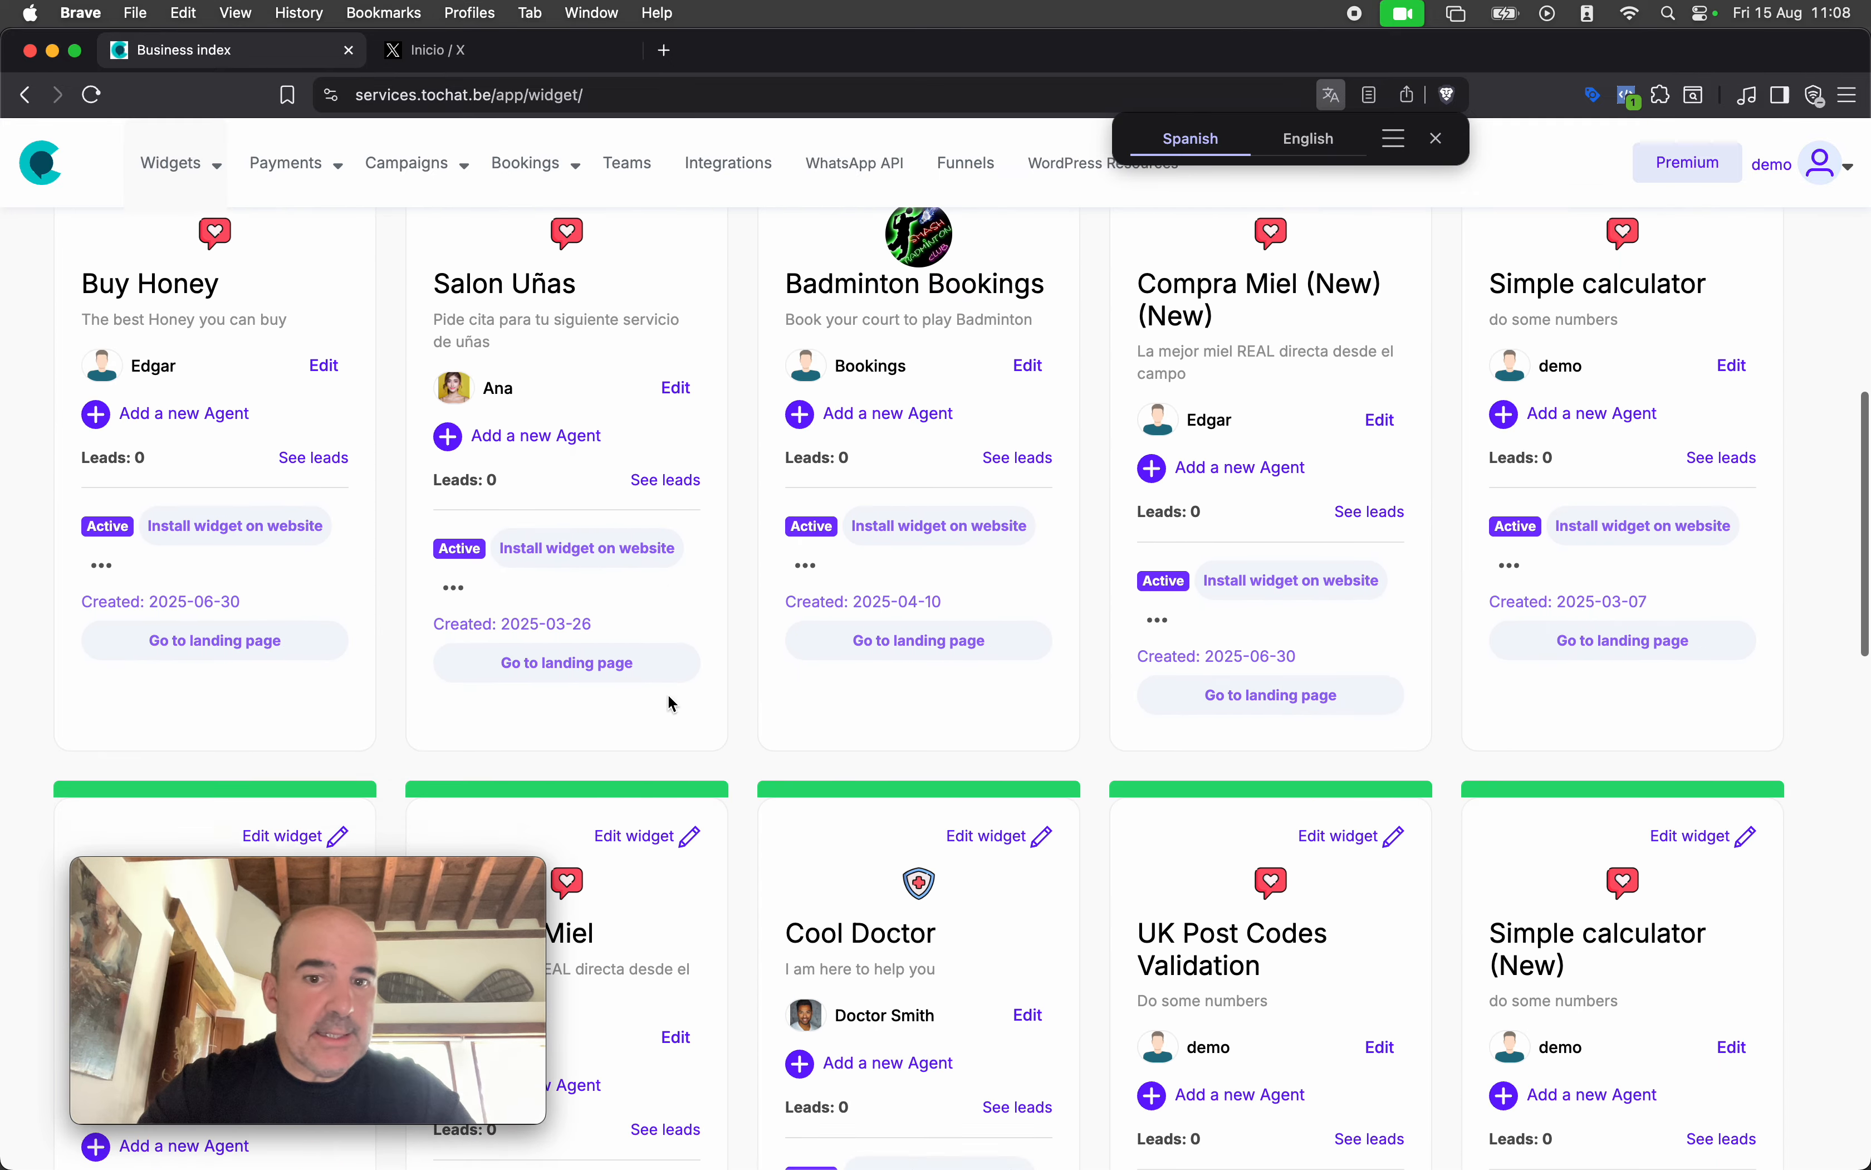
scroll(668, 693, down, 10)
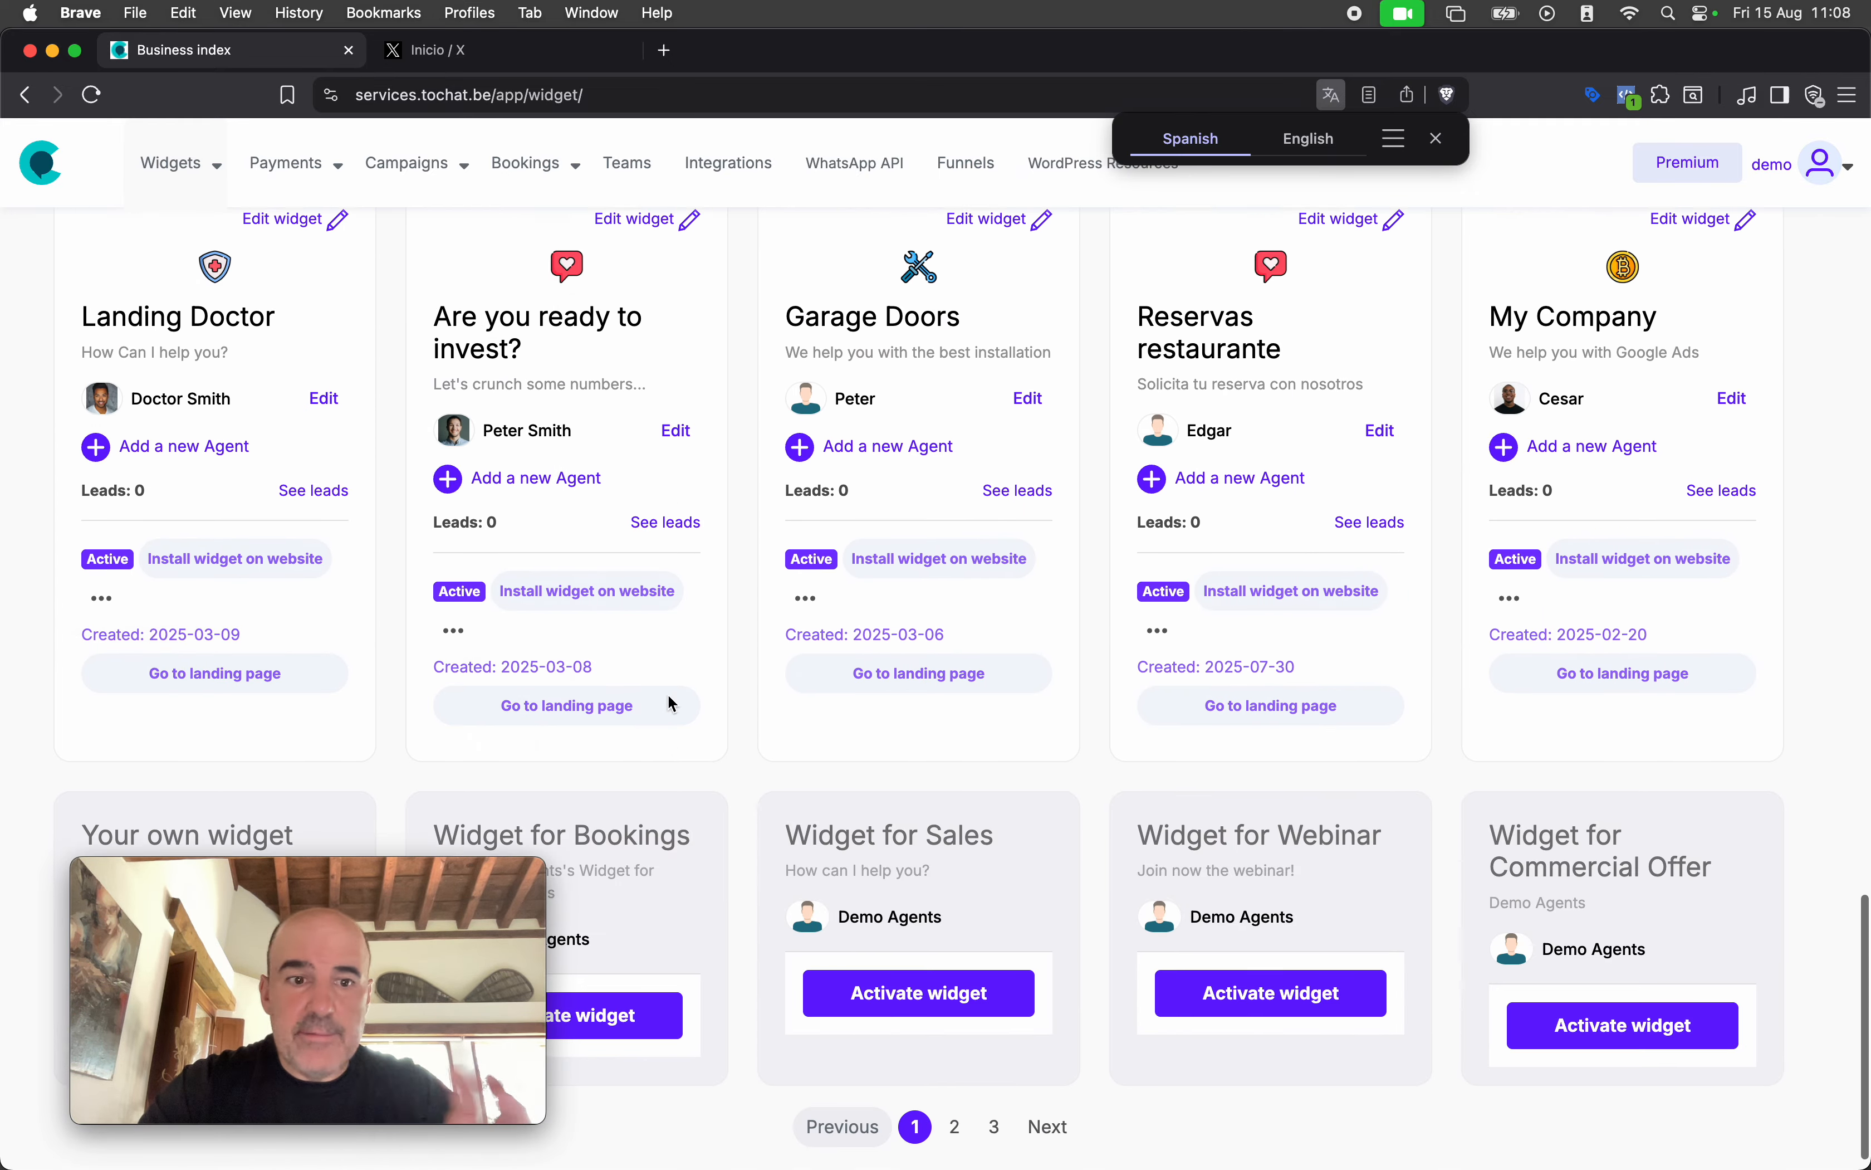
scroll(668, 693, up, 20)
scroll(669, 697, up, 15)
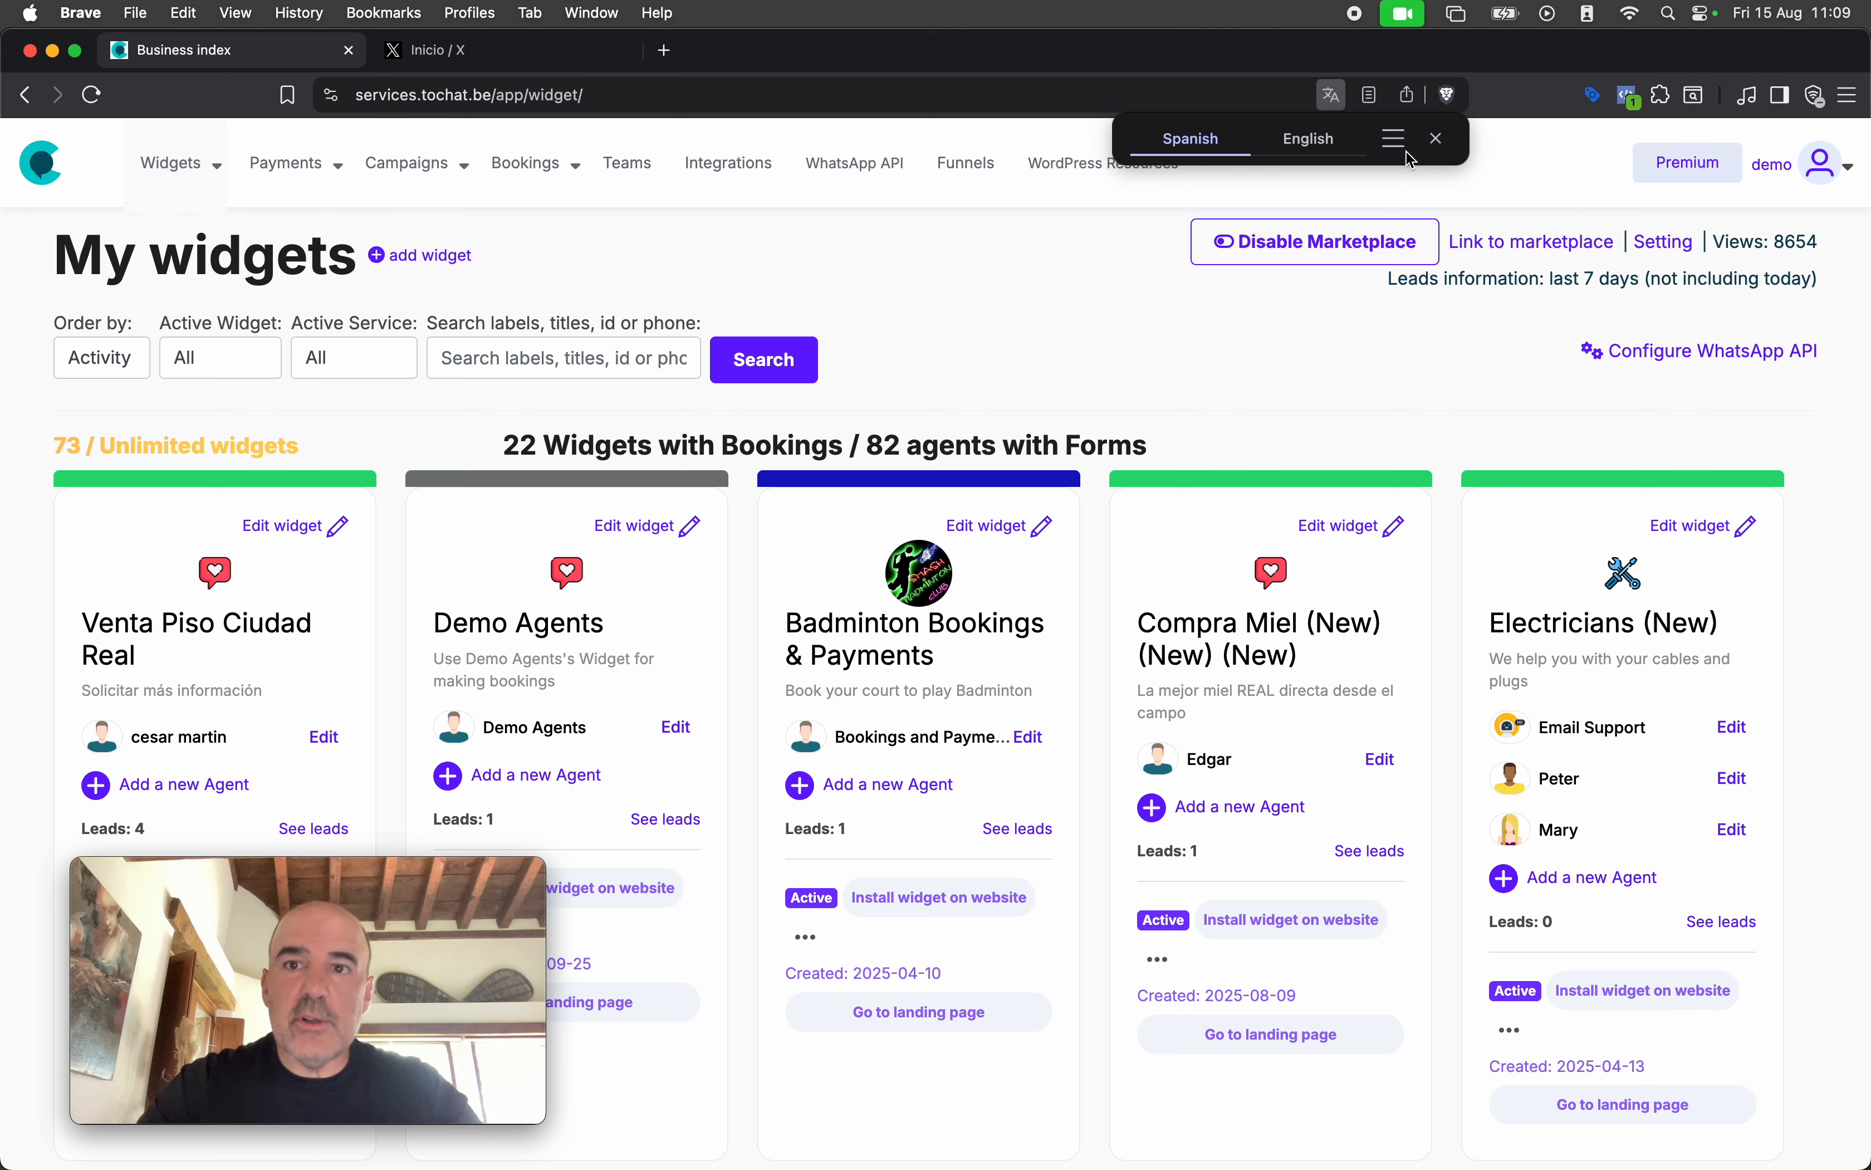
click(1437, 139)
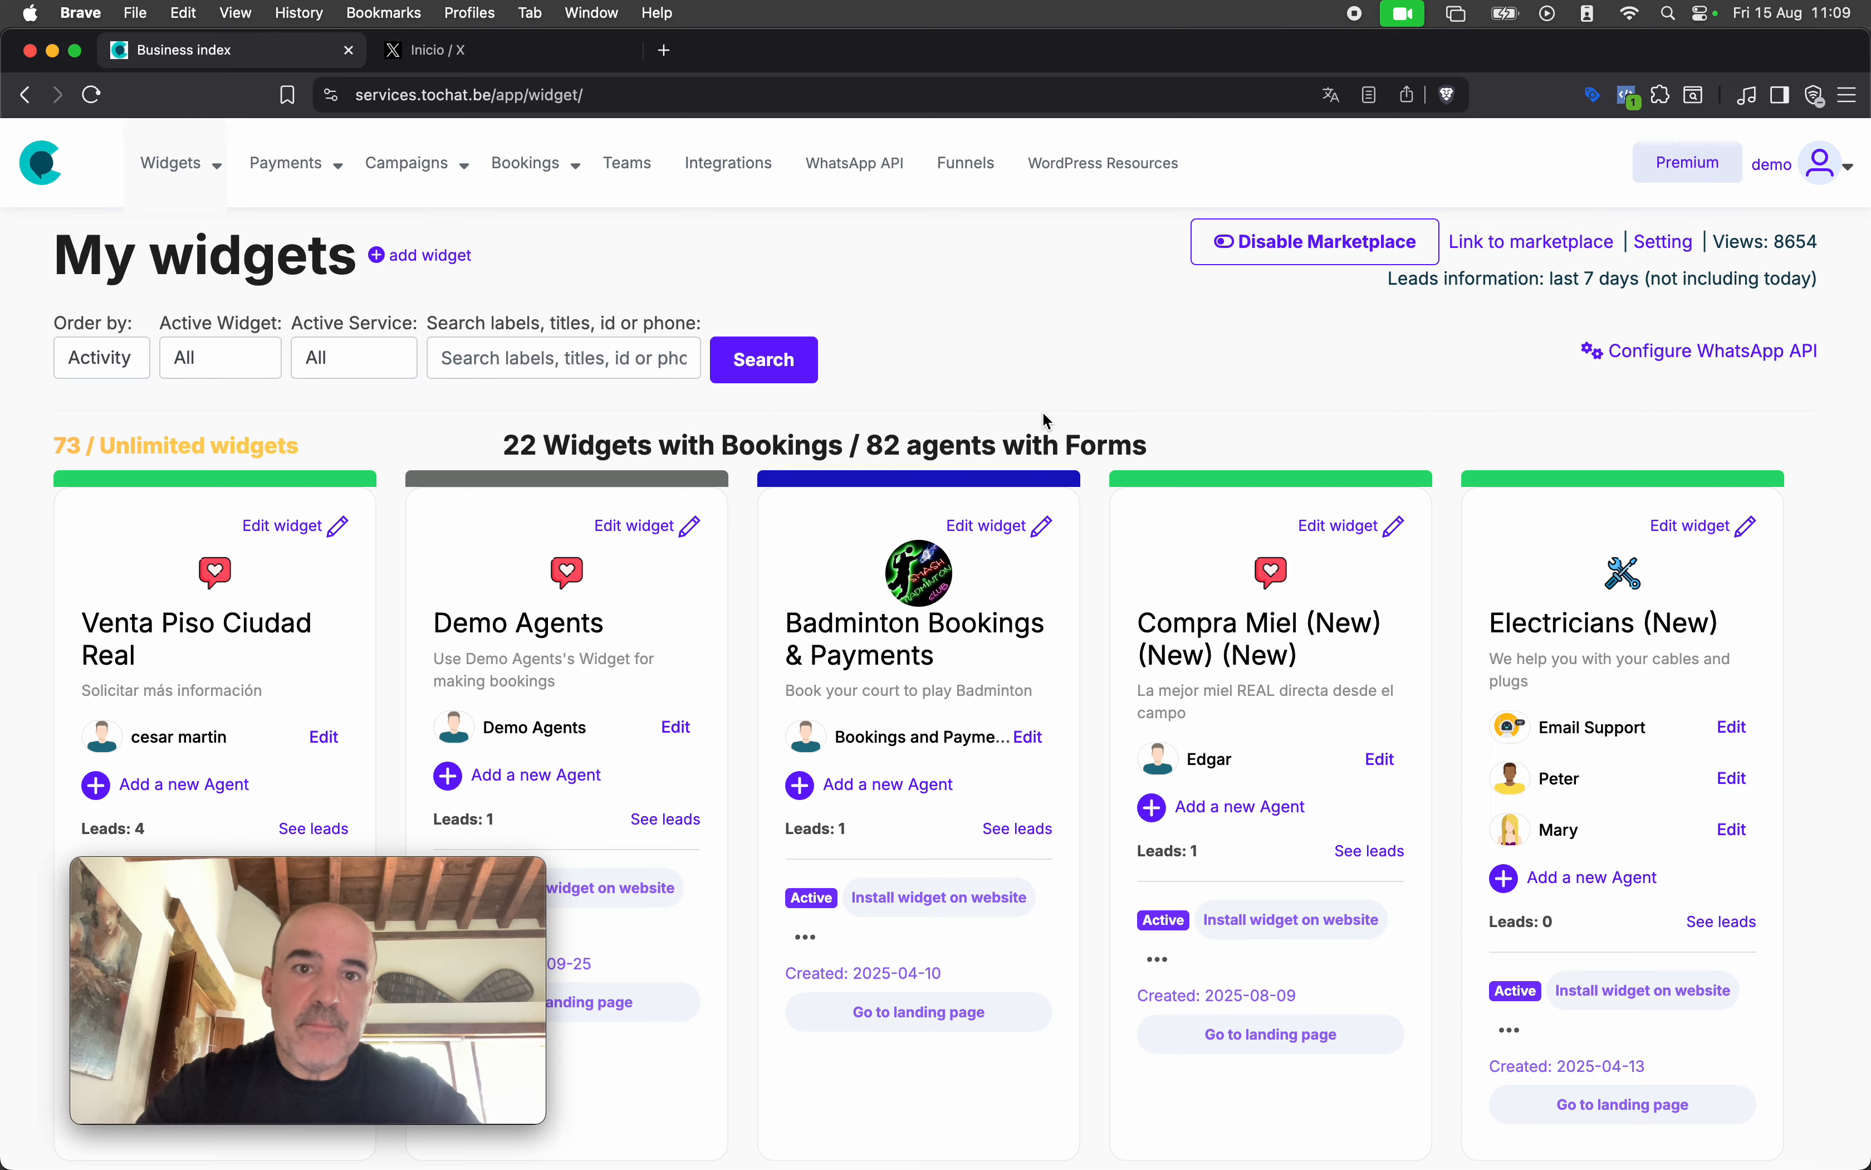
Open the Badminton Bookings & Payments widget's design settings, closing the booking pop-up on each page, and review the options
click(831, 623)
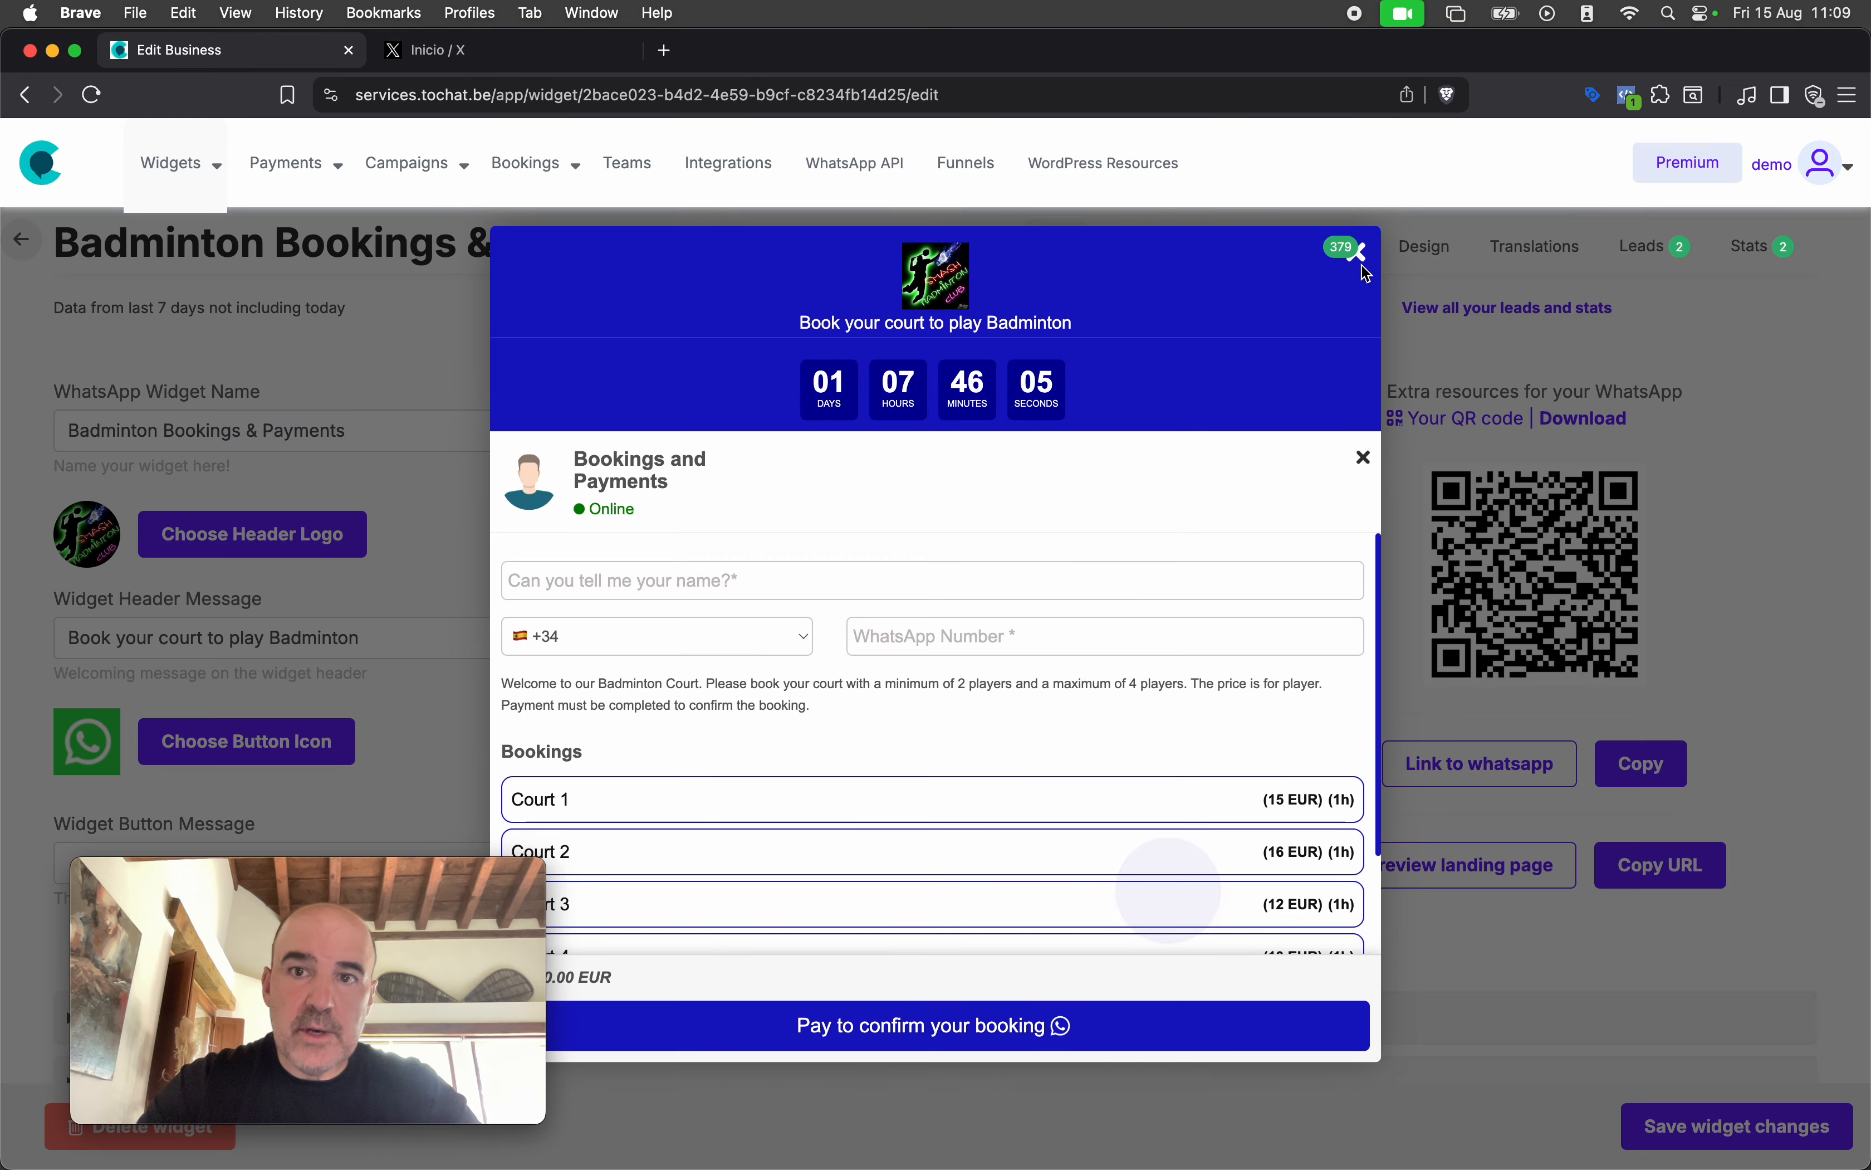
click(1363, 262)
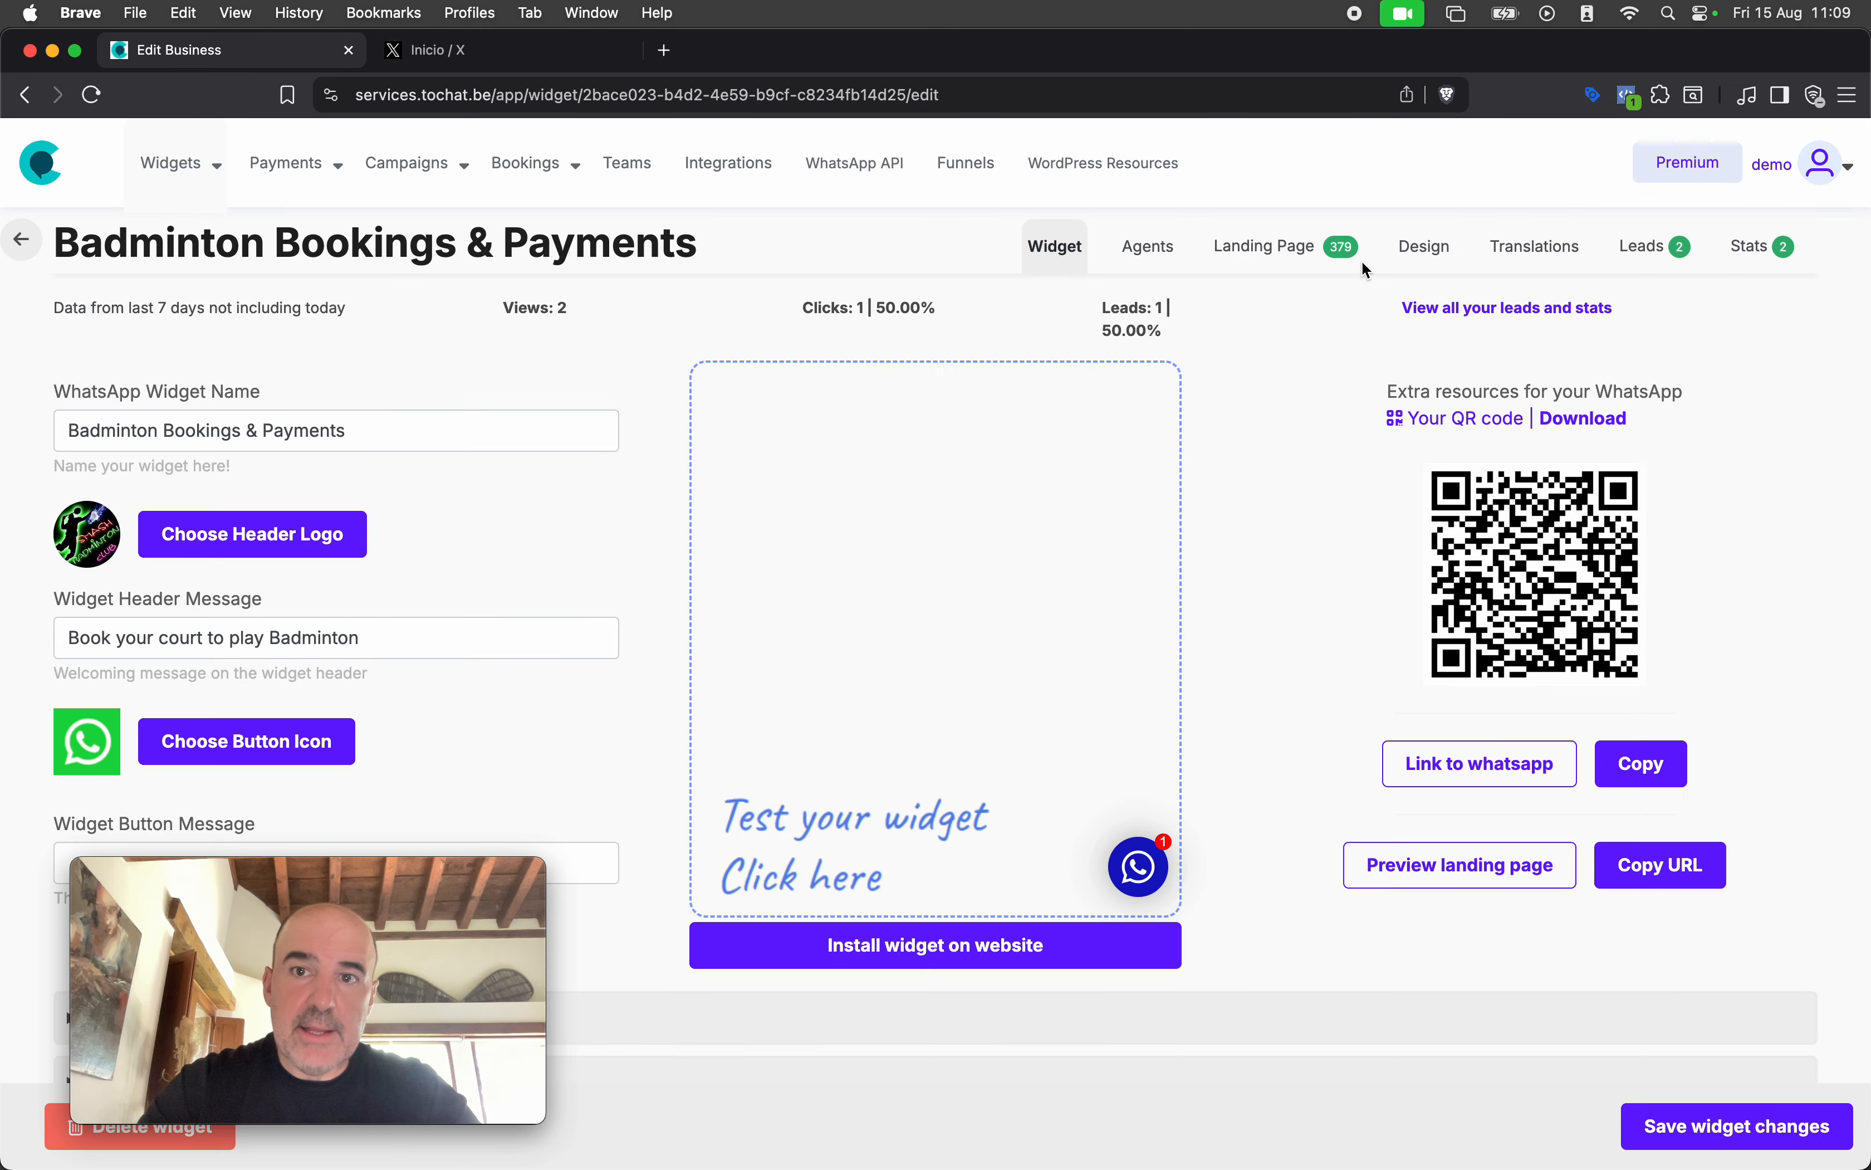
click(1429, 249)
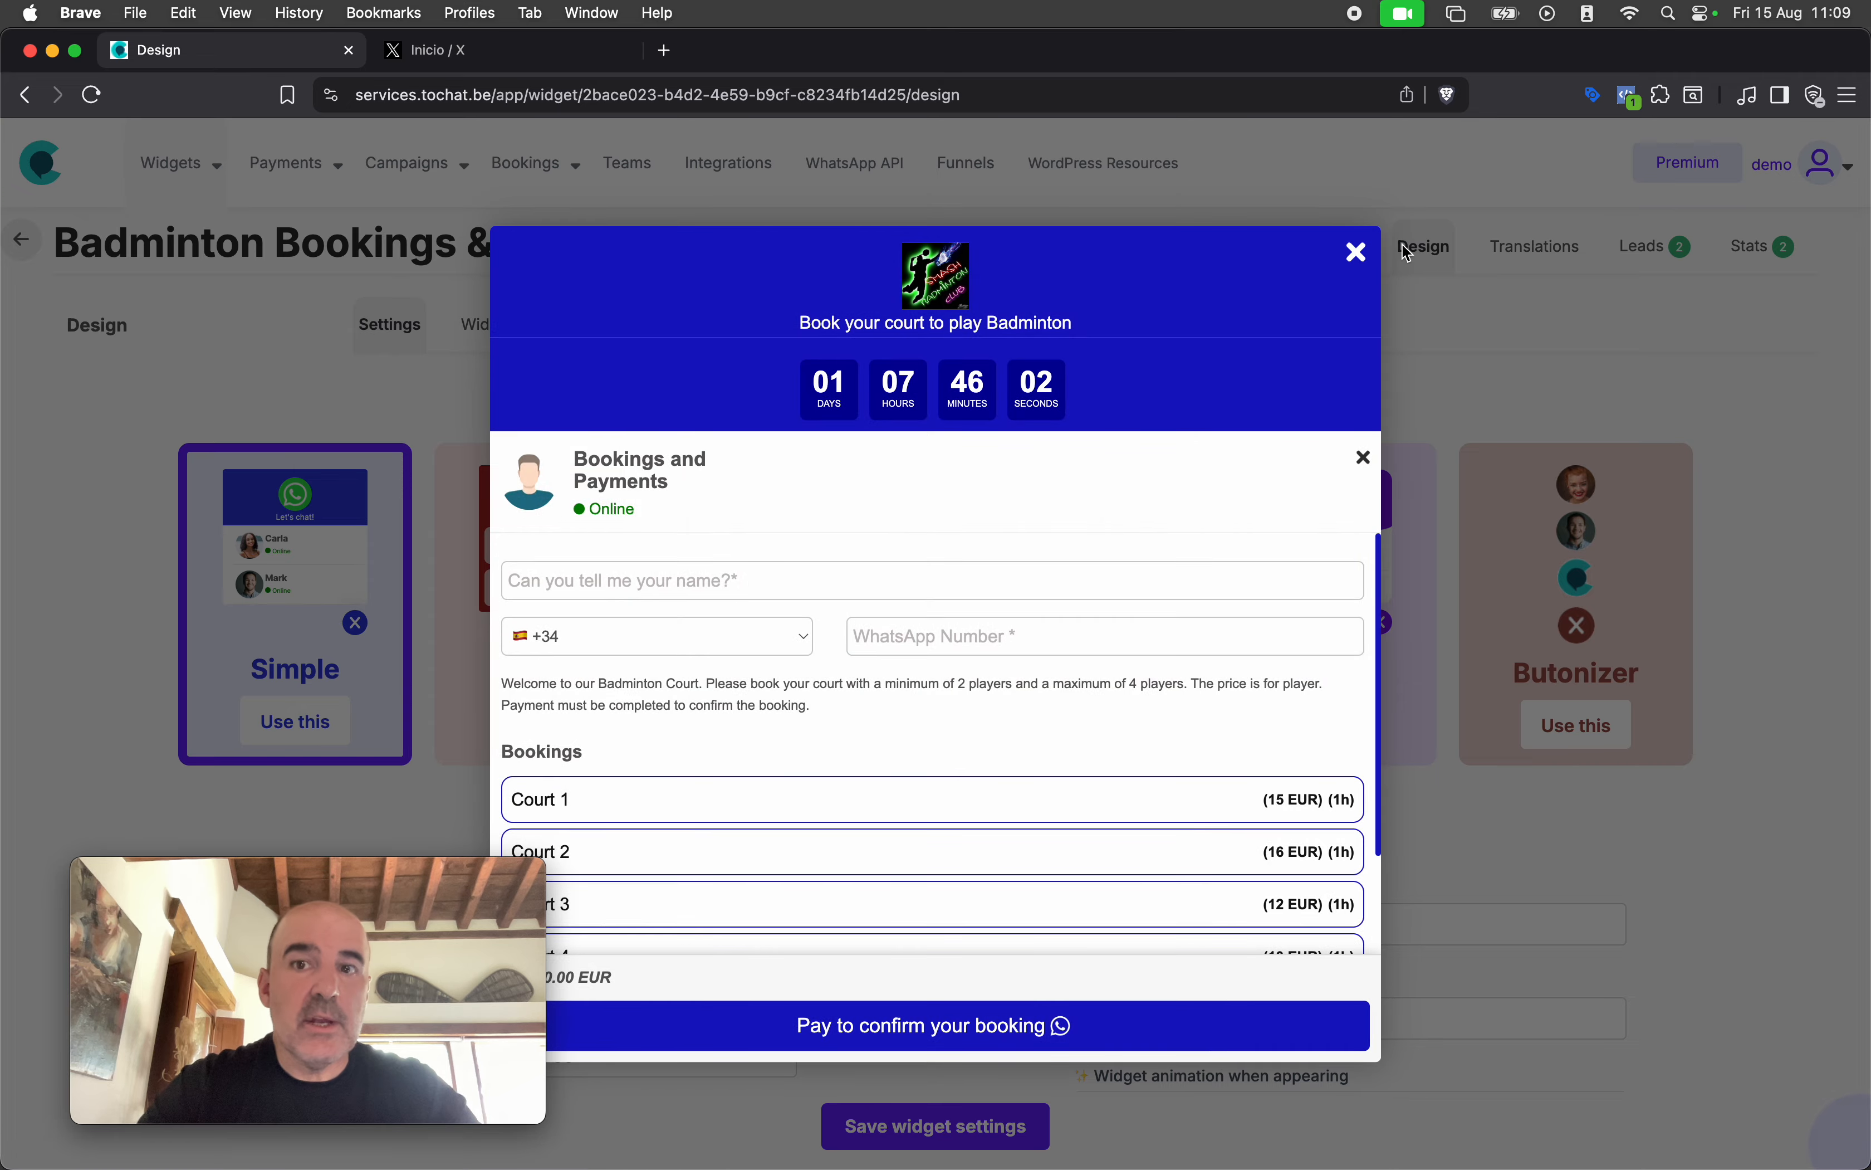
click(1361, 255)
scroll(1247, 424, down, 15)
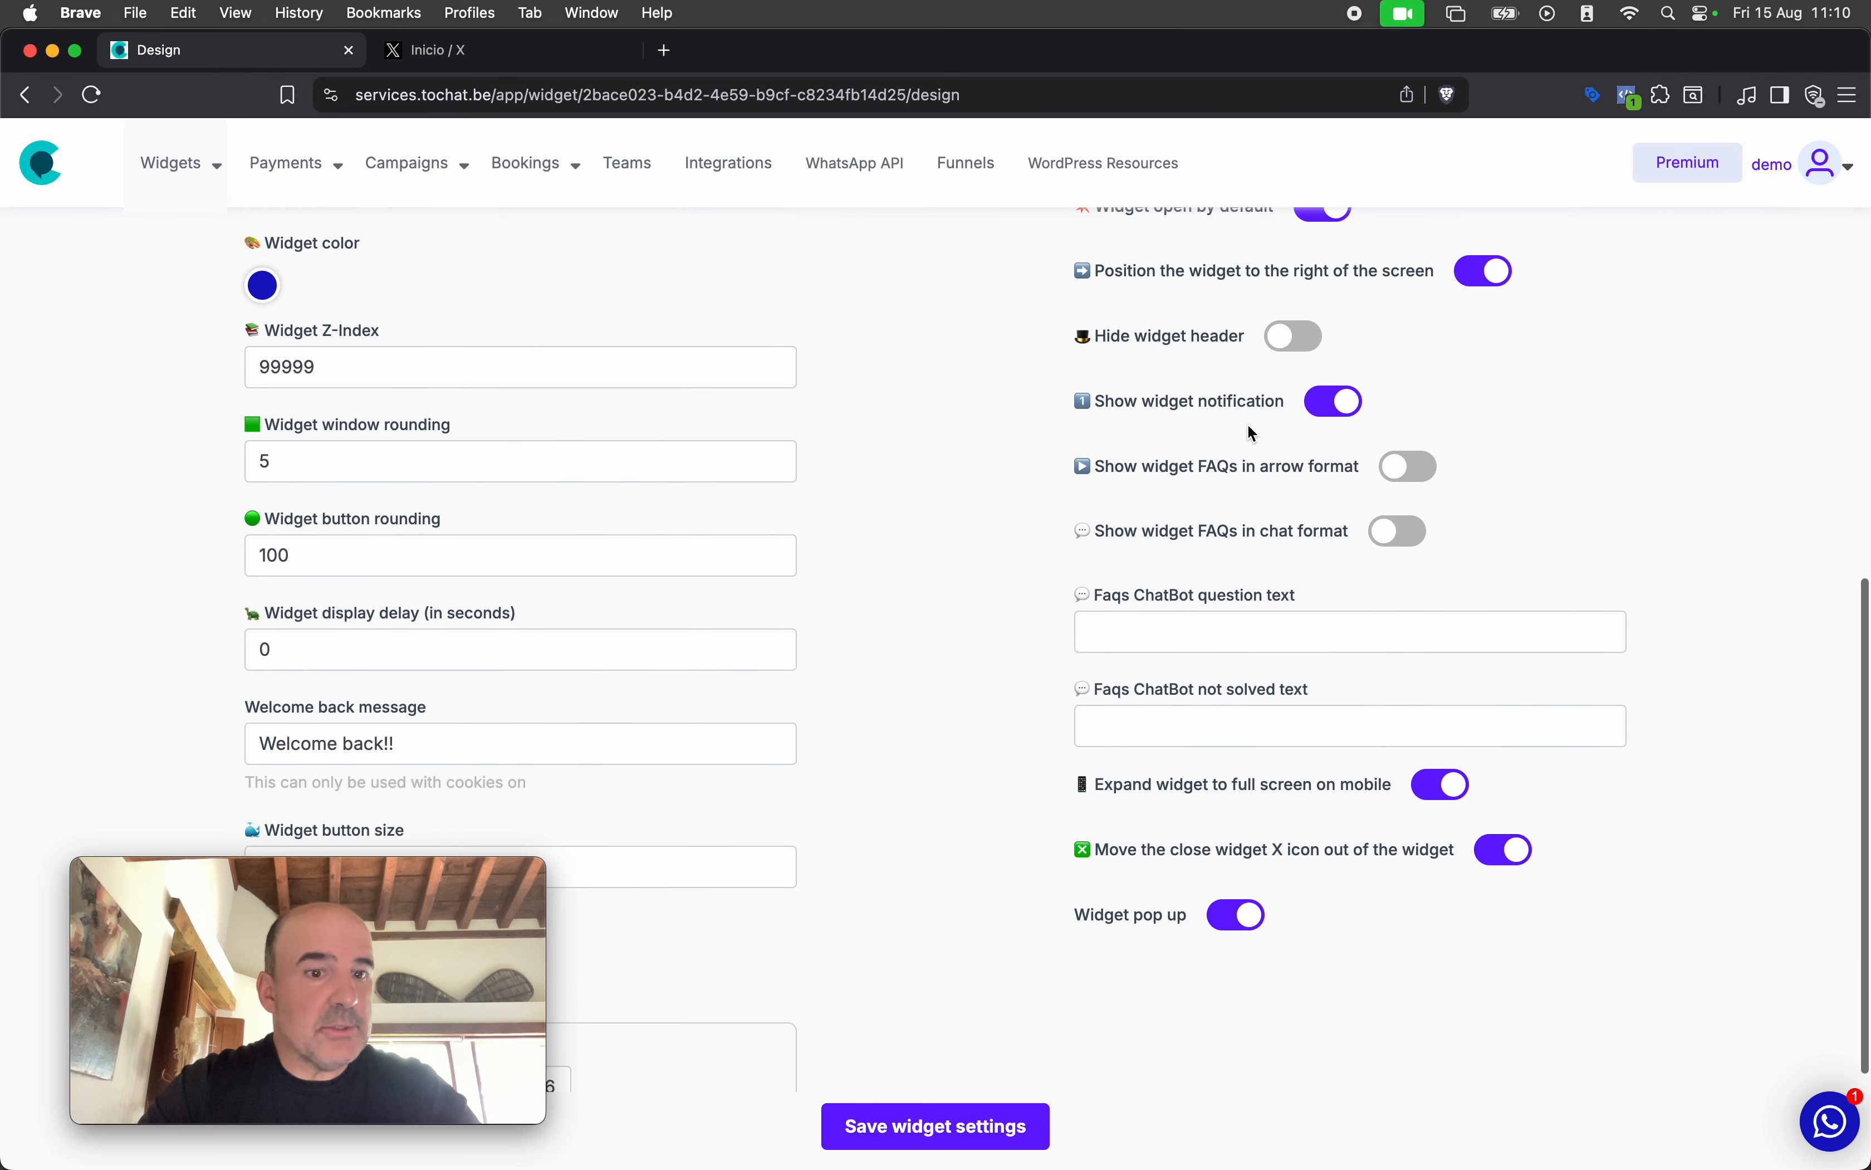
scroll(1248, 424, up, 15)
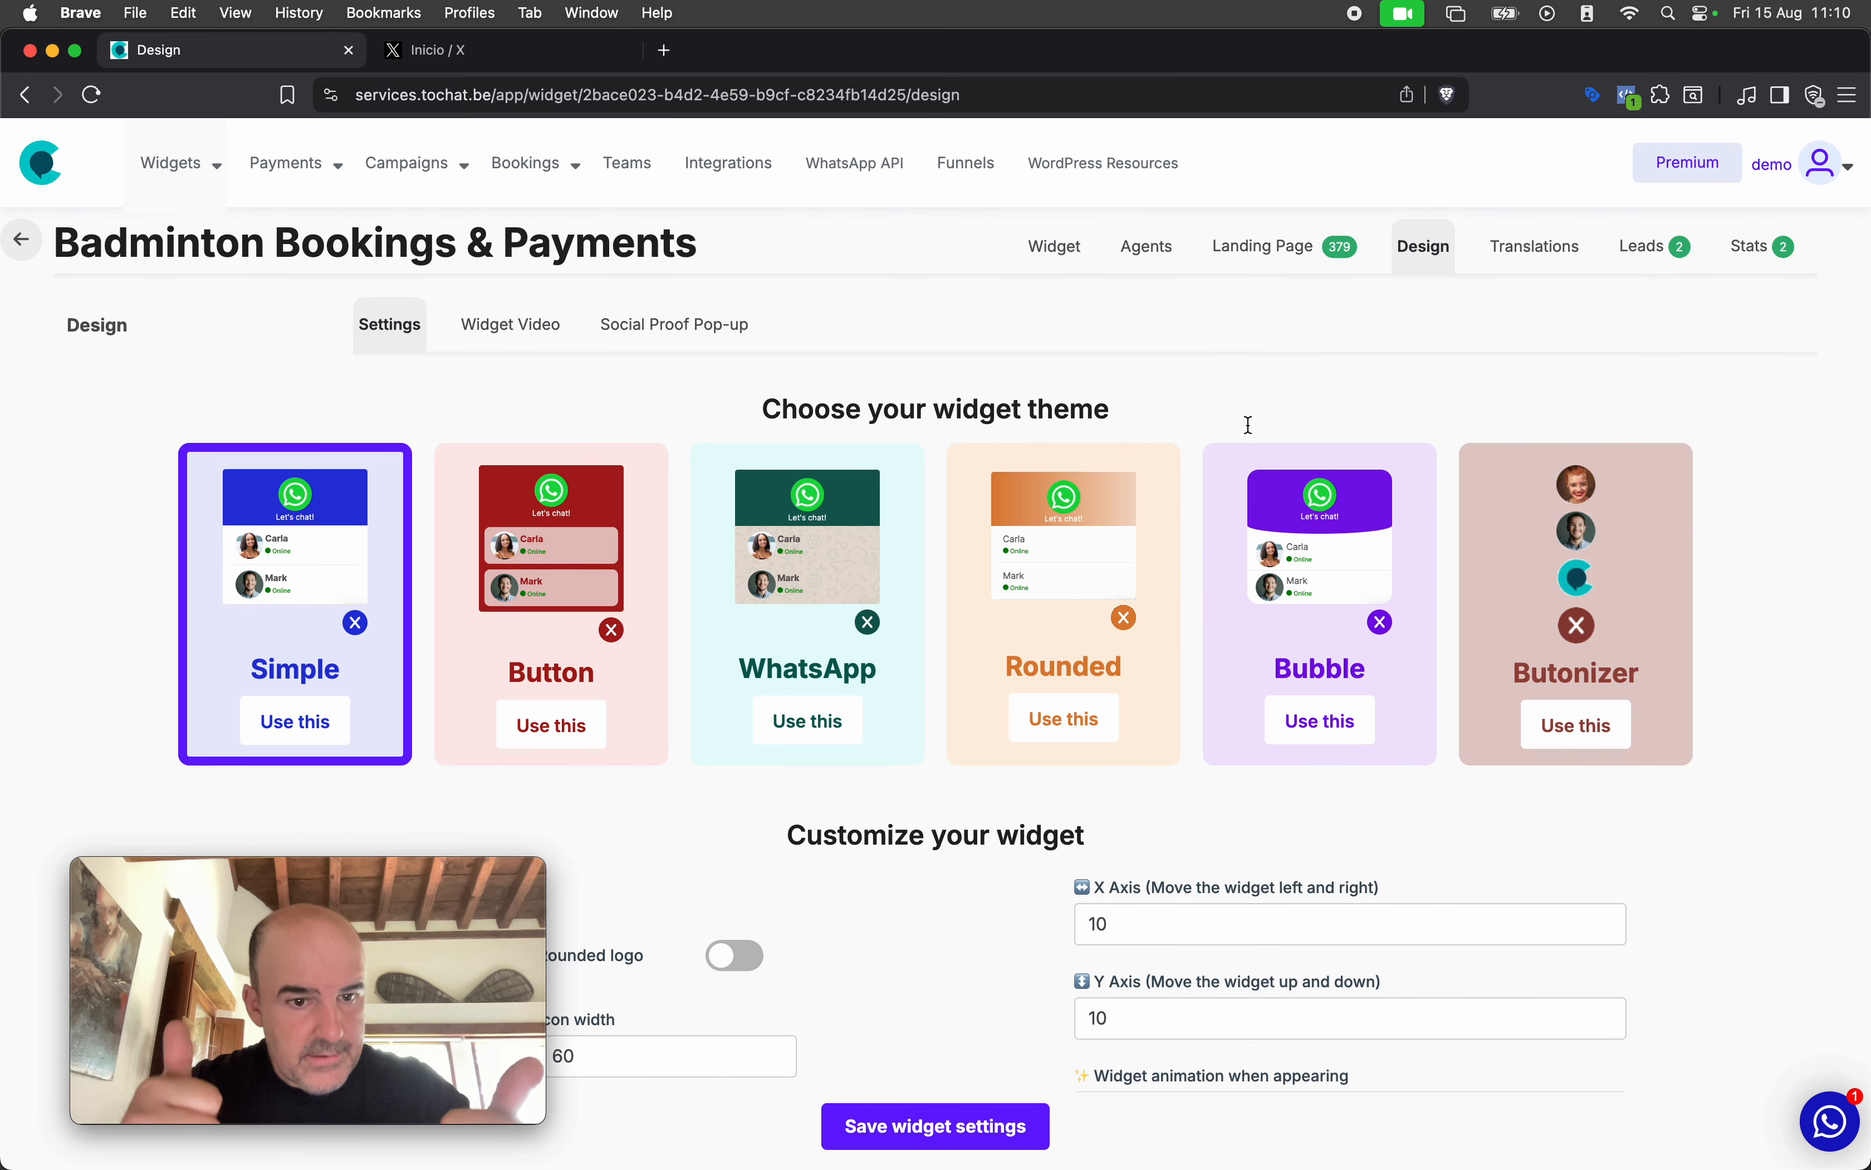